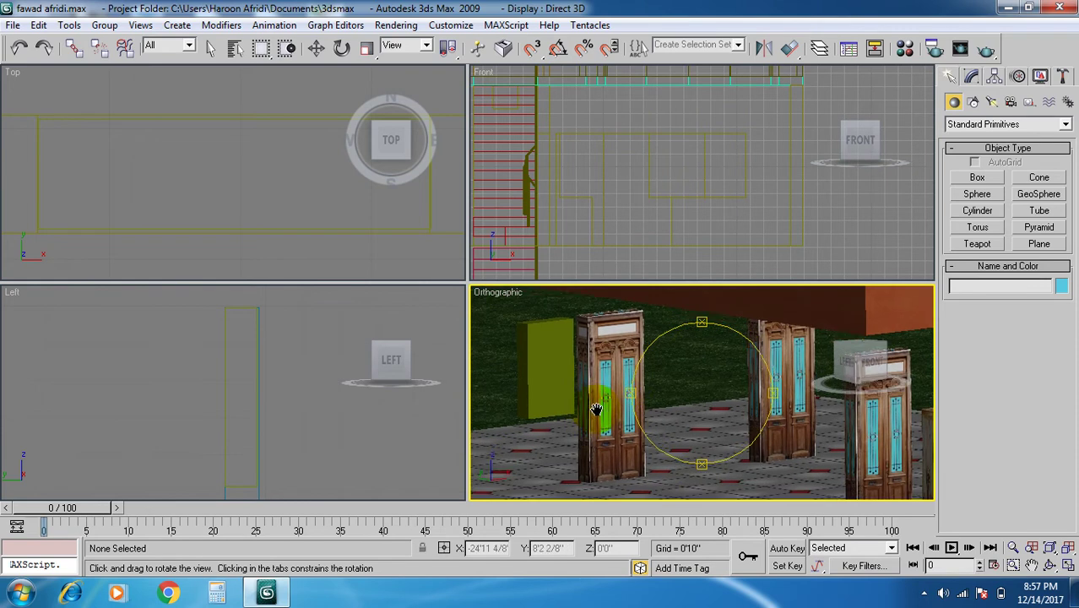
Select the plain olive box standing beside the double door in the Orthographic view.
{"action": "scroll", "coordinate": [623, 409], "scroll_direction": "down", "scroll_amount": 3}
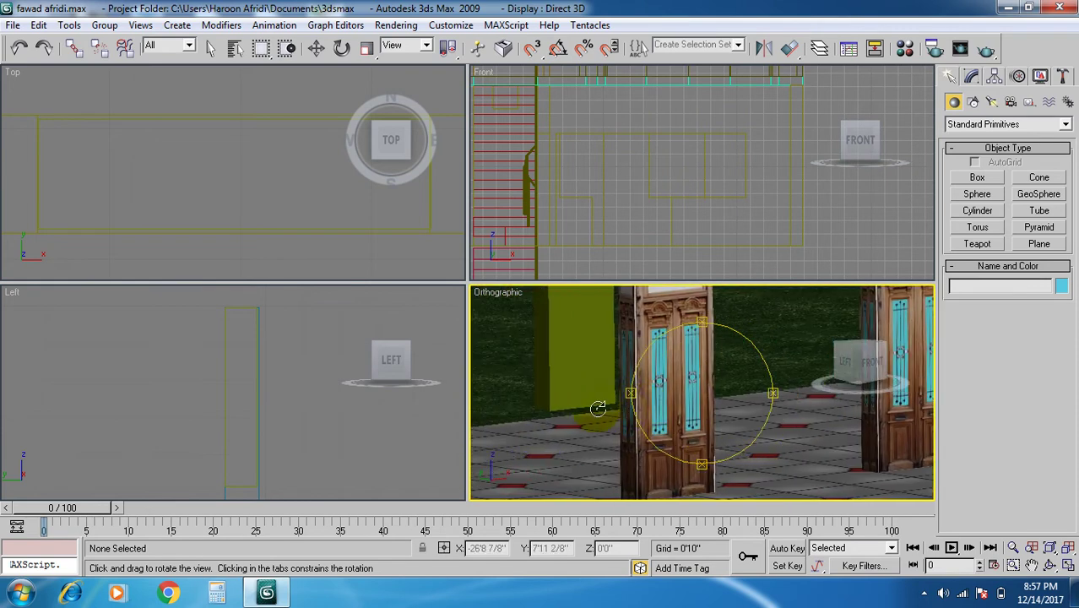
{"action": "left_click_drag", "start_coordinate": [592, 408], "coordinate": [587, 419]}
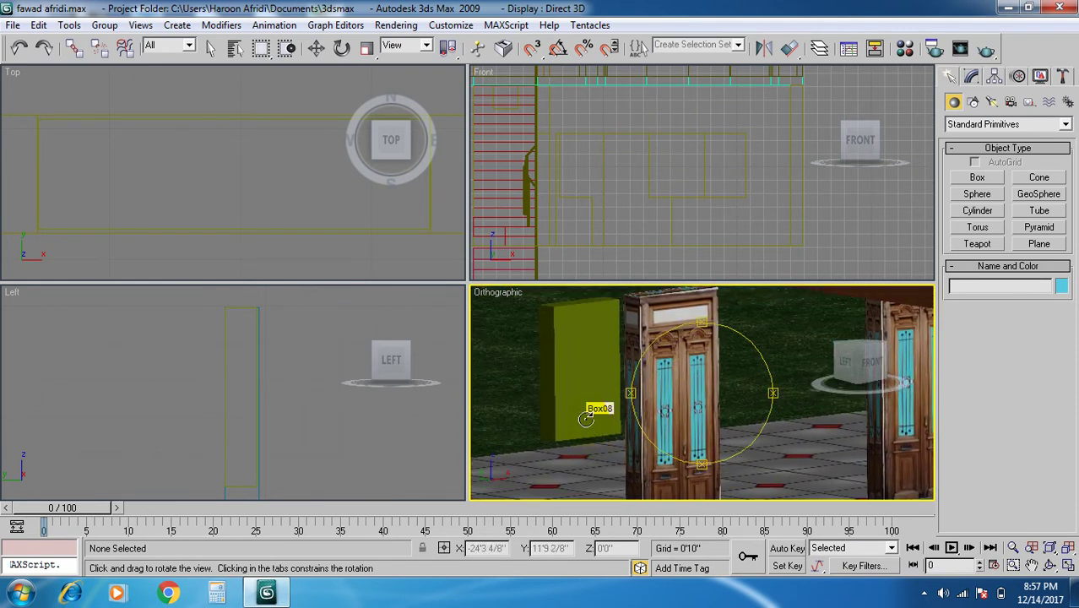
{"action": "key", "text": "w"}
{"action": "left_click", "coordinate": [573, 371]}
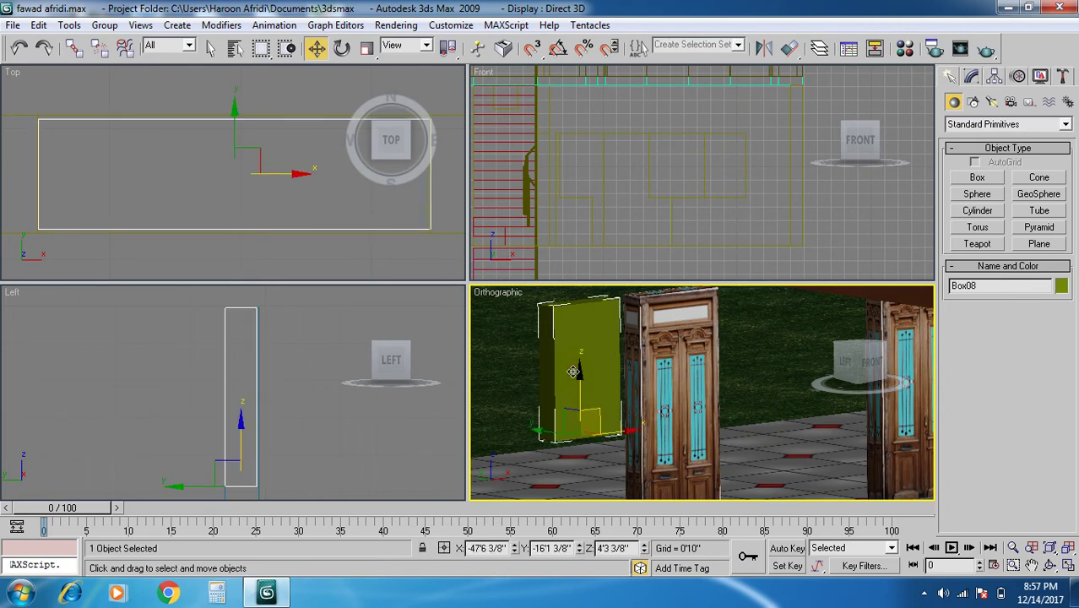
{"action": "key", "text": "m"}
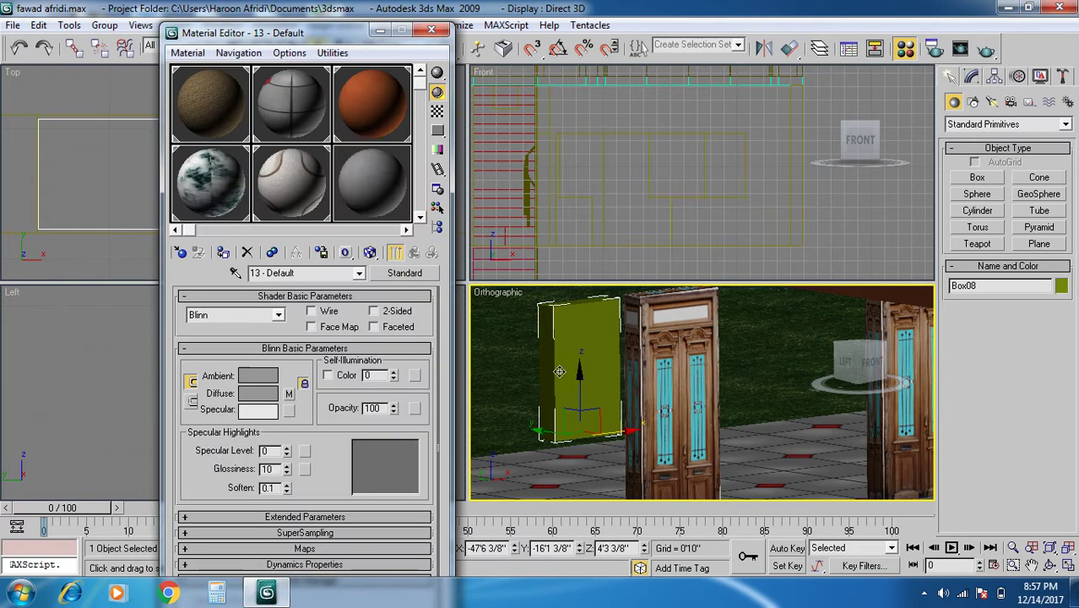
{"action": "left_click", "coordinate": [372, 190]}
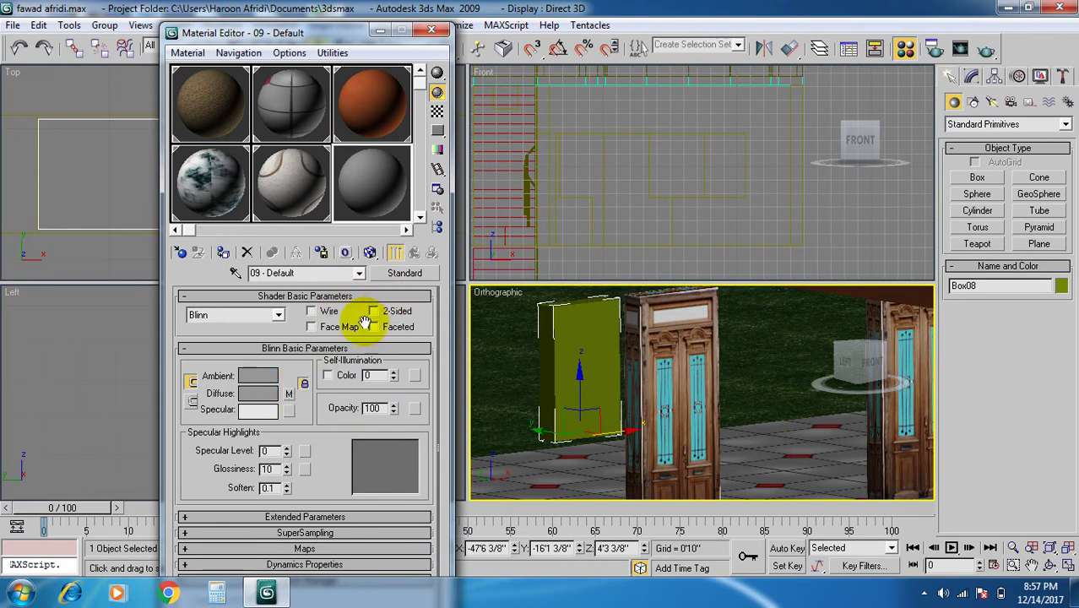
{"action": "left_click", "coordinate": [288, 395]}
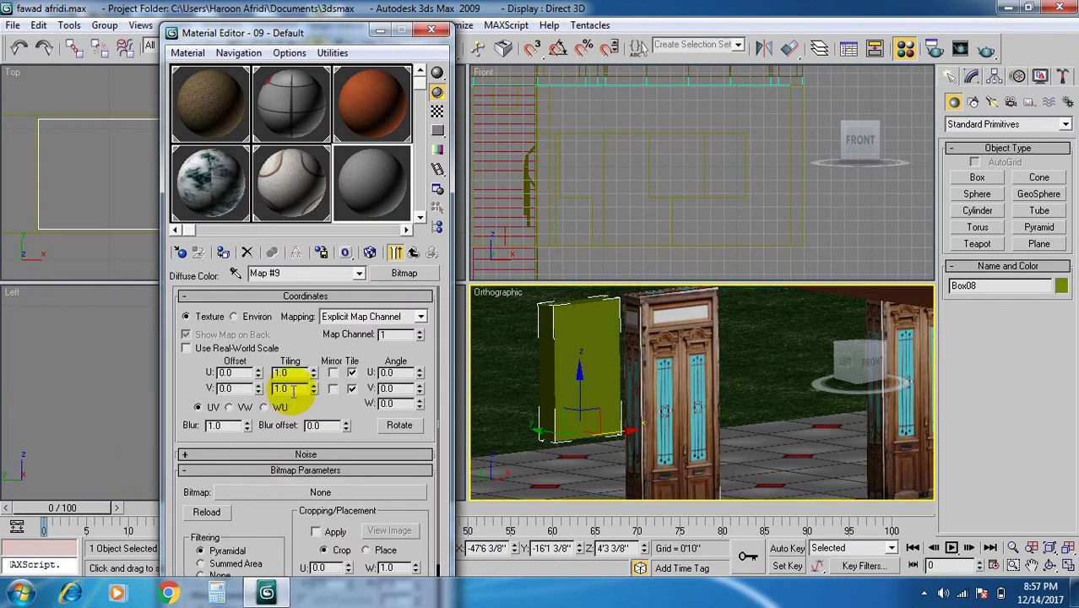
{"action": "left_click", "coordinate": [404, 274]}
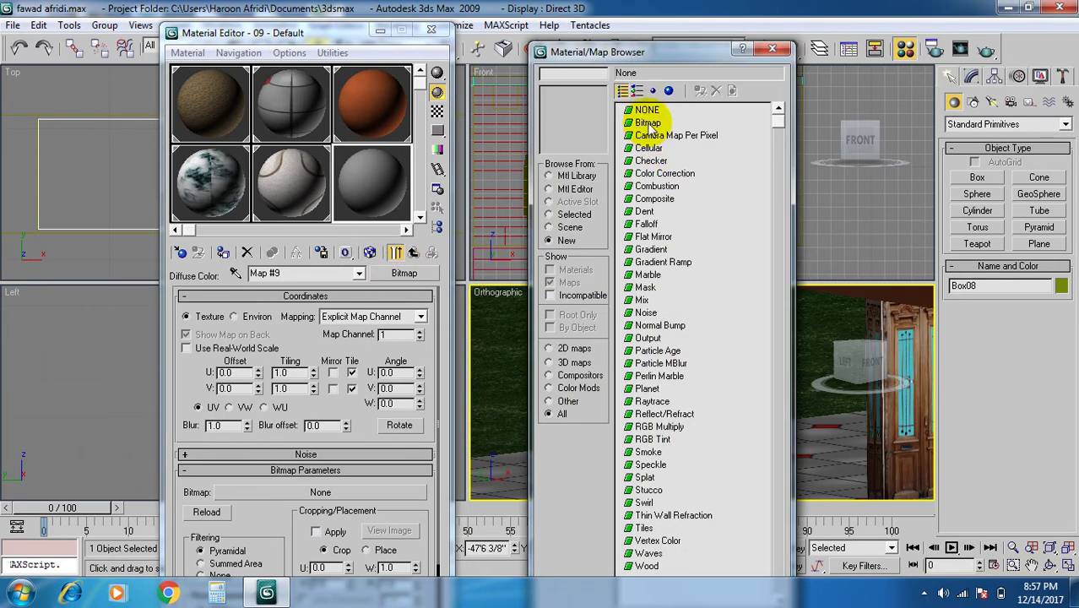
{"action": "double_click", "coordinate": [648, 124]}
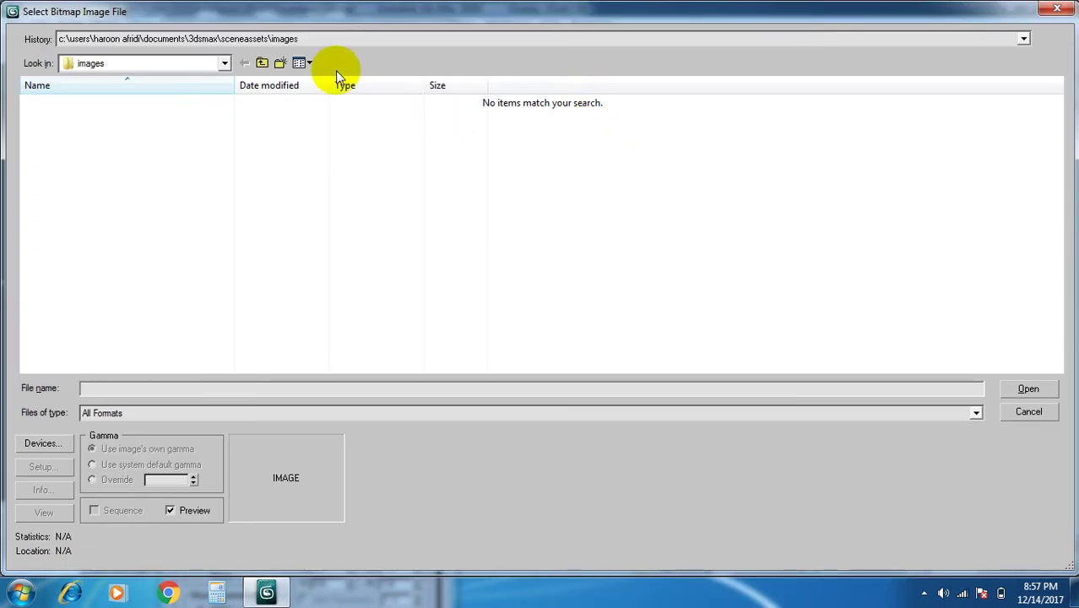
{"action": "left_click", "coordinate": [224, 63]}
{"action": "left_click", "coordinate": [185, 84]}
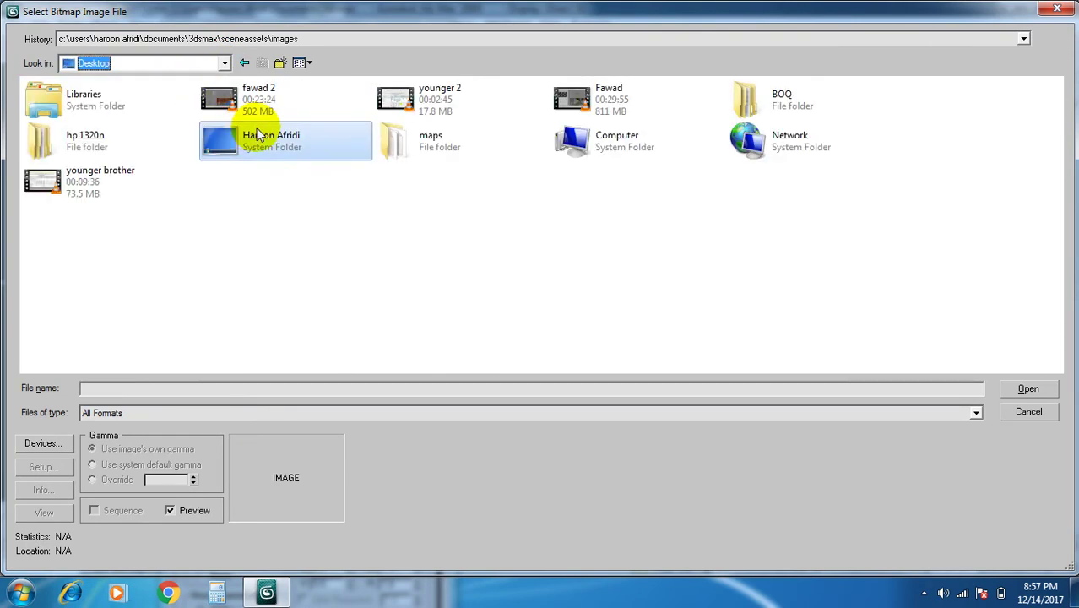
{"action": "double_click", "coordinate": [421, 138]}
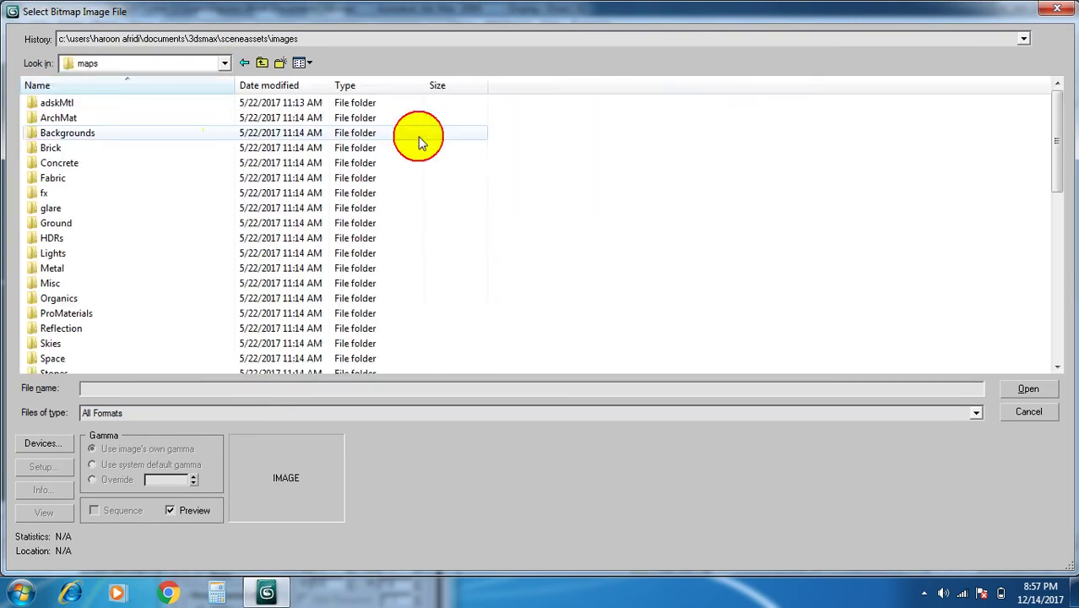
{"action": "left_click", "coordinate": [138, 413]}
{"action": "left_click", "coordinate": [132, 393]}
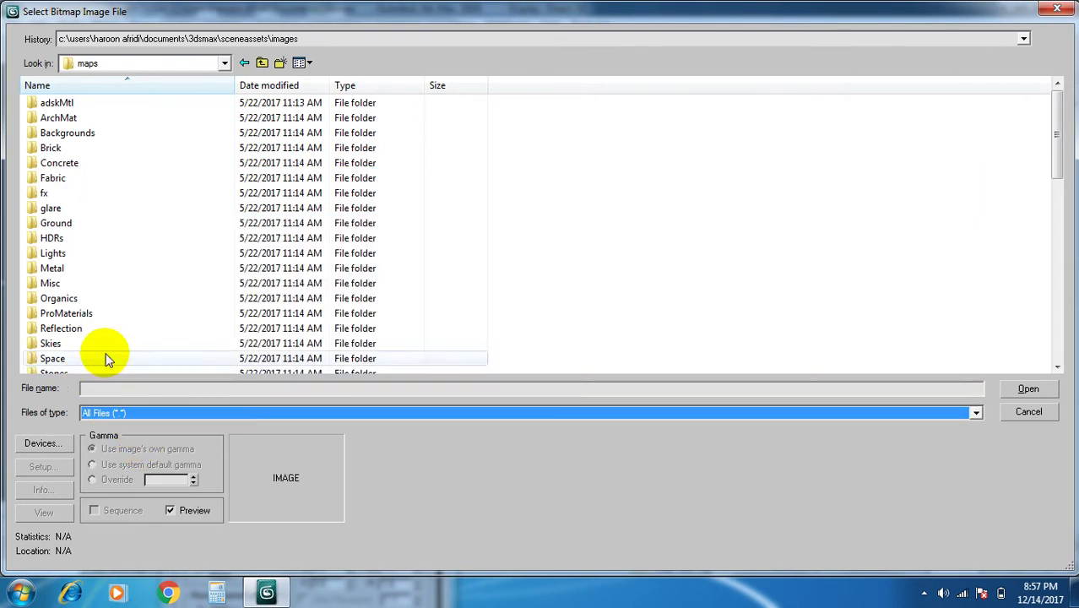
{"action": "double_click", "coordinate": [91, 124]}
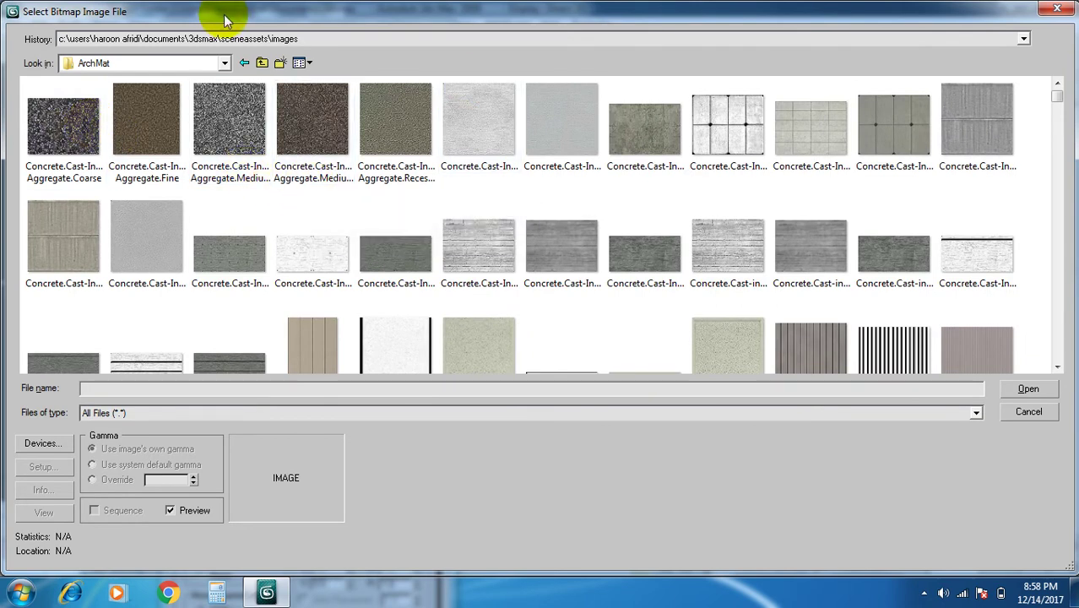
{"action": "left_click", "coordinate": [225, 63]}
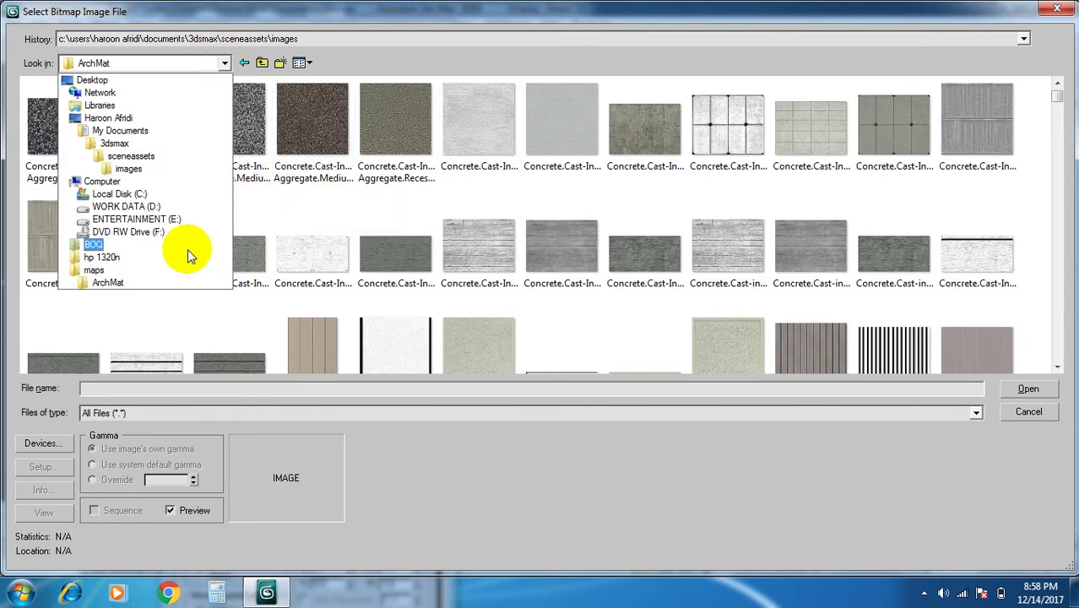
{"action": "left_click", "coordinate": [140, 208]}
{"action": "double_click", "coordinate": [79, 116]}
{"action": "double_click", "coordinate": [77, 147]}
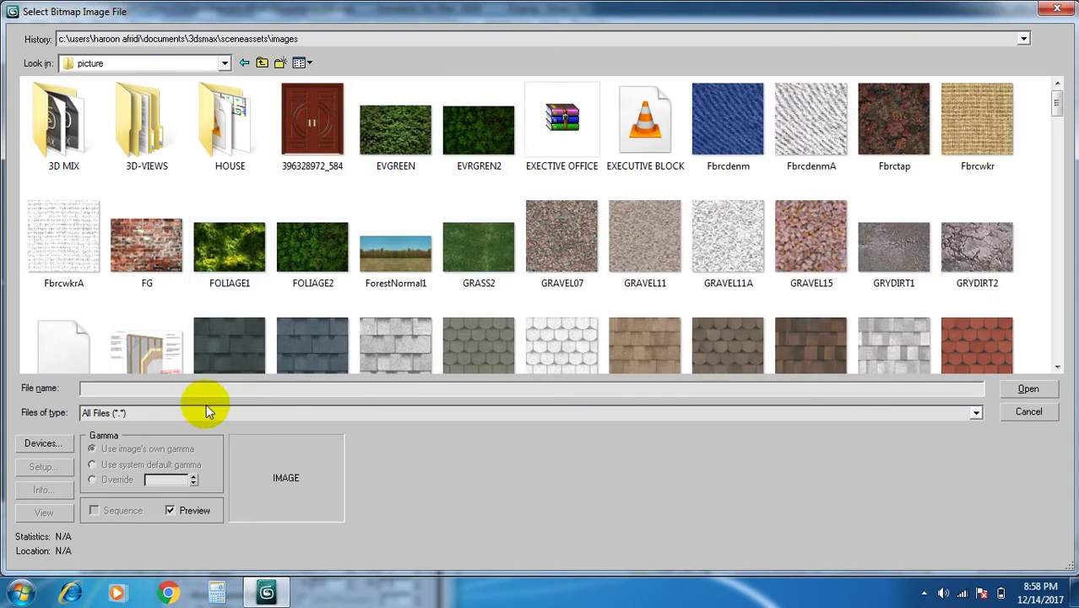
{"action": "scroll", "coordinate": [667, 269], "scroll_direction": "down", "scroll_amount": 5}
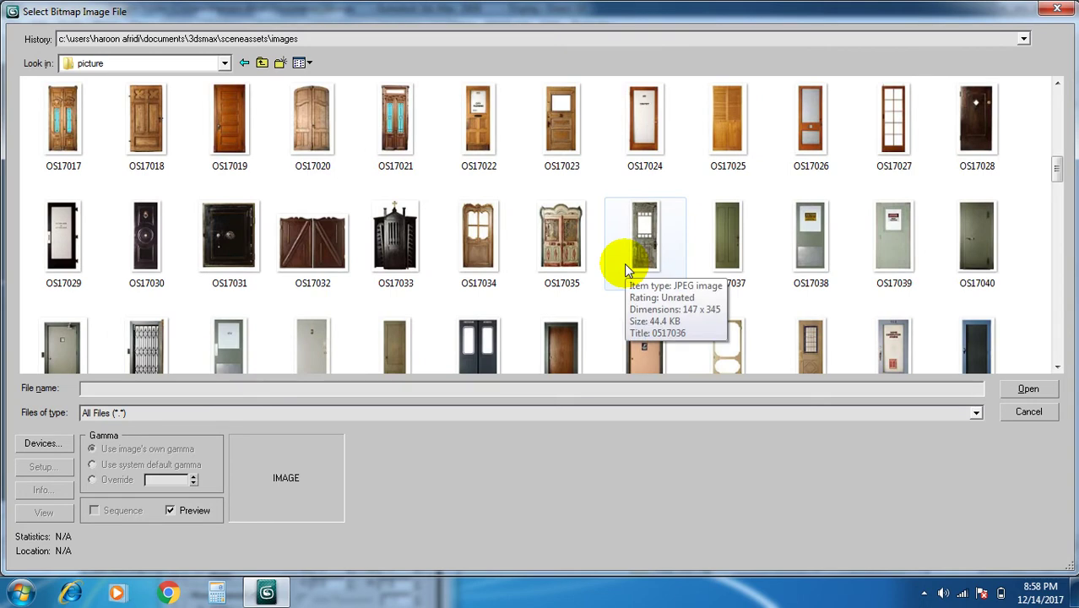
{"action": "left_click", "coordinate": [1060, 9]}
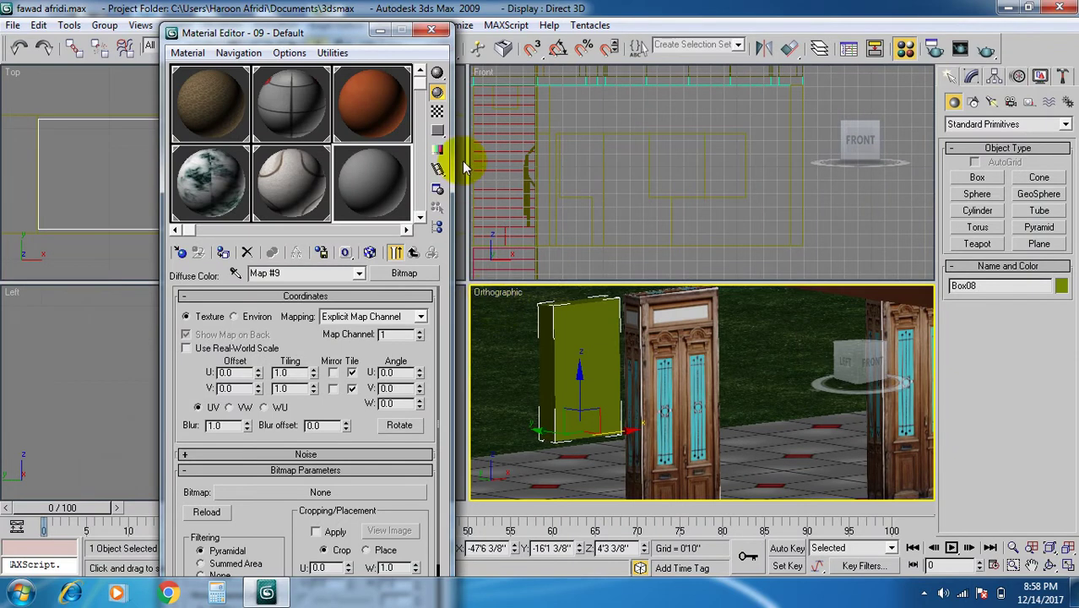
{"action": "left_click", "coordinate": [428, 32]}
Assign the existing window-image material 12 - Default to the selected box beside the door and check its texture up close.
{"action": "scroll", "coordinate": [513, 395], "scroll_direction": "down", "scroll_amount": 5}
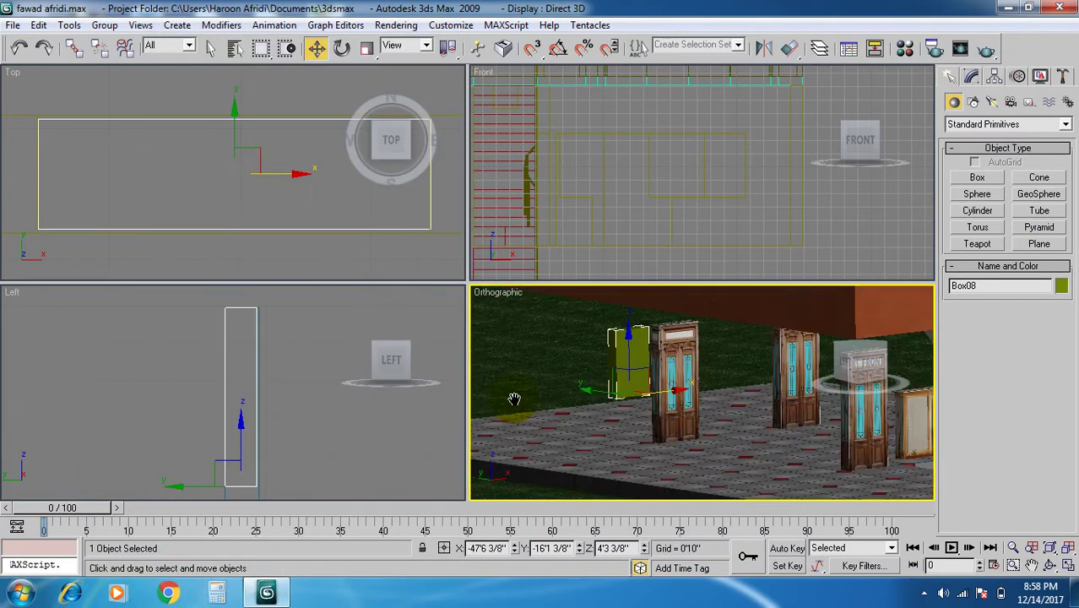
{"action": "middle_click_drag", "start_coordinate": [633, 425], "coordinate": [561, 415]}
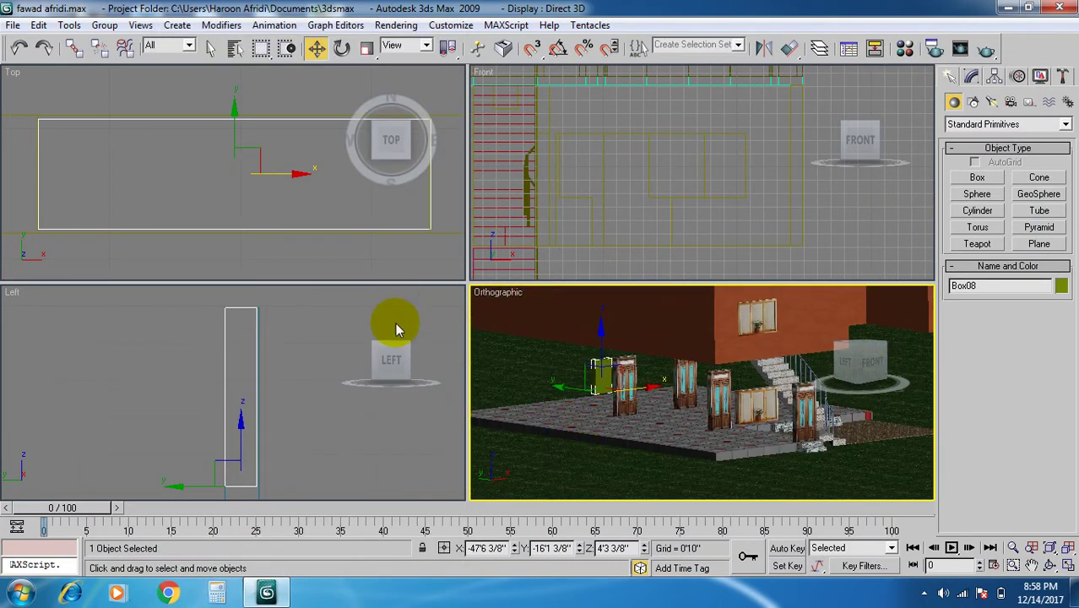
{"action": "key", "text": "m"}
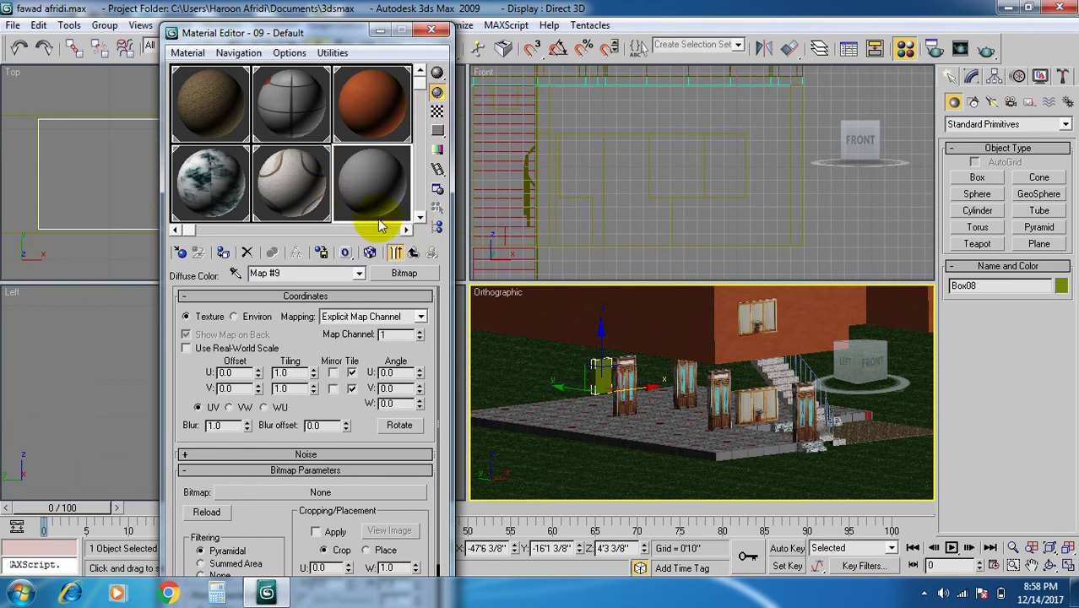
{"action": "left_click", "coordinate": [405, 230]}
{"action": "left_click", "coordinate": [406, 230]}
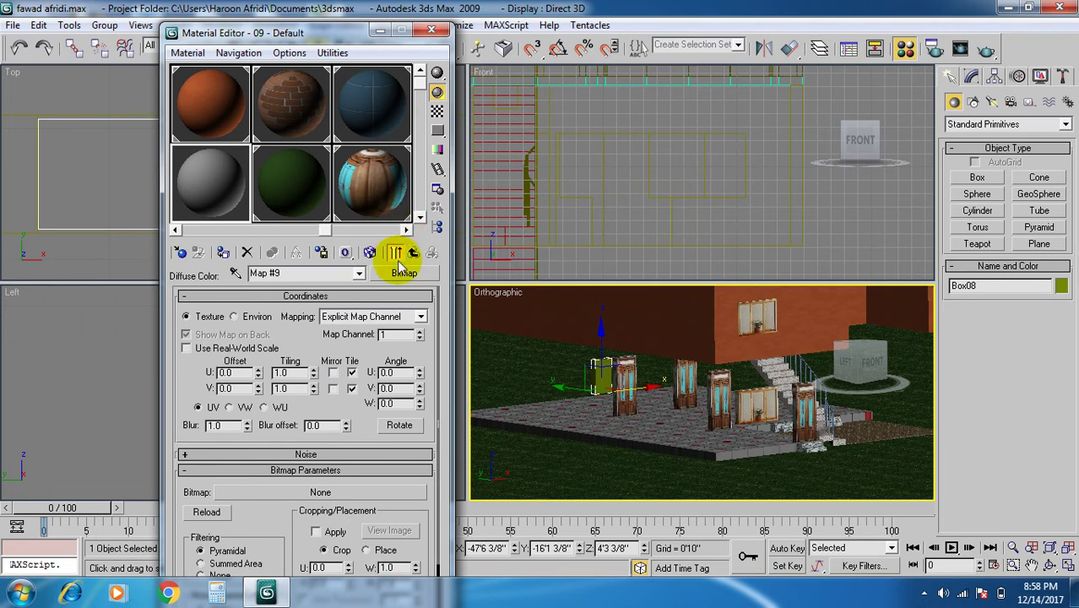
{"action": "left_click", "coordinate": [406, 230]}
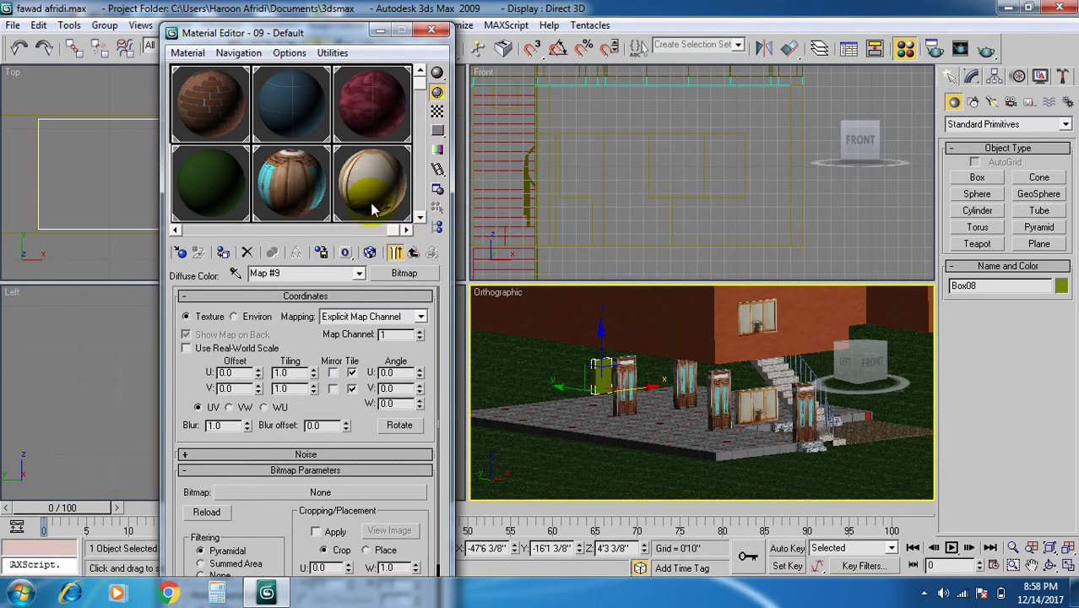
{"action": "left_click", "coordinate": [366, 193]}
{"action": "left_click", "coordinate": [223, 252]}
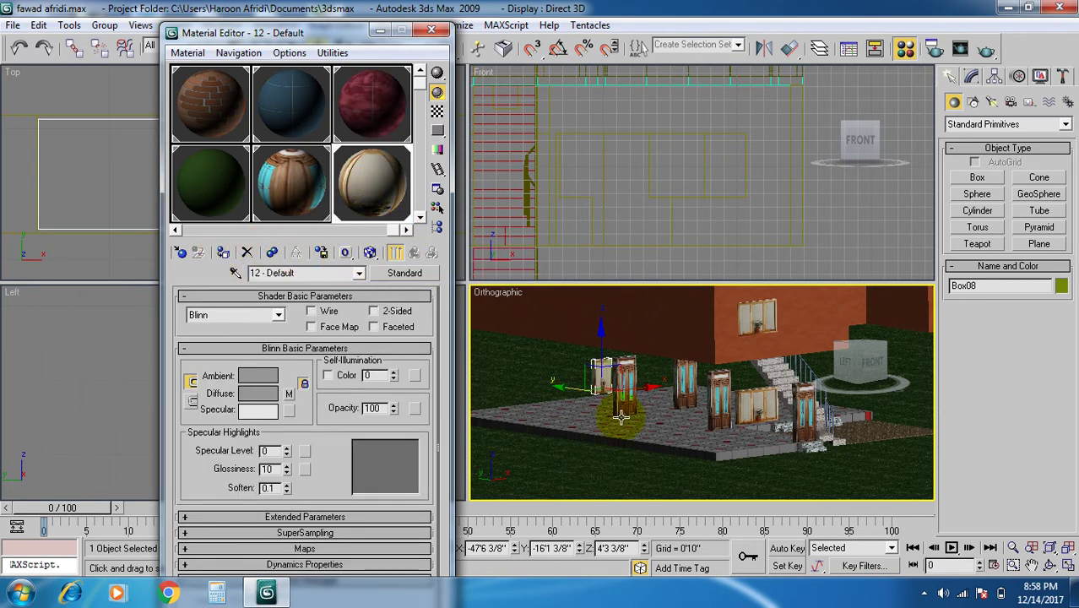
{"action": "scroll", "coordinate": [626, 433], "scroll_direction": "up", "scroll_amount": 6}
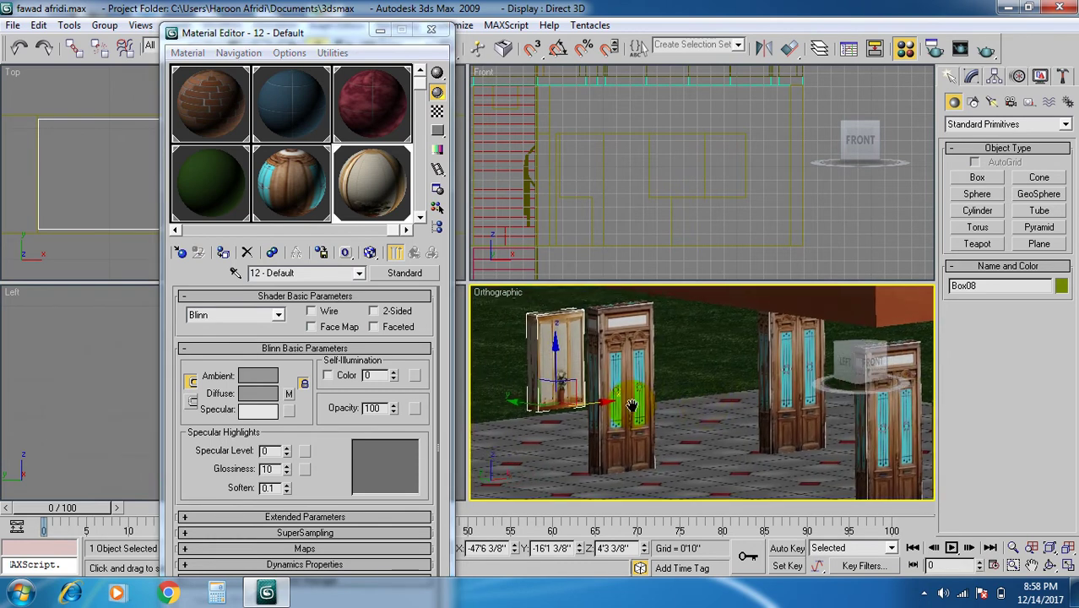
{"action": "scroll", "coordinate": [539, 394], "scroll_direction": "up", "scroll_amount": 2}
{"action": "scroll", "coordinate": [636, 409], "scroll_direction": "up", "scroll_amount": 2}
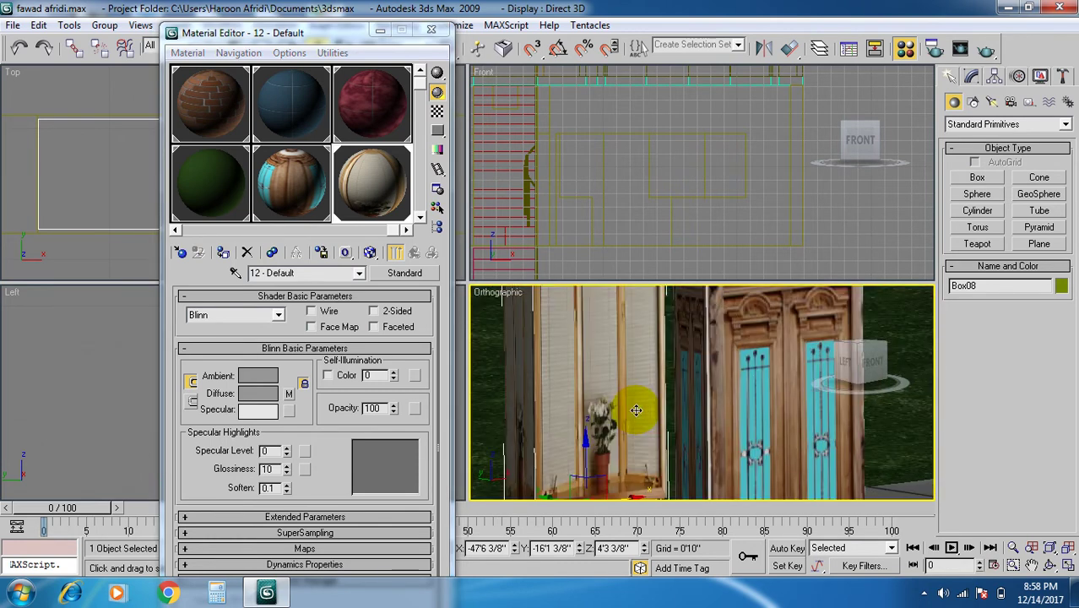
{"action": "scroll", "coordinate": [636, 409], "scroll_direction": "down", "scroll_amount": 8}
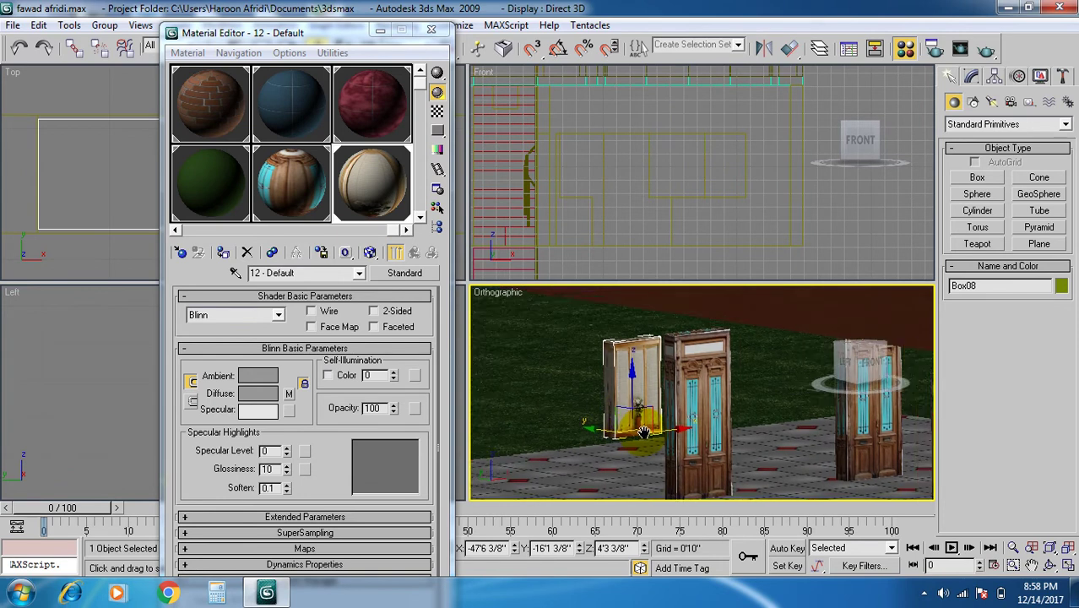
{"action": "middle_click_drag", "start_coordinate": [663, 448], "coordinate": [596, 404], "text": "alt"}
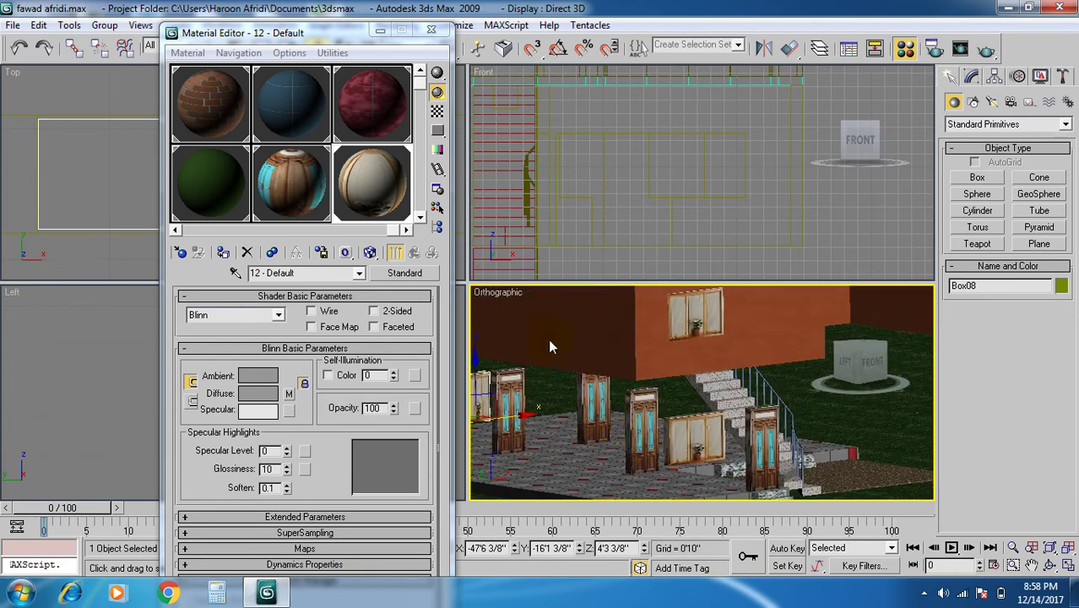
{"action": "left_click", "coordinate": [431, 30]}
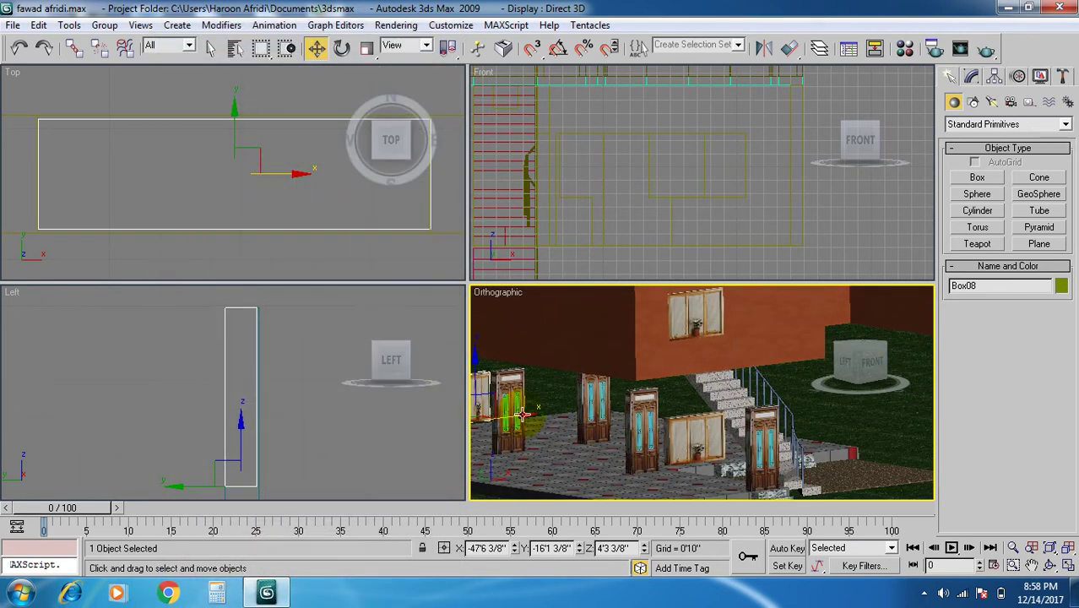
Draw a box about 6' wide, 9" deep and 2'8" high over the window outline in the front wall in the Top view.
{"action": "scroll", "coordinate": [287, 202], "scroll_direction": "down", "scroll_amount": 5}
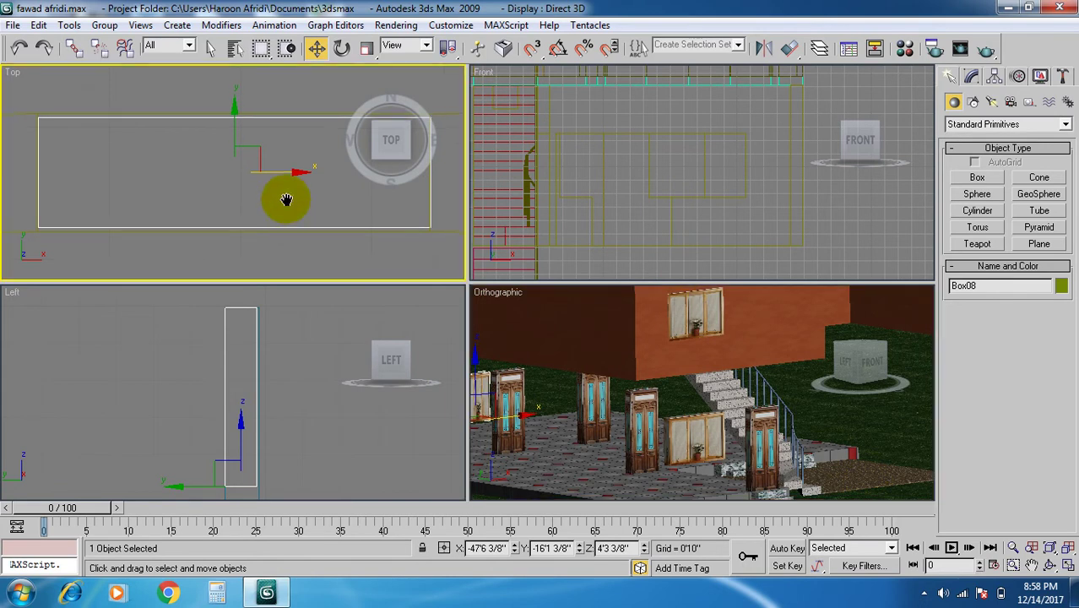
{"action": "middle_click_drag", "start_coordinate": [296, 216], "coordinate": [202, 221]}
{"action": "scroll", "coordinate": [284, 183], "scroll_direction": "up", "scroll_amount": 4}
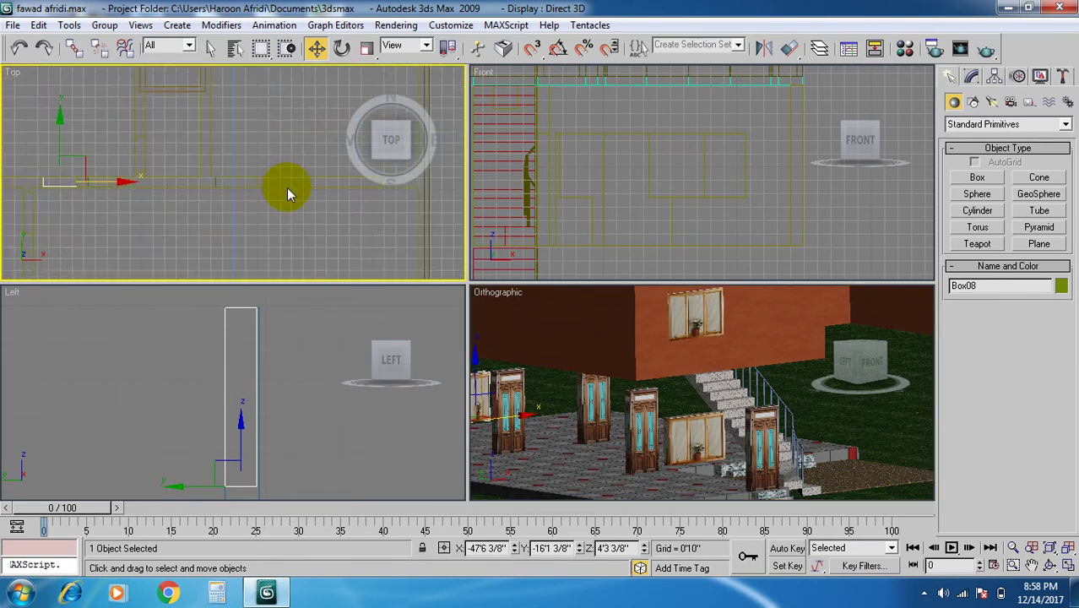
{"action": "middle_click_drag", "start_coordinate": [285, 212], "coordinate": [224, 221]}
{"action": "scroll", "coordinate": [224, 222], "scroll_direction": "up", "scroll_amount": 3}
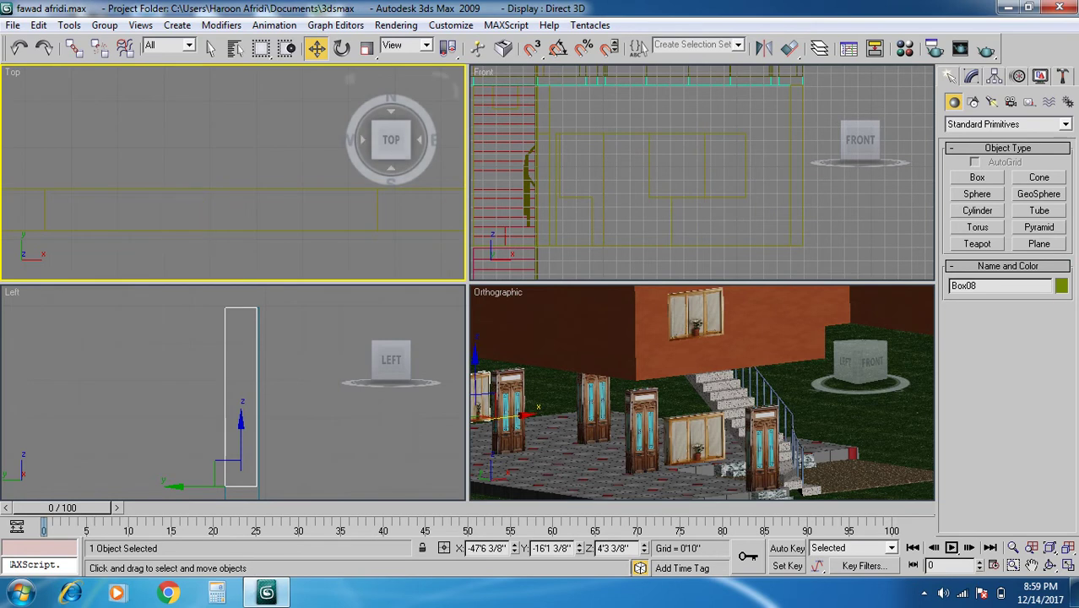
{"action": "left_click", "coordinate": [1039, 245]}
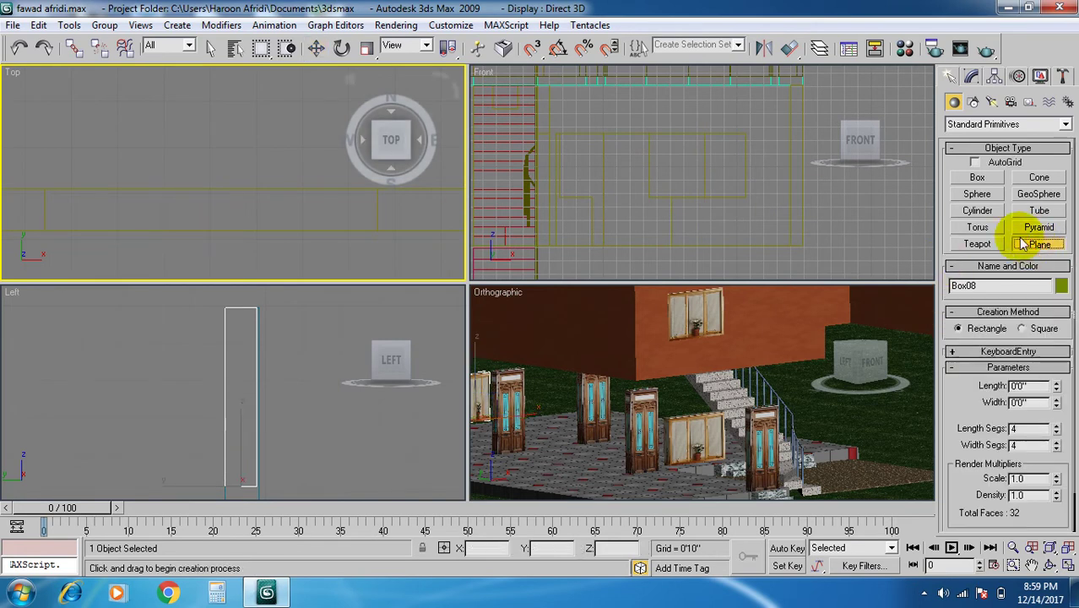
{"action": "left_click", "coordinate": [977, 177]}
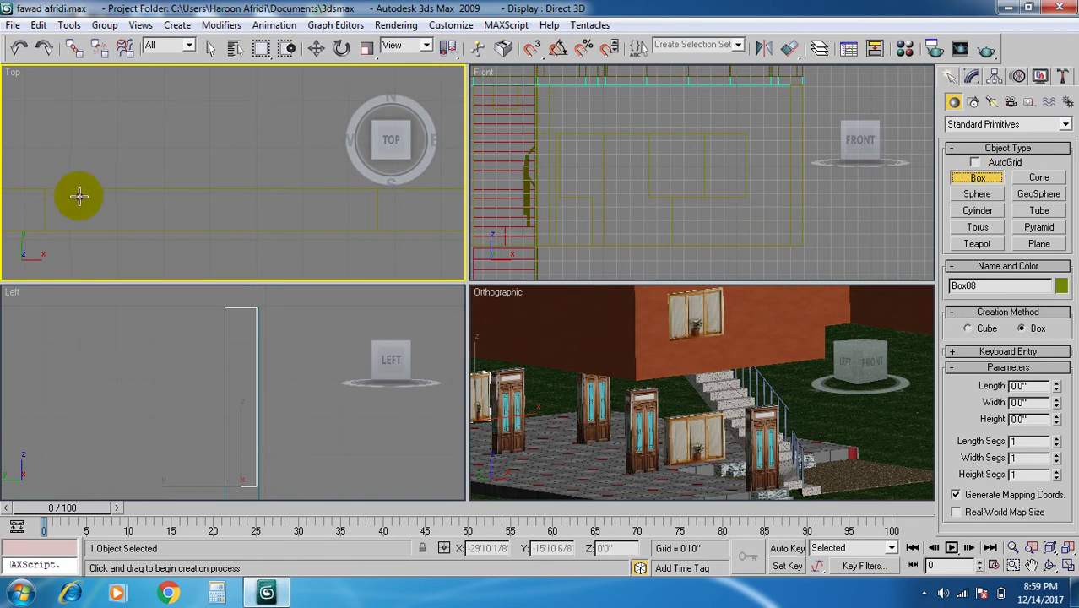
{"action": "middle_click_drag", "start_coordinate": [72, 219], "coordinate": [284, 222]}
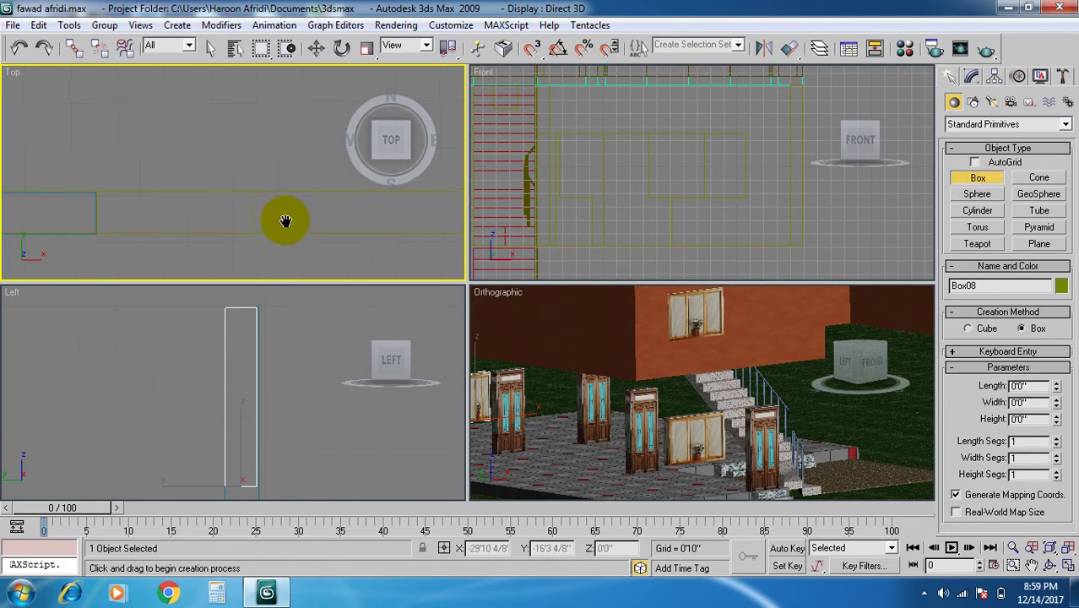
{"action": "middle_click_drag", "start_coordinate": [212, 214], "coordinate": [48, 206]}
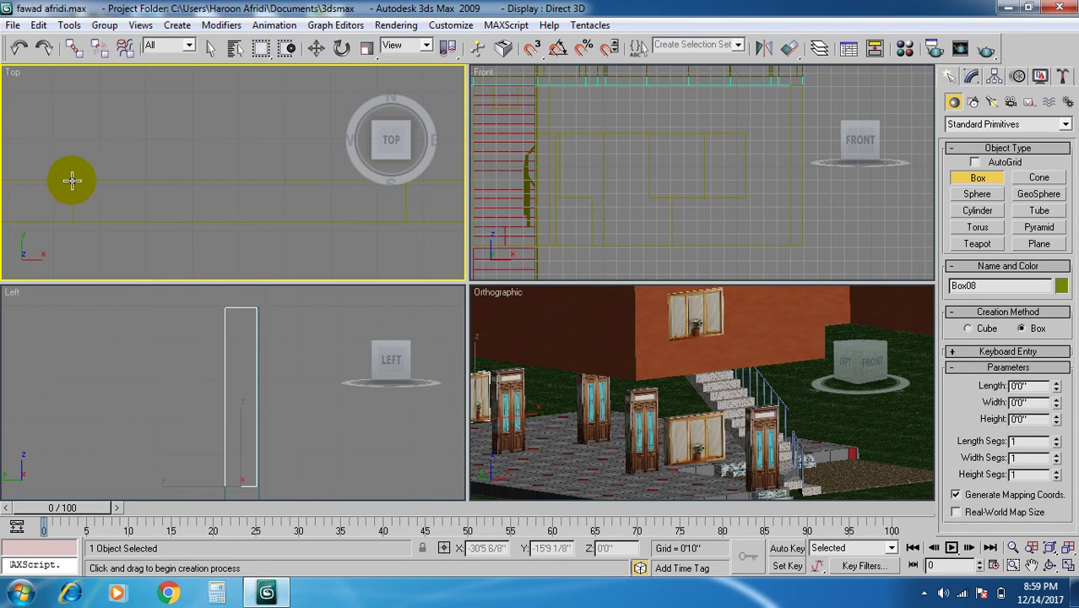
{"action": "left_click_drag", "start_coordinate": [70, 180], "coordinate": [403, 213]}
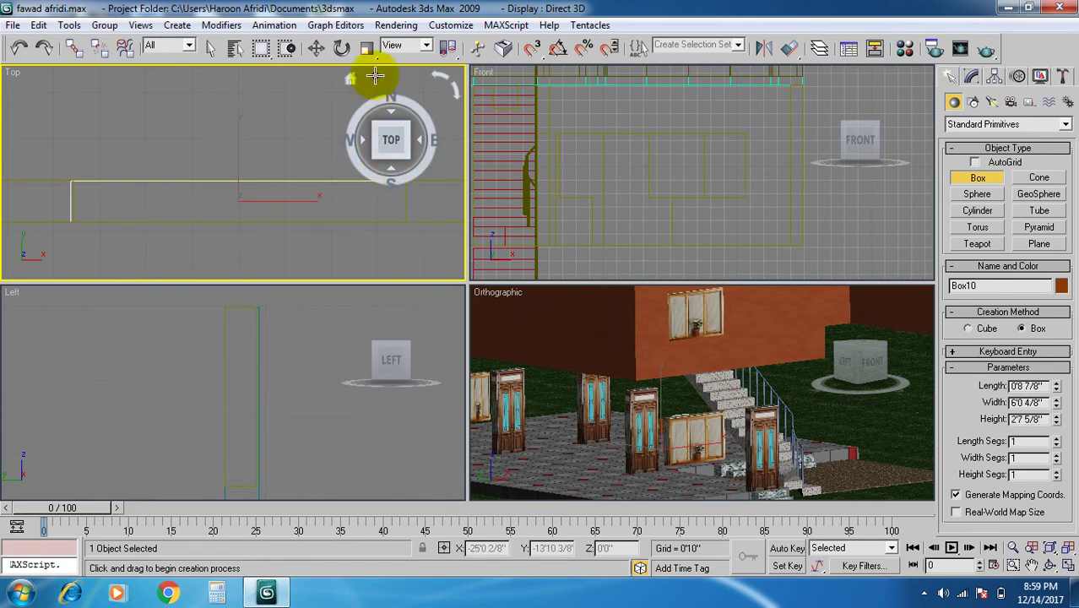
{"action": "left_click", "coordinate": [384, 117]}
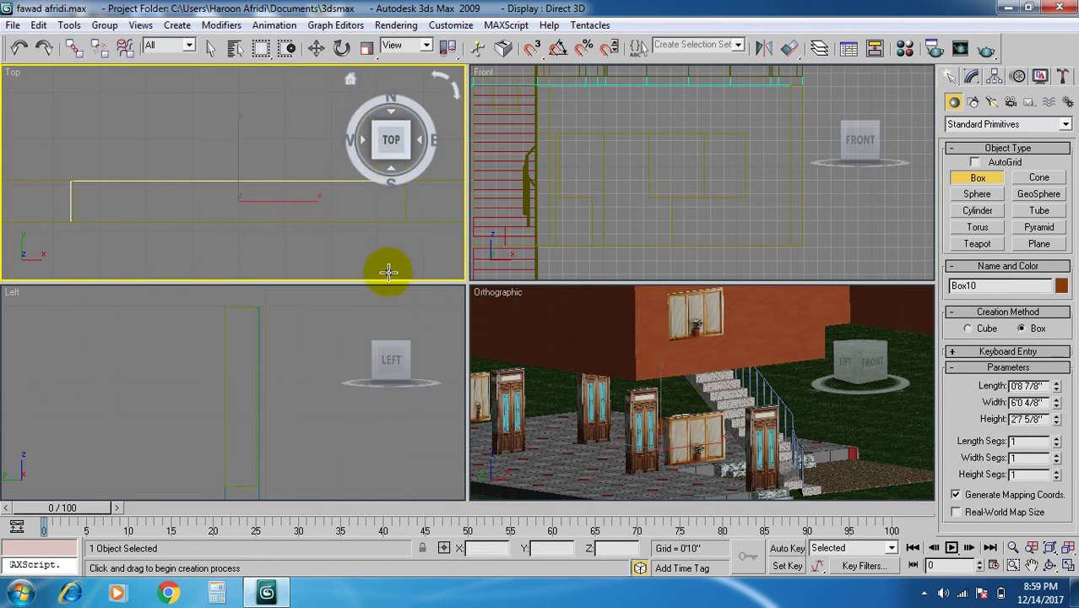
Examine the new brown box in the Front view and from the front-right side in the Orthographic view.
{"action": "scroll", "coordinate": [726, 175], "scroll_direction": "down", "scroll_amount": 5}
{"action": "scroll", "coordinate": [715, 216], "scroll_direction": "up", "scroll_amount": 6}
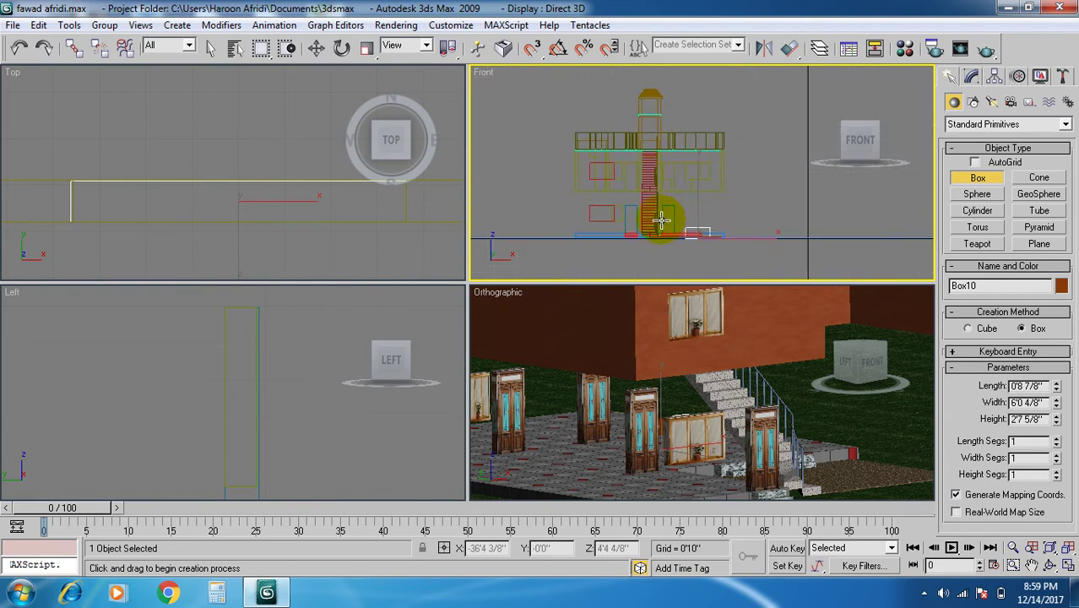
{"action": "middle_click_drag", "start_coordinate": [680, 215], "coordinate": [663, 176]}
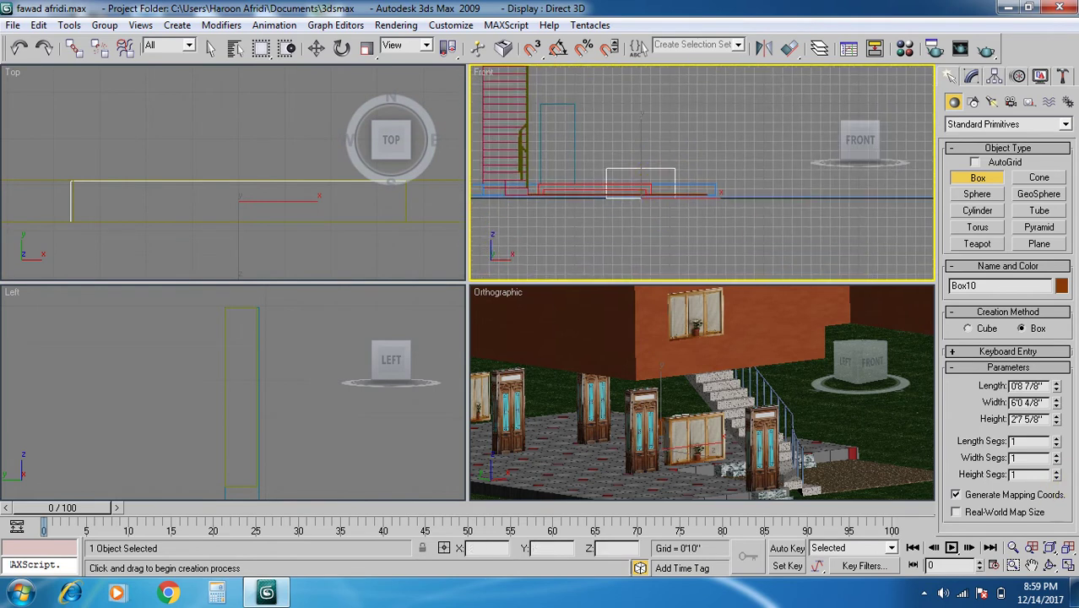
{"action": "scroll", "coordinate": [861, 443], "scroll_direction": "down", "scroll_amount": 3}
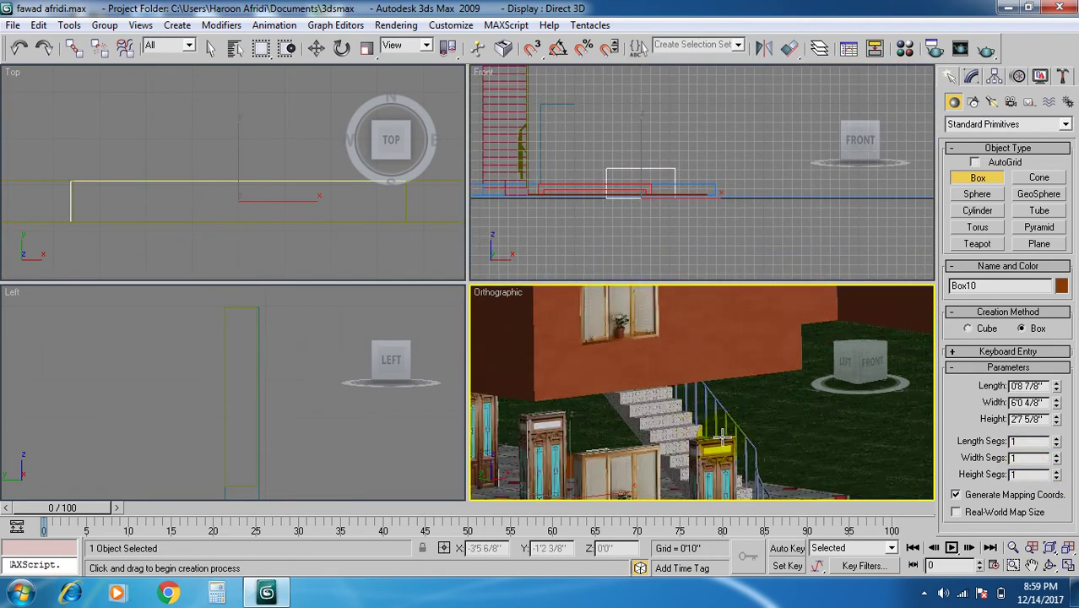
{"action": "left_click", "coordinate": [1050, 568]}
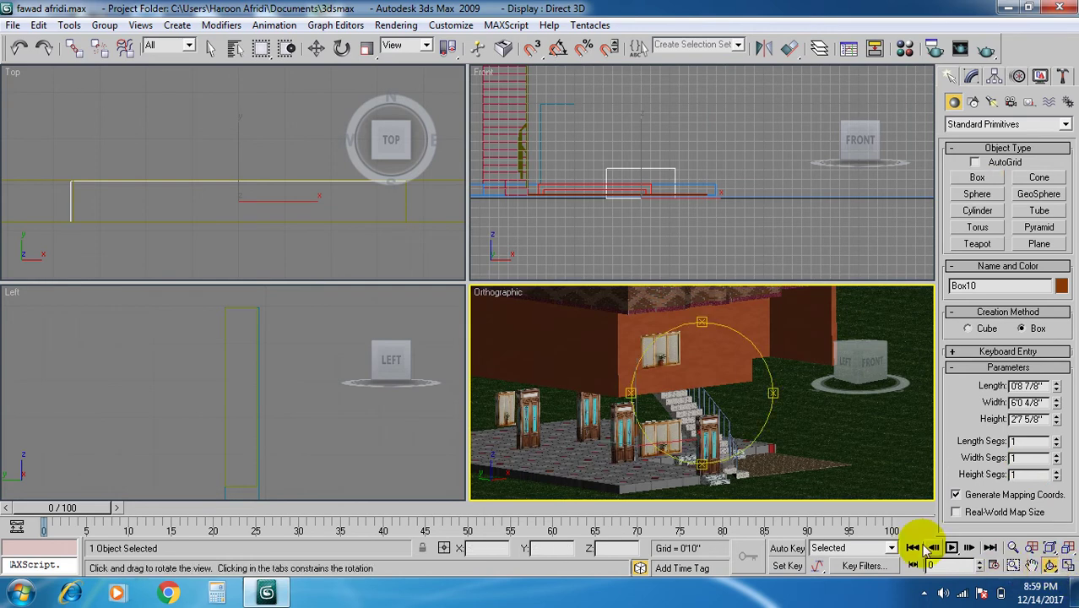
{"action": "left_click_drag", "start_coordinate": [718, 431], "coordinate": [635, 441]}
{"action": "scroll", "coordinate": [635, 441], "scroll_direction": "up", "scroll_amount": 6}
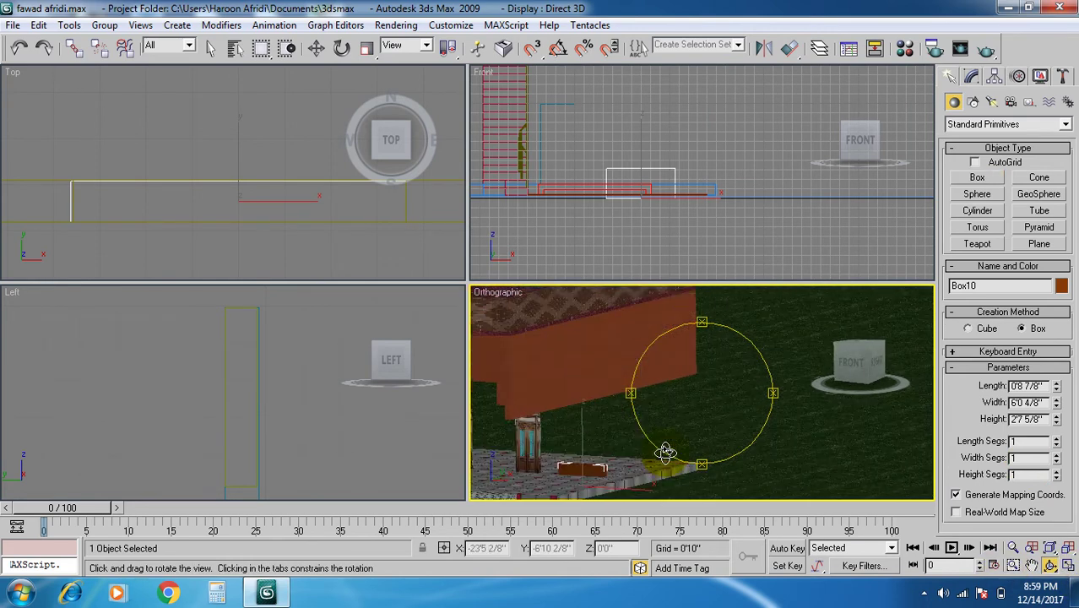
{"action": "middle_click_drag", "start_coordinate": [727, 431], "coordinate": [756, 402]}
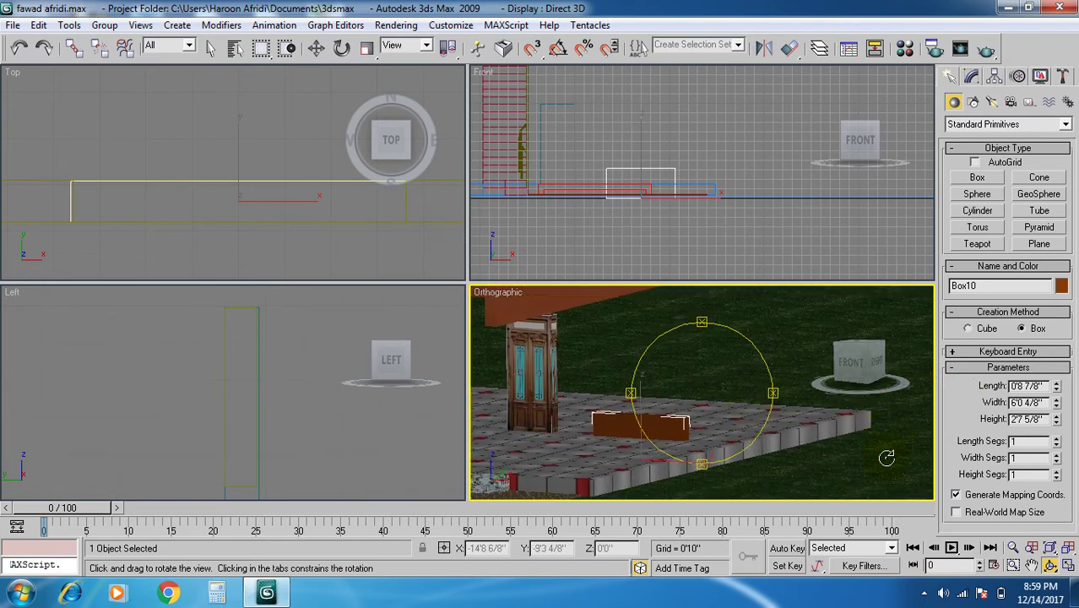
{"action": "key", "text": "w"}
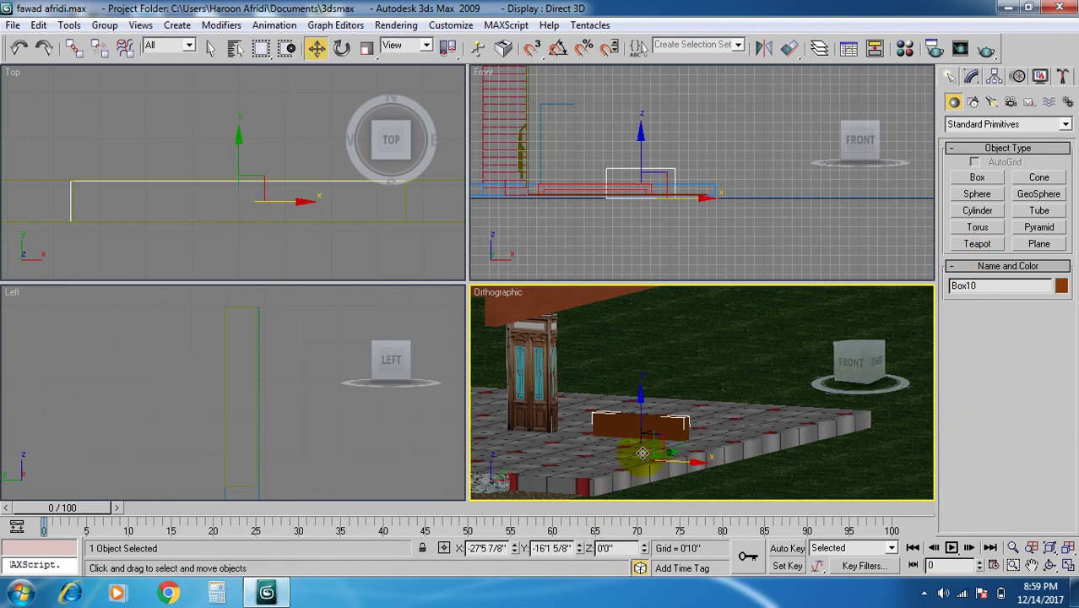
{"action": "left_click", "coordinate": [684, 423]}
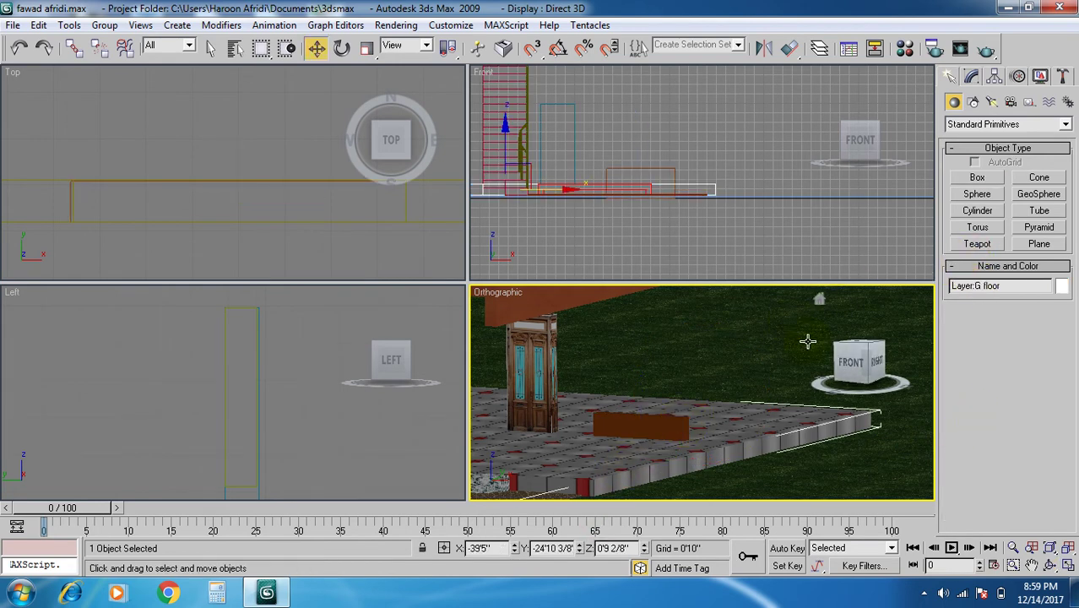
{"action": "key", "text": "Delete"}
{"action": "key", "text": "ctrl+z"}
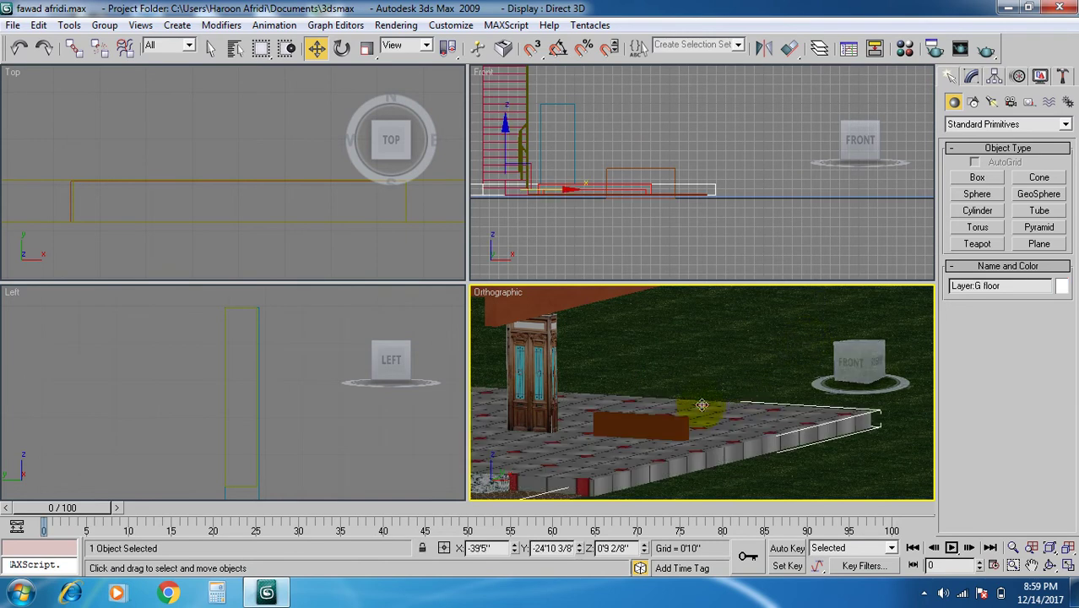
{"action": "left_click", "coordinate": [678, 420]}
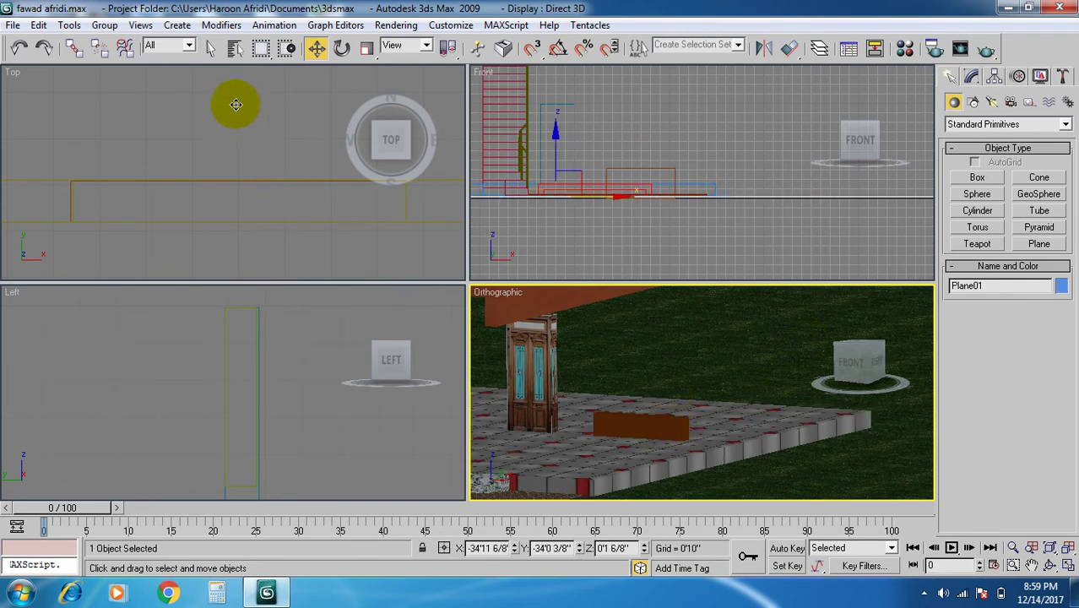
Select the brown box standing on the paved floor beside the double door in the Orthographic view.
{"action": "left_click", "coordinate": [211, 48]}
{"action": "left_click", "coordinate": [671, 420]}
{"action": "left_click", "coordinate": [681, 417]}
{"action": "left_click", "coordinate": [687, 422]}
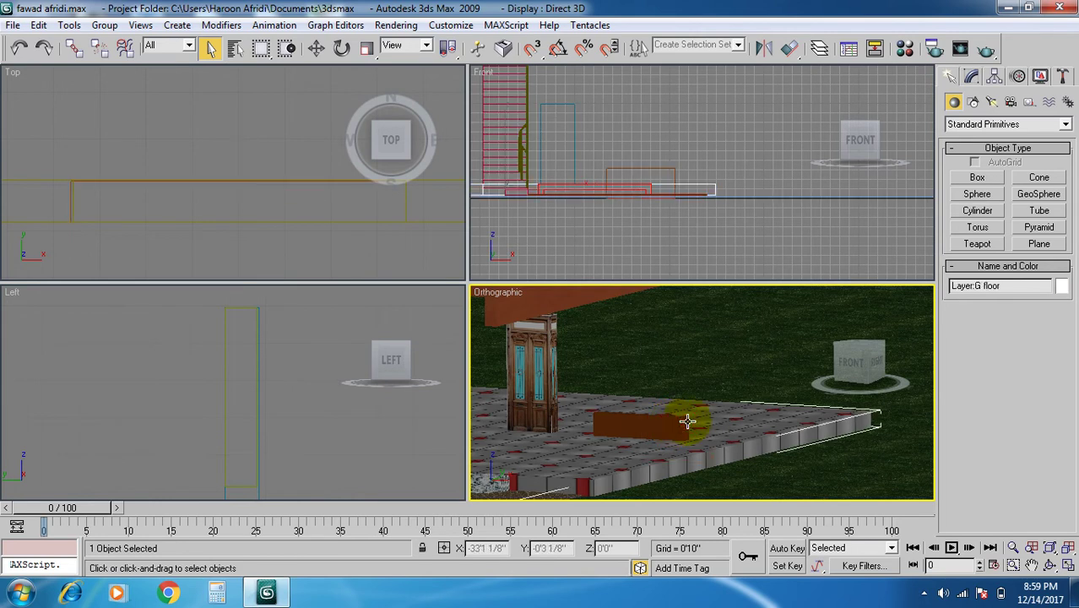
{"action": "left_click", "coordinate": [684, 419]}
{"action": "left_click", "coordinate": [684, 422]}
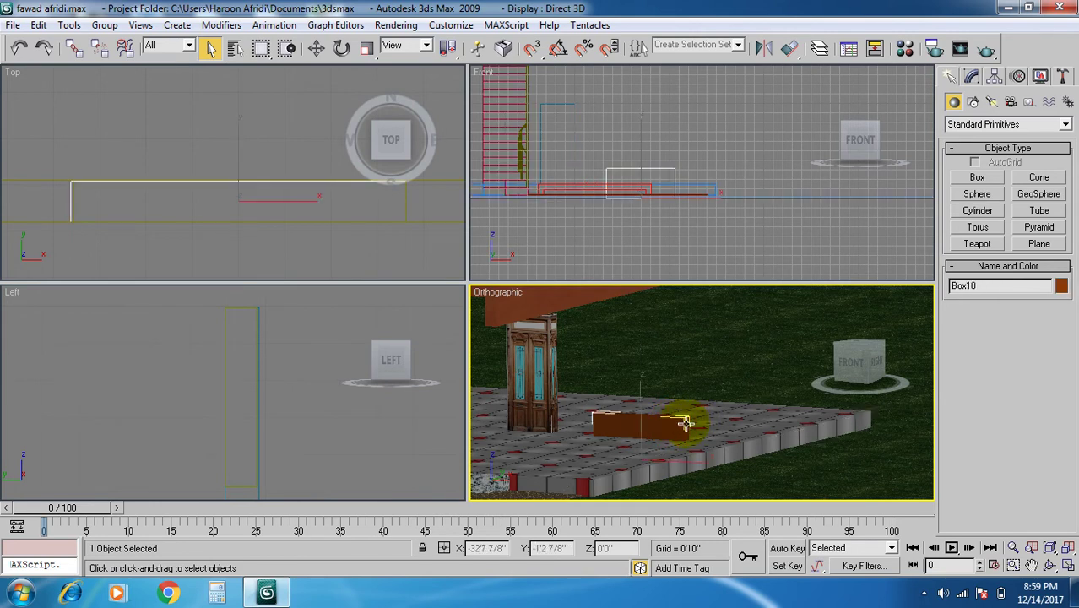
{"action": "left_click", "coordinate": [686, 422]}
{"action": "left_click", "coordinate": [686, 422]}
{"action": "left_click", "coordinate": [686, 423]}
Set the brown box's length to 0'9", width to 6'0" and height to 4'0".
{"action": "left_click", "coordinate": [971, 77]}
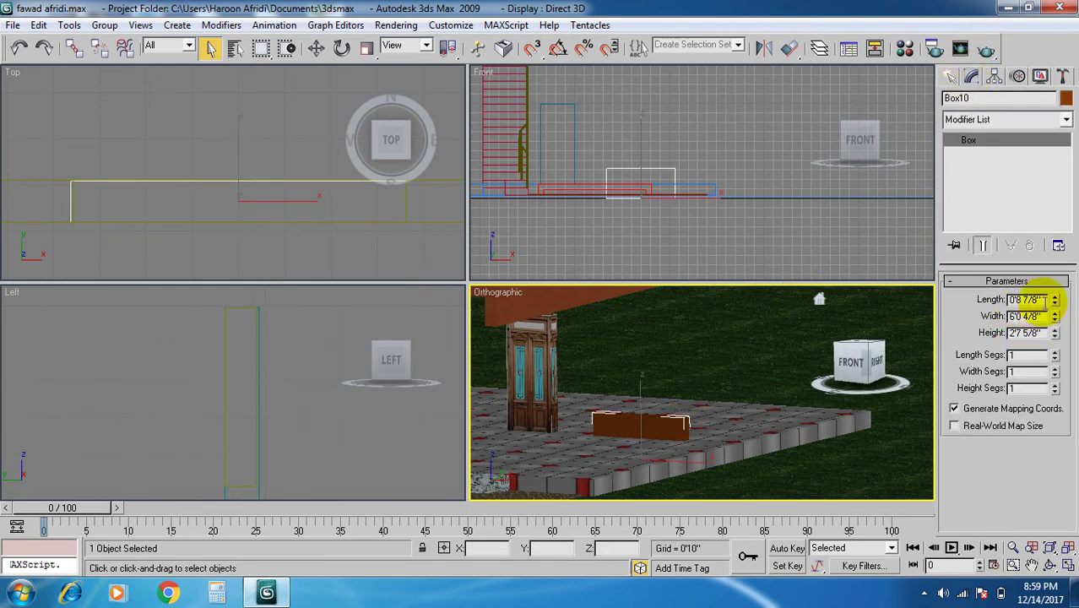
{"action": "mouse_move", "coordinate": [1056, 300]}
{"action": "left_mouse_down"}
{"action": "mouse_move", "coordinate": [1062, 254]}
{"action": "mouse_move", "coordinate": [1057, 290]}
{"action": "left_mouse_up"}
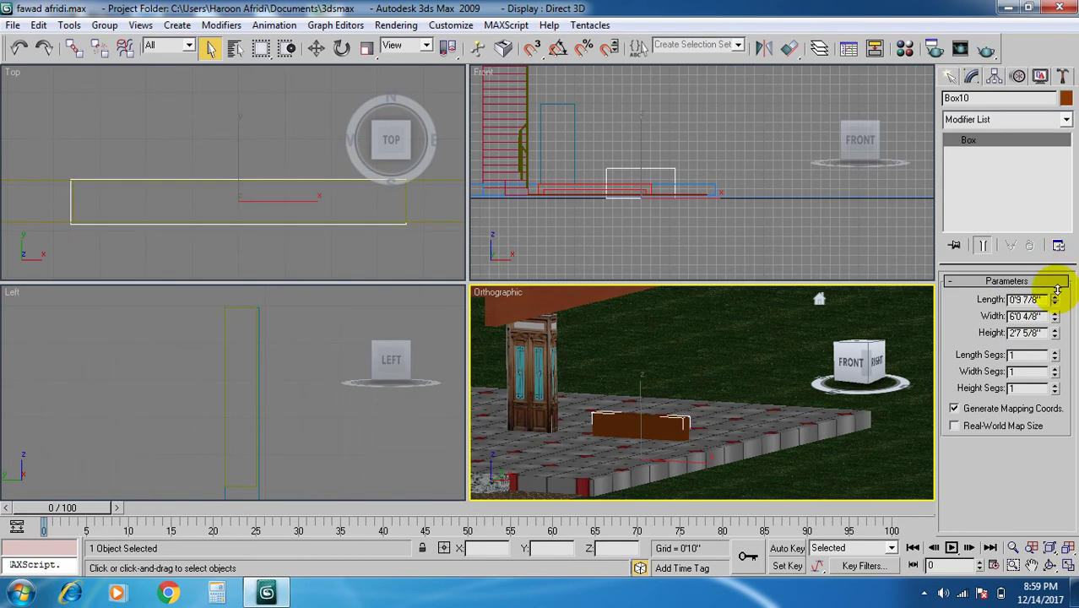
{"action": "double_click", "coordinate": [1045, 300]}
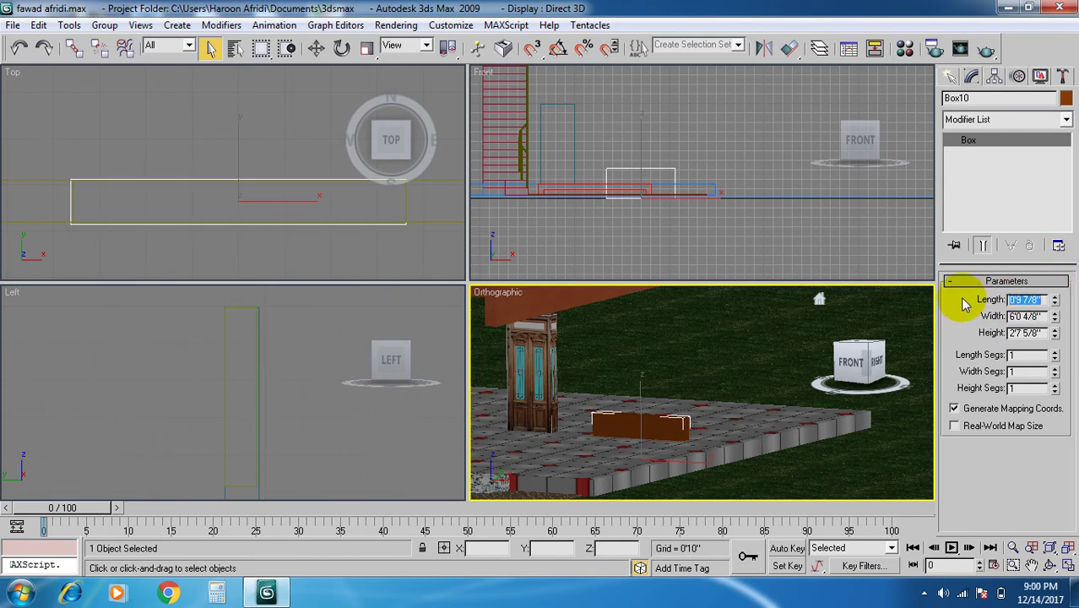
{"action": "key", "text": "Tab"}
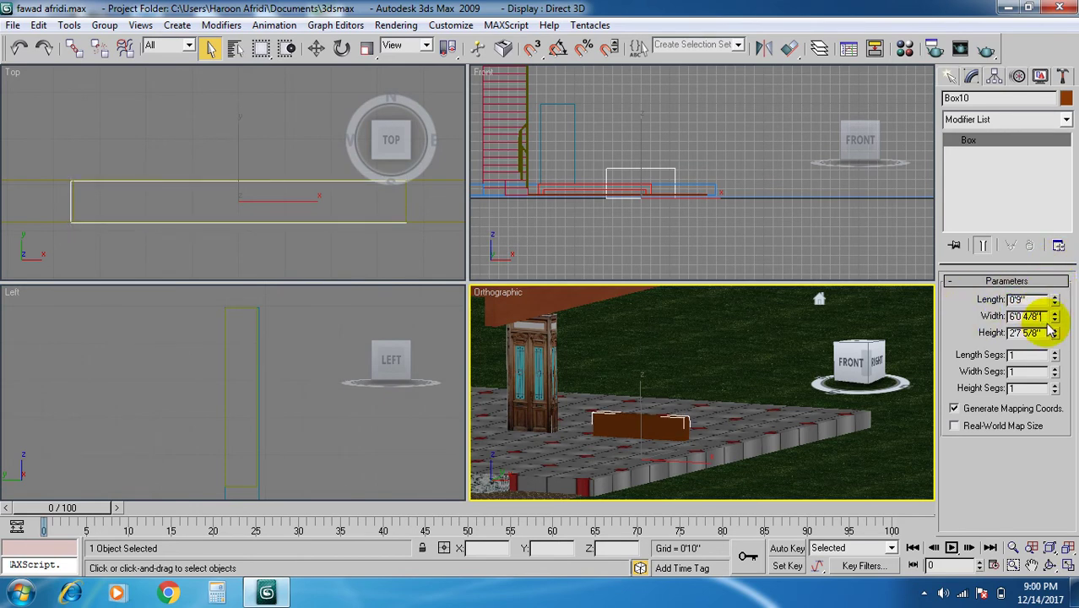
{"action": "double_click", "coordinate": [1022, 317]}
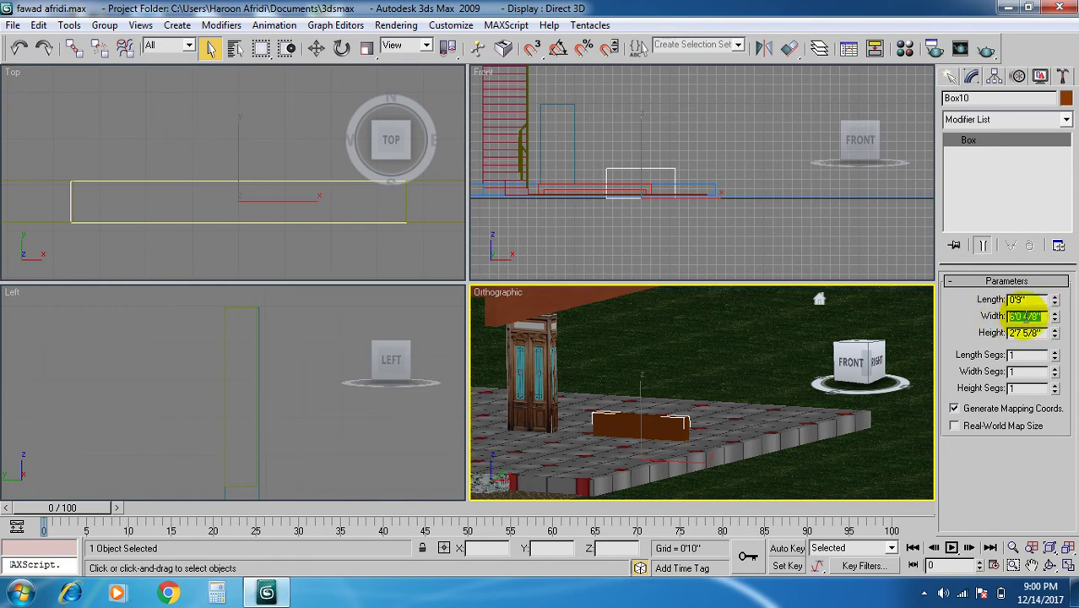
{"action": "type", "text": "6'"}
{"action": "key", "text": "Tab"}
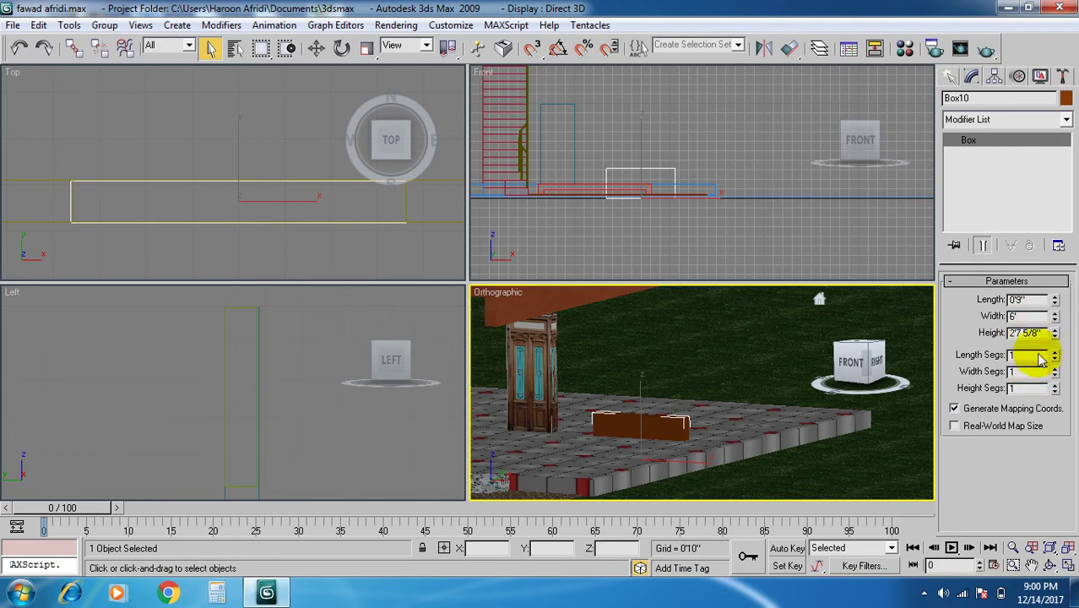
{"action": "double_click", "coordinate": [1044, 334]}
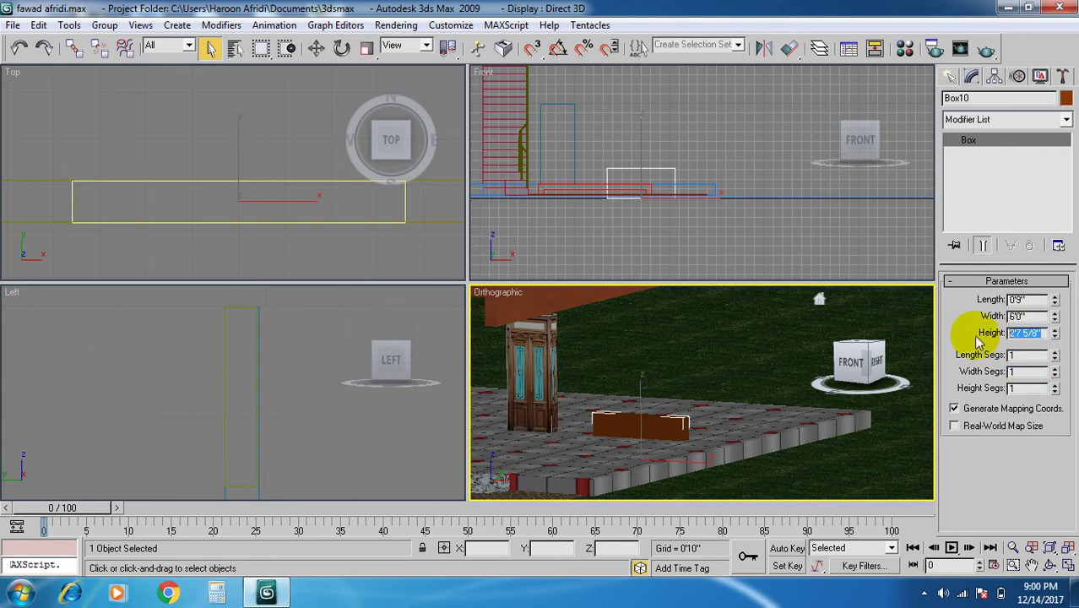
{"action": "type", "text": "4'"}
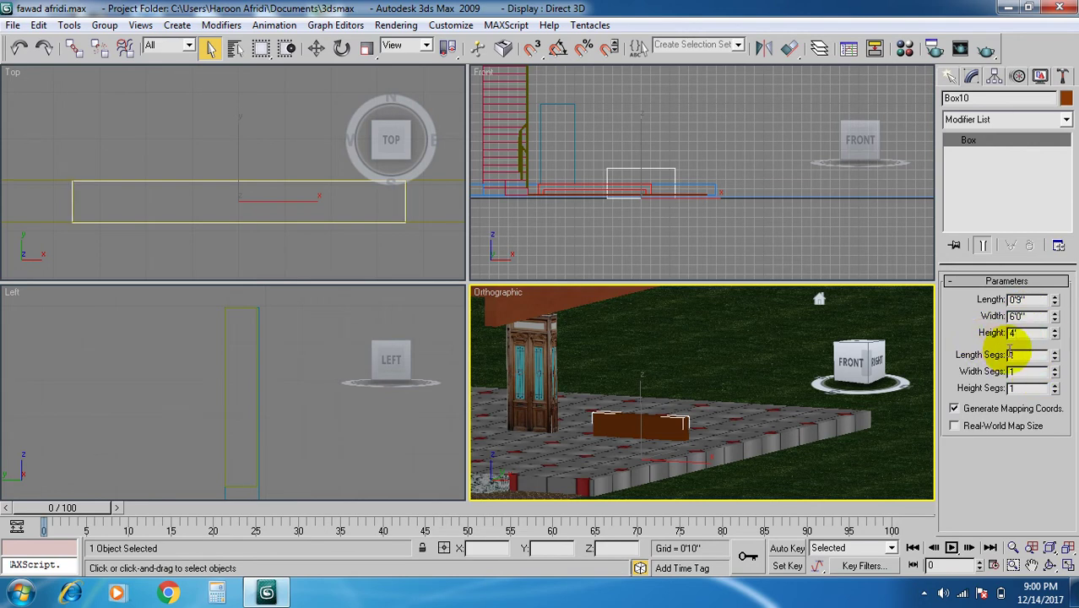
{"action": "key", "text": "Return"}
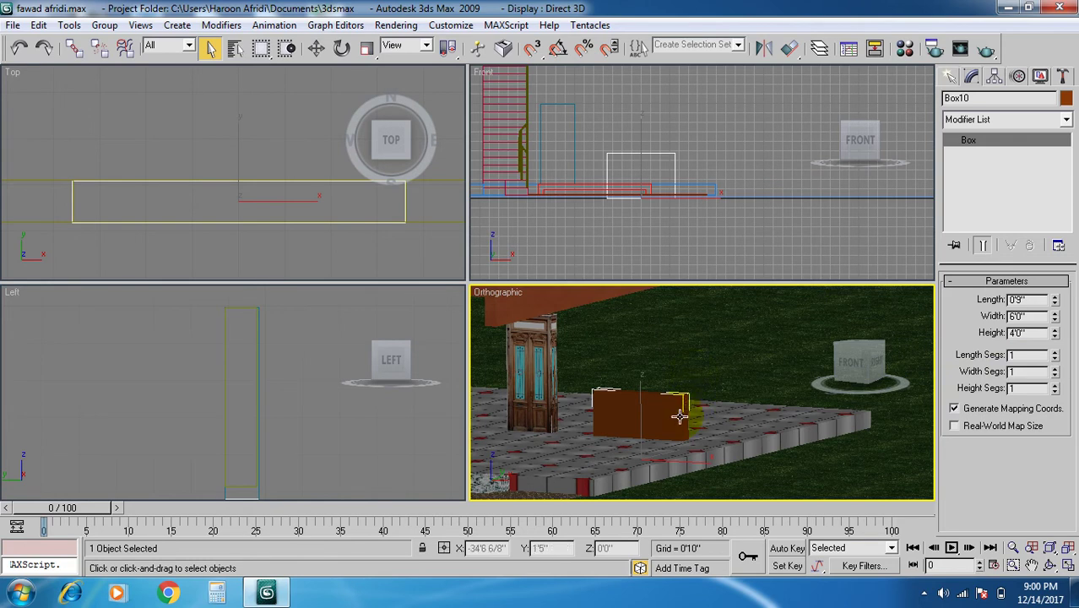
Raise the box in the Front view to a height of 4'3 4/8", aligning its top edge with the neighbouring door's top.
{"action": "mouse_move", "coordinate": [688, 406]}
{"action": "middle_mouse_down"}
{"action": "mouse_move", "coordinate": [699, 381]}
{"action": "mouse_move", "coordinate": [689, 391]}
{"action": "middle_mouse_up"}
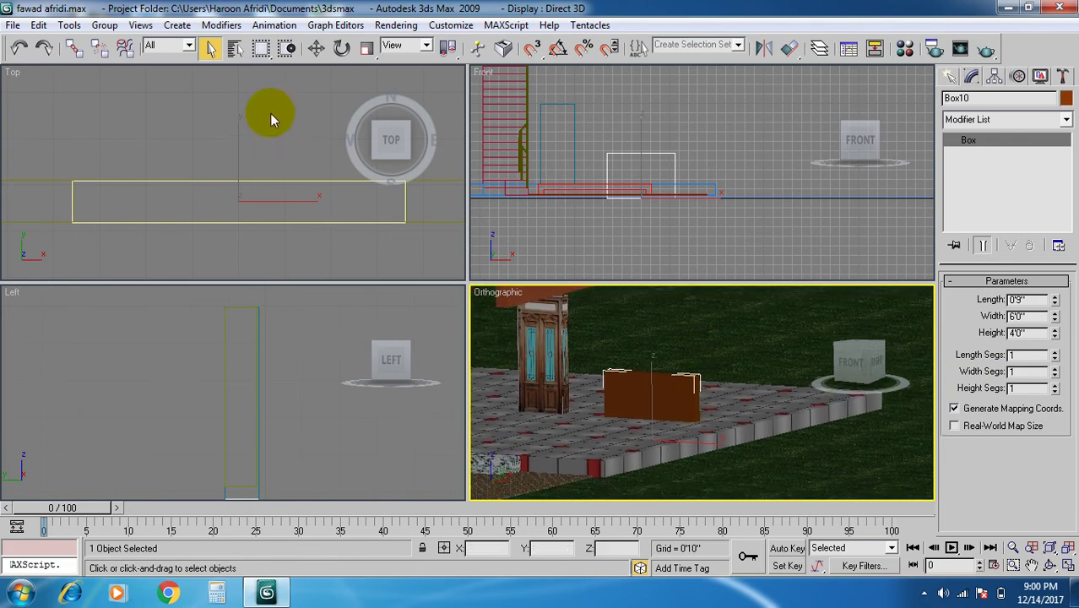
{"action": "left_click", "coordinate": [315, 49]}
{"action": "scroll", "coordinate": [602, 177], "scroll_direction": "up", "scroll_amount": 4}
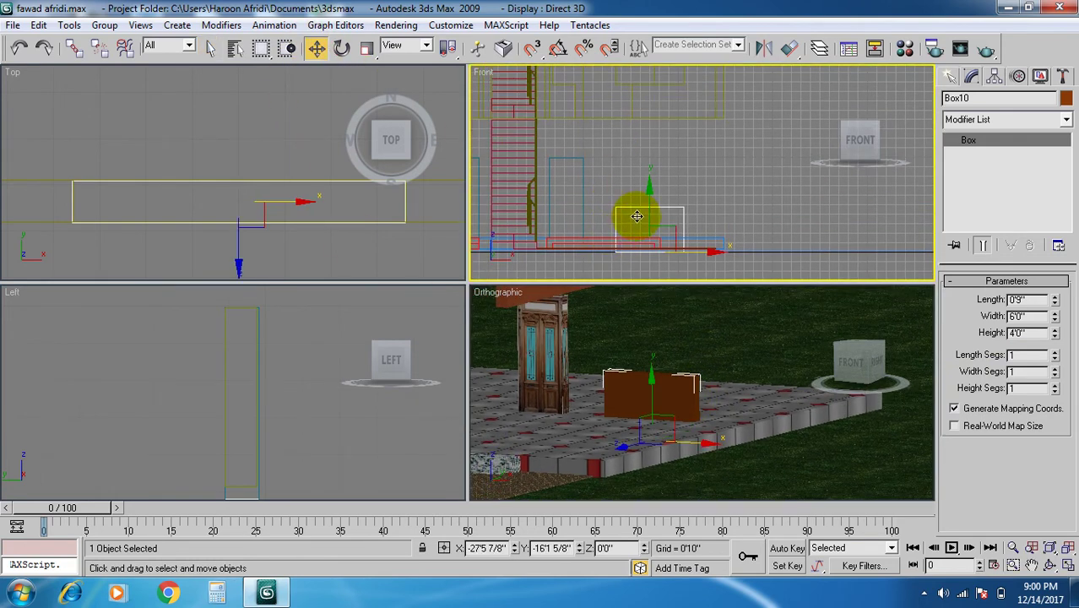
{"action": "left_click_drag", "start_coordinate": [626, 219], "coordinate": [625, 169]}
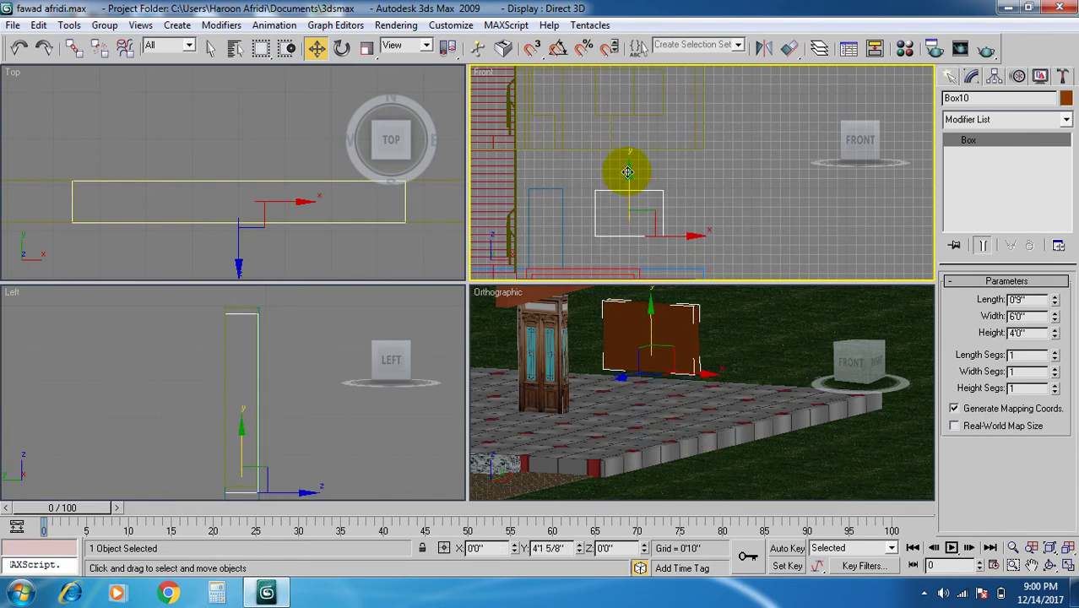
{"action": "left_click", "coordinate": [1068, 565]}
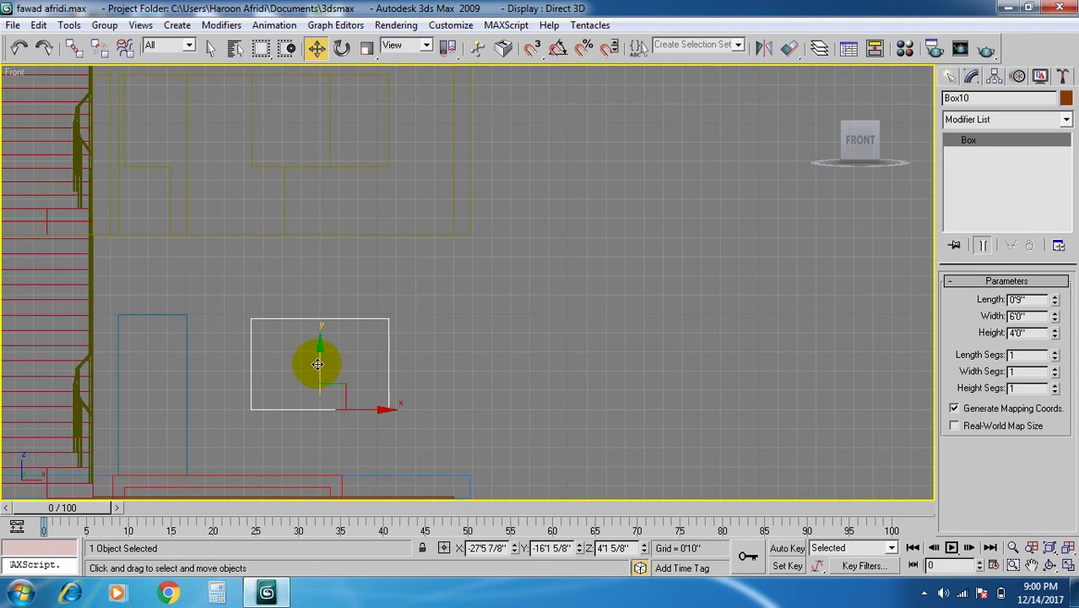
{"action": "left_click_drag", "start_coordinate": [321, 342], "coordinate": [370, 339]}
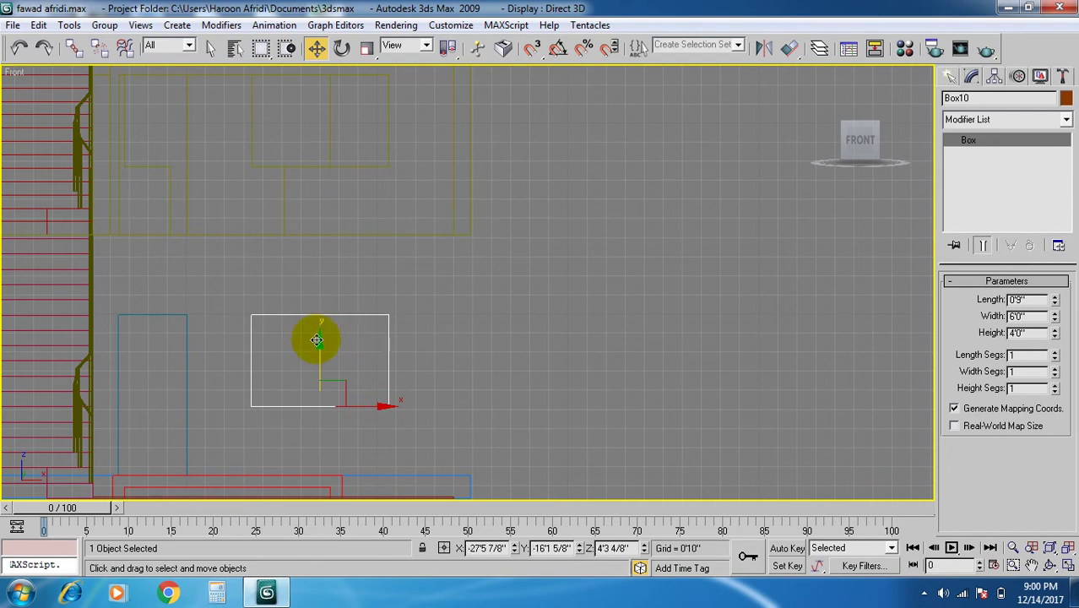
Nudge the box up to a height of 4'4" in the Front view and unhide all hidden objects.
{"action": "left_click_drag", "start_coordinate": [318, 340], "coordinate": [317, 339]}
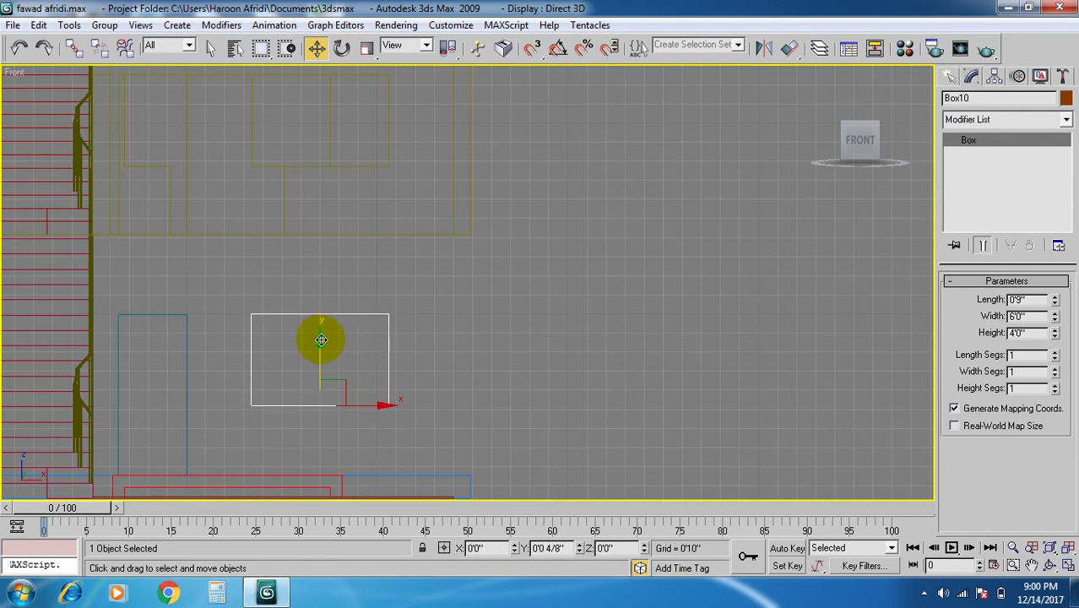
{"action": "left_click", "coordinate": [1069, 565]}
{"action": "left_click", "coordinate": [645, 438]}
{"action": "right_click", "coordinate": [676, 428]}
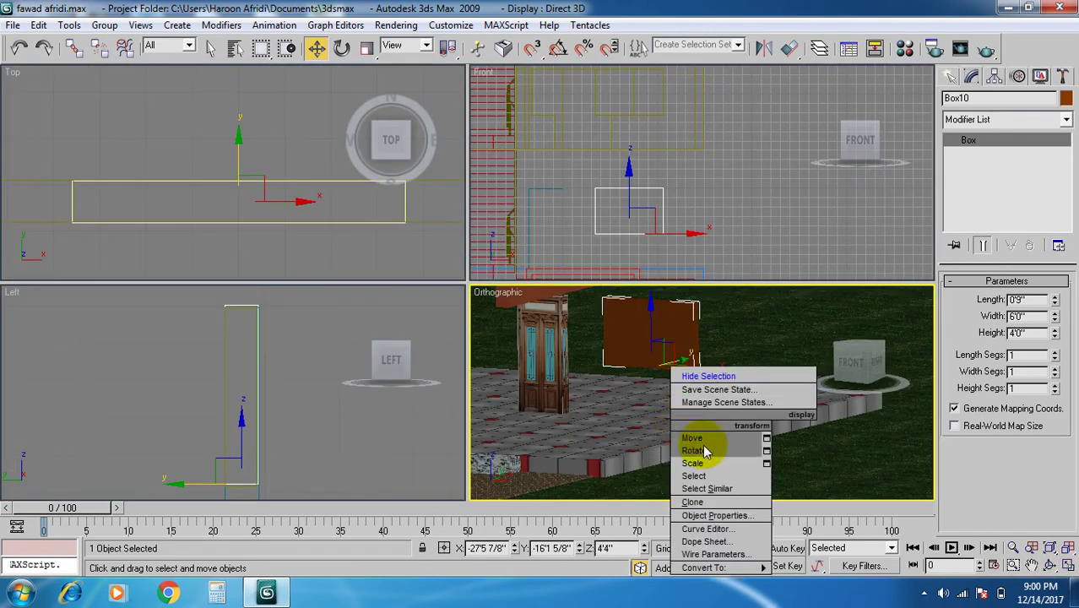
{"action": "right_click", "coordinate": [778, 339]}
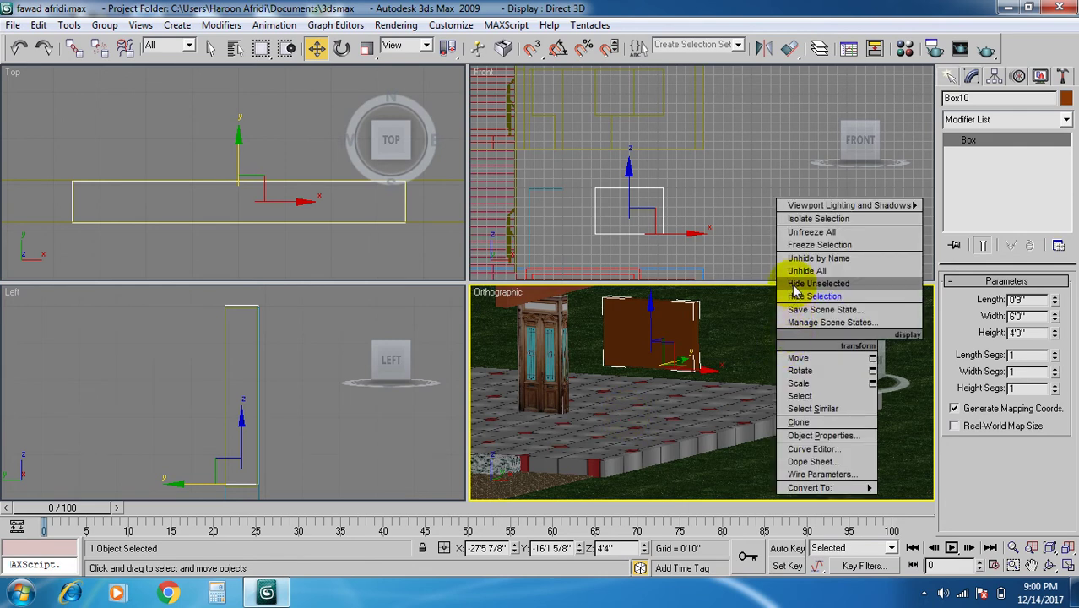
{"action": "left_click", "coordinate": [799, 284]}
Lower the box in the Front view to a height of 4'3 1/8", aligning its edges with the wall's window opening.
{"action": "left_click", "coordinate": [641, 200]}
{"action": "scroll", "coordinate": [641, 200], "scroll_direction": "up", "scroll_amount": 5}
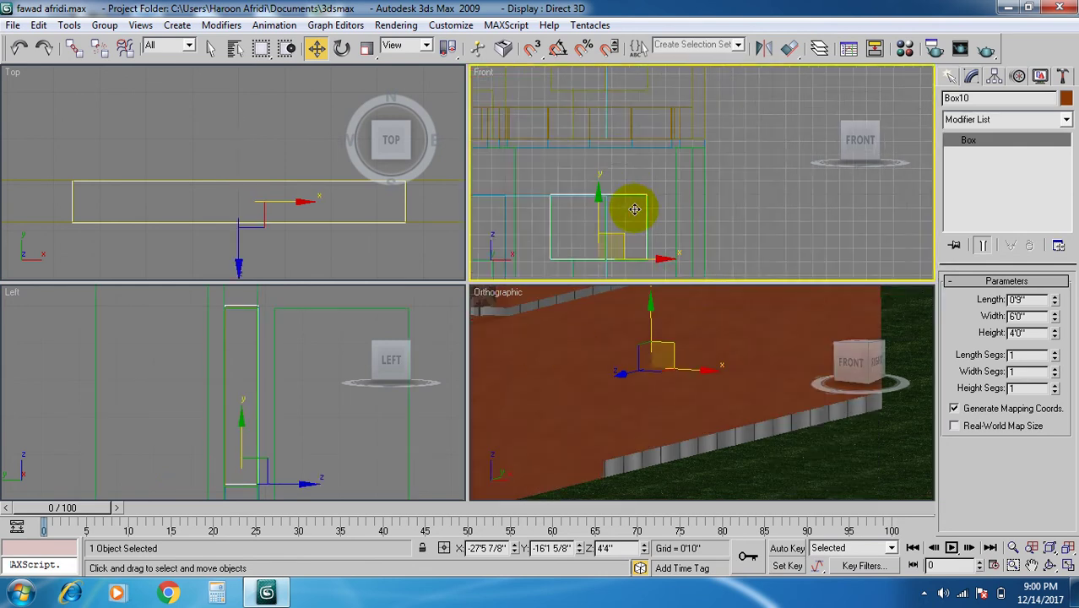
{"action": "left_click", "coordinate": [1070, 565]}
{"action": "middle_click_drag", "start_coordinate": [280, 345], "coordinate": [367, 344]}
{"action": "scroll", "coordinate": [331, 345], "scroll_direction": "up", "scroll_amount": 2}
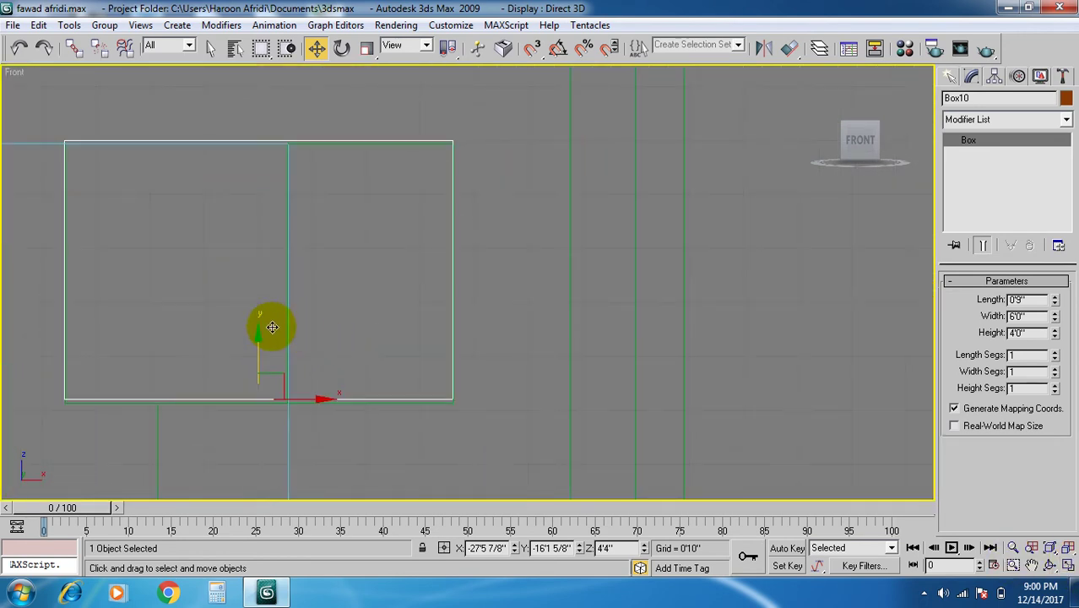
{"action": "left_click_drag", "start_coordinate": [258, 338], "coordinate": [259, 342]}
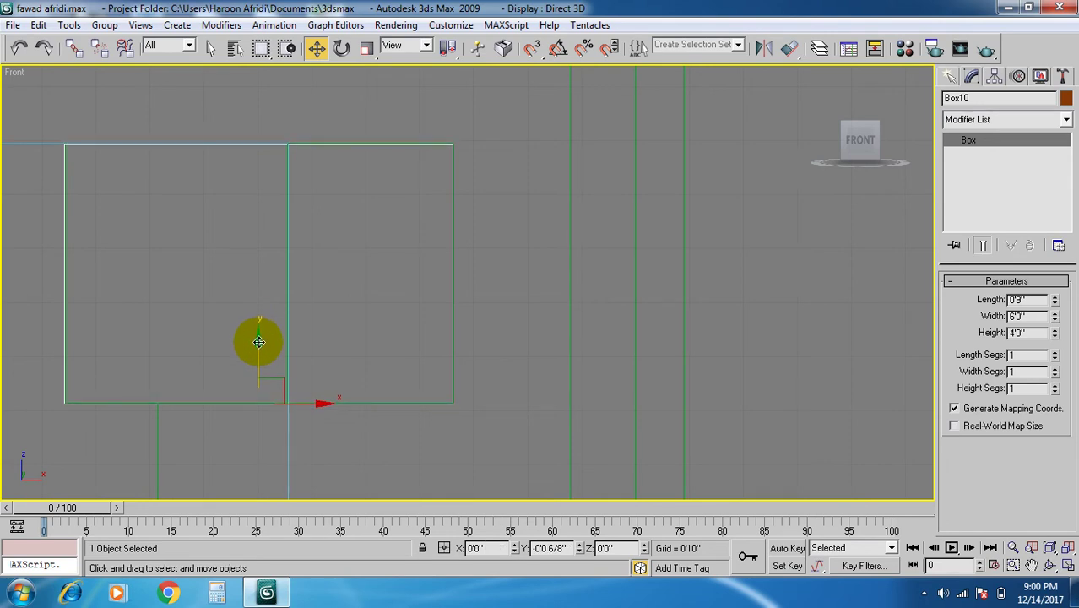
{"action": "left_click", "coordinate": [1067, 565]}
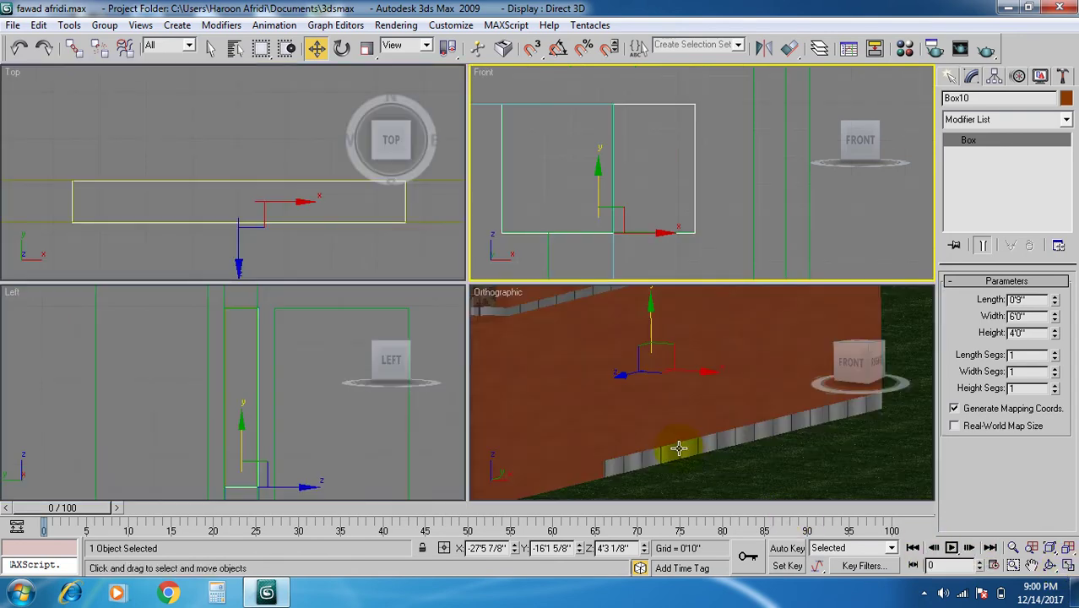
Select the ground-floor outer wall in the Orthographic view and hide it.
{"action": "scroll", "coordinate": [697, 435], "scroll_direction": "down", "scroll_amount": 5}
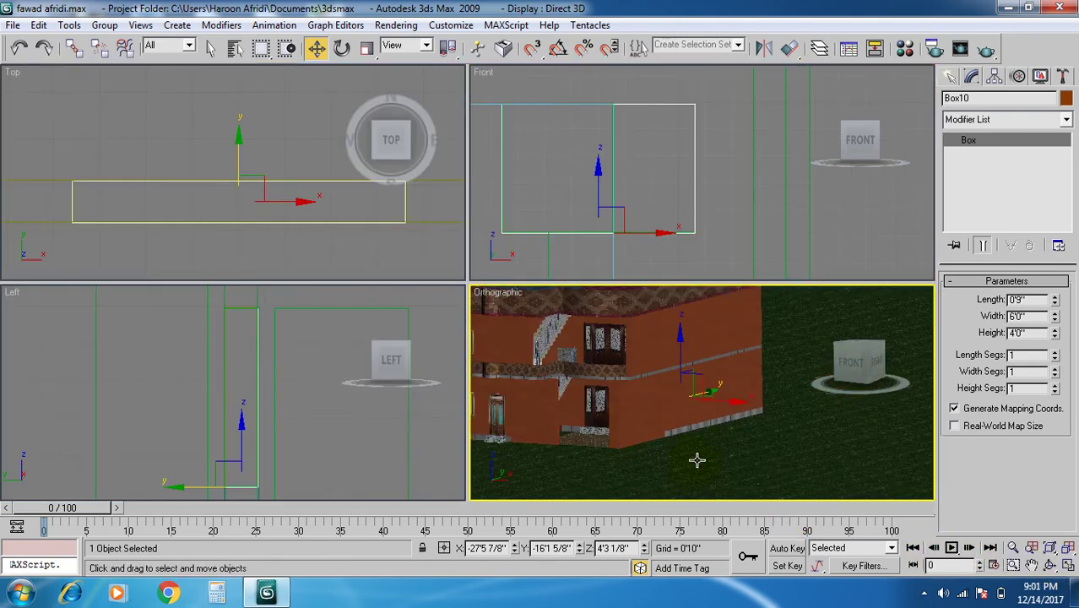
{"action": "scroll", "coordinate": [620, 437], "scroll_direction": "up", "scroll_amount": 6}
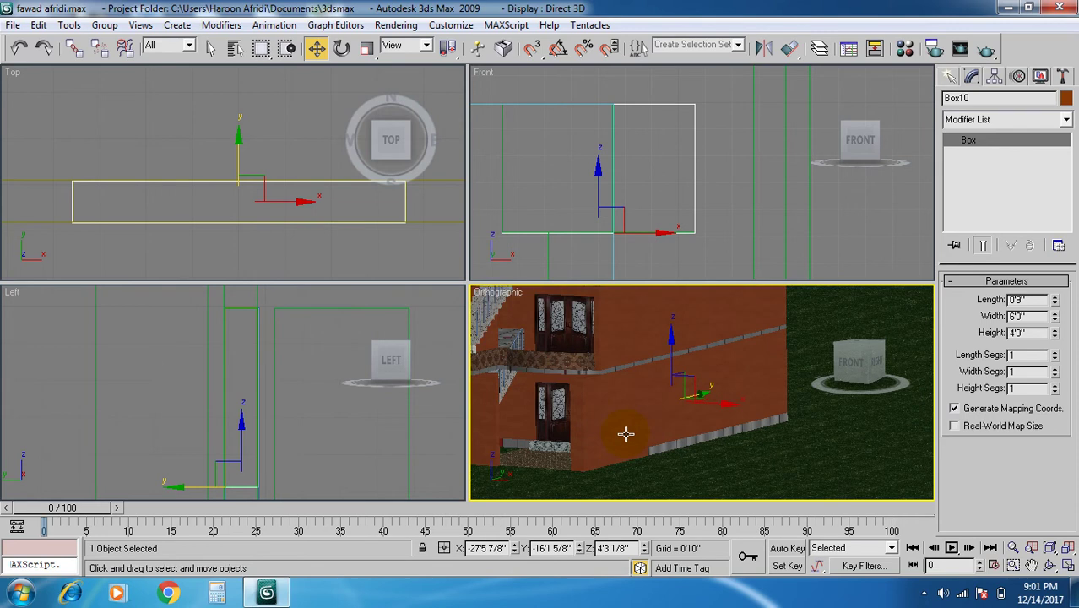
{"action": "left_click", "coordinate": [716, 440]}
{"action": "right_click", "coordinate": [715, 424]}
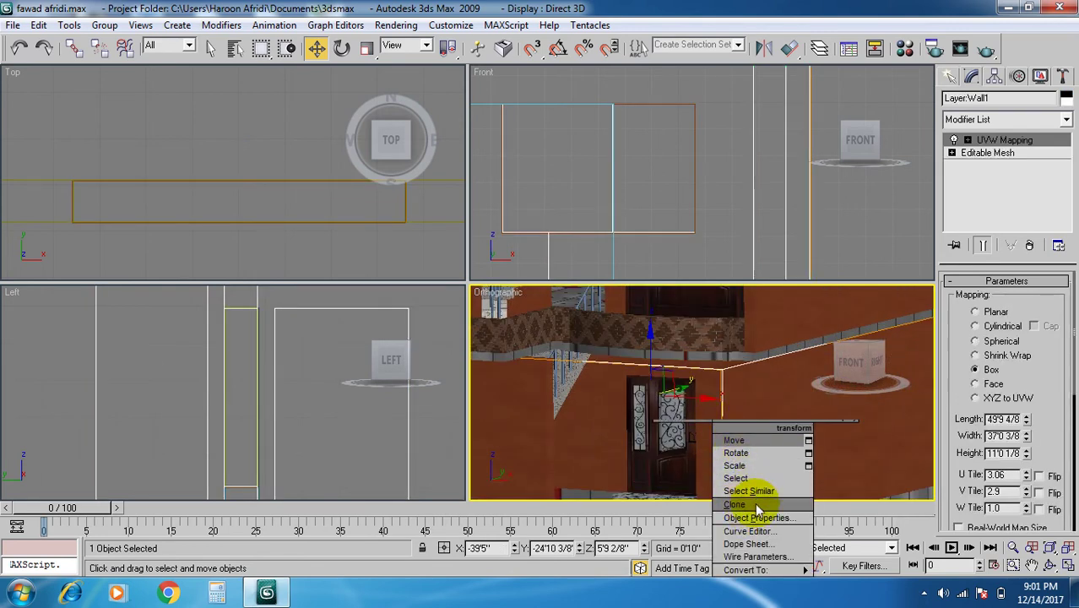
{"action": "mouse_move", "coordinate": [797, 393]}
{"action": "left_click", "coordinate": [756, 380]}
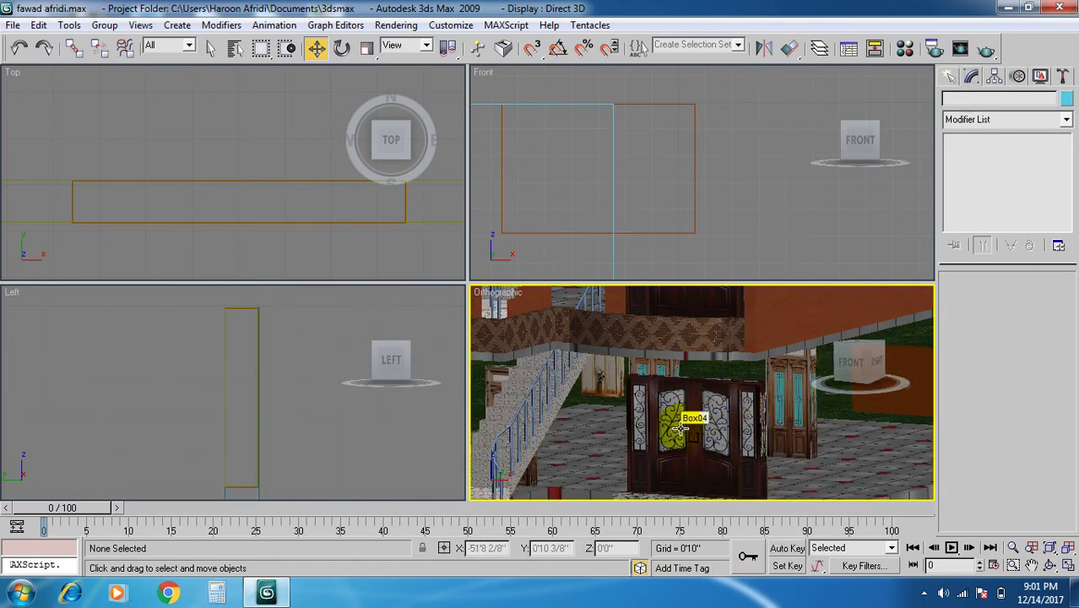
{"action": "key", "text": "ctrl+z"}
{"action": "right_click", "coordinate": [714, 424]}
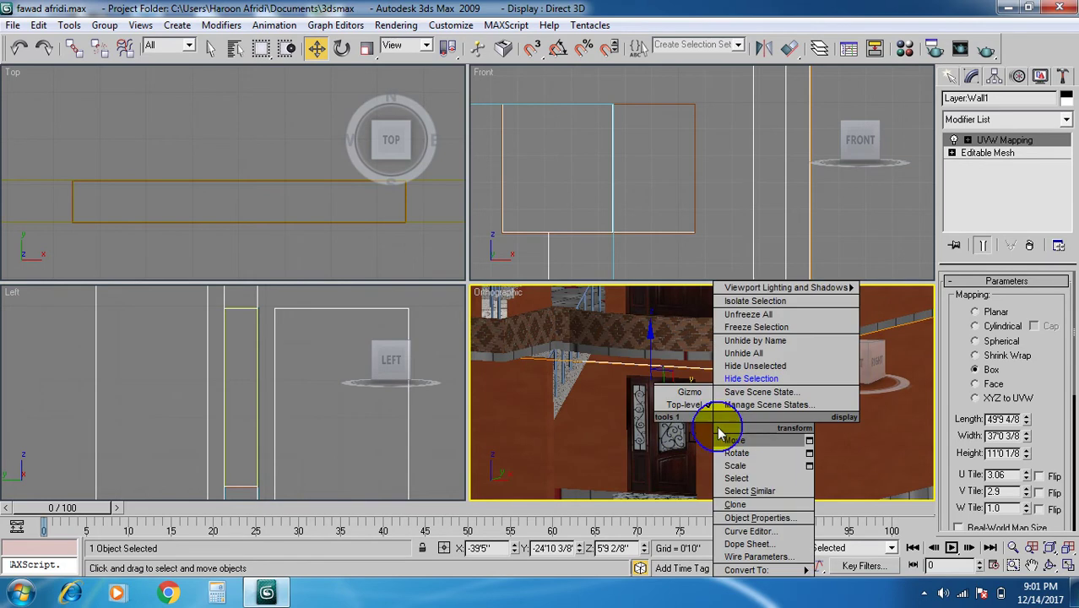
{"action": "left_click", "coordinate": [757, 382]}
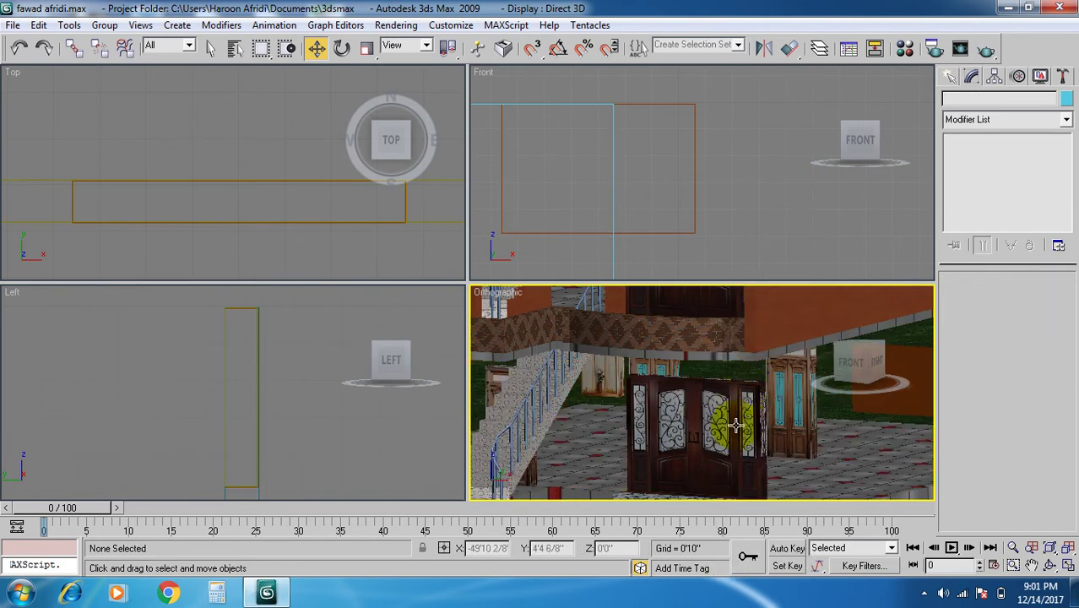
Assign the cream window material 12 - Default to the brown box beside the double door.
{"action": "middle_click_drag", "start_coordinate": [743, 431], "coordinate": [681, 432]}
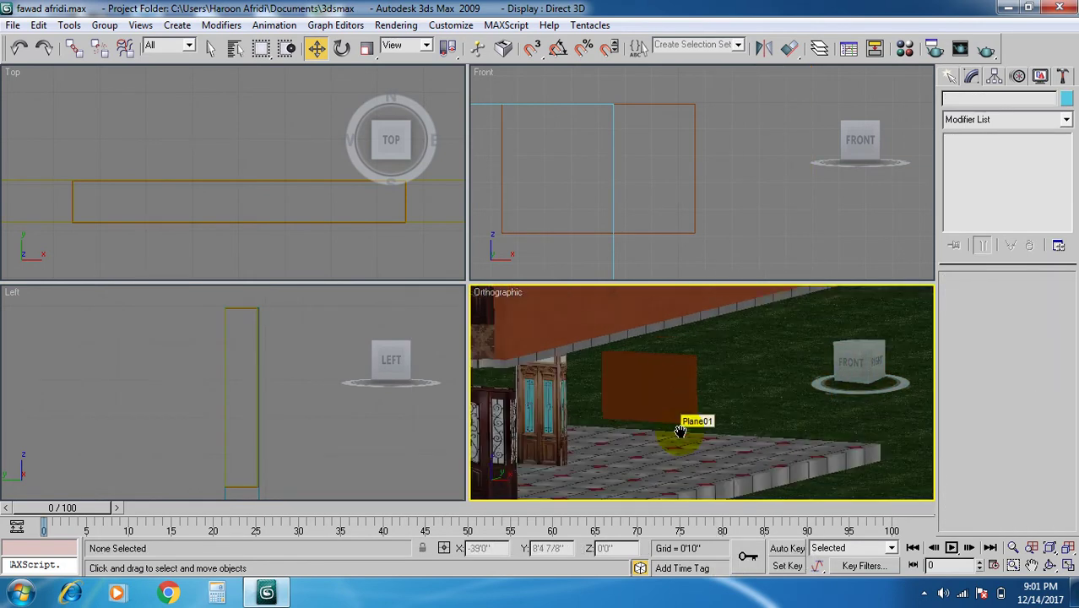
{"action": "key", "text": "m"}
{"action": "left_click", "coordinate": [376, 193]}
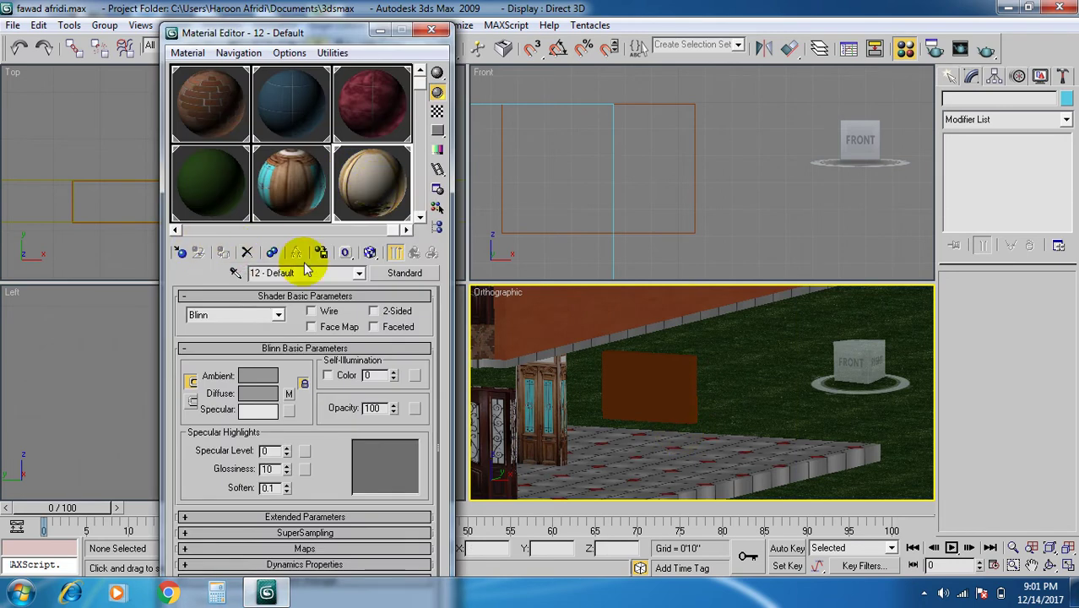
{"action": "left_click", "coordinate": [432, 31]}
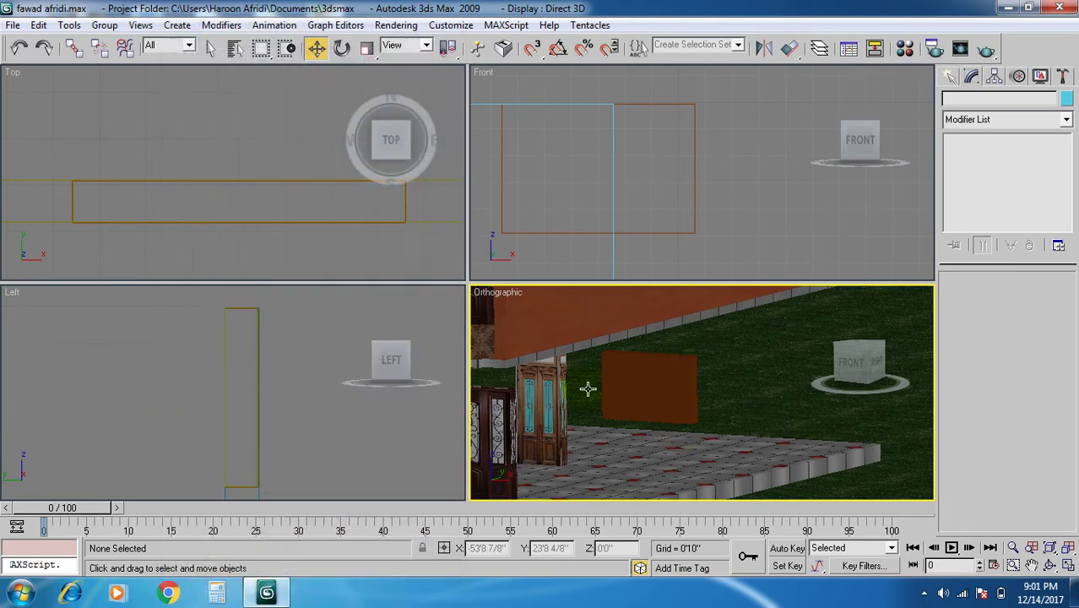
{"action": "left_click", "coordinate": [629, 391]}
{"action": "key", "text": "m"}
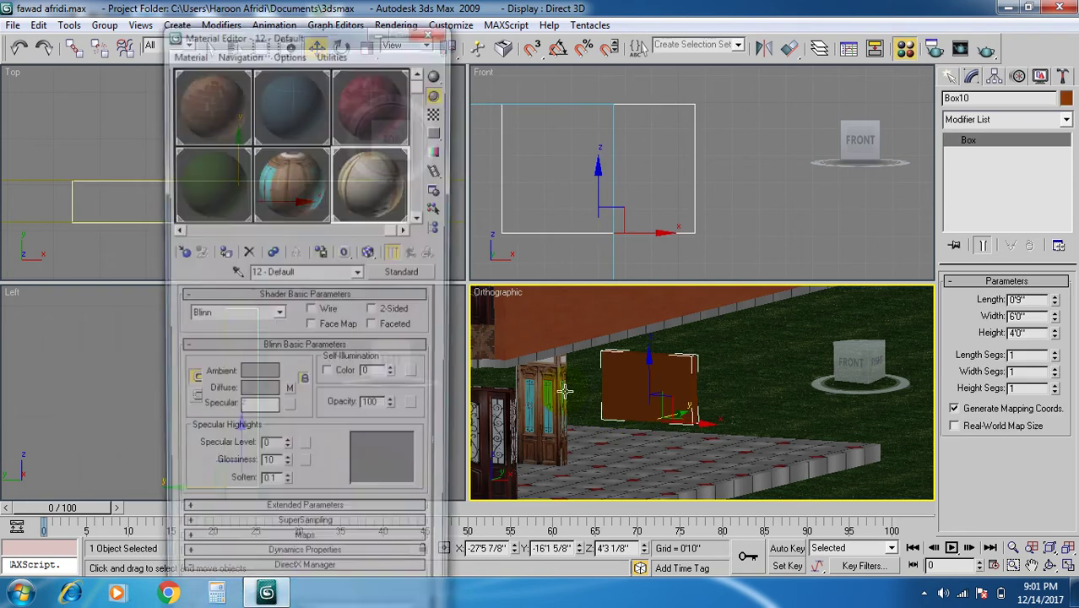
{"action": "left_click", "coordinate": [230, 252]}
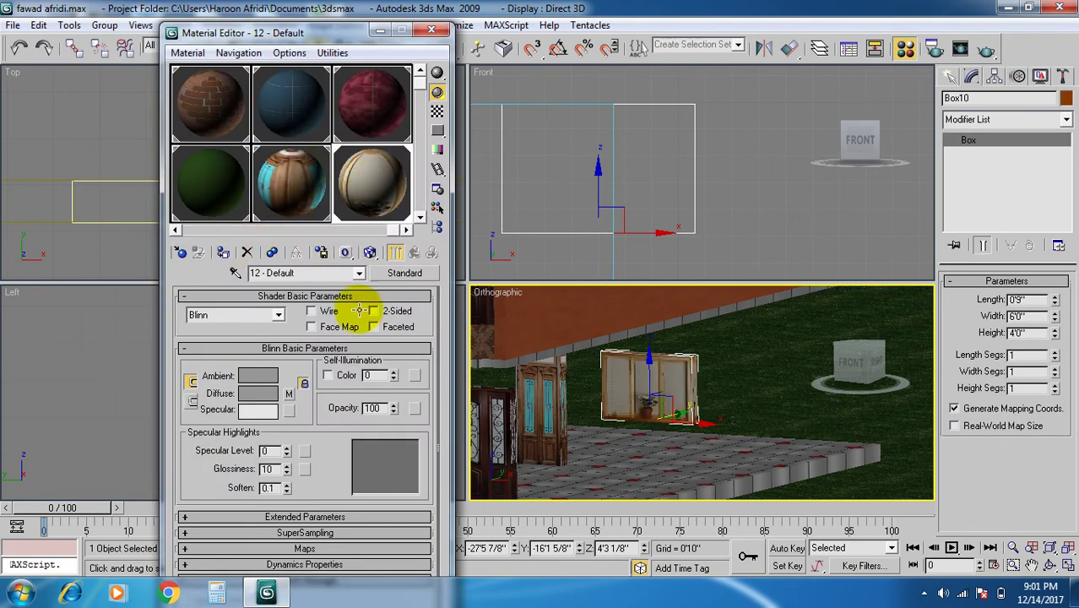
{"action": "left_click", "coordinate": [740, 336]}
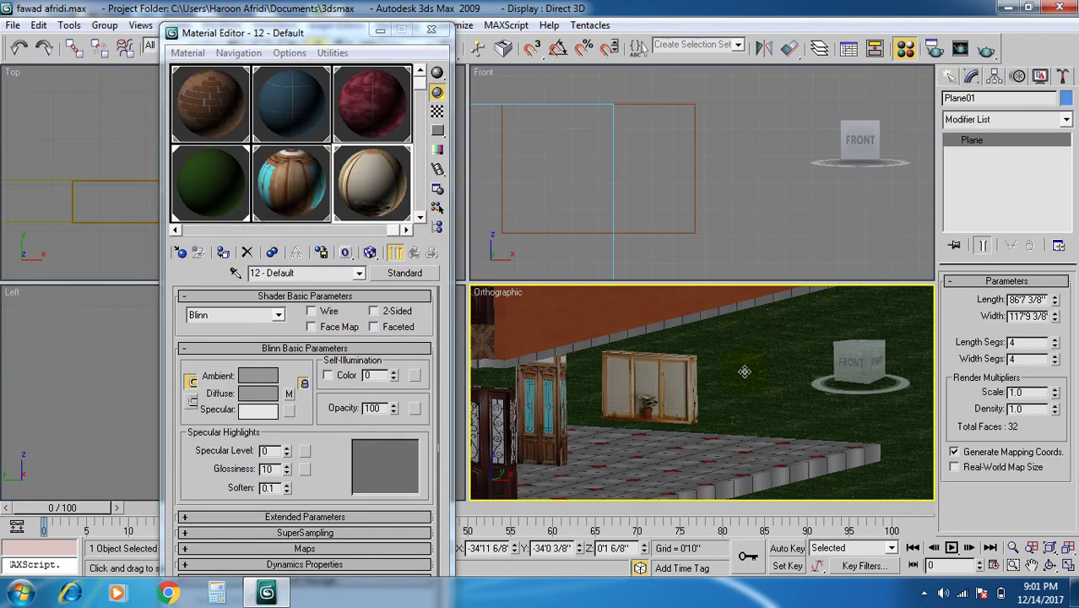
{"action": "left_click", "coordinate": [431, 29]}
Unhide all objects so the ground-floor walls are shown around the textured window.
{"action": "mouse_move", "coordinate": [710, 397]}
{"action": "middle_mouse_down", "text": "alt"}
{"action": "mouse_move", "coordinate": [690, 411]}
{"action": "mouse_move", "coordinate": [710, 415]}
{"action": "middle_mouse_up", "text": "alt"}
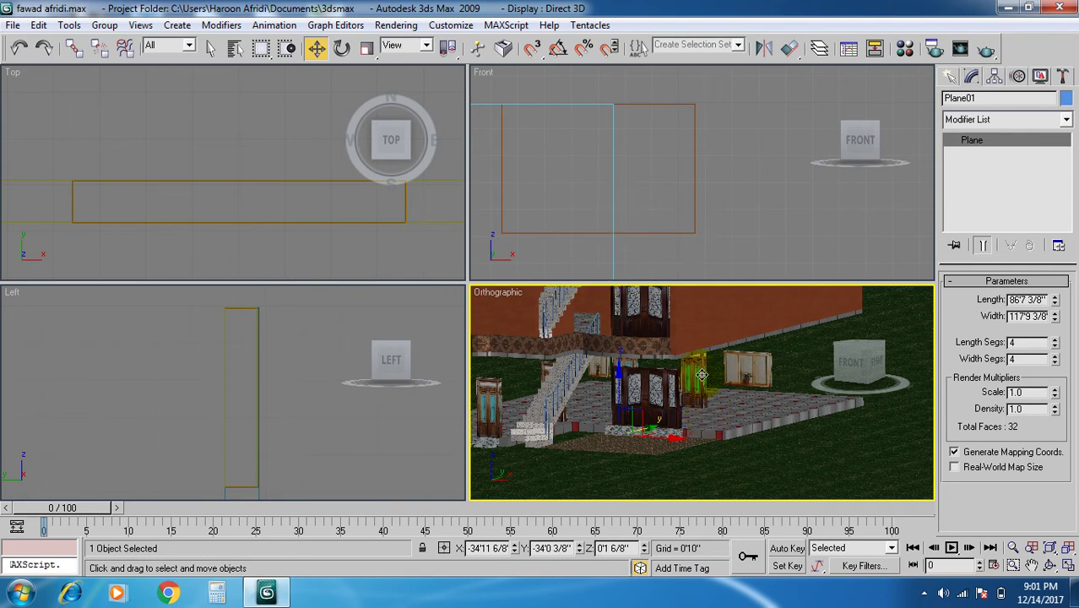
{"action": "right_click", "coordinate": [778, 464]}
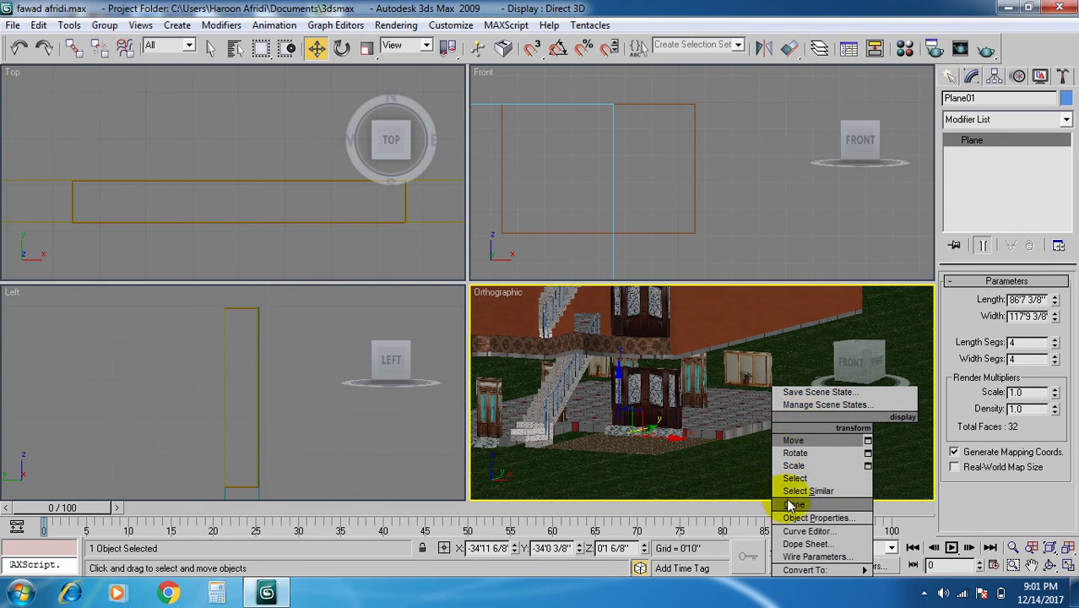
{"action": "left_click", "coordinate": [742, 498]}
{"action": "right_click", "coordinate": [733, 364]}
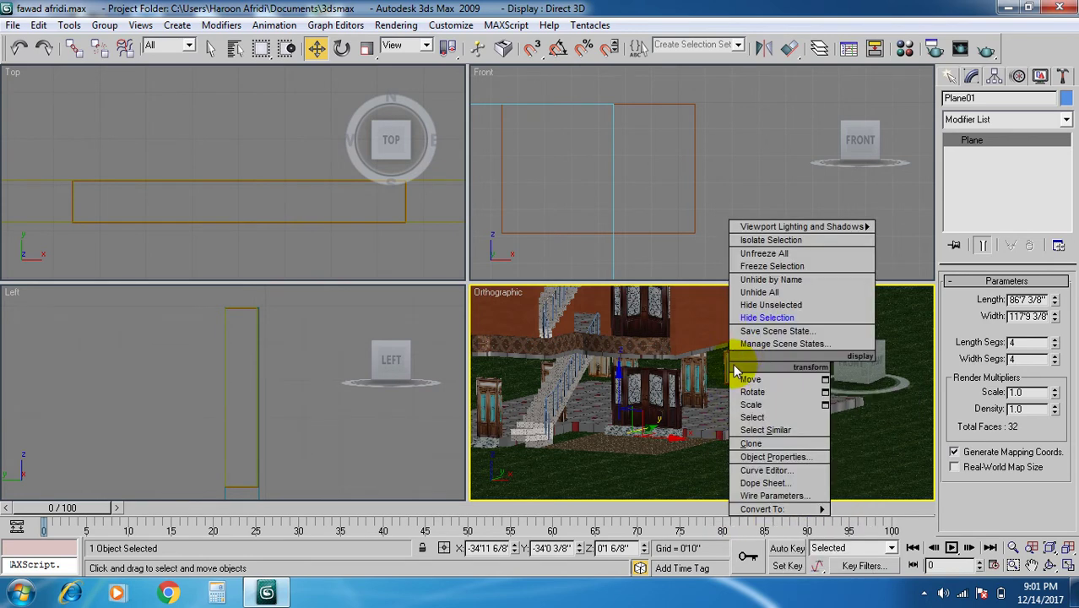
{"action": "left_click", "coordinate": [754, 292]}
Examine the entrance opening near the house's front corner in the Top and Orthographic views.
{"action": "middle_click_drag", "start_coordinate": [715, 437], "coordinate": [740, 429]}
{"action": "left_click", "coordinate": [381, 217]}
{"action": "scroll", "coordinate": [314, 218], "scroll_direction": "up", "scroll_amount": 5}
{"action": "scroll", "coordinate": [302, 231], "scroll_direction": "down", "scroll_amount": 6}
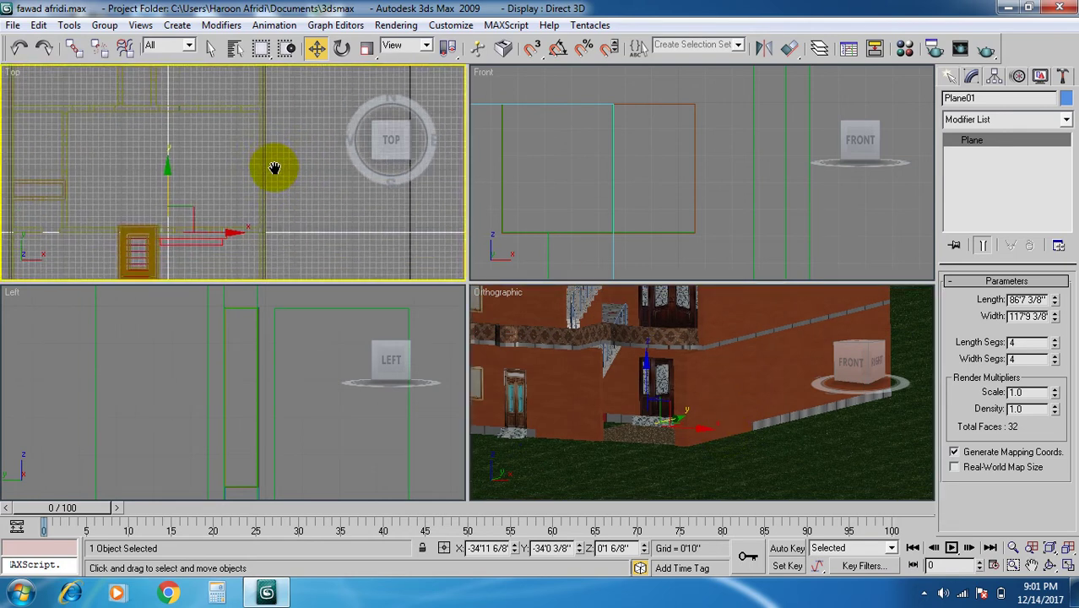
{"action": "scroll", "coordinate": [289, 169], "scroll_direction": "up", "scroll_amount": 3}
{"action": "scroll", "coordinate": [229, 211], "scroll_direction": "up", "scroll_amount": 4}
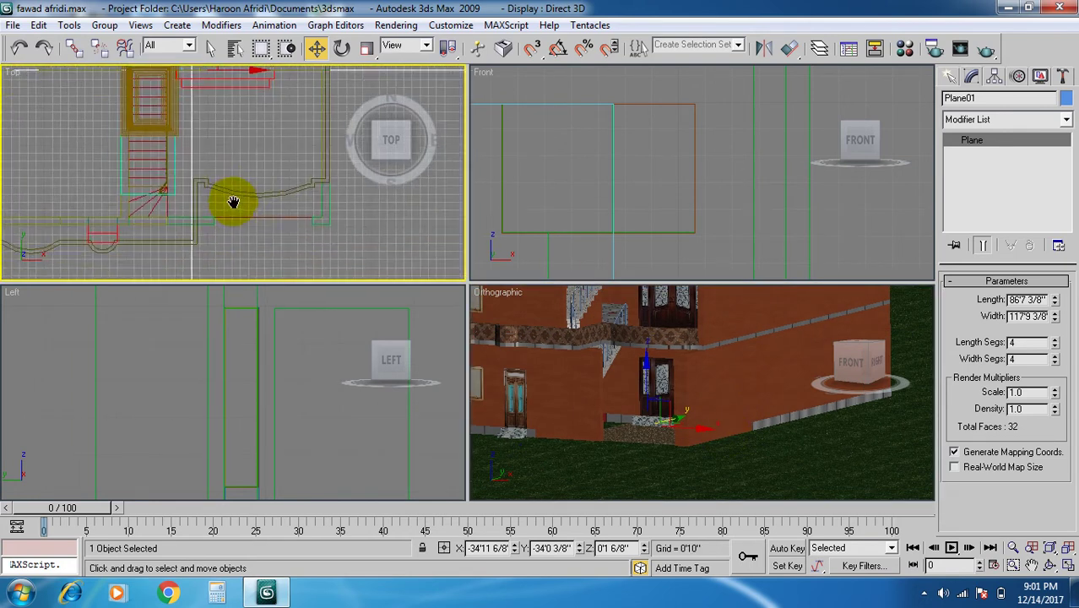
{"action": "scroll", "coordinate": [218, 173], "scroll_direction": "up", "scroll_amount": 5}
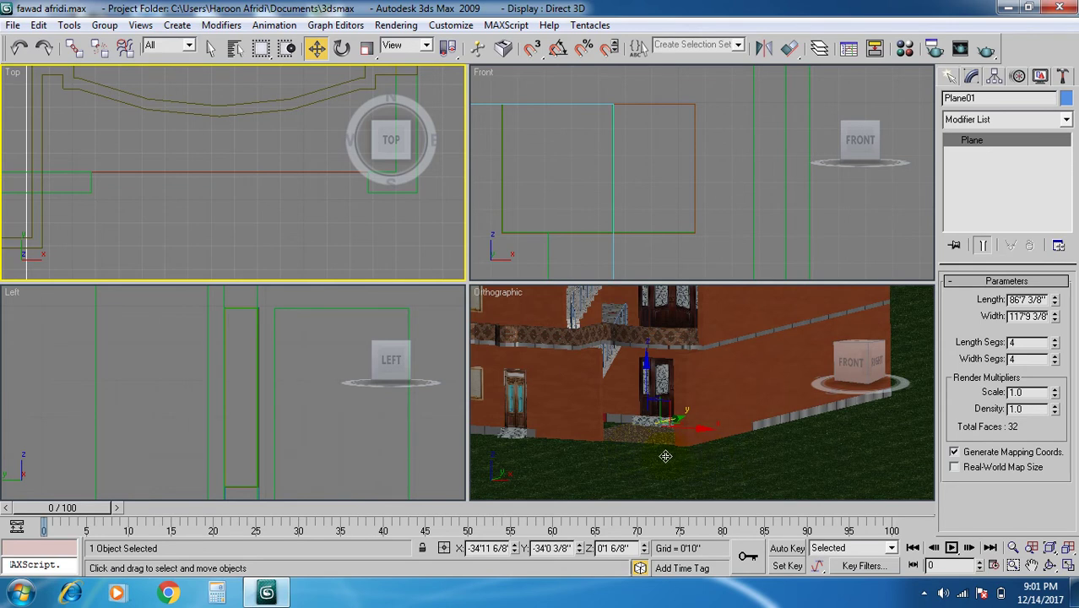
{"action": "scroll", "coordinate": [623, 453], "scroll_direction": "up", "scroll_amount": 4}
{"action": "middle_click_drag", "start_coordinate": [661, 446], "coordinate": [652, 409]}
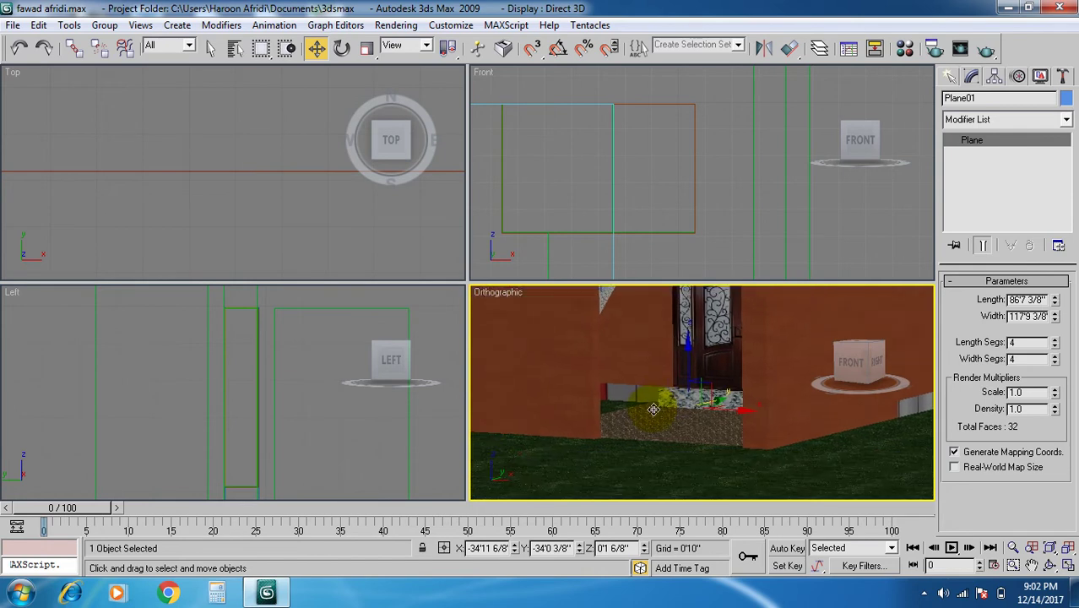
{"action": "scroll", "coordinate": [652, 408], "scroll_direction": "up", "scroll_amount": 3}
{"action": "scroll", "coordinate": [593, 428], "scroll_direction": "down", "scroll_amount": 4}
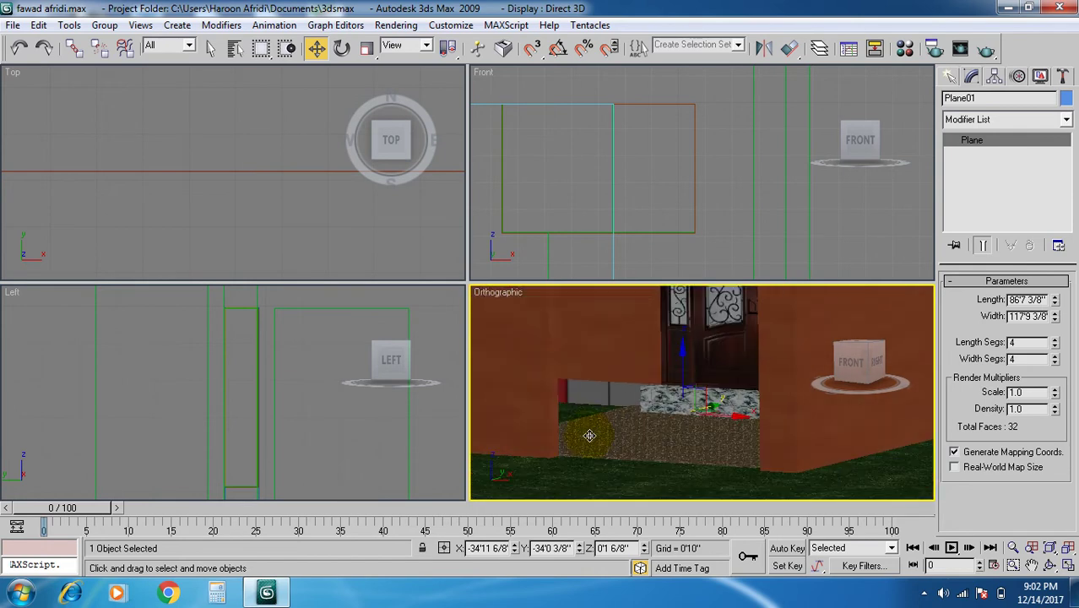
{"action": "scroll", "coordinate": [592, 400], "scroll_direction": "down", "scroll_amount": 2}
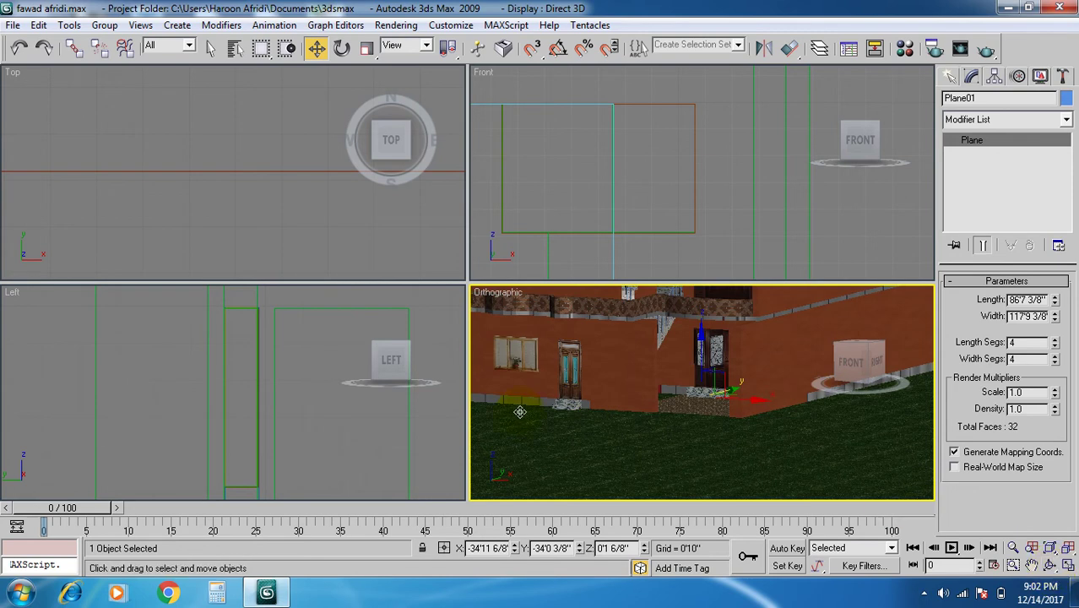
Draw a box across the front entrance opening in the Top view, about 0'8 1/8" long, 10'0 3/8" wide and 3'1 7/8" high.
{"action": "left_click", "coordinate": [206, 197]}
{"action": "scroll", "coordinate": [211, 196], "scroll_direction": "down", "scroll_amount": 4}
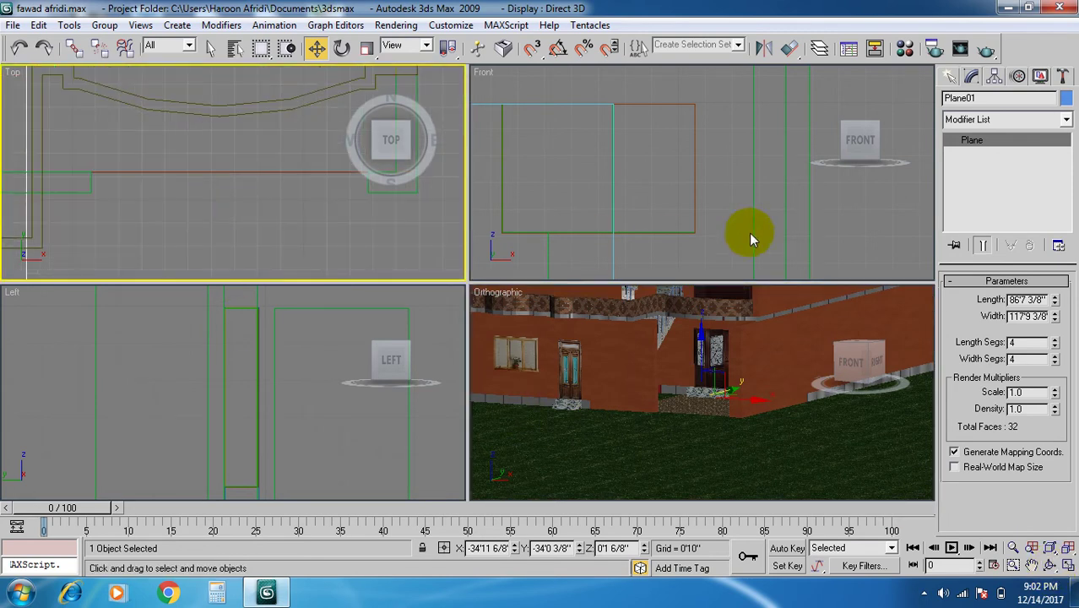
{"action": "left_click", "coordinate": [949, 77]}
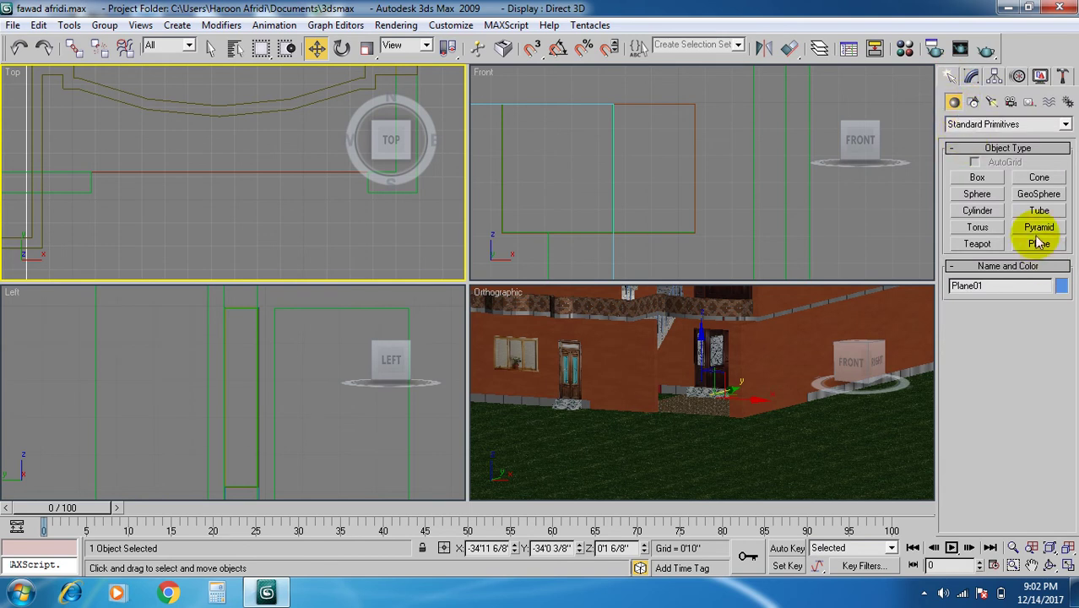
{"action": "left_click", "coordinate": [978, 177]}
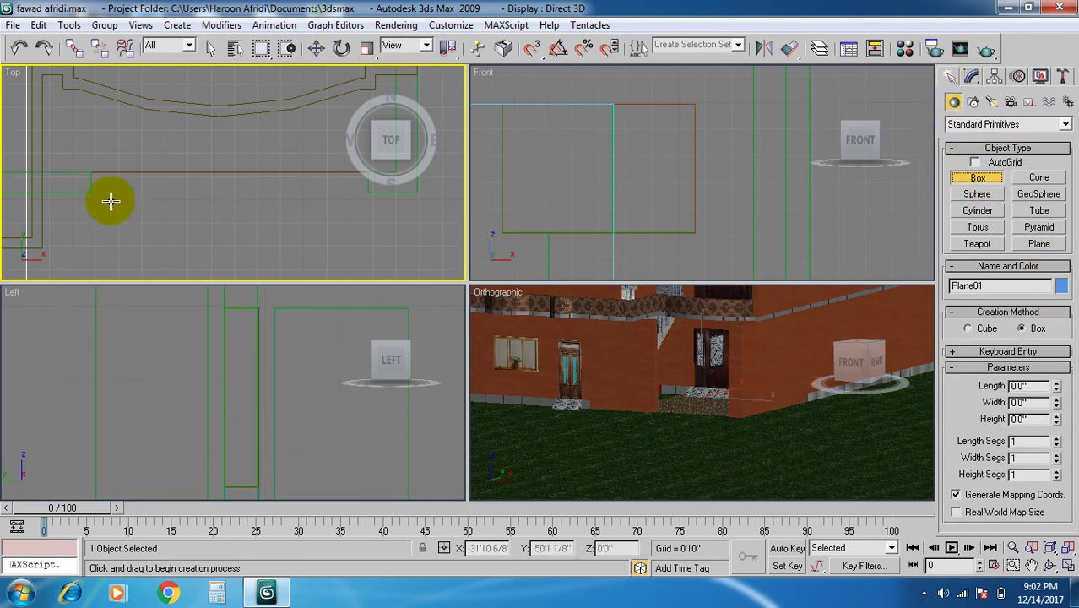
{"action": "mouse_move", "coordinate": [111, 196]}
{"action": "middle_mouse_down"}
{"action": "mouse_move", "coordinate": [95, 202]}
{"action": "mouse_move", "coordinate": [72, 186]}
{"action": "mouse_move", "coordinate": [94, 186]}
{"action": "middle_mouse_up"}
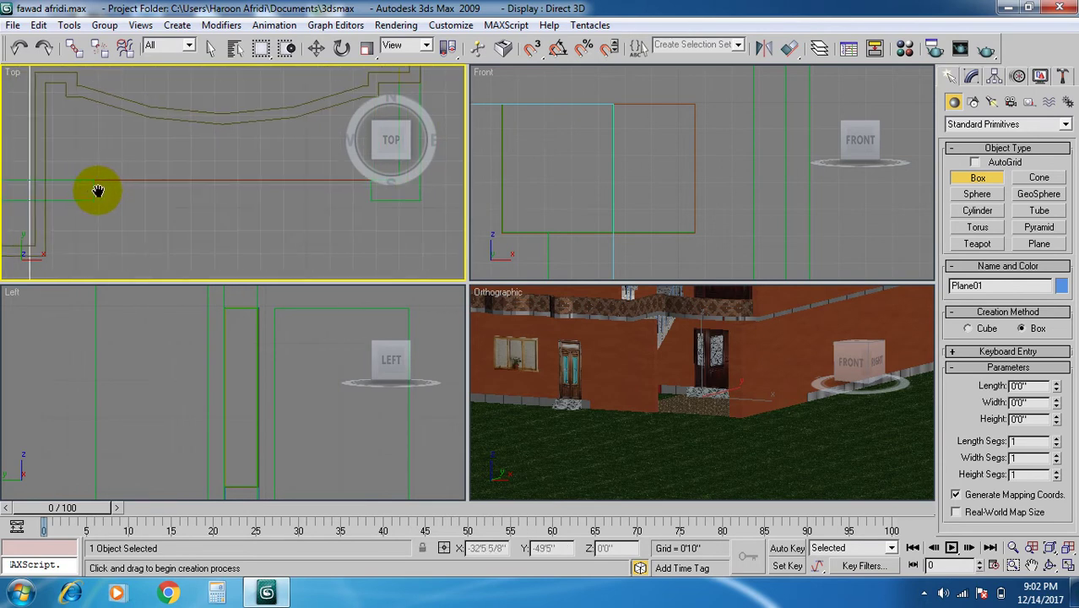
{"action": "left_click_drag", "start_coordinate": [93, 180], "coordinate": [371, 199]}
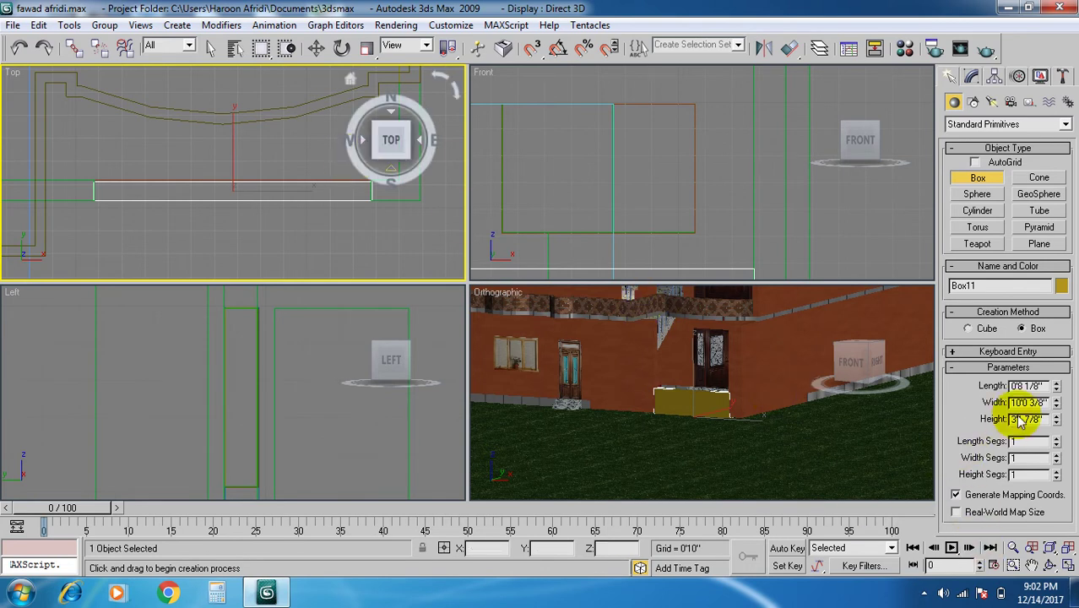
Set the entrance box's length to 0'2", width to 5'0" and height to 7'0".
{"action": "left_click_drag", "start_coordinate": [1064, 391], "coordinate": [975, 395]}
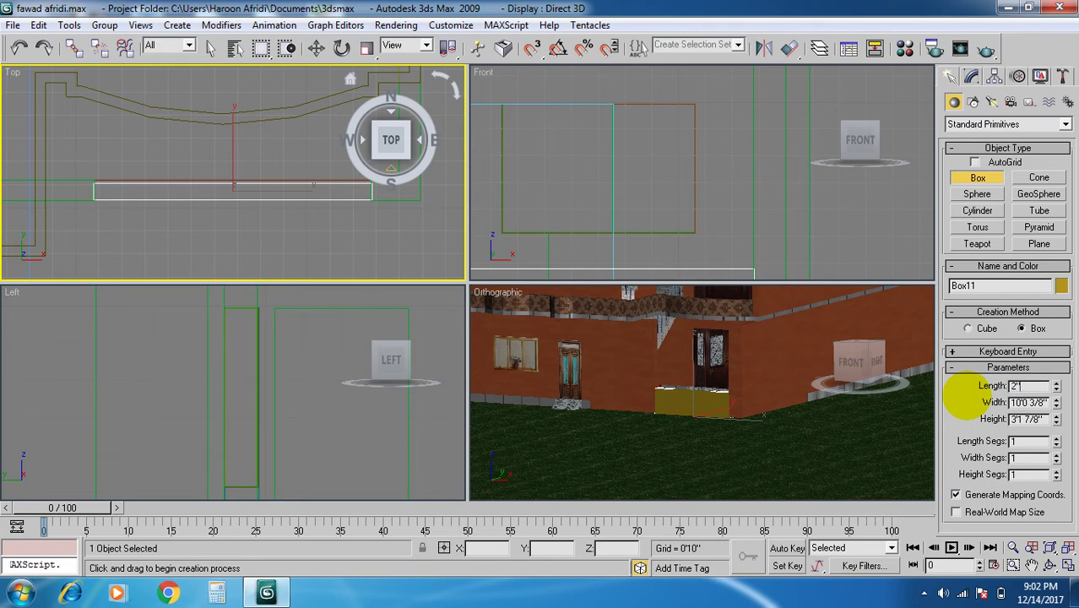
{"action": "key", "text": "Tab"}
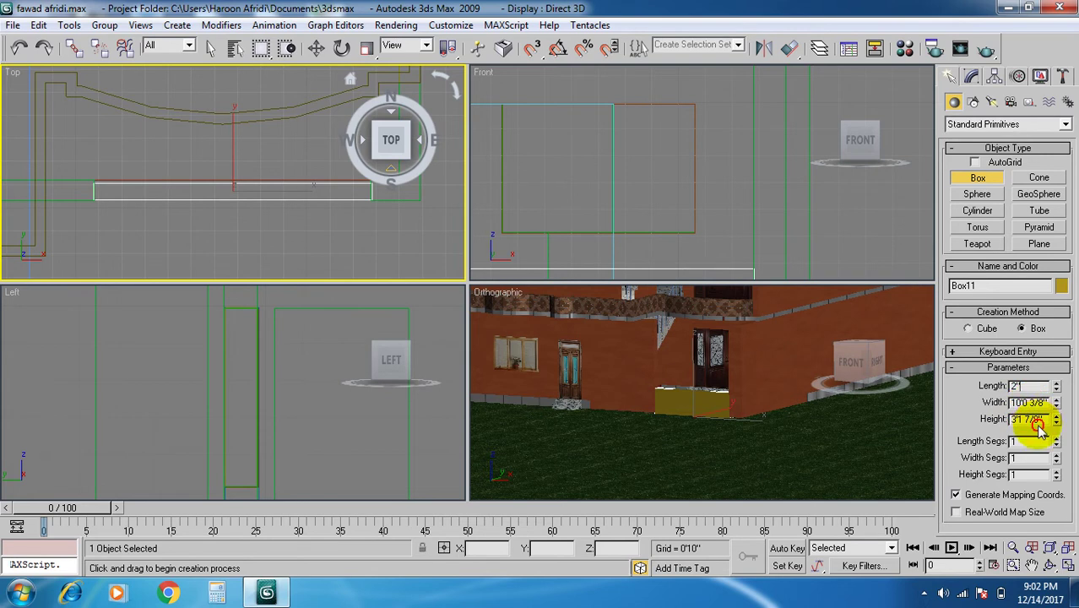
{"action": "key", "text": "Tab"}
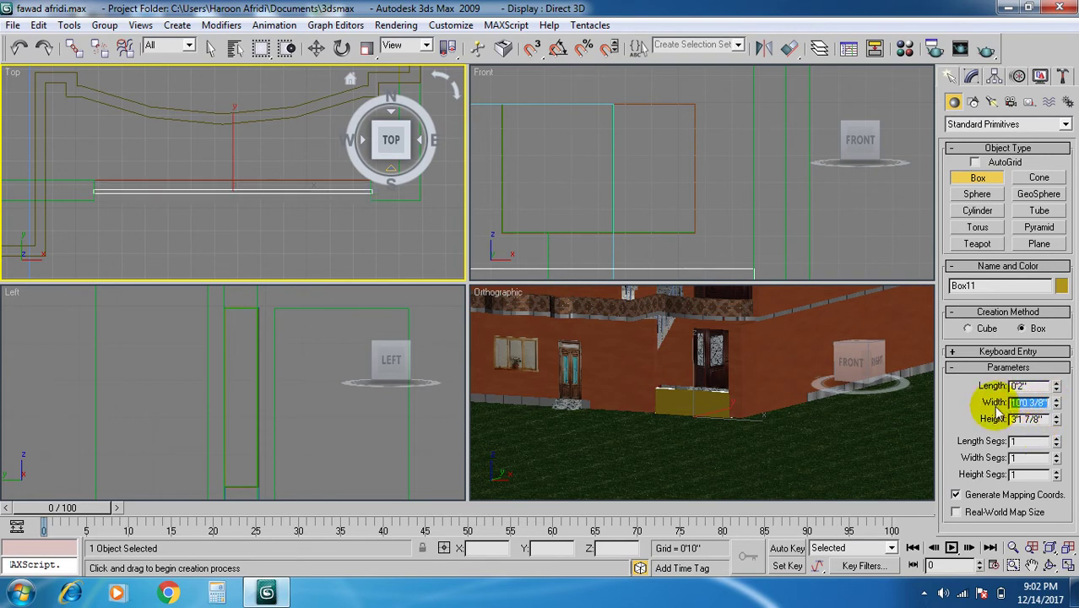
{"action": "type", "text": "5"}
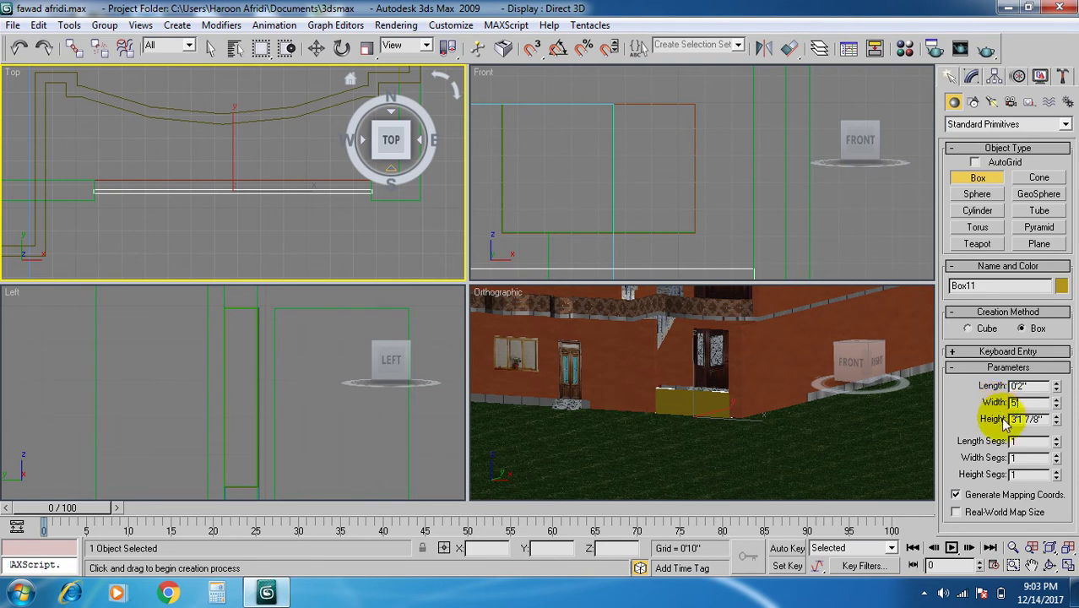
{"action": "key", "text": "Tab"}
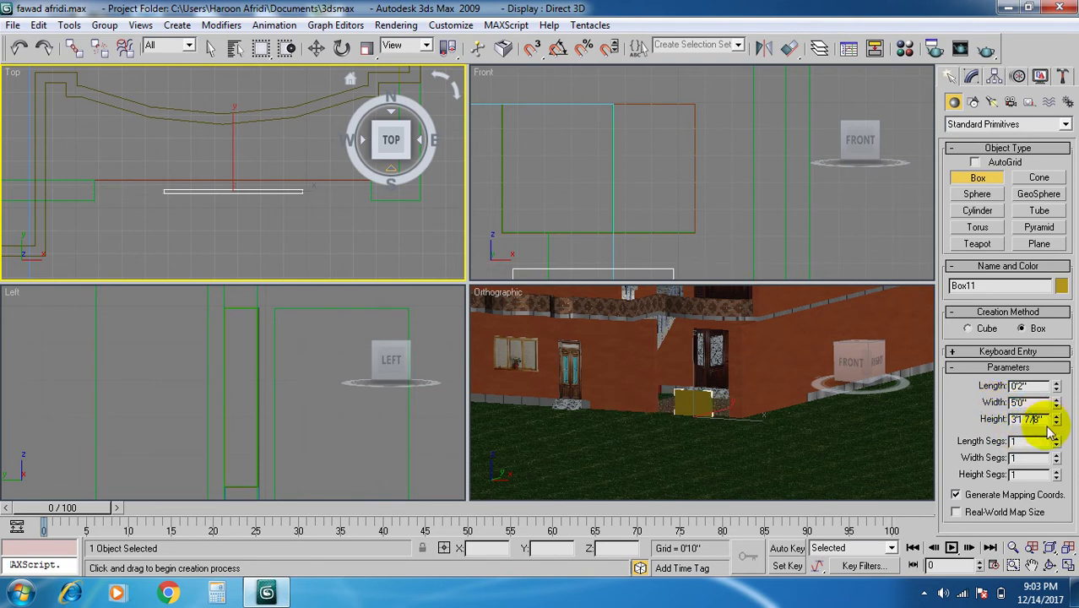
{"action": "left_click_drag", "start_coordinate": [1046, 421], "coordinate": [992, 429]}
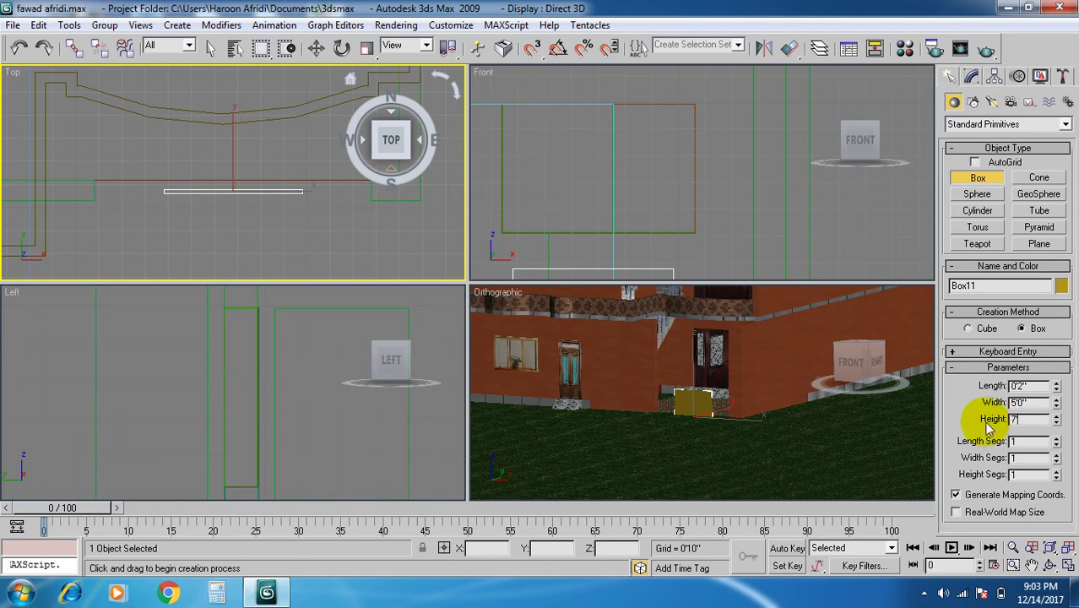
{"action": "type", "text": "7"}
{"action": "key", "text": "Return"}
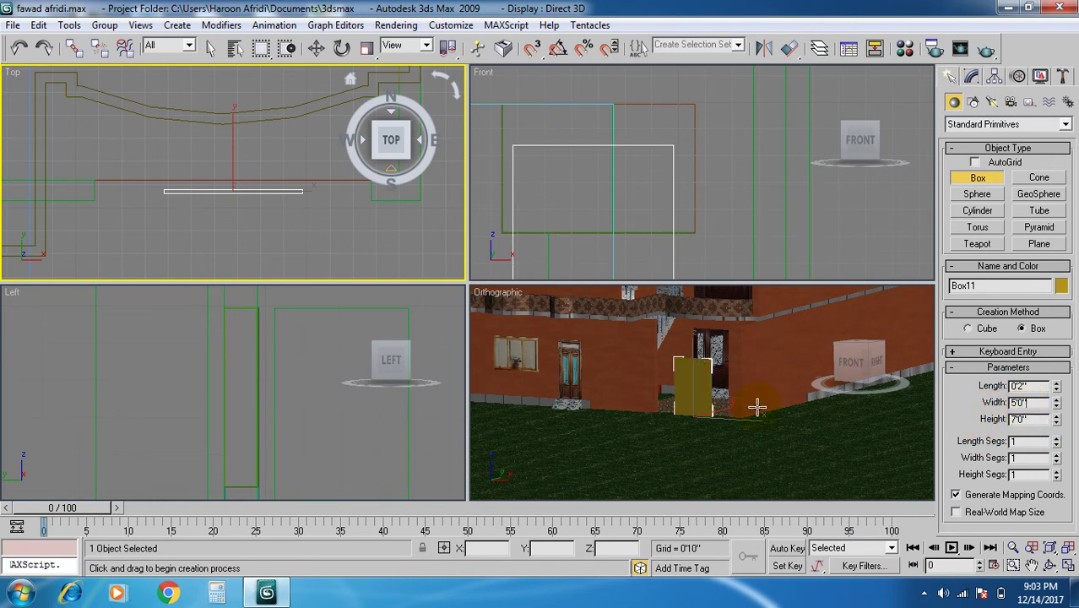
Move the box in the Top view to the left end of the entrance opening, flush with the wall's outer face.
{"action": "middle_click_drag", "start_coordinate": [248, 217], "coordinate": [254, 220]}
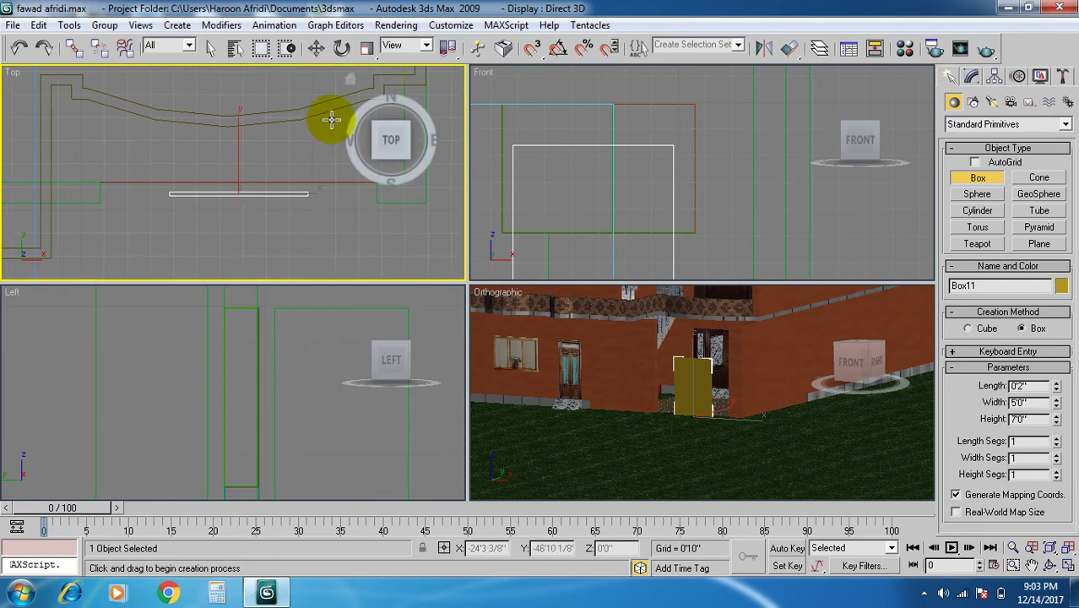
{"action": "left_click", "coordinate": [316, 48]}
{"action": "left_click_drag", "start_coordinate": [301, 192], "coordinate": [234, 193]}
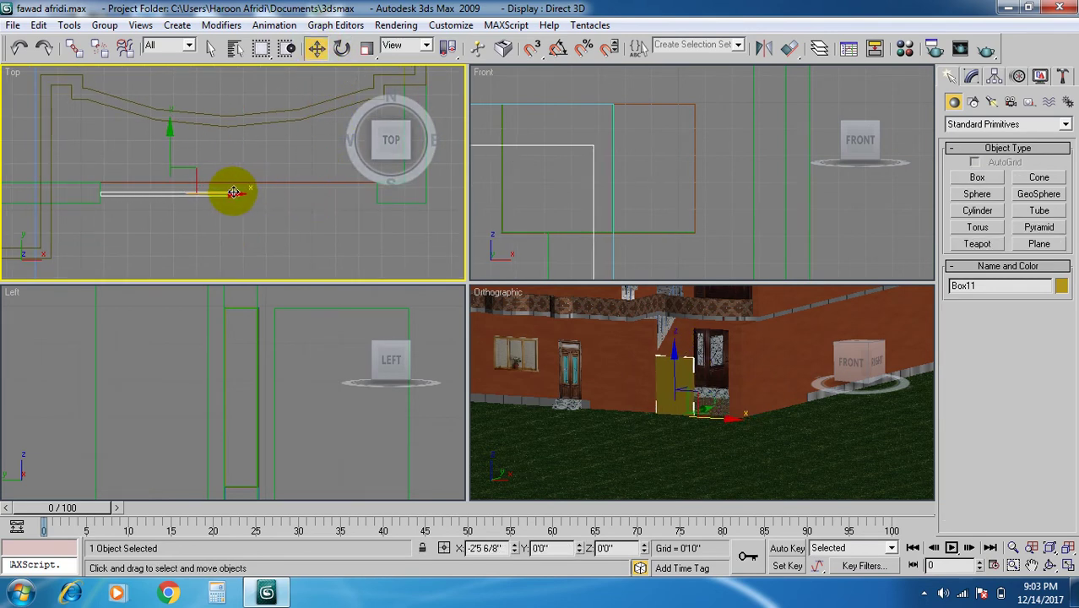
{"action": "left_click_drag", "start_coordinate": [169, 132], "coordinate": [168, 139]}
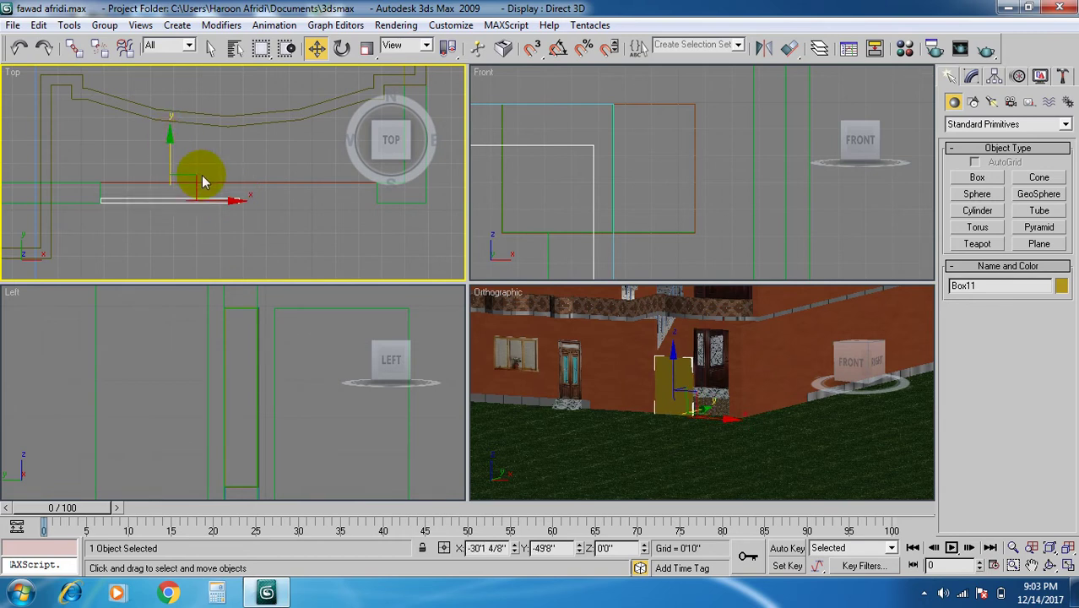
Make one copy of the box along the X axis to fill the right half of the entrance opening.
{"action": "mouse_move", "coordinate": [233, 201]}
{"action": "left_mouse_down", "text": "shift"}
{"action": "mouse_move", "coordinate": [361, 200]}
{"action": "mouse_move", "coordinate": [371, 219]}
{"action": "left_mouse_up", "text": "shift"}
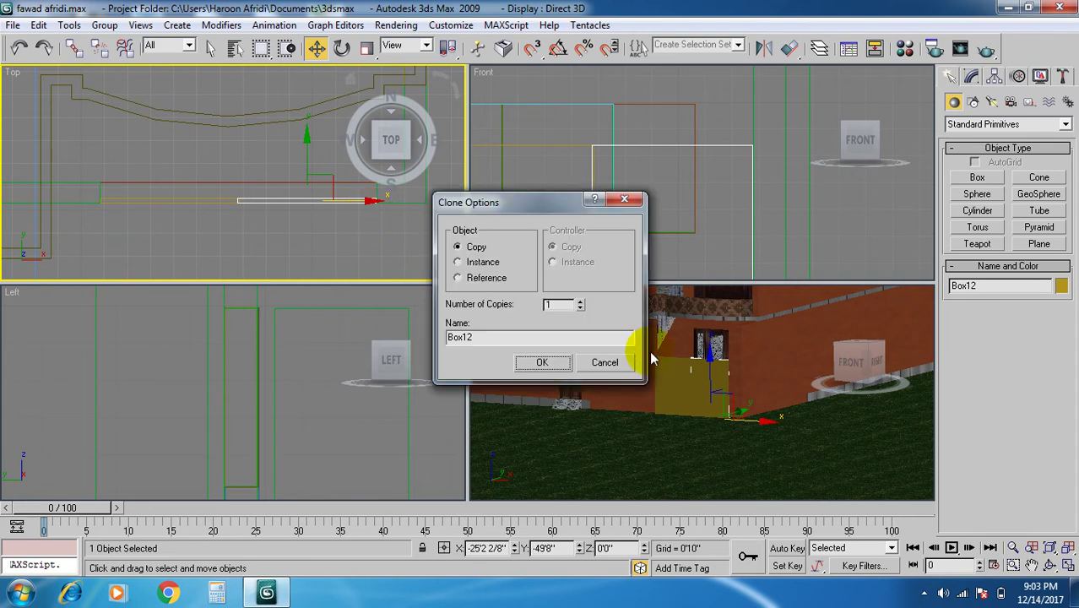
{"action": "left_click", "coordinate": [557, 359]}
{"action": "left_click", "coordinate": [335, 234]}
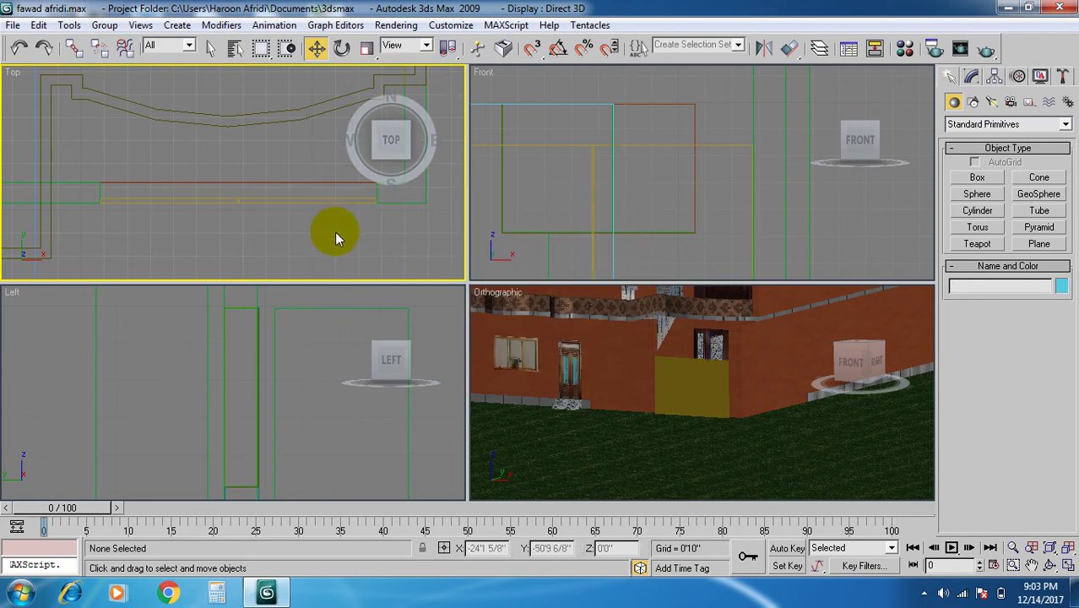
With the left entrance panel selected, add a Bitmap as the diffuse map of the unused material 14 - Default.
{"action": "left_click", "coordinate": [670, 388]}
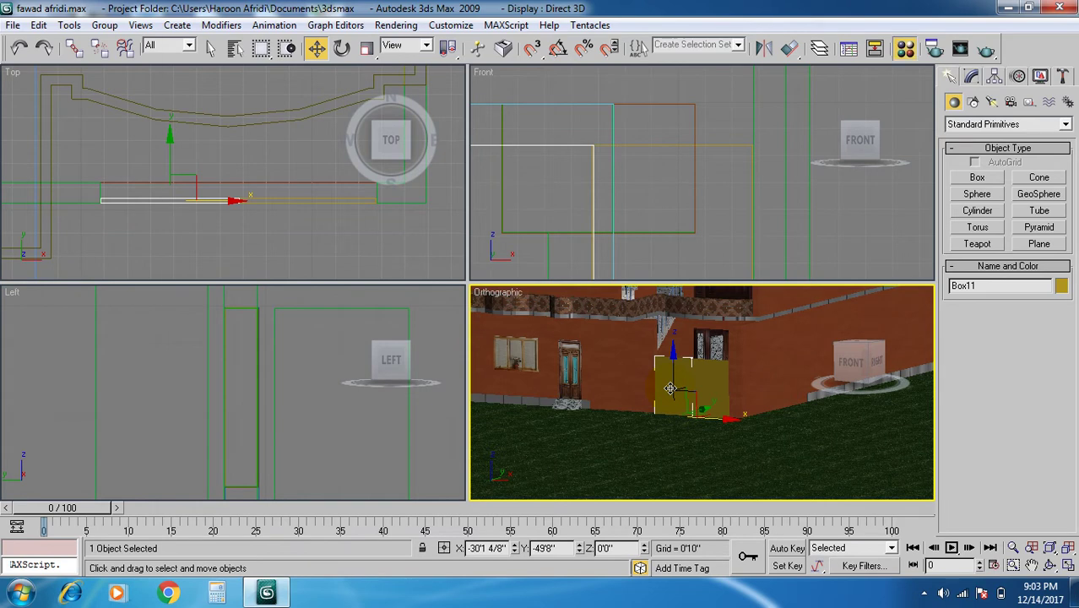
{"action": "key", "text": "m"}
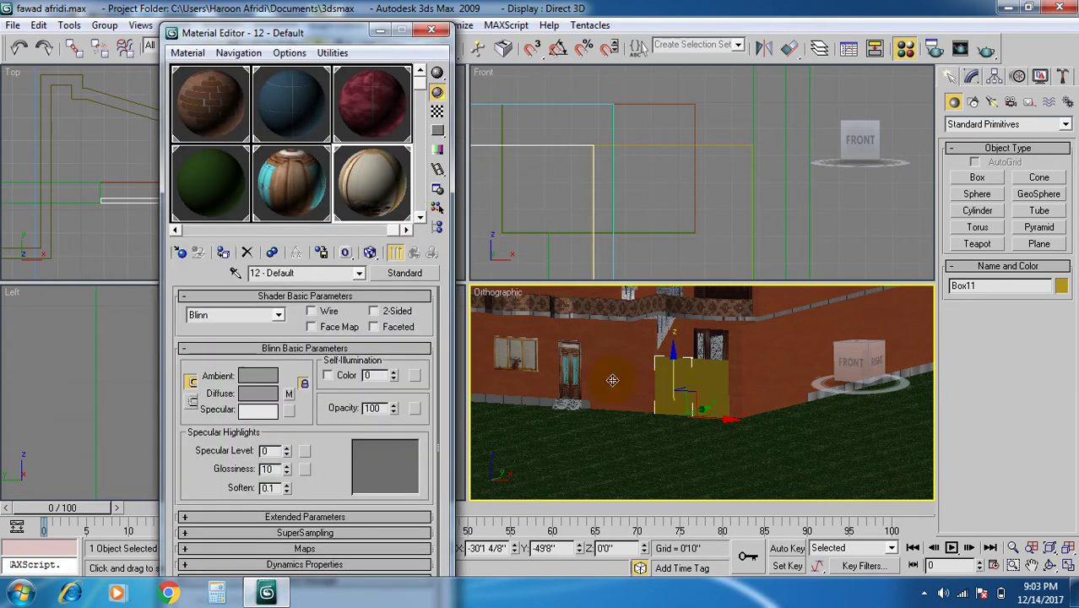
{"action": "left_click", "coordinate": [420, 218]}
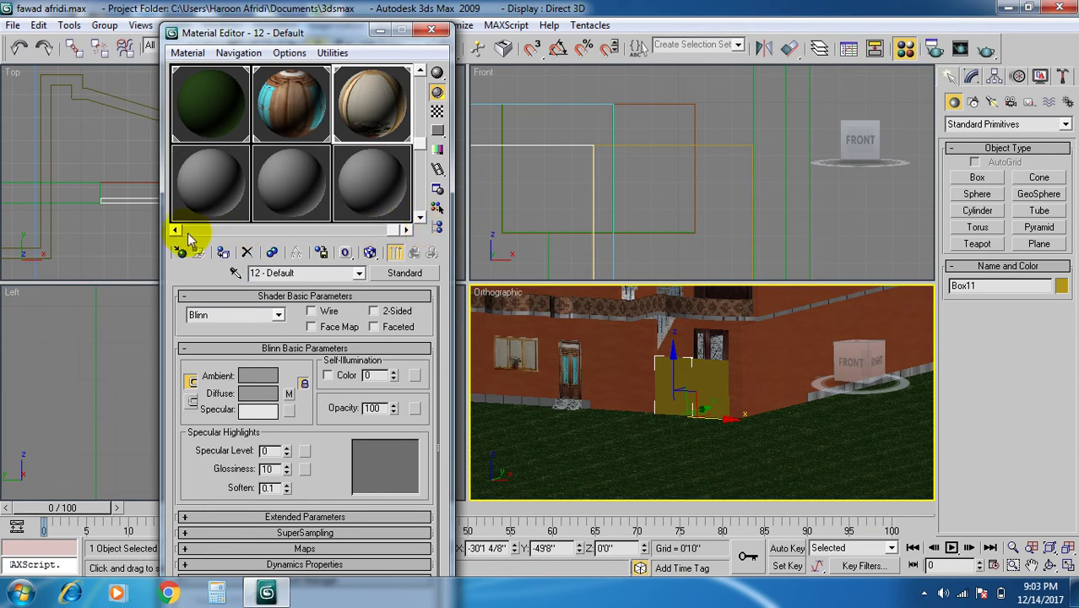
{"action": "left_click", "coordinate": [175, 231]}
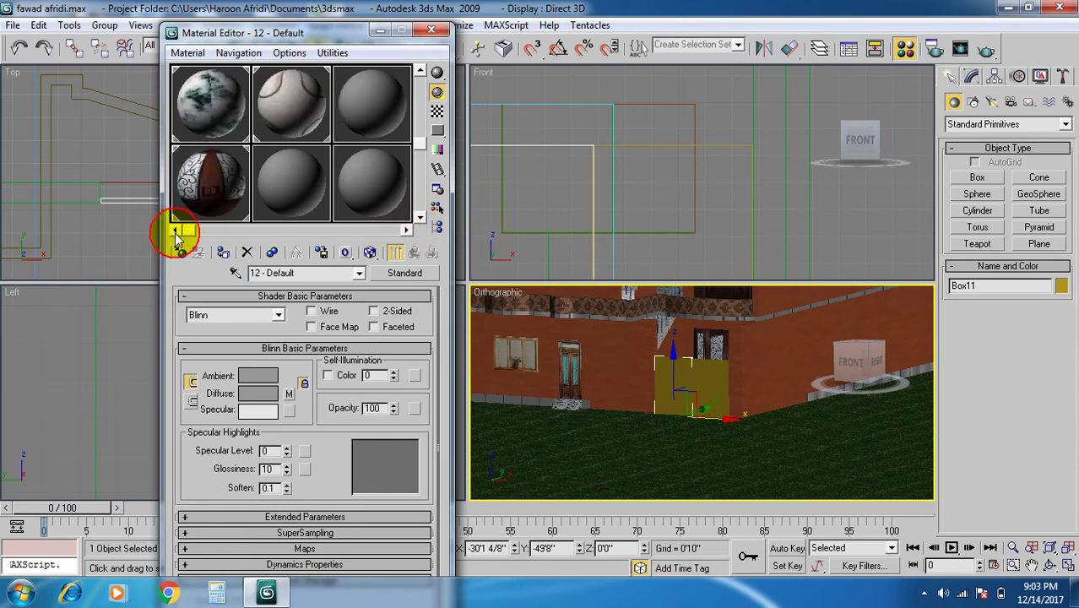
{"action": "left_click", "coordinate": [288, 182]}
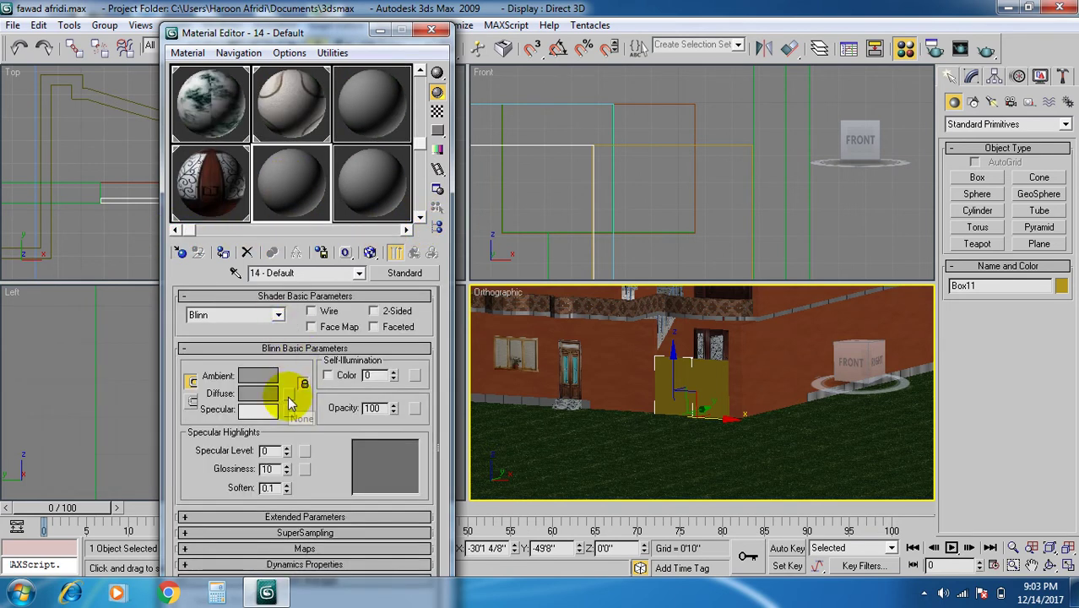
{"action": "left_click", "coordinate": [289, 394]}
{"action": "double_click", "coordinate": [652, 117]}
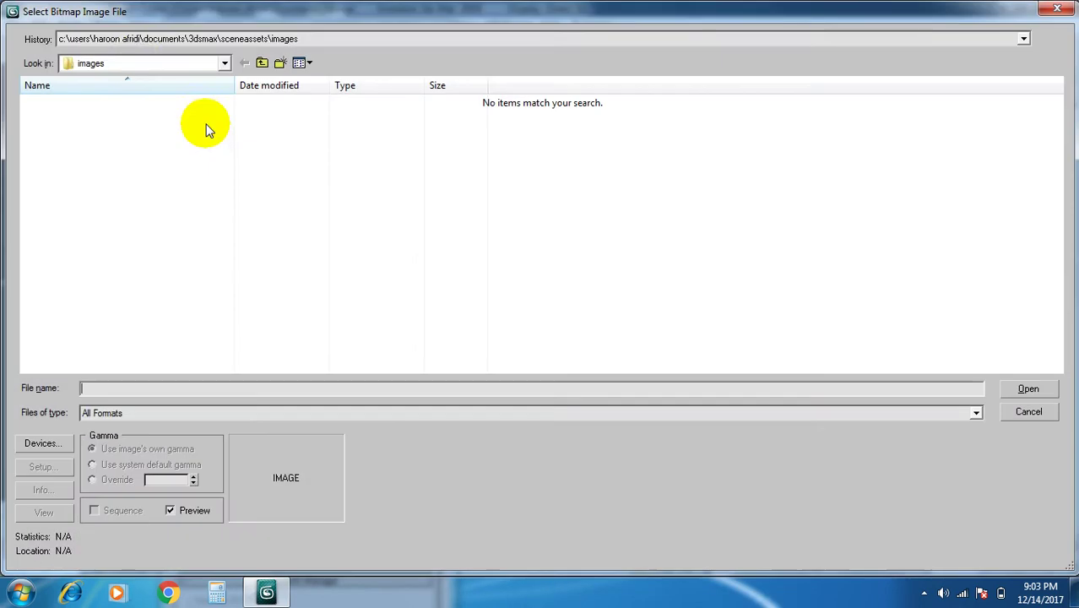
Load the brown double-door image OS17032.JPG from D:\3DMAX FILE\picture as the diffuse bitmap.
{"action": "left_click", "coordinate": [139, 63]}
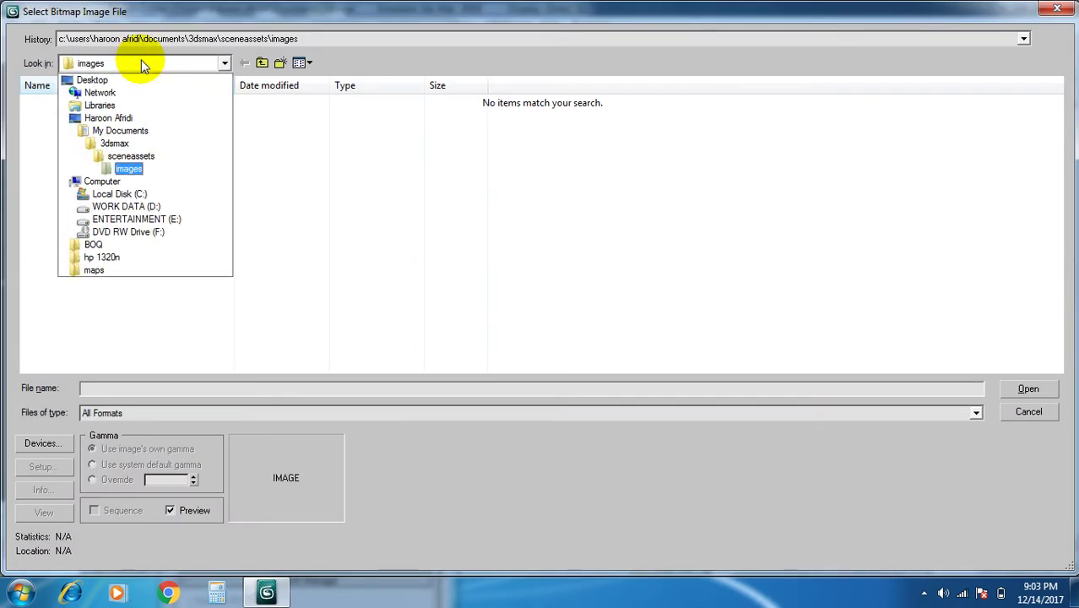
{"action": "left_click", "coordinate": [127, 206]}
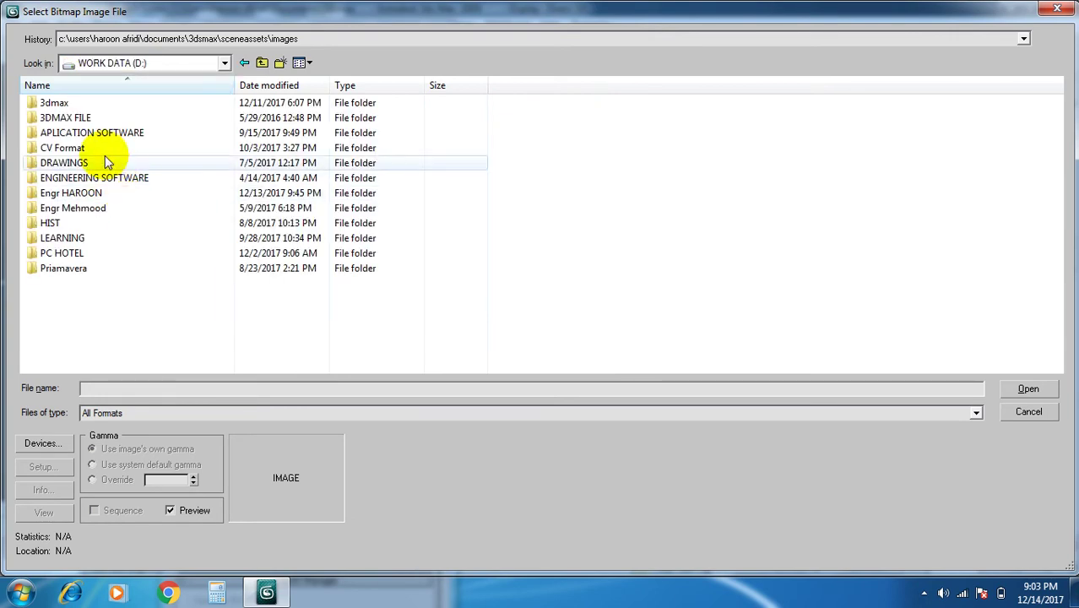
{"action": "double_click", "coordinate": [91, 118]}
{"action": "double_click", "coordinate": [89, 160]}
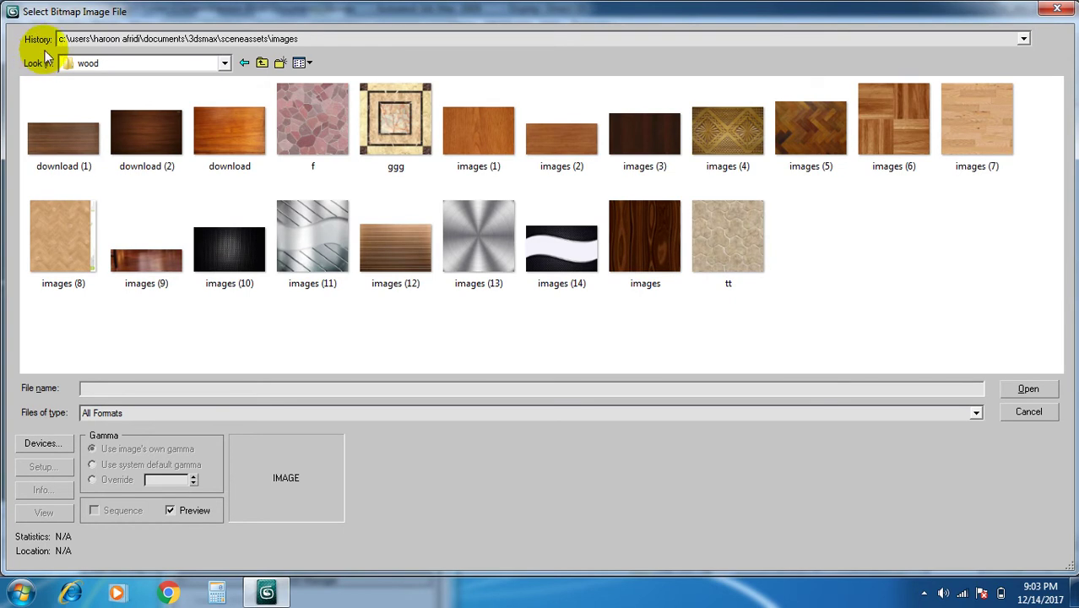
{"action": "left_click", "coordinate": [258, 63]}
{"action": "double_click", "coordinate": [85, 144]}
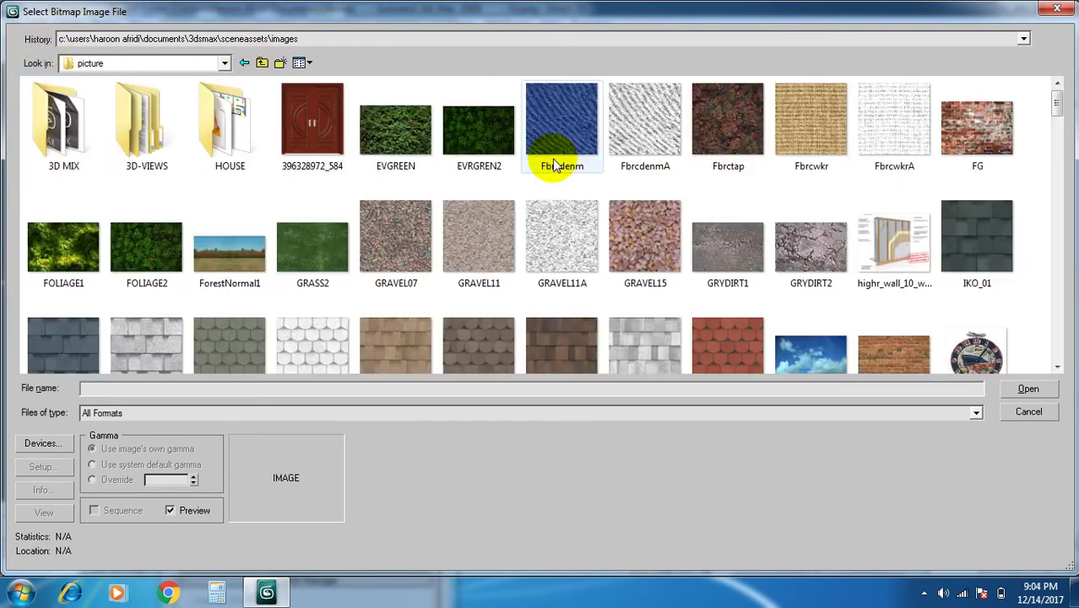
{"action": "scroll", "coordinate": [591, 212], "scroll_direction": "down", "scroll_amount": 5}
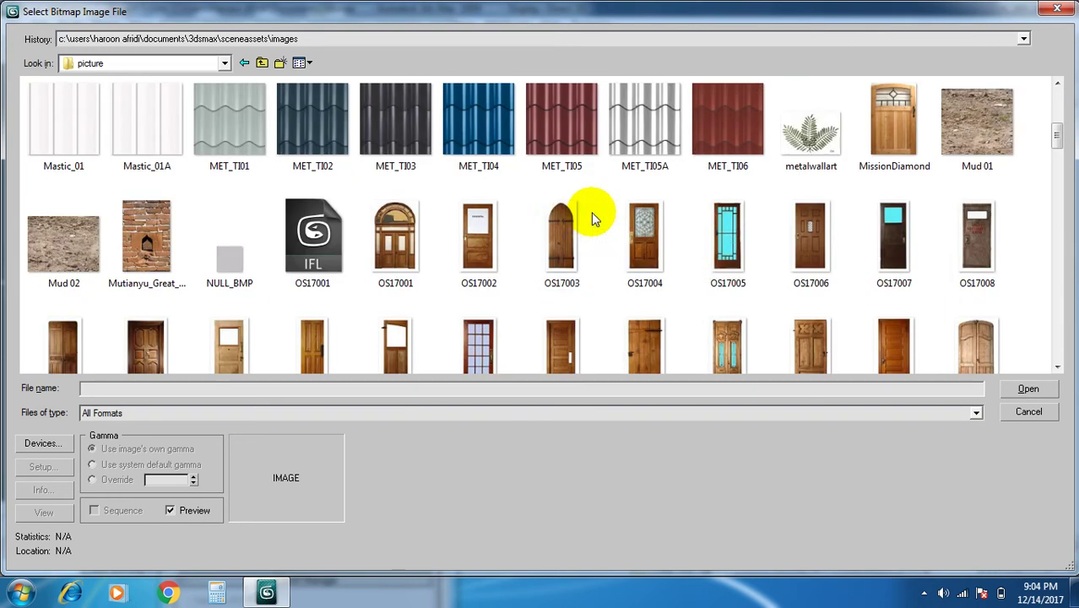
{"action": "scroll", "coordinate": [514, 174], "scroll_direction": "down", "scroll_amount": 3}
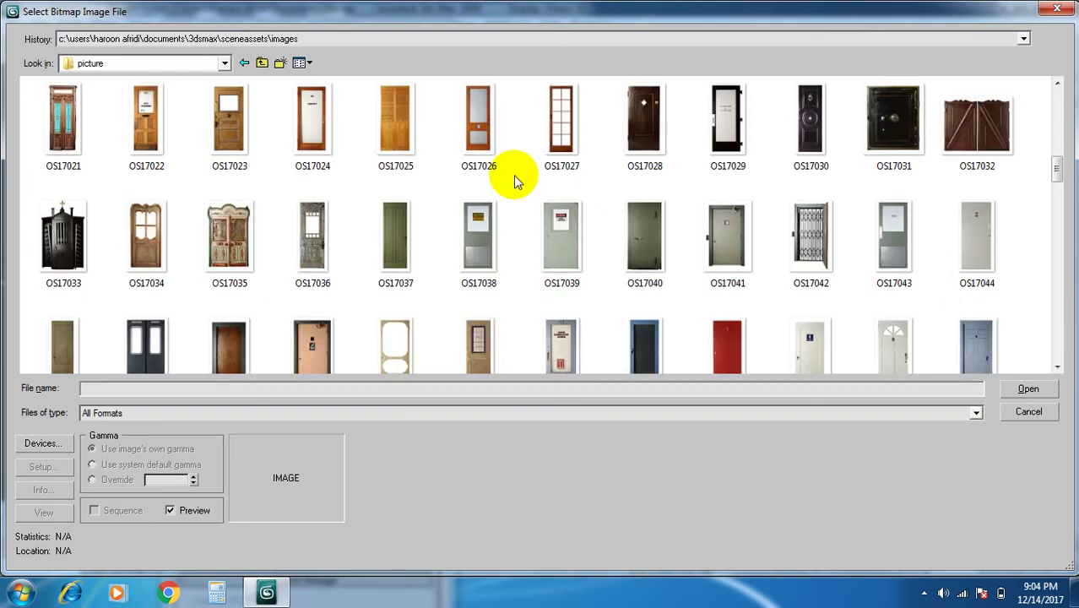
{"action": "double_click", "coordinate": [977, 126]}
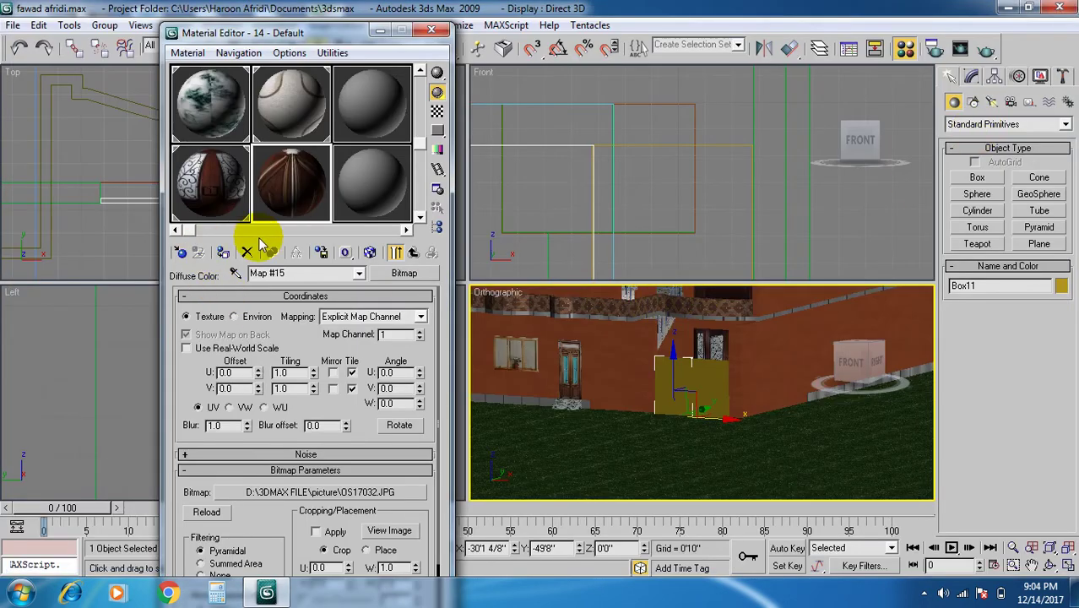
Assign the door material to the left entrance panel and show its map in the viewport.
{"action": "left_click", "coordinate": [222, 253]}
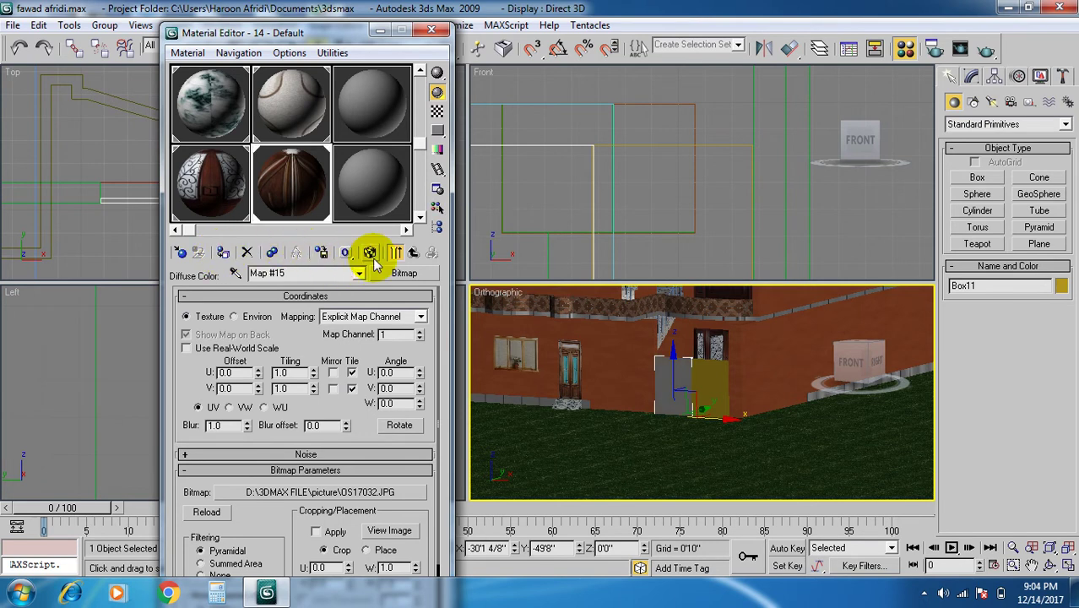
{"action": "left_click", "coordinate": [370, 253]}
{"action": "scroll", "coordinate": [654, 388], "scroll_direction": "up", "scroll_amount": 5}
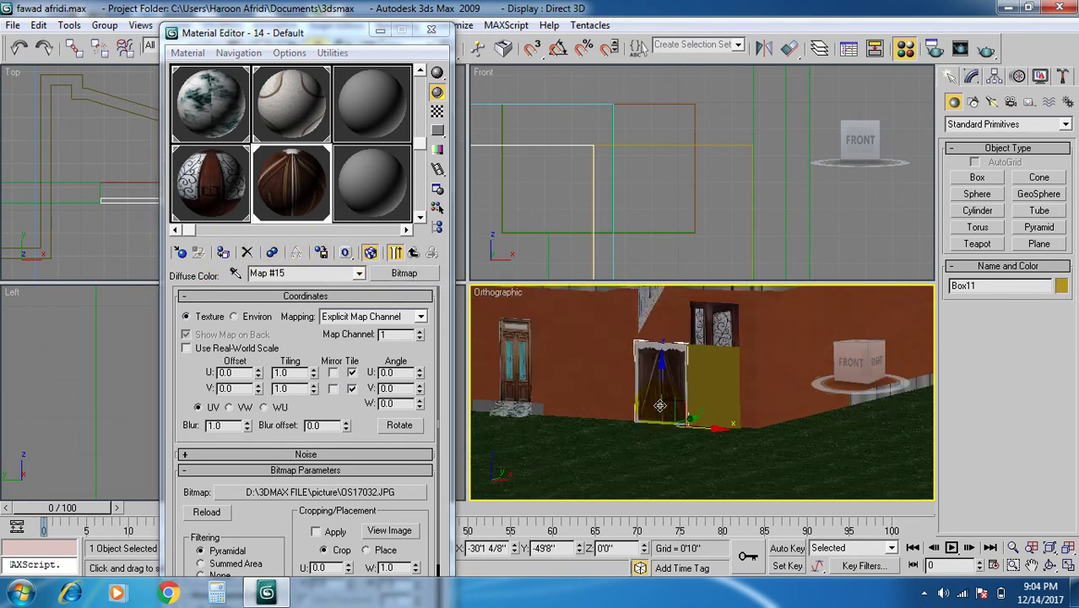
{"action": "middle_click_drag", "start_coordinate": [601, 398], "coordinate": [612, 410]}
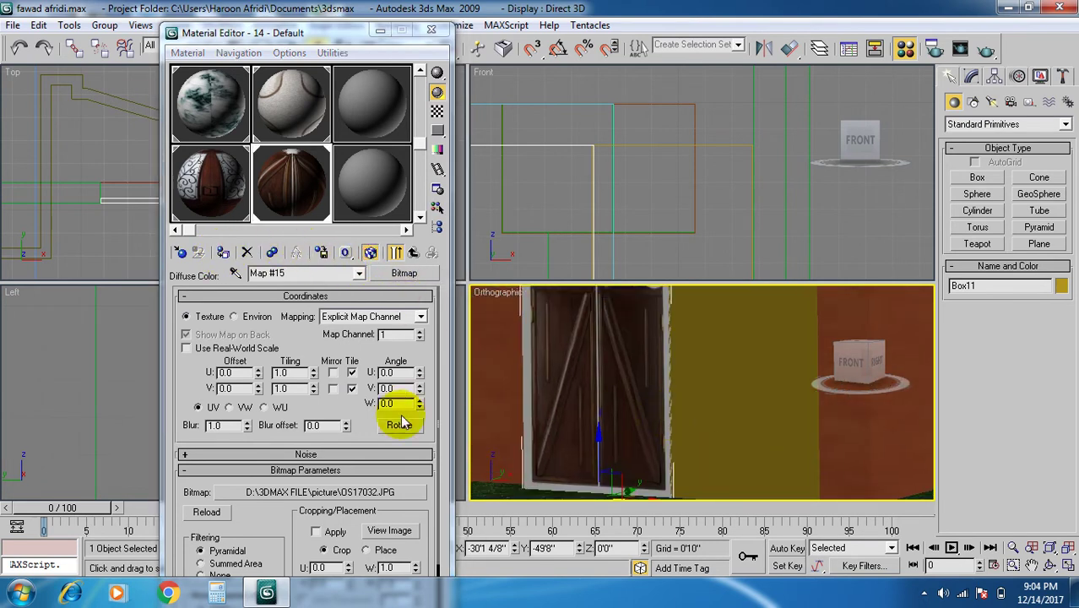
Enable cropping on the door bitmap and crop it to the left door leaf, about U 0.06, V 0.103, W 0.432.
{"action": "left_click", "coordinate": [316, 531]}
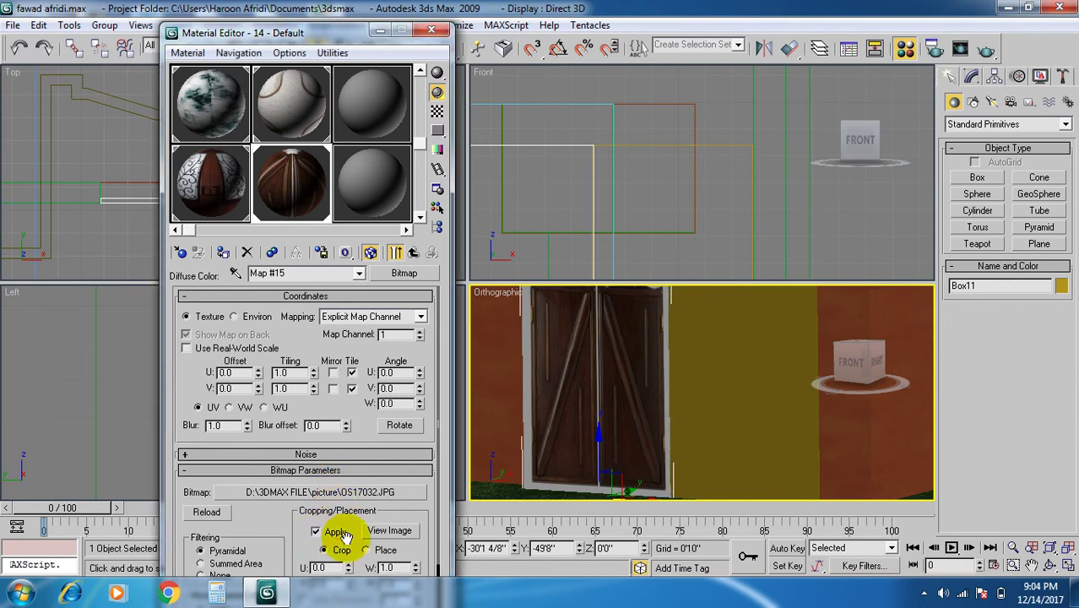
{"action": "left_click", "coordinate": [389, 530]}
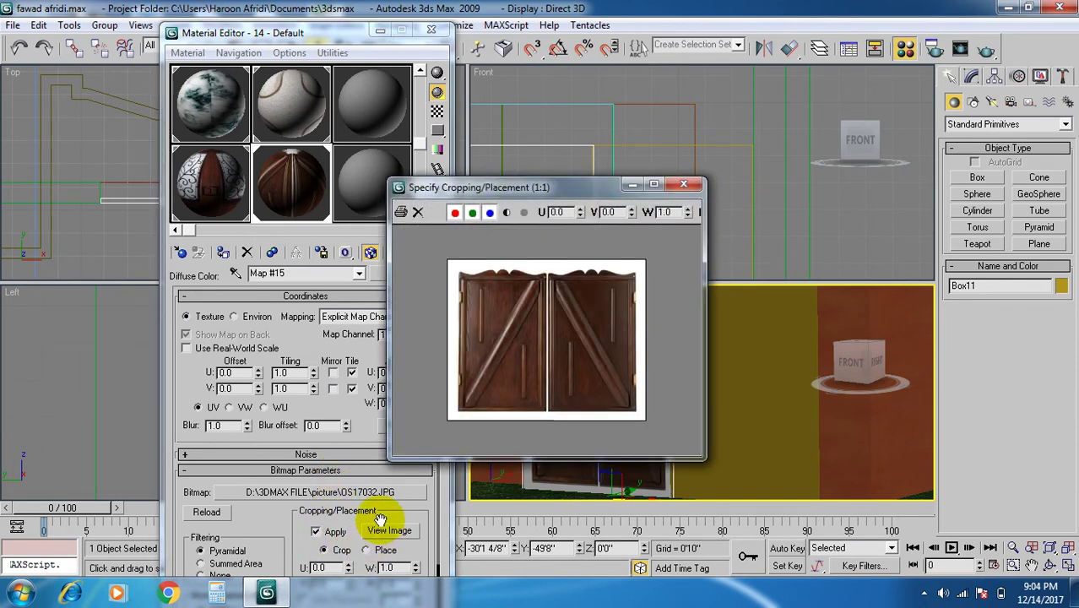
{"action": "left_click", "coordinate": [455, 212]}
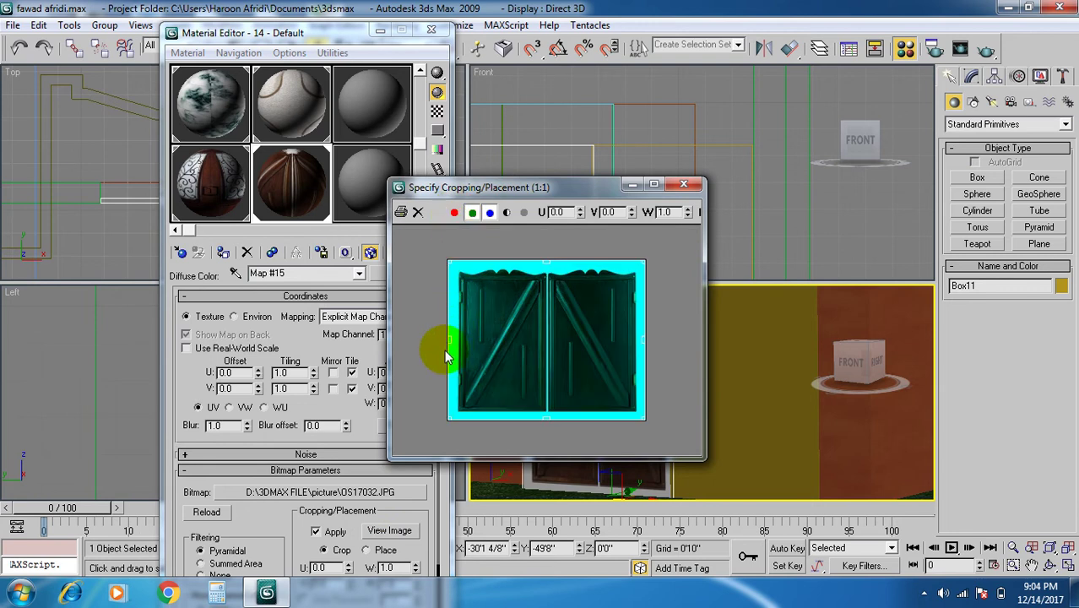
{"action": "mouse_move", "coordinate": [451, 337]}
{"action": "left_mouse_down"}
{"action": "mouse_move", "coordinate": [443, 334]}
{"action": "mouse_move", "coordinate": [459, 338]}
{"action": "left_mouse_up"}
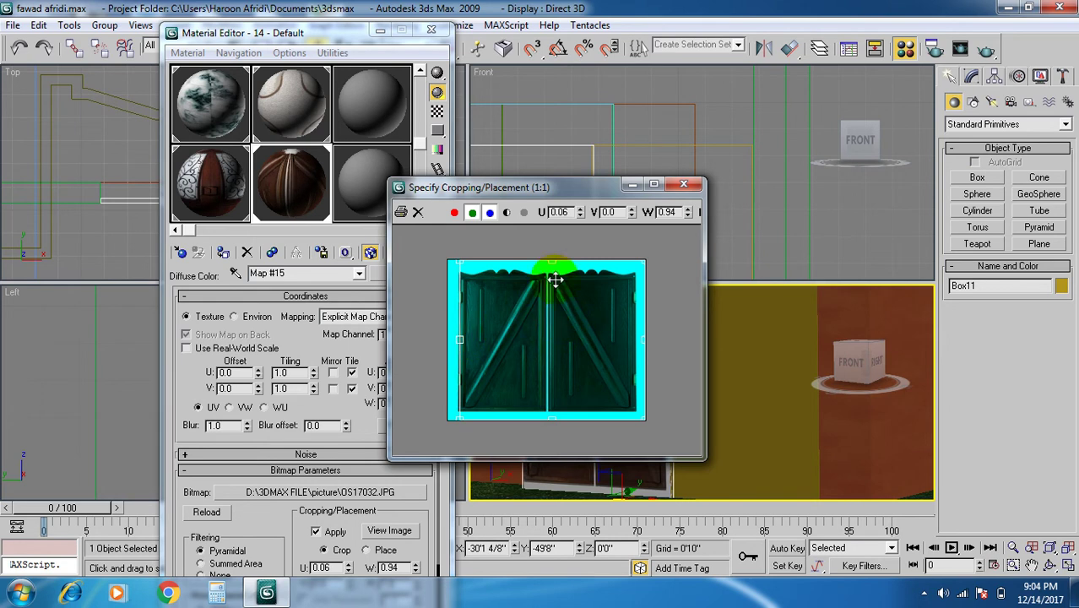
{"action": "left_click_drag", "start_coordinate": [552, 262], "coordinate": [552, 277]}
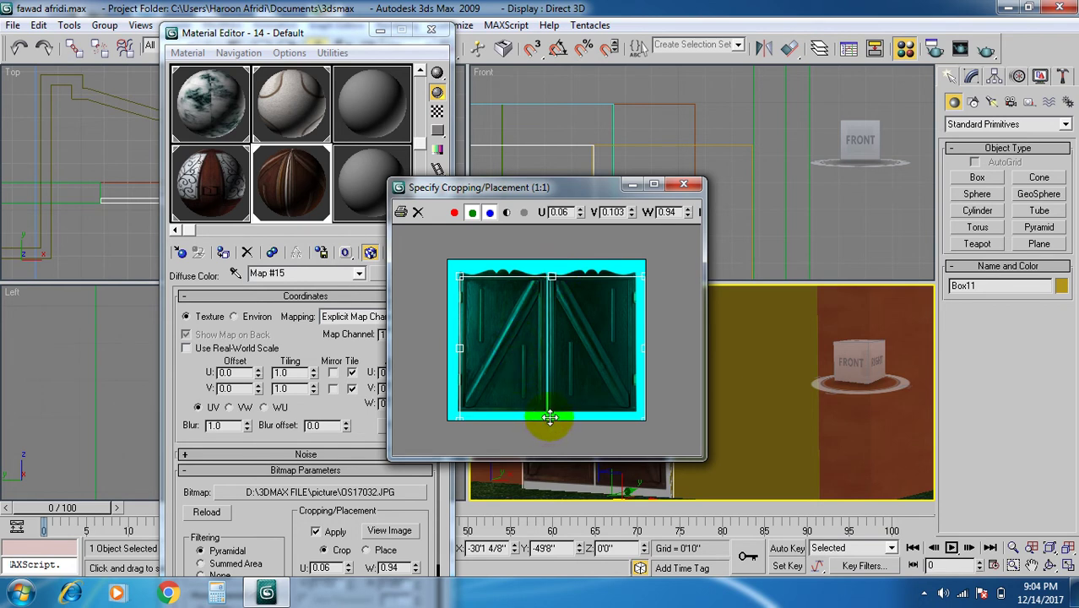
{"action": "left_click_drag", "start_coordinate": [577, 193], "coordinate": [755, 195]}
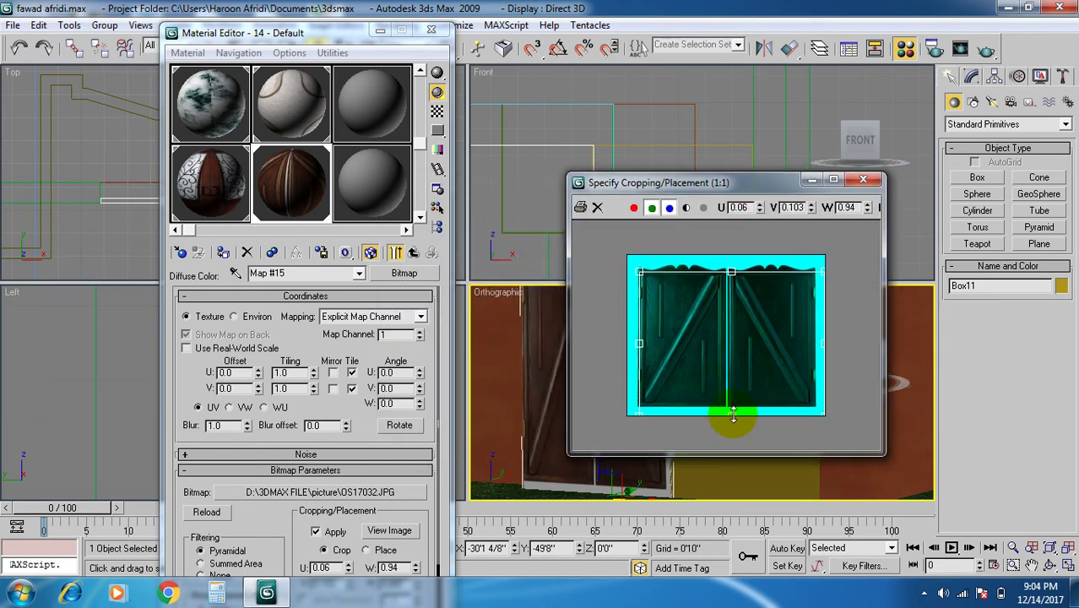
{"action": "left_click_drag", "start_coordinate": [734, 414], "coordinate": [733, 407]}
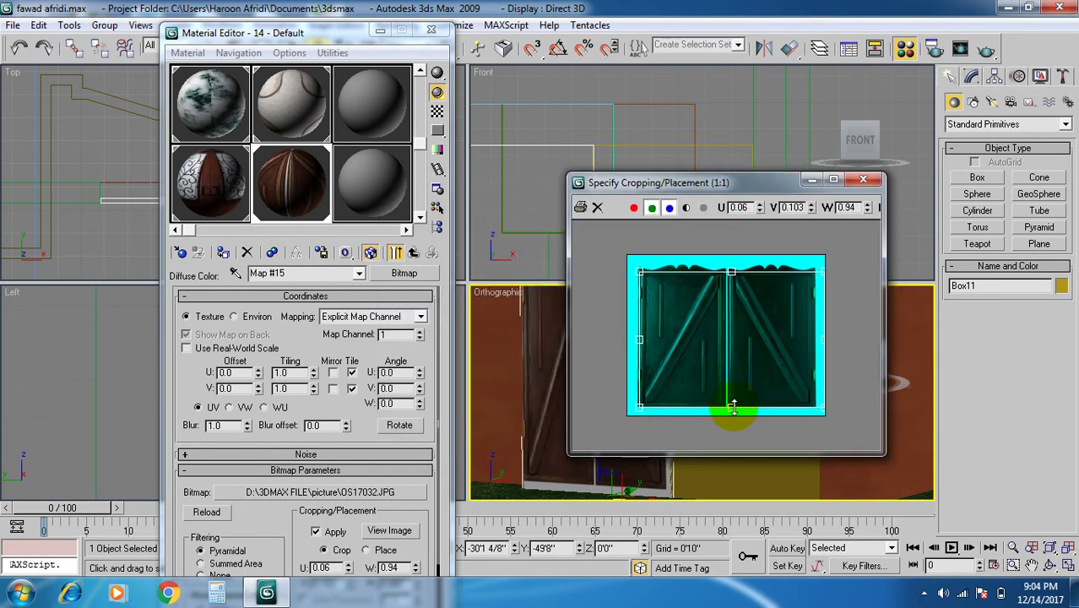
{"action": "left_click_drag", "start_coordinate": [823, 337], "coordinate": [726, 337]}
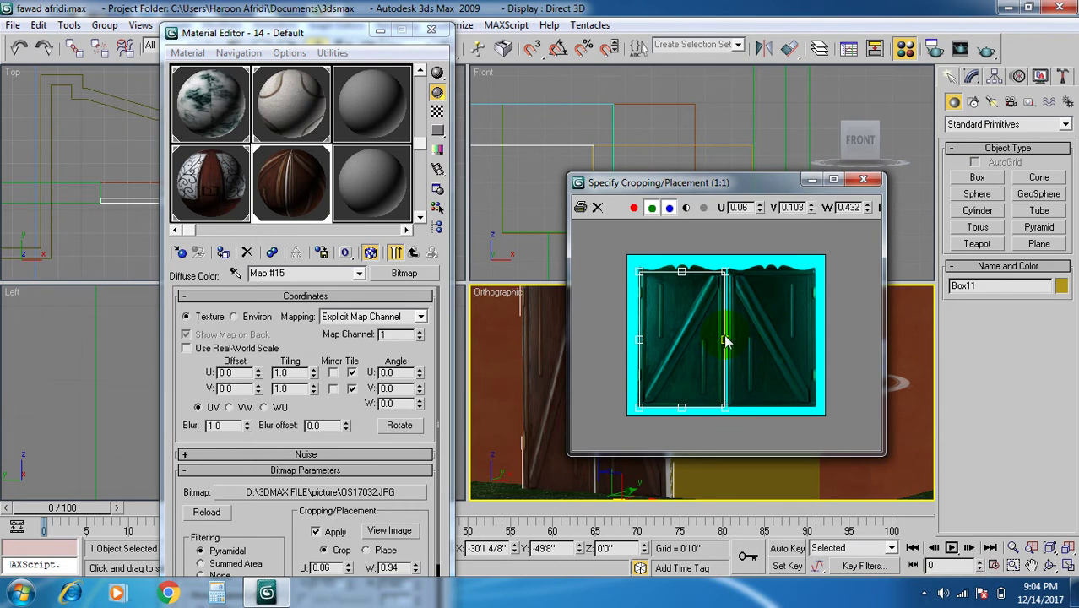
{"action": "left_click", "coordinate": [863, 179]}
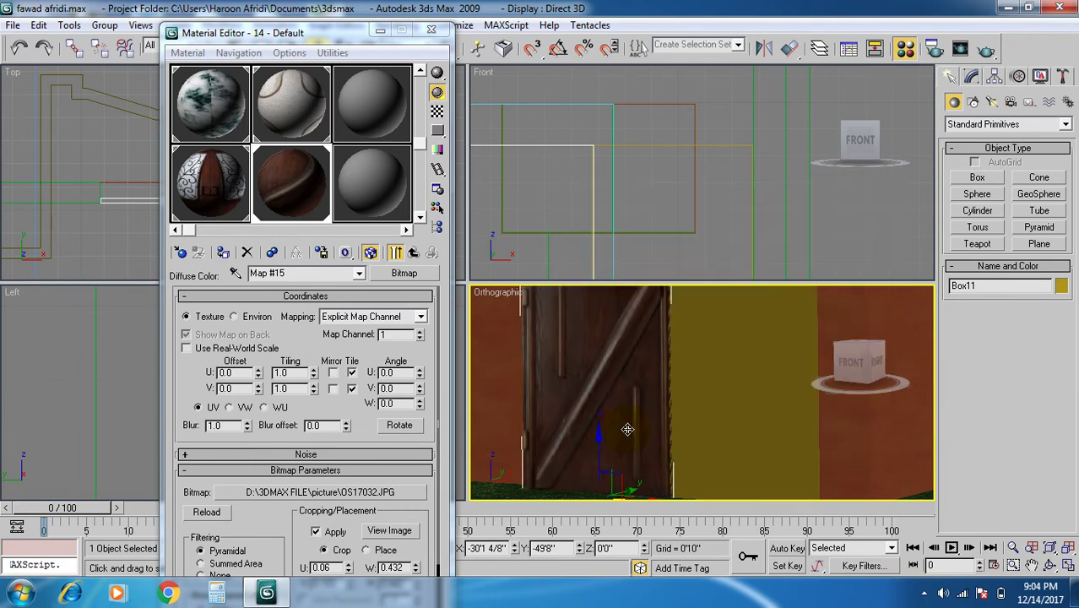
Assign the cropped door material to the right entrance panel and close the material editor.
{"action": "scroll", "coordinate": [628, 429], "scroll_direction": "down", "scroll_amount": 5}
{"action": "left_click", "coordinate": [714, 384]}
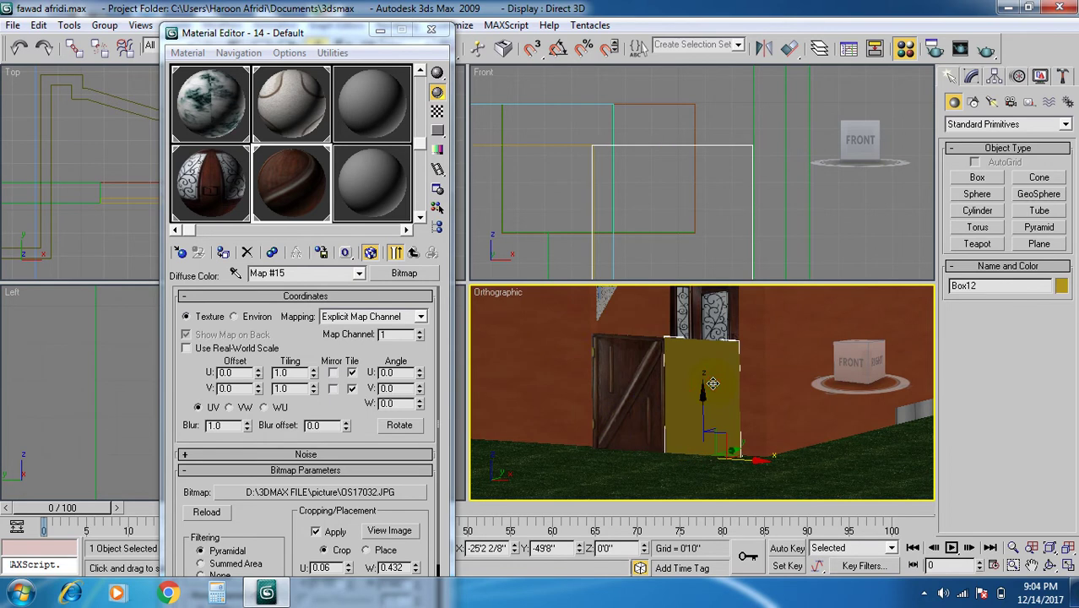
{"action": "left_click", "coordinate": [223, 252]}
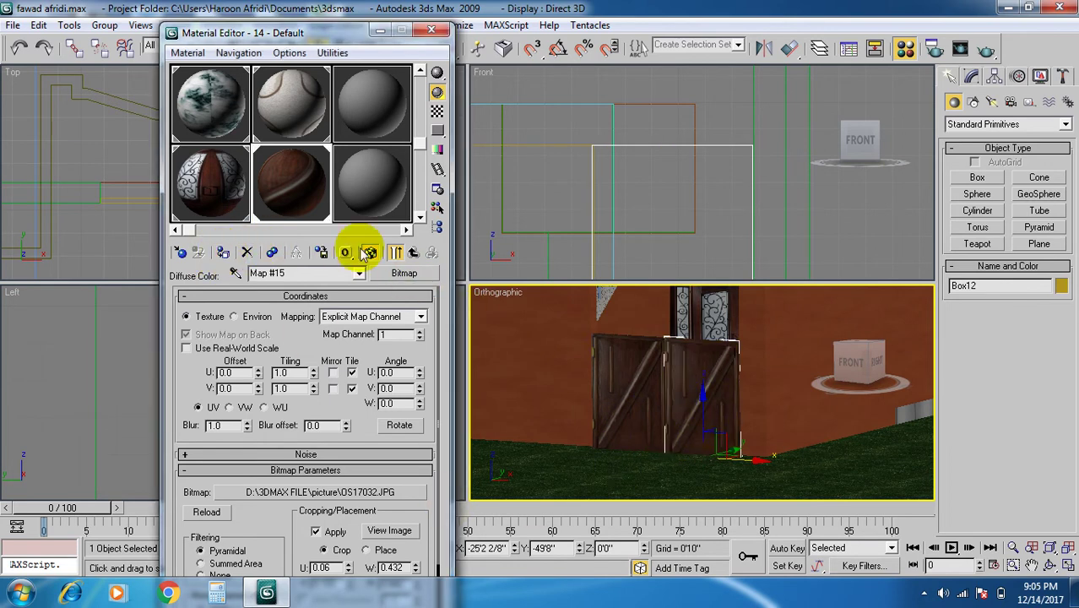
{"action": "left_click", "coordinate": [432, 29]}
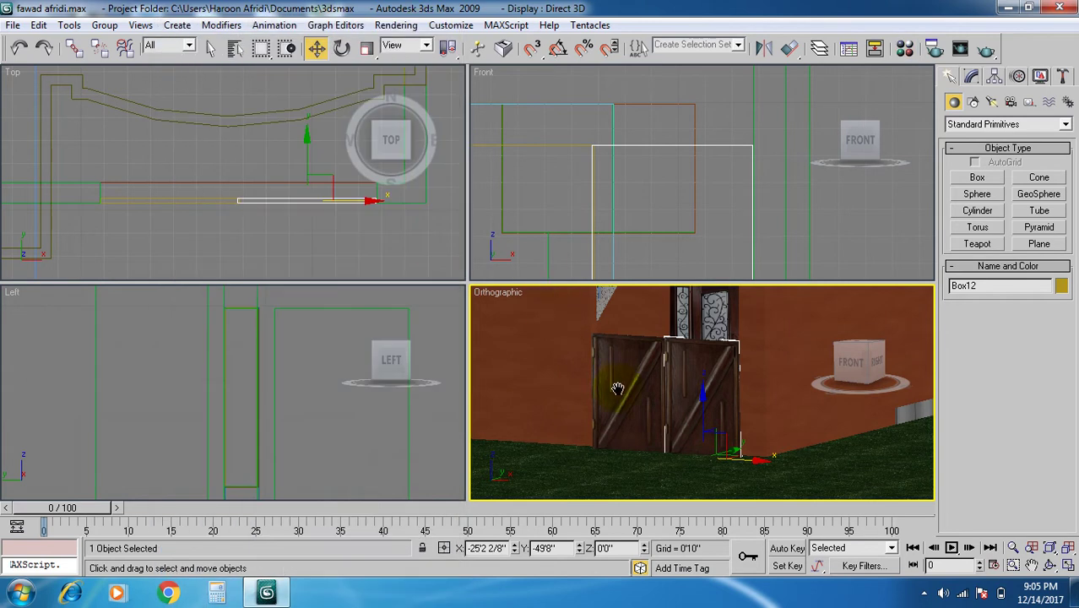
Undo the right entrance panel's material assignment and apply the same door material to it again.
{"action": "scroll", "coordinate": [619, 385], "scroll_direction": "up", "scroll_amount": 5}
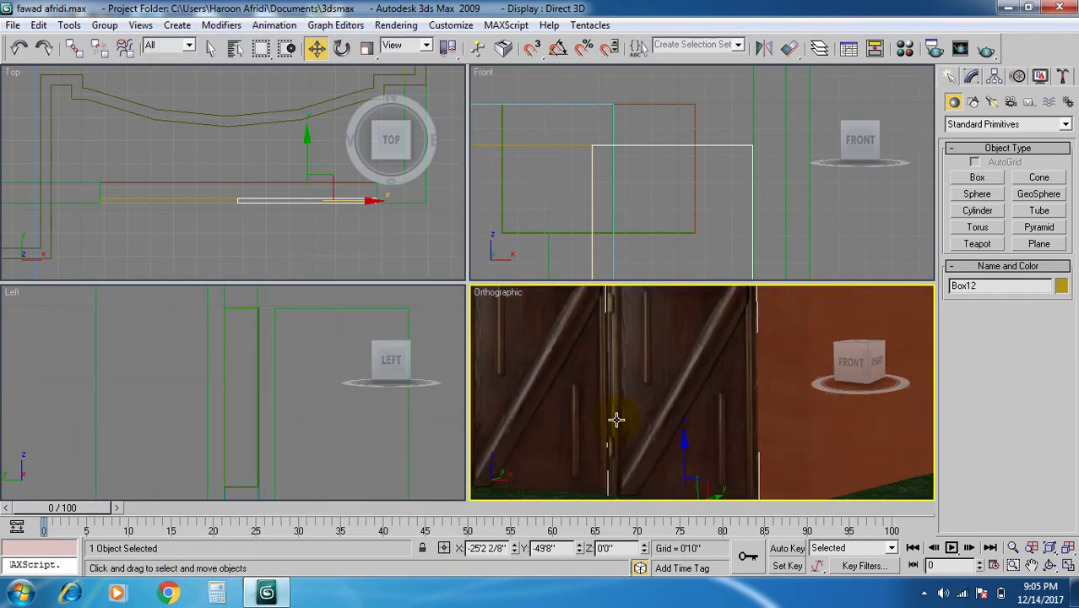
{"action": "key", "text": "ctrl+z"}
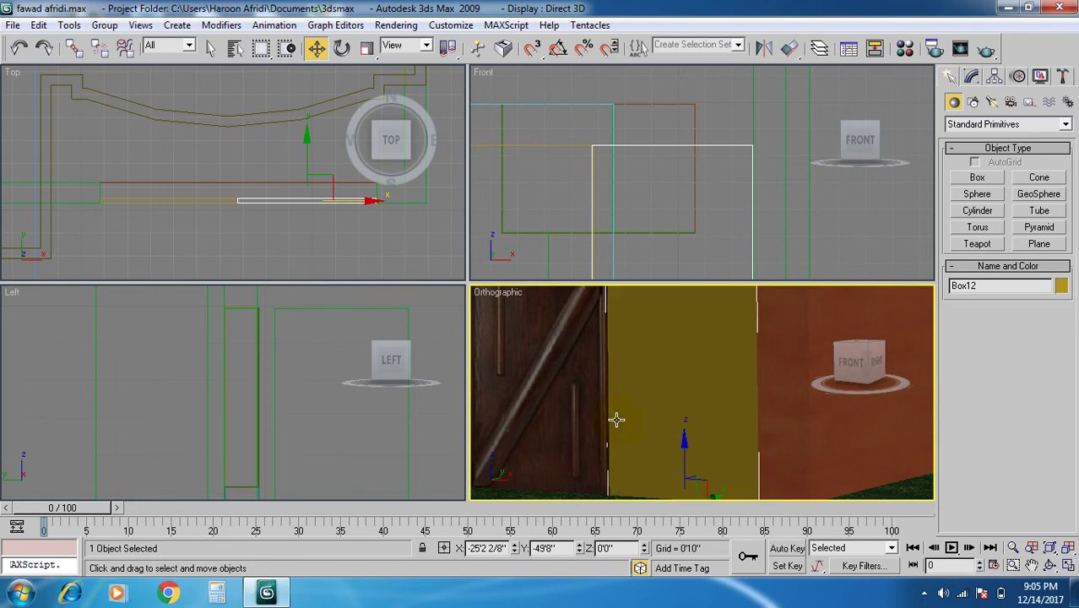
{"action": "key", "text": "m"}
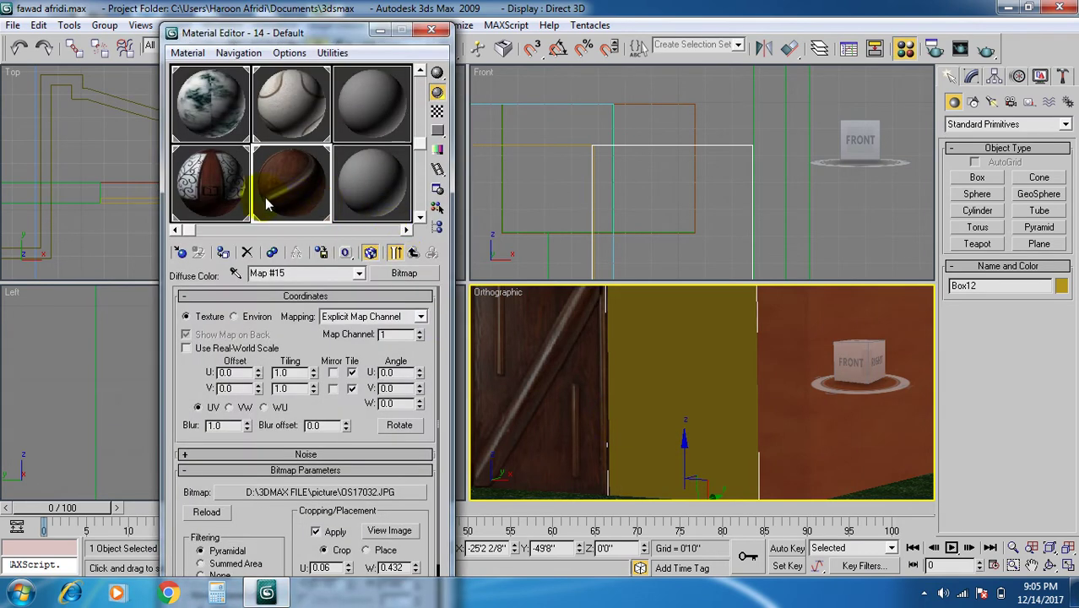
{"action": "left_click", "coordinate": [223, 252]}
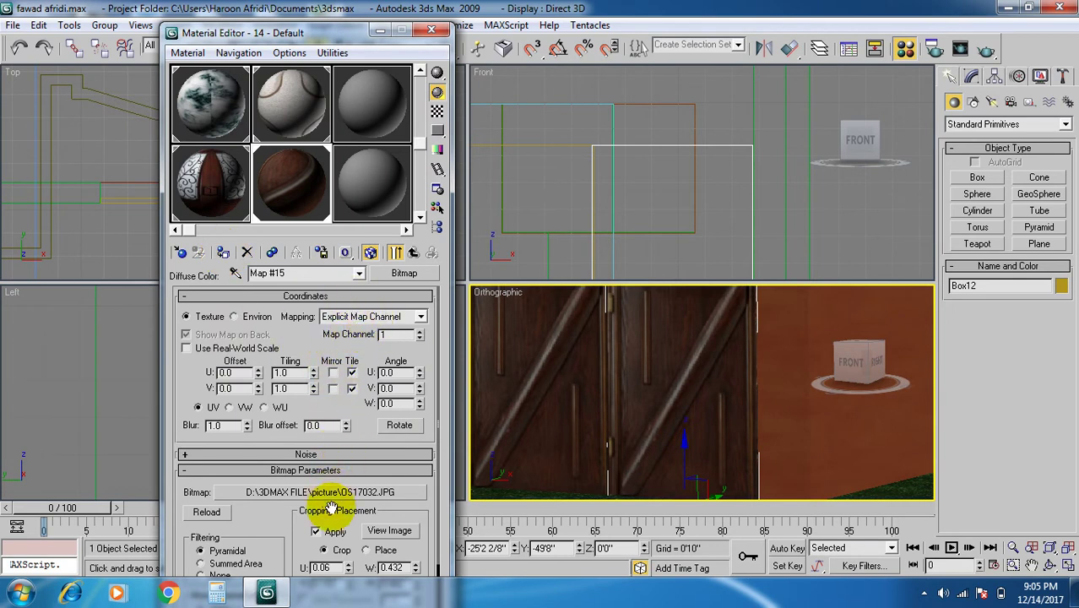
Move and resize the door bitmap's crop region to cover the right door leaf, about U 0.524, V 0.089, W 0.42.
{"action": "left_click", "coordinate": [391, 530]}
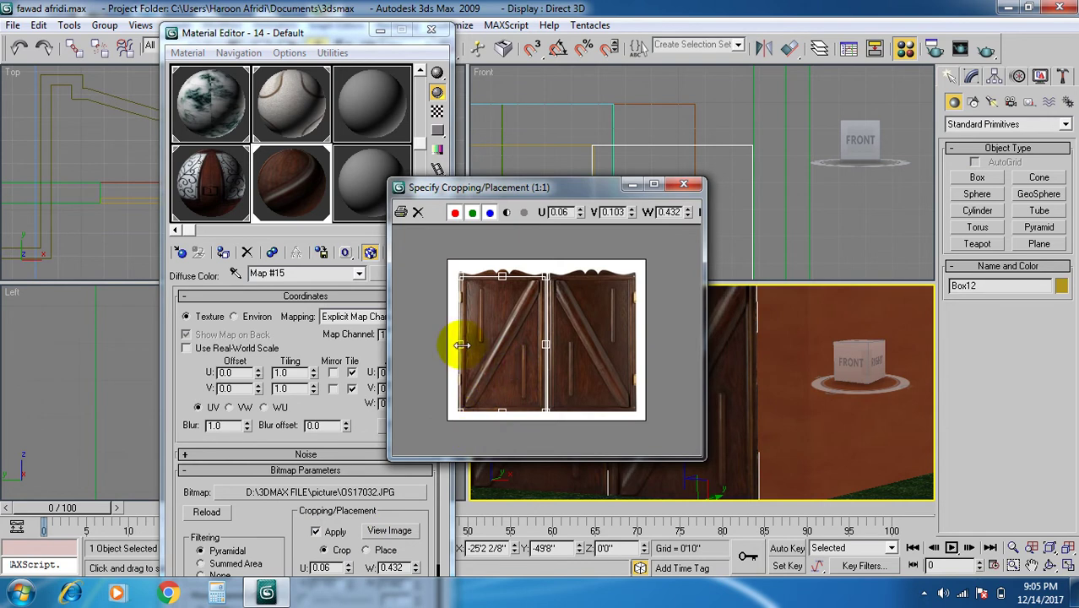
{"action": "mouse_move", "coordinate": [460, 344]}
{"action": "left_mouse_down"}
{"action": "mouse_move", "coordinate": [505, 345]}
{"action": "mouse_move", "coordinate": [474, 343]}
{"action": "left_mouse_up"}
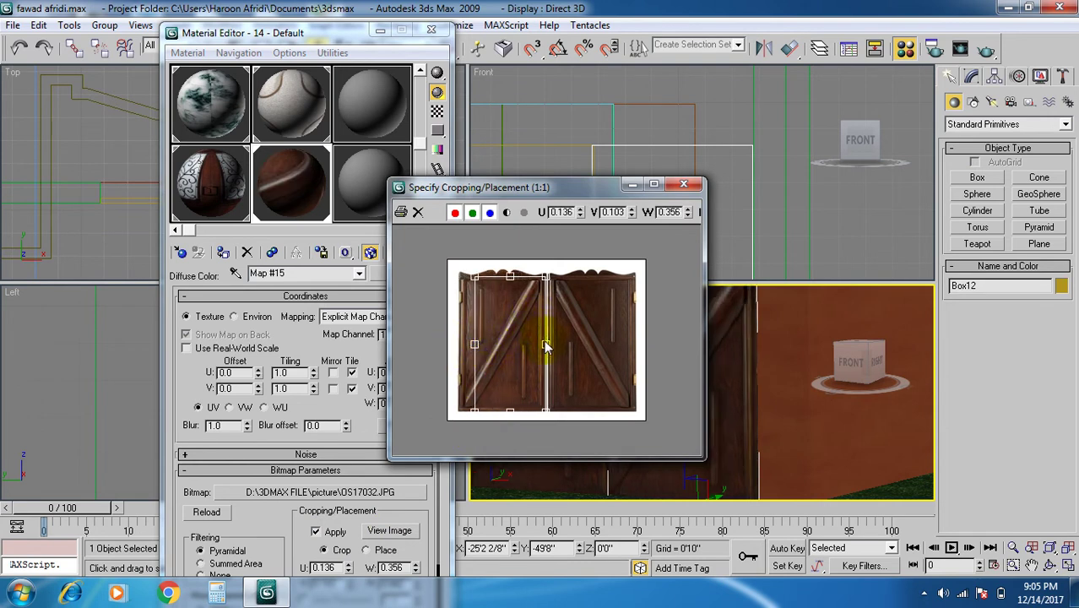
{"action": "left_click_drag", "start_coordinate": [542, 342], "coordinate": [630, 341]}
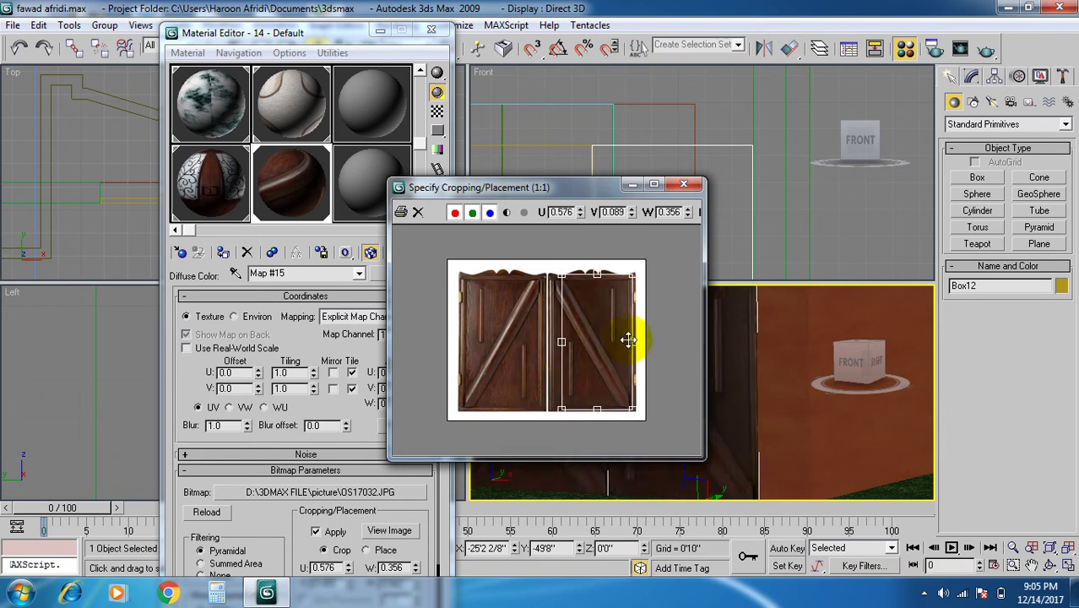
{"action": "left_click", "coordinate": [455, 214]}
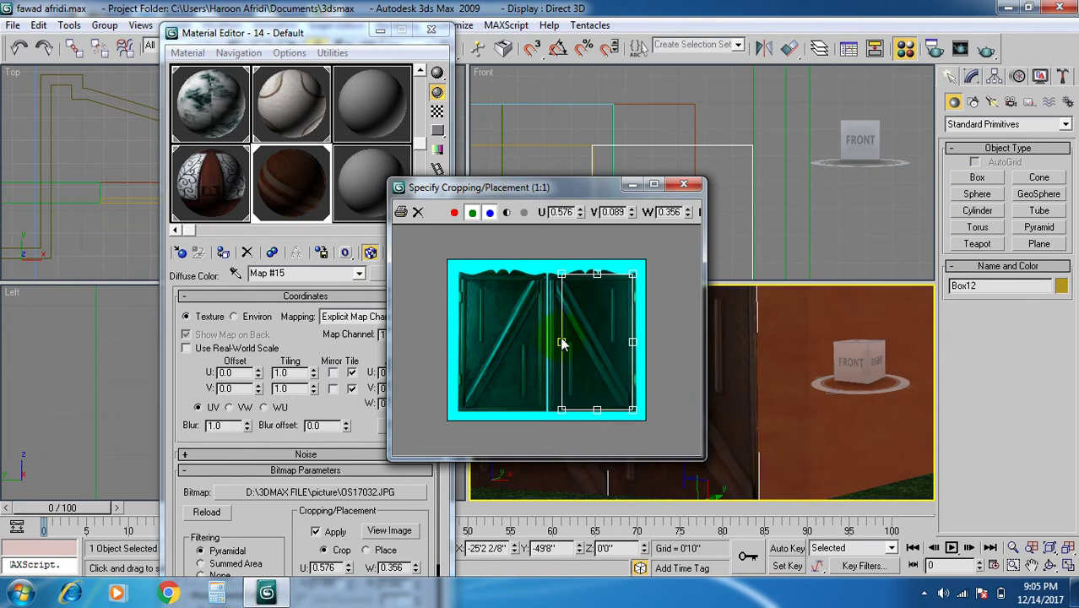
{"action": "left_click_drag", "start_coordinate": [562, 342], "coordinate": [551, 342]}
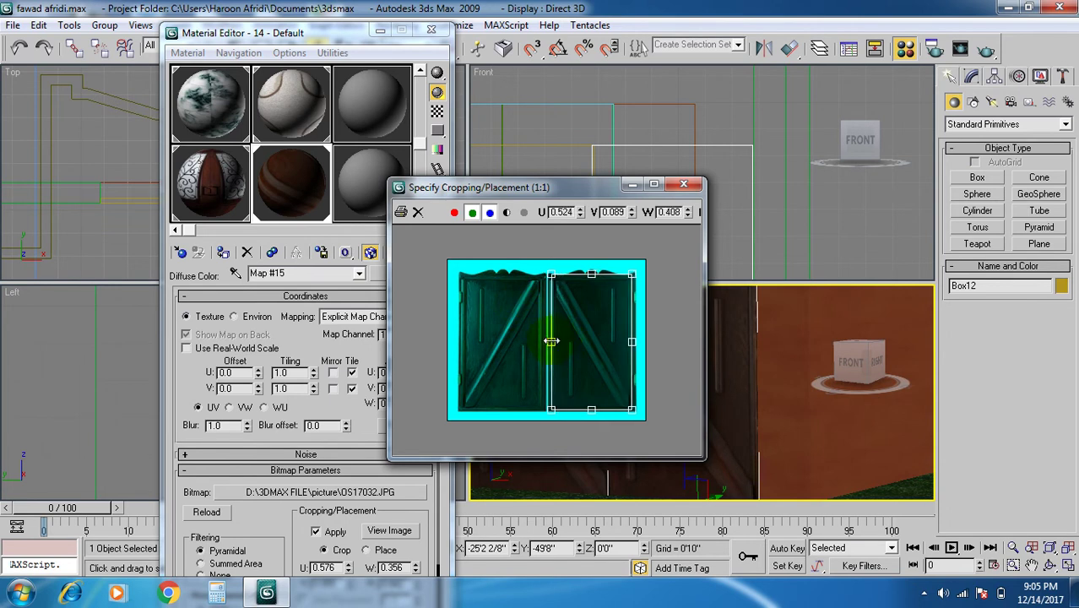
{"action": "left_click_drag", "start_coordinate": [551, 341], "coordinate": [550, 341]}
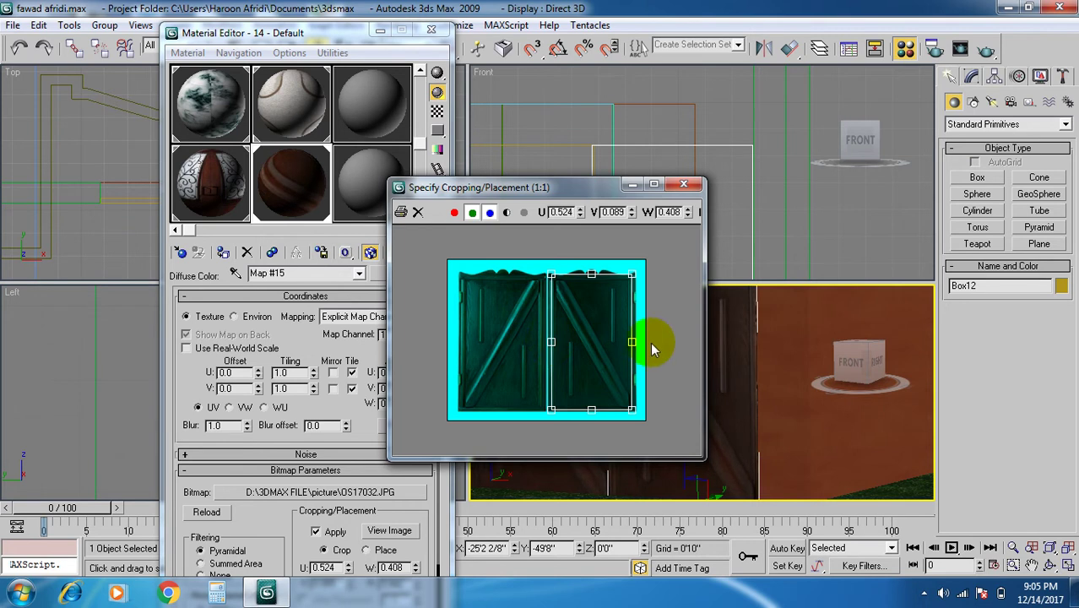
{"action": "left_click_drag", "start_coordinate": [632, 341], "coordinate": [635, 341]}
{"action": "left_click", "coordinate": [683, 184]}
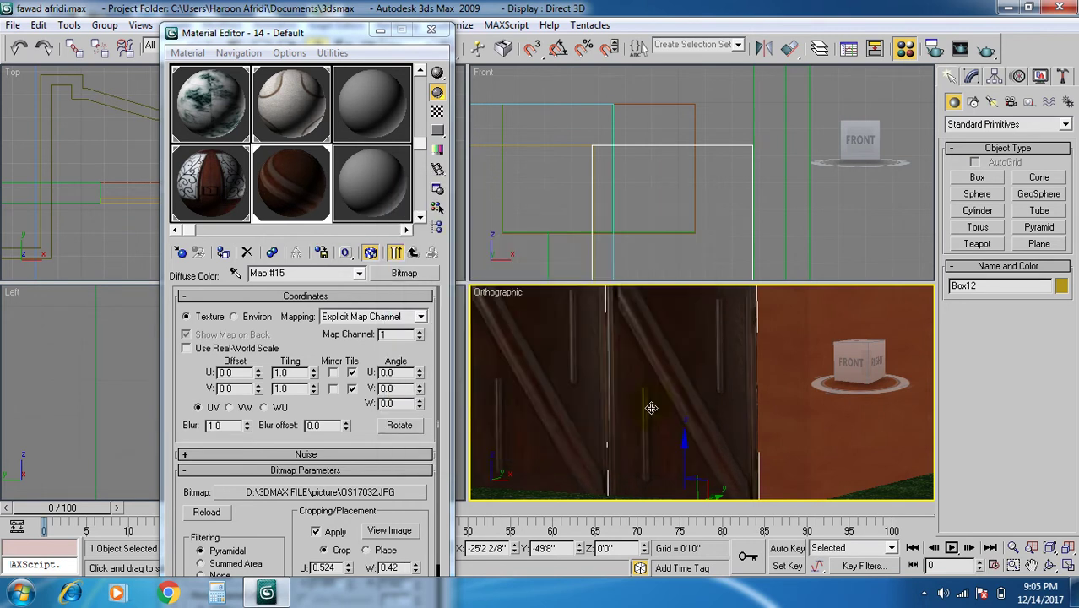
{"action": "scroll", "coordinate": [651, 408], "scroll_direction": "down", "scroll_amount": 3}
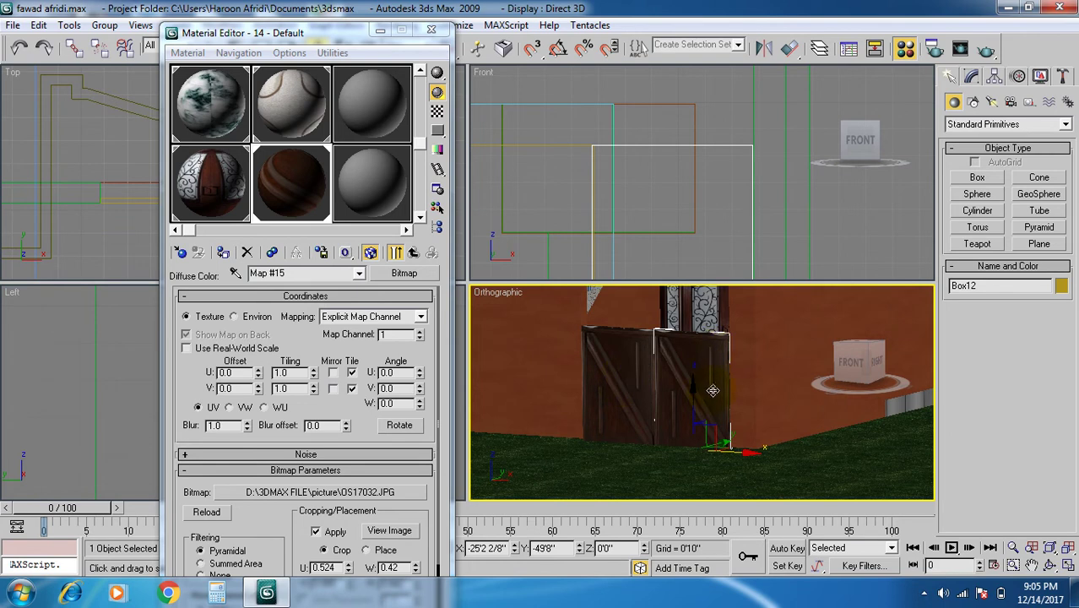
{"action": "left_click", "coordinate": [431, 29]}
Hide the upper floor's wall object and unhide all objects again.
{"action": "scroll", "coordinate": [608, 396], "scroll_direction": "down", "scroll_amount": 2}
{"action": "scroll", "coordinate": [608, 395], "scroll_direction": "down", "scroll_amount": 2}
{"action": "mouse_move", "coordinate": [645, 400]}
{"action": "middle_mouse_down", "text": "alt"}
{"action": "mouse_move", "coordinate": [663, 387]}
{"action": "mouse_move", "coordinate": [646, 417]}
{"action": "mouse_move", "coordinate": [640, 405]}
{"action": "middle_mouse_up", "text": "alt"}
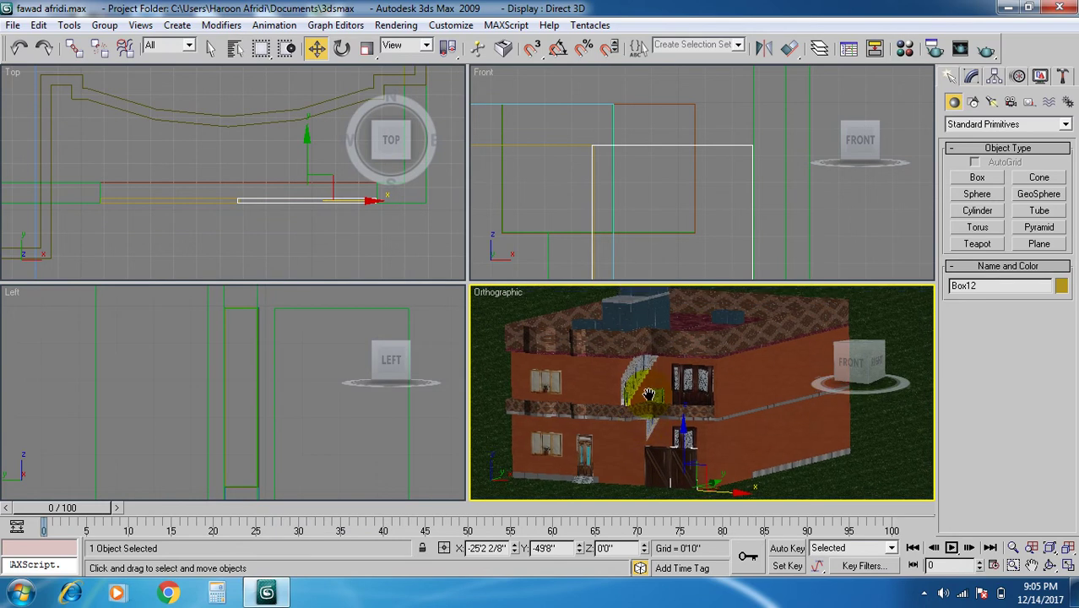
{"action": "left_click", "coordinate": [728, 383]}
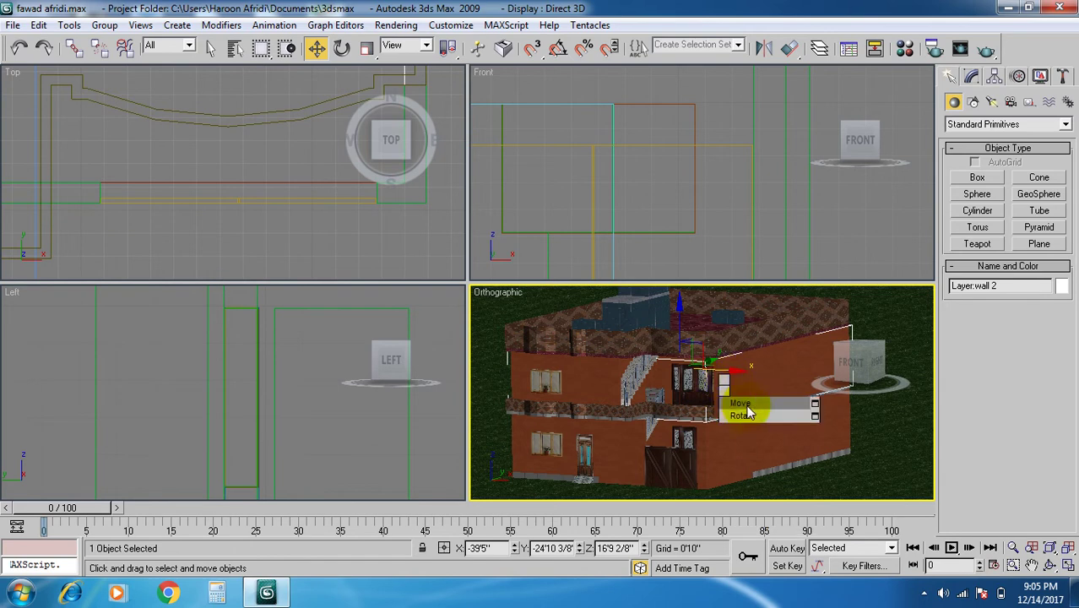
{"action": "left_click", "coordinate": [489, 376]}
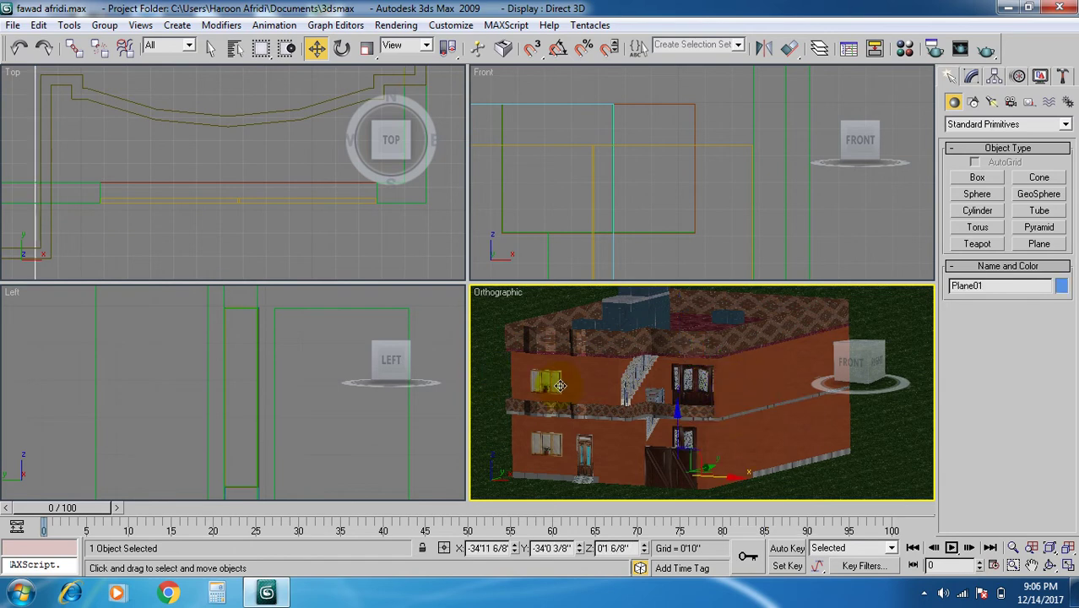
{"action": "left_click", "coordinate": [714, 385]}
{"action": "left_click", "coordinate": [732, 381]}
{"action": "right_click", "coordinate": [732, 383]}
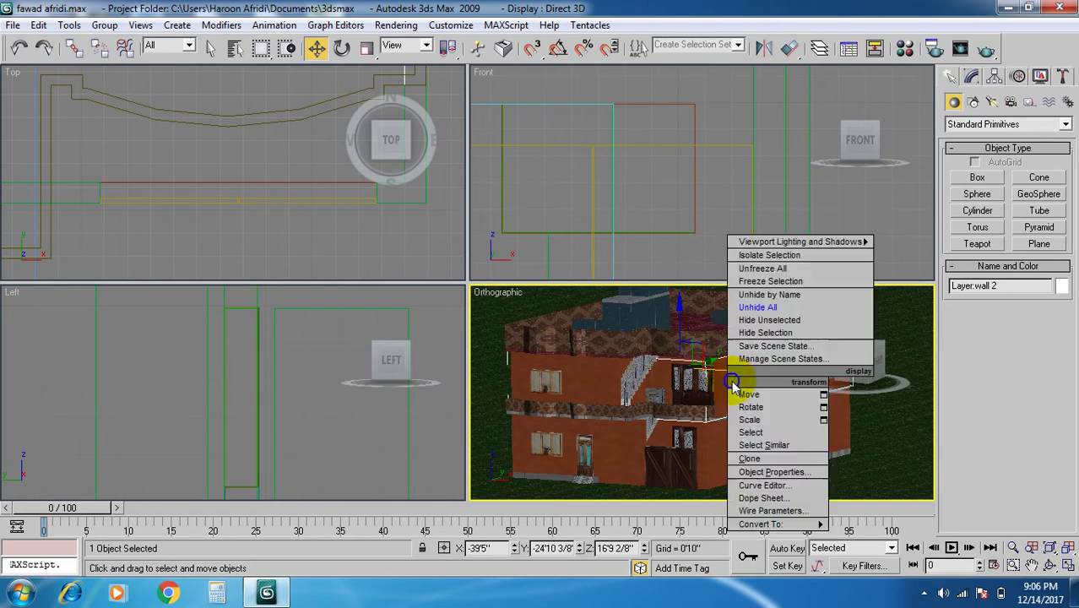
{"action": "left_click", "coordinate": [765, 332]}
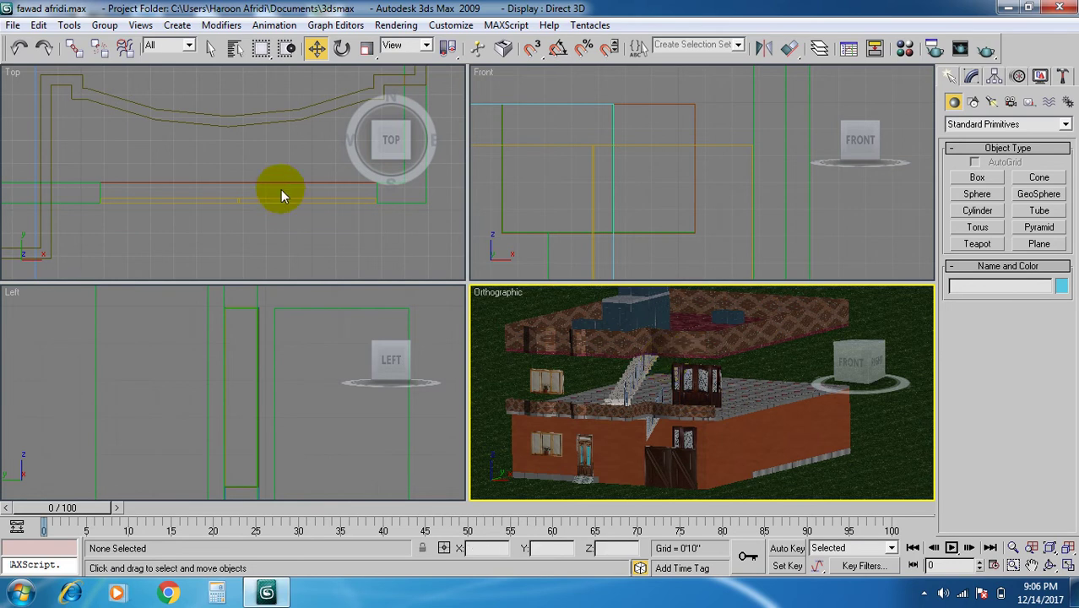
{"action": "right_click", "coordinate": [772, 385]}
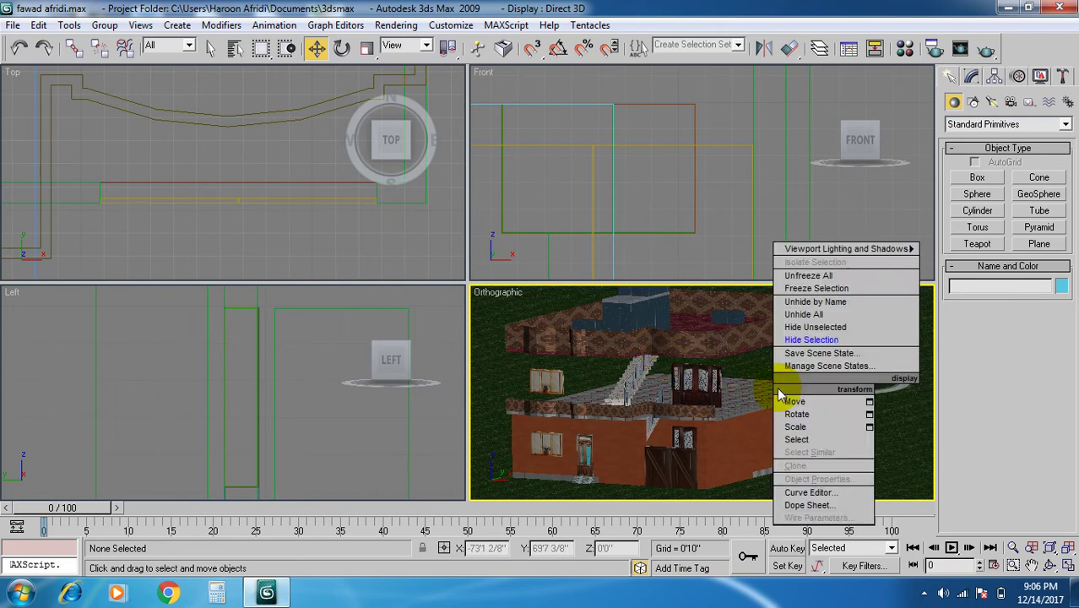
{"action": "left_click", "coordinate": [809, 327]}
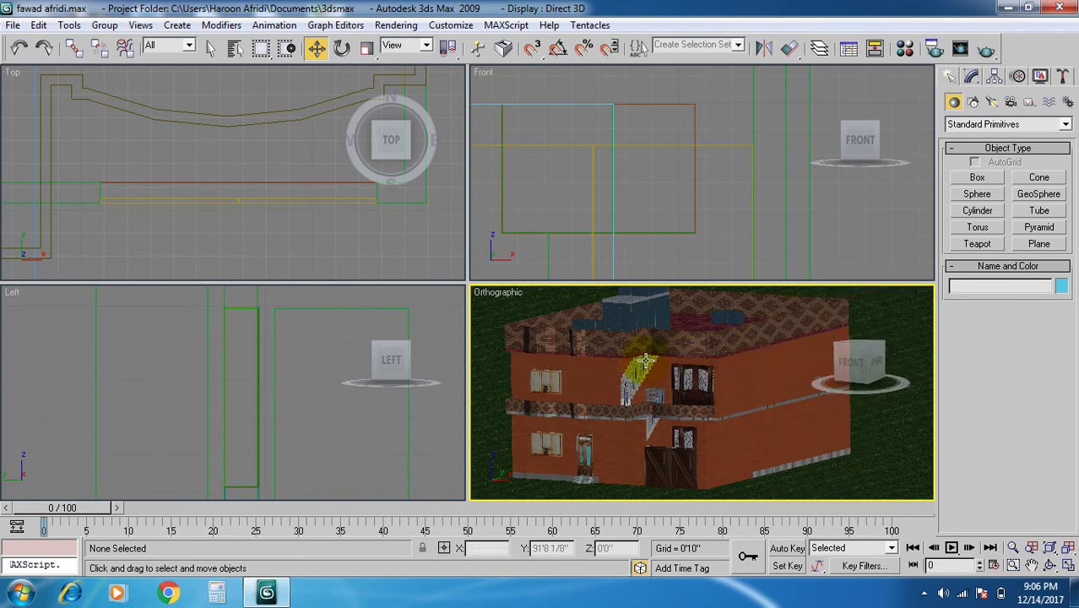
Examine both floors of the house in the top, front and perspective views.
{"action": "scroll", "coordinate": [705, 202], "scroll_direction": "down", "scroll_amount": 3}
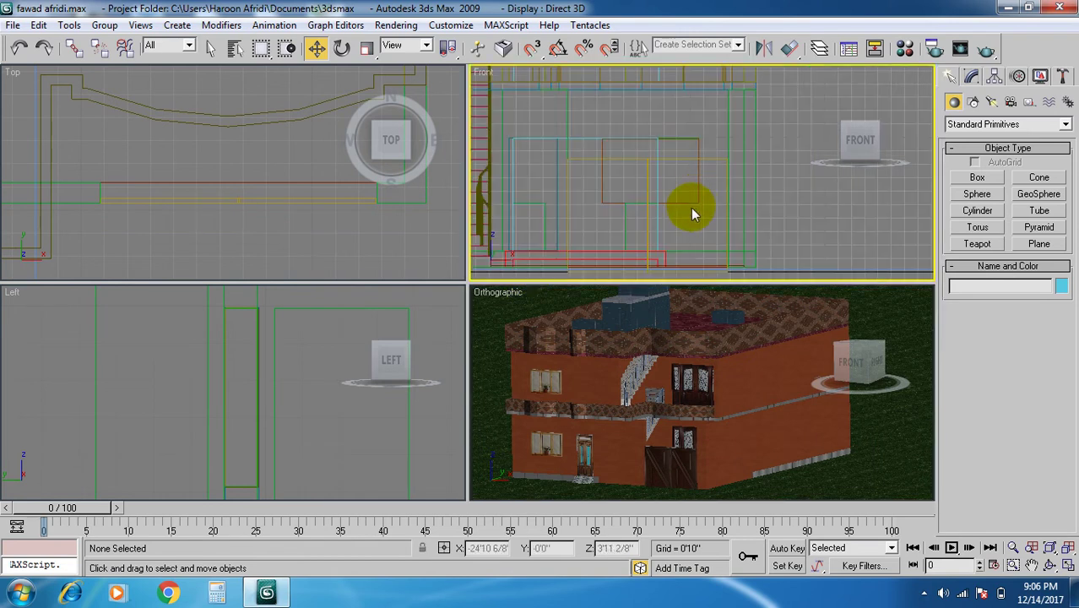
{"action": "left_click", "coordinate": [188, 207]}
{"action": "scroll", "coordinate": [229, 234], "scroll_direction": "down", "scroll_amount": 5}
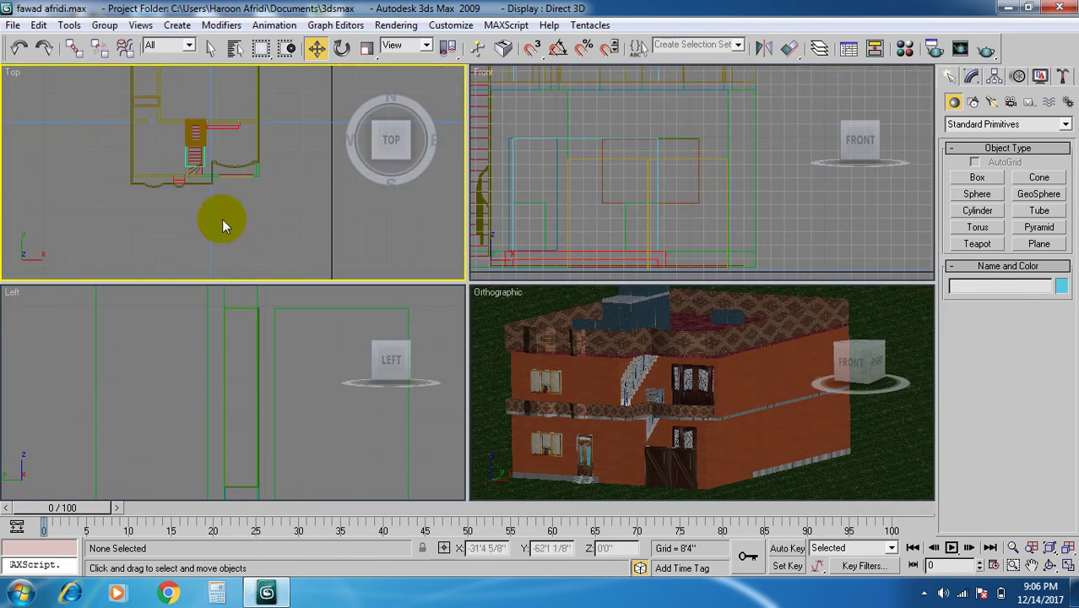
{"action": "left_click", "coordinate": [618, 213]}
{"action": "scroll", "coordinate": [618, 216], "scroll_direction": "down", "scroll_amount": 6}
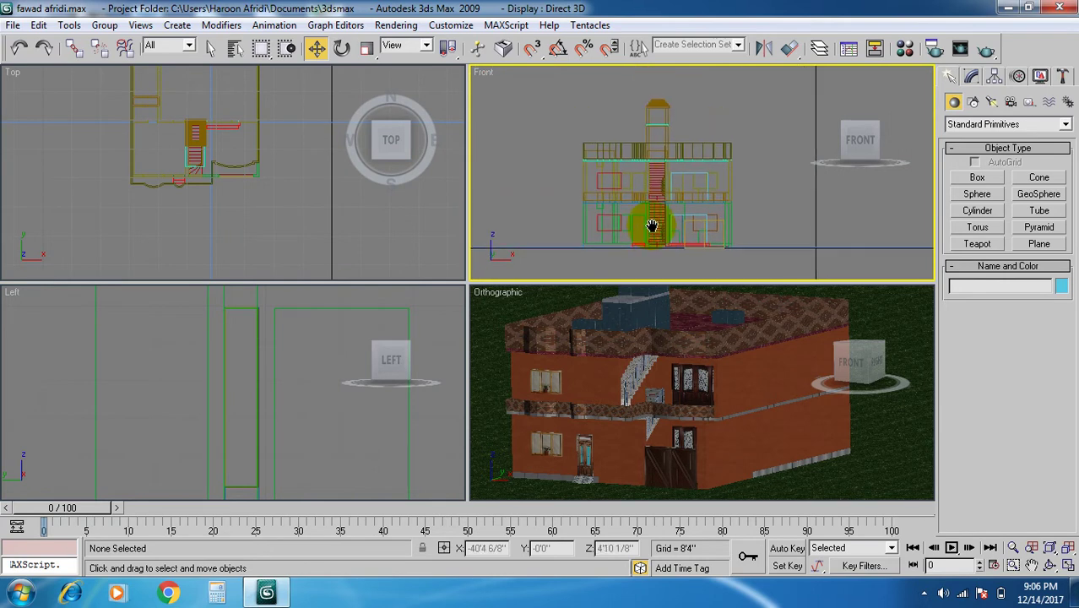
{"action": "middle_click_drag", "start_coordinate": [684, 232], "coordinate": [697, 205]}
{"action": "scroll", "coordinate": [713, 197], "scroll_direction": "up", "scroll_amount": 3}
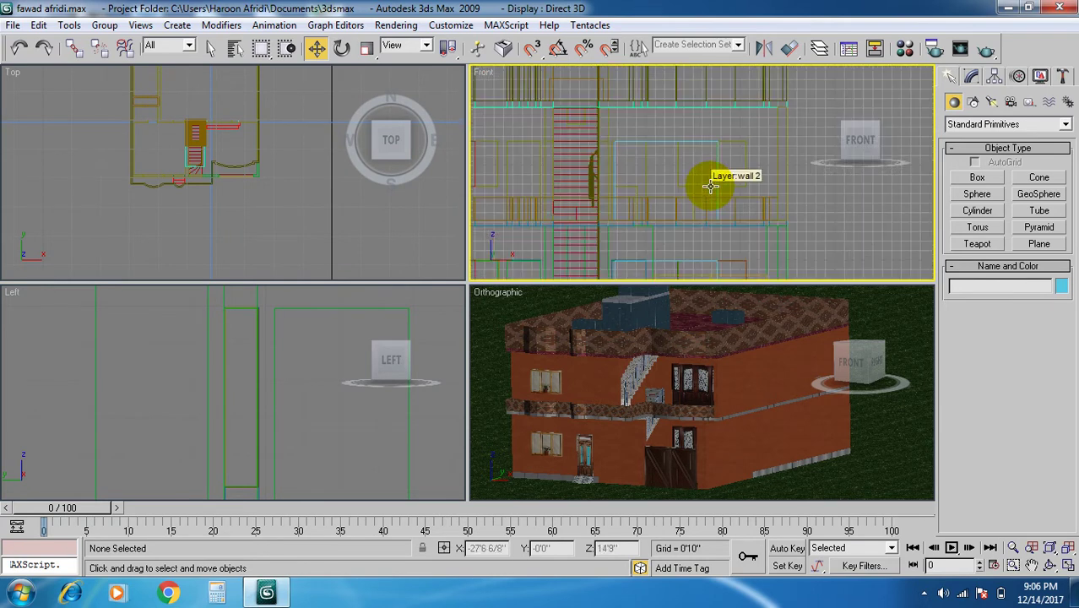
{"action": "scroll", "coordinate": [703, 186], "scroll_direction": "down", "scroll_amount": 4}
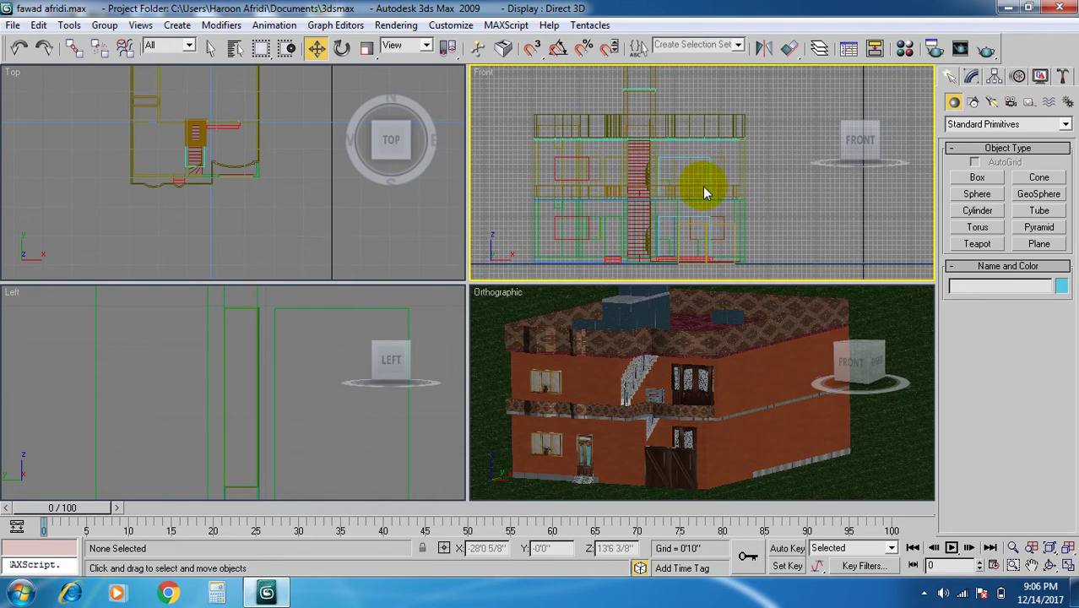
{"action": "middle_click_drag", "start_coordinate": [716, 379], "coordinate": [694, 365]}
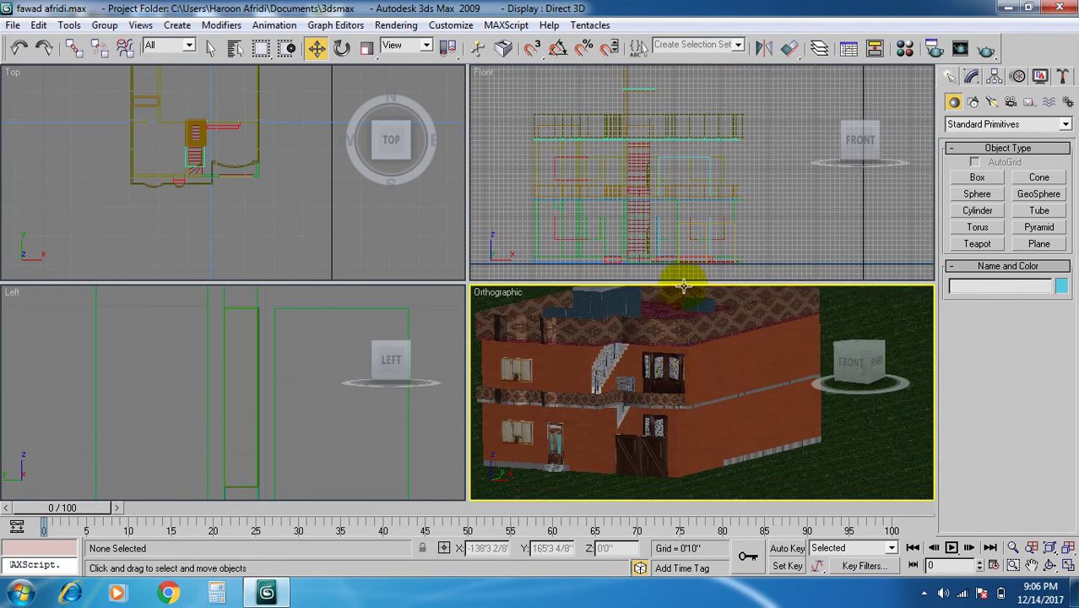
{"action": "scroll", "coordinate": [682, 285], "scroll_direction": "up", "scroll_amount": 2}
{"action": "scroll", "coordinate": [675, 319], "scroll_direction": "down", "scroll_amount": 4}
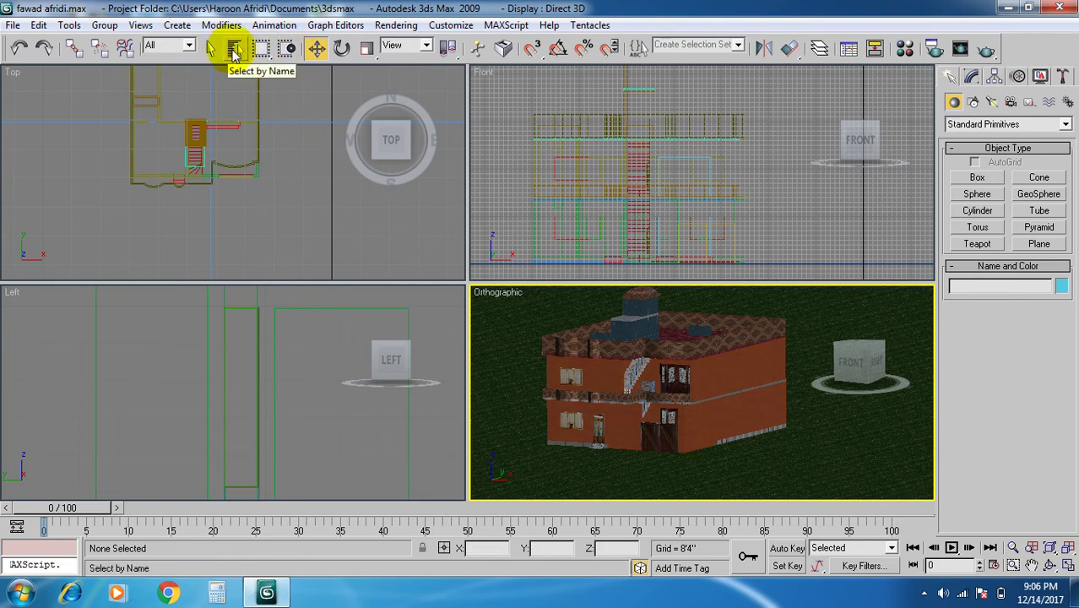
{"action": "left_click", "coordinate": [235, 50]}
{"action": "left_click", "coordinate": [257, 250]}
{"action": "scroll", "coordinate": [259, 254], "scroll_direction": "down", "scroll_amount": 2}
{"action": "scroll", "coordinate": [259, 254], "scroll_direction": "down", "scroll_amount": 3}
{"action": "scroll", "coordinate": [259, 255], "scroll_direction": "down", "scroll_amount": 3}
{"action": "left_click", "coordinate": [376, 55]}
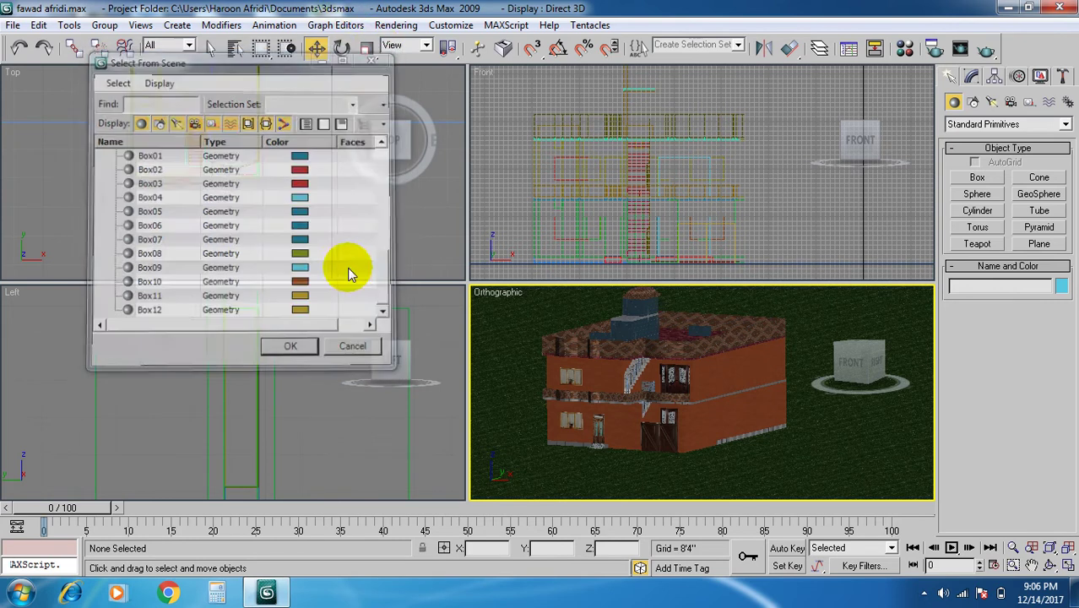
Select the ground-floor box Box05, which fills the opening in the interior cross wall, in the enlarged top view.
{"action": "left_click", "coordinate": [220, 238]}
{"action": "scroll", "coordinate": [219, 238], "scroll_direction": "up", "scroll_amount": 3}
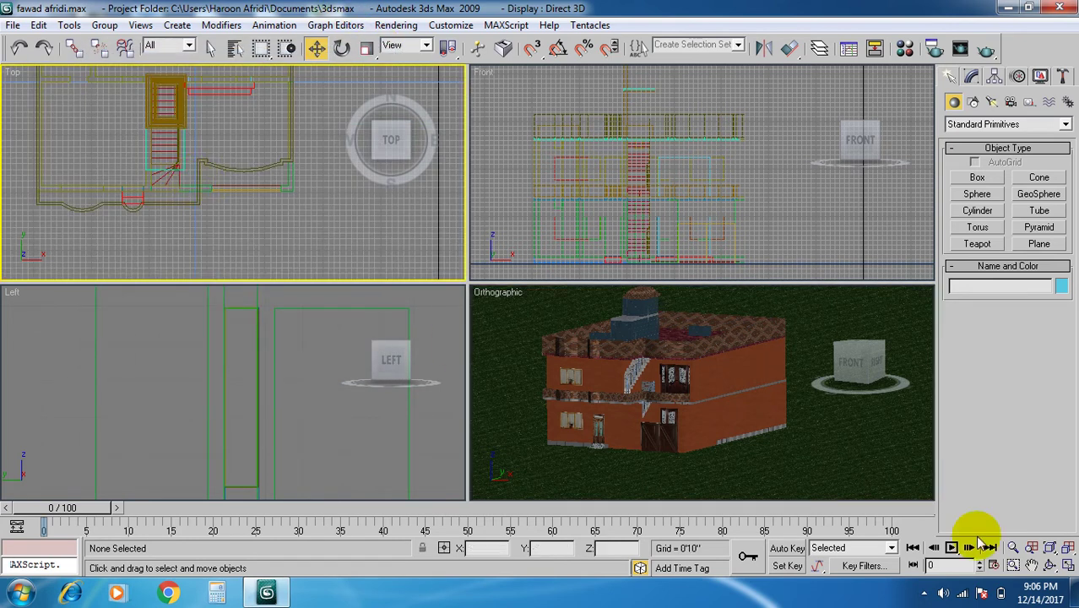
{"action": "left_click", "coordinate": [1068, 566]}
{"action": "scroll", "coordinate": [254, 329], "scroll_direction": "down", "scroll_amount": 2}
{"action": "middle_click_drag", "start_coordinate": [308, 335], "coordinate": [421, 344]}
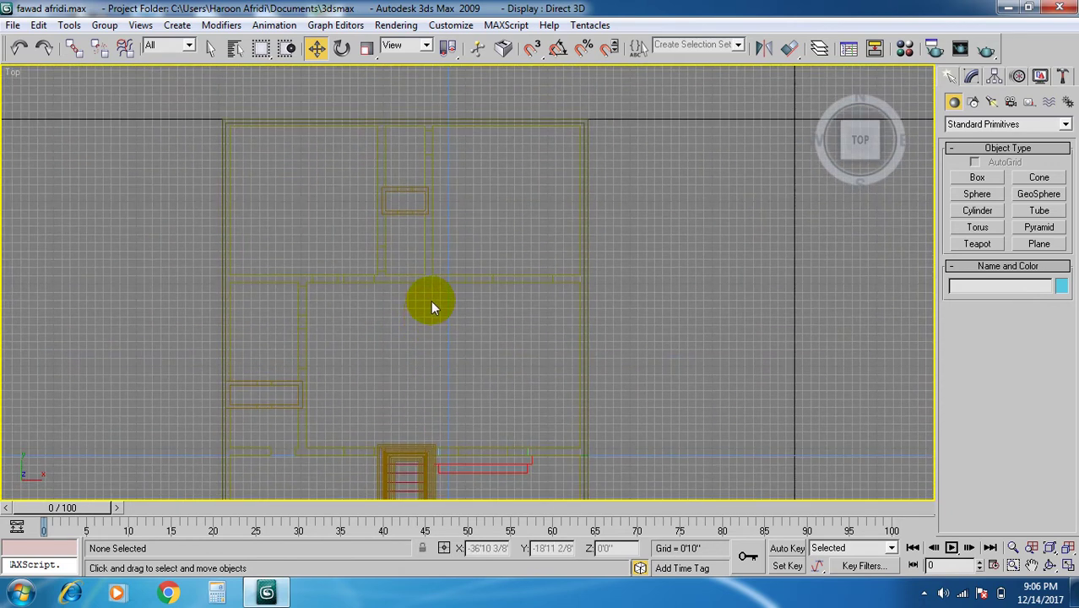
{"action": "scroll", "coordinate": [429, 306], "scroll_direction": "up", "scroll_amount": 3}
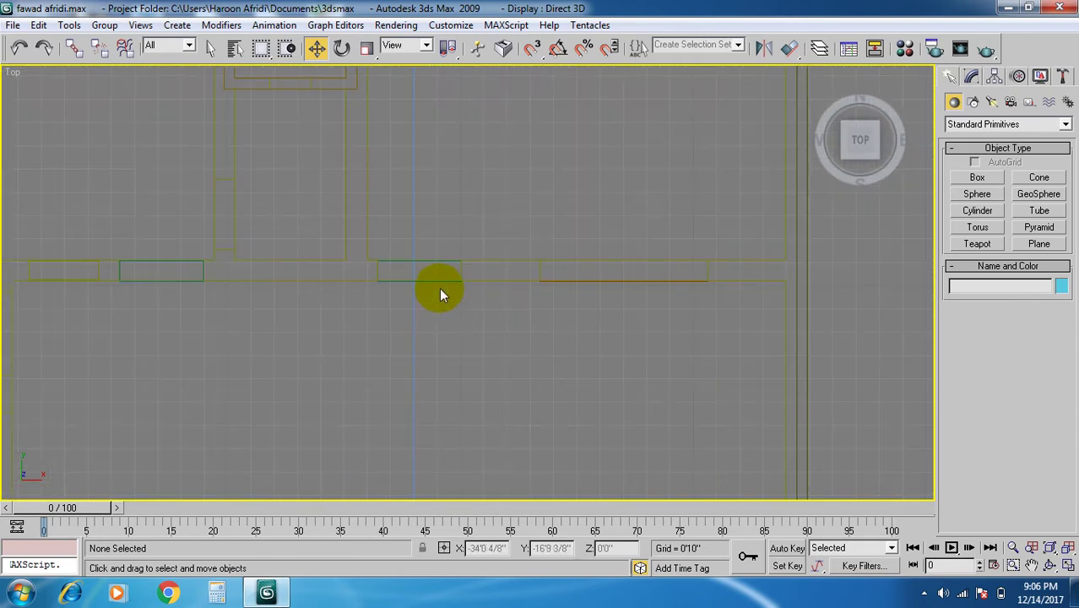
{"action": "left_click", "coordinate": [435, 281]}
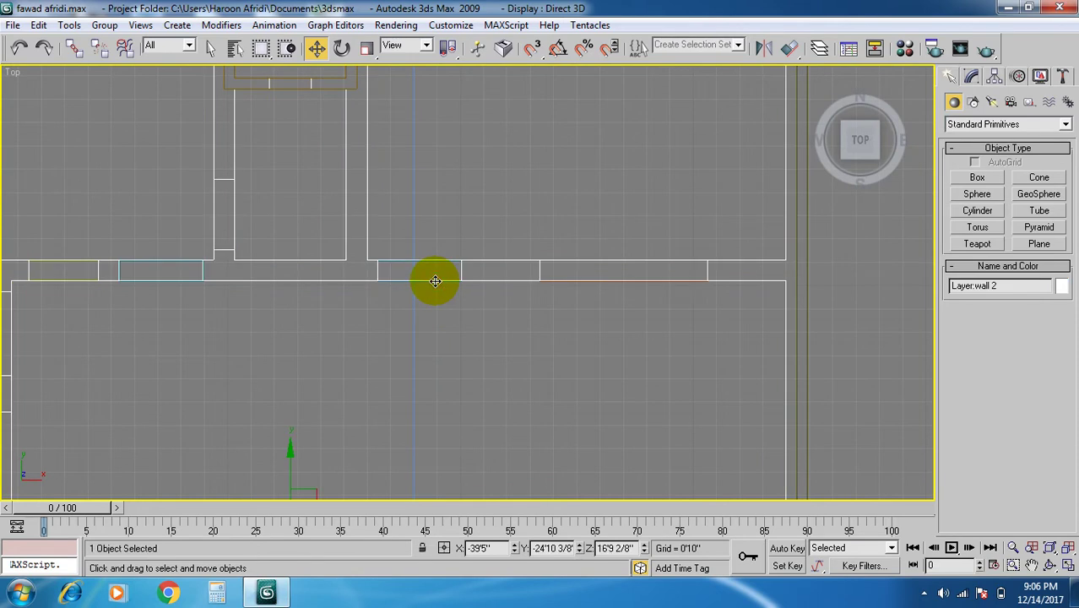
{"action": "left_click", "coordinate": [415, 272]}
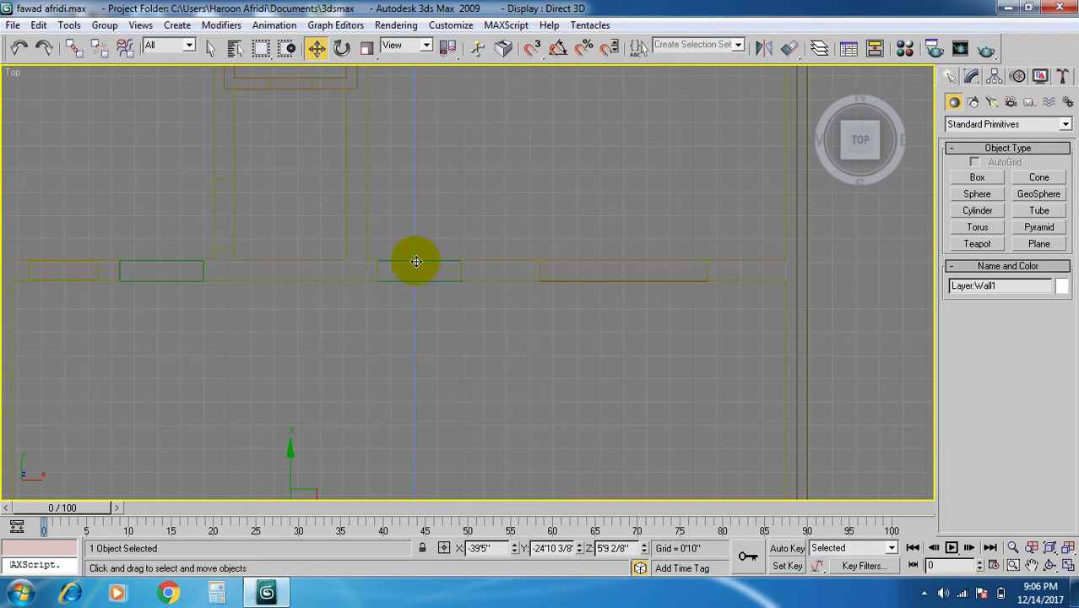
{"action": "left_click", "coordinate": [409, 262]}
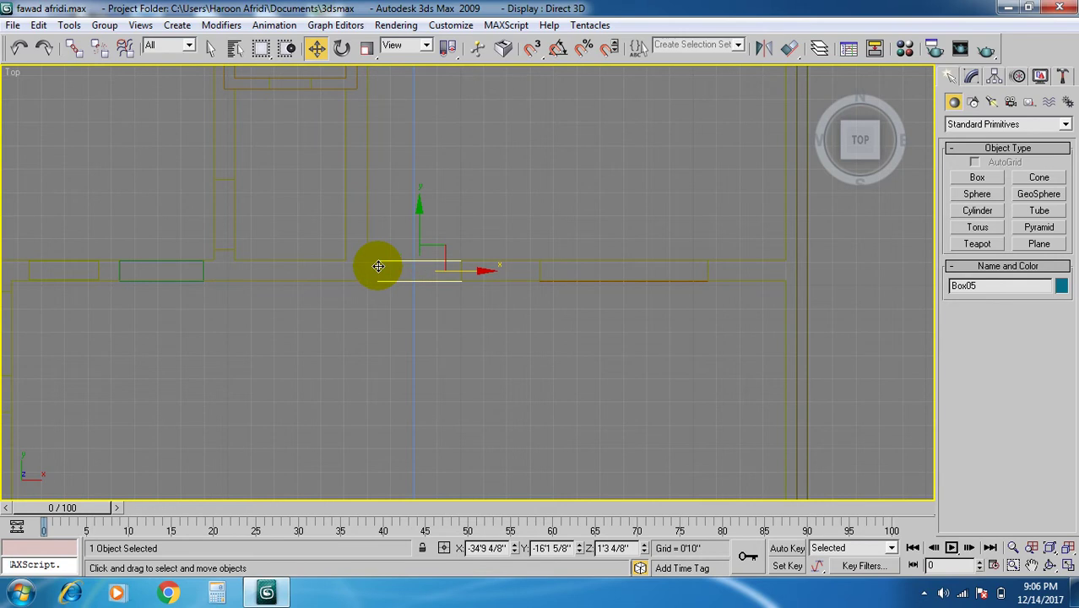
Try to add the neighbouring box in the same cross wall to the selection.
{"action": "left_click", "coordinate": [171, 262], "text": "ctrl"}
{"action": "left_click", "coordinate": [170, 263], "text": "alt"}
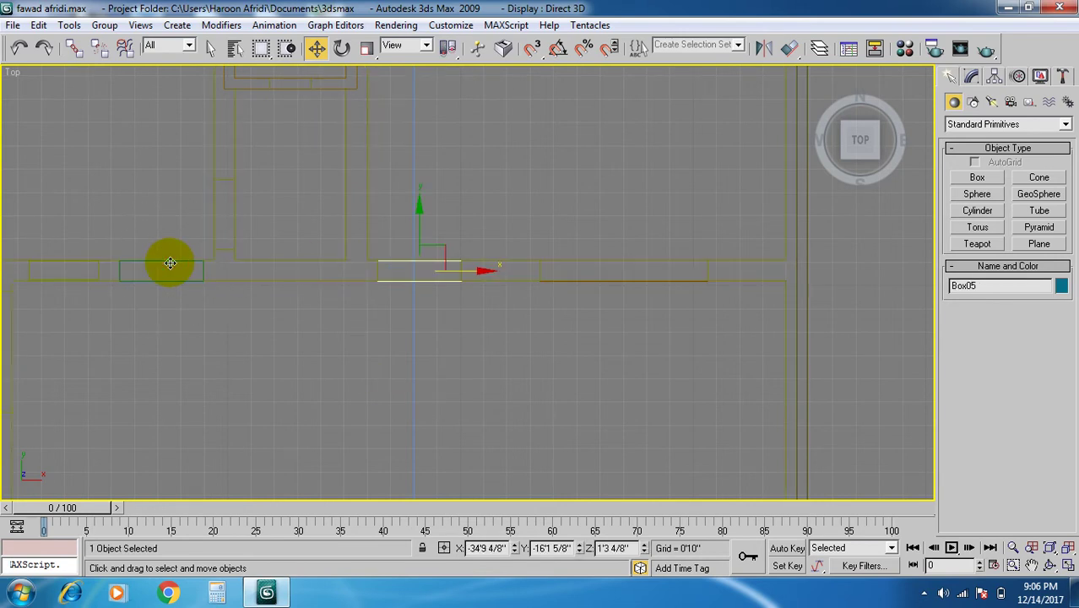
{"action": "left_click", "coordinate": [171, 260], "text": "ctrl"}
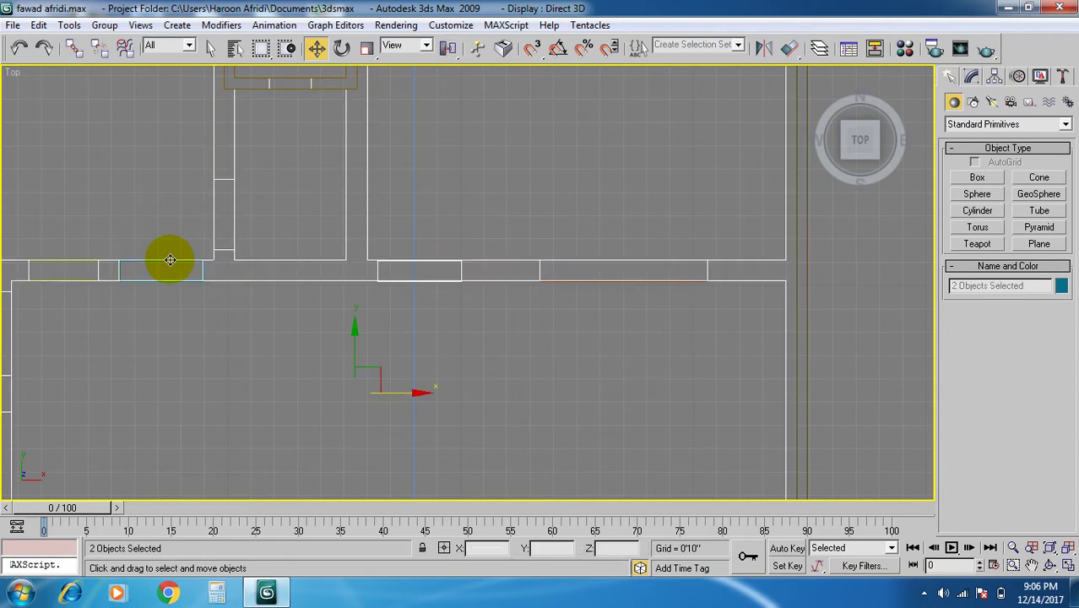
{"action": "left_click", "coordinate": [171, 261], "text": "alt"}
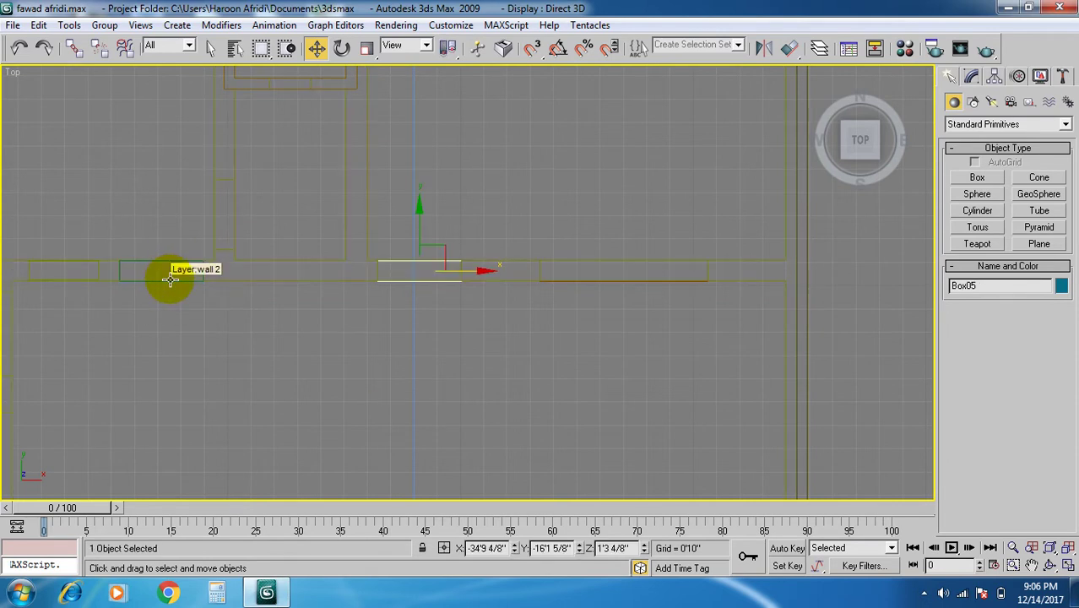
{"action": "left_click", "coordinate": [170, 279], "text": "ctrl"}
{"action": "left_click", "coordinate": [171, 280], "text": "alt"}
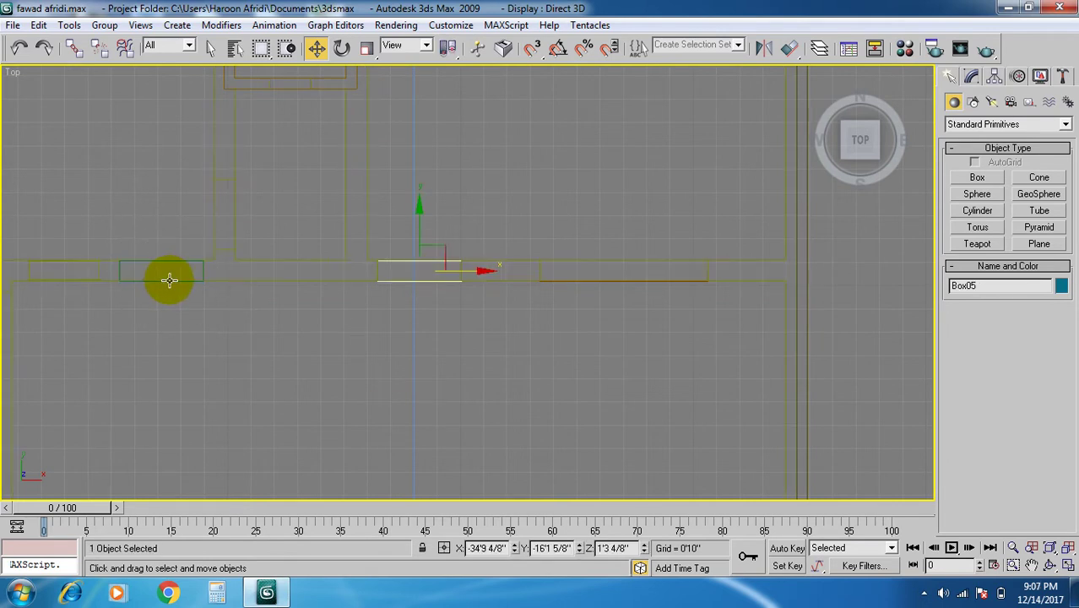
{"action": "left_click", "coordinate": [148, 262], "text": "ctrl"}
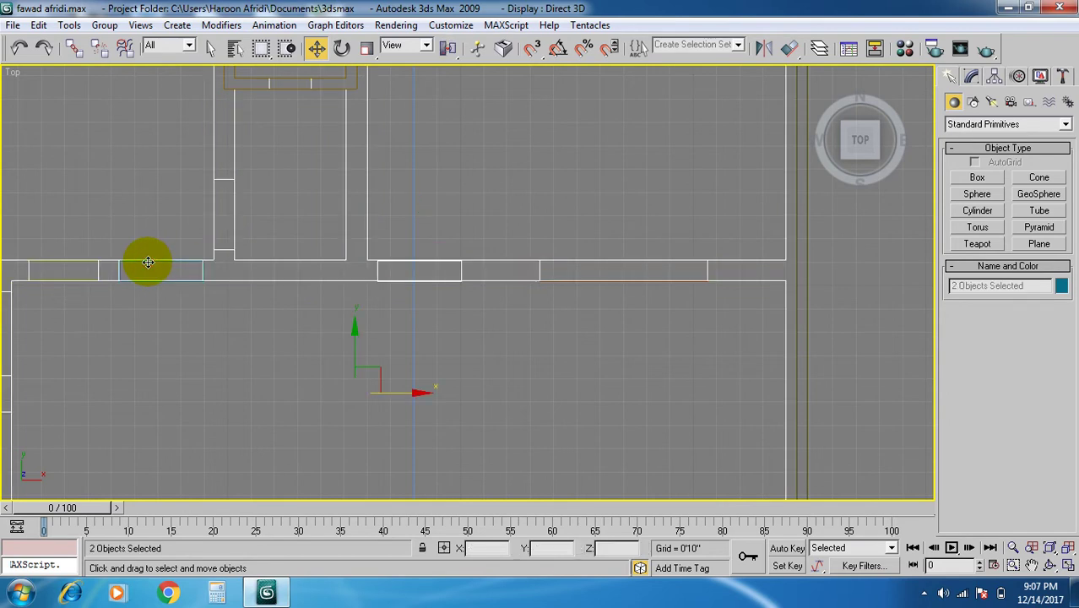
{"action": "left_click", "coordinate": [148, 262], "text": "alt"}
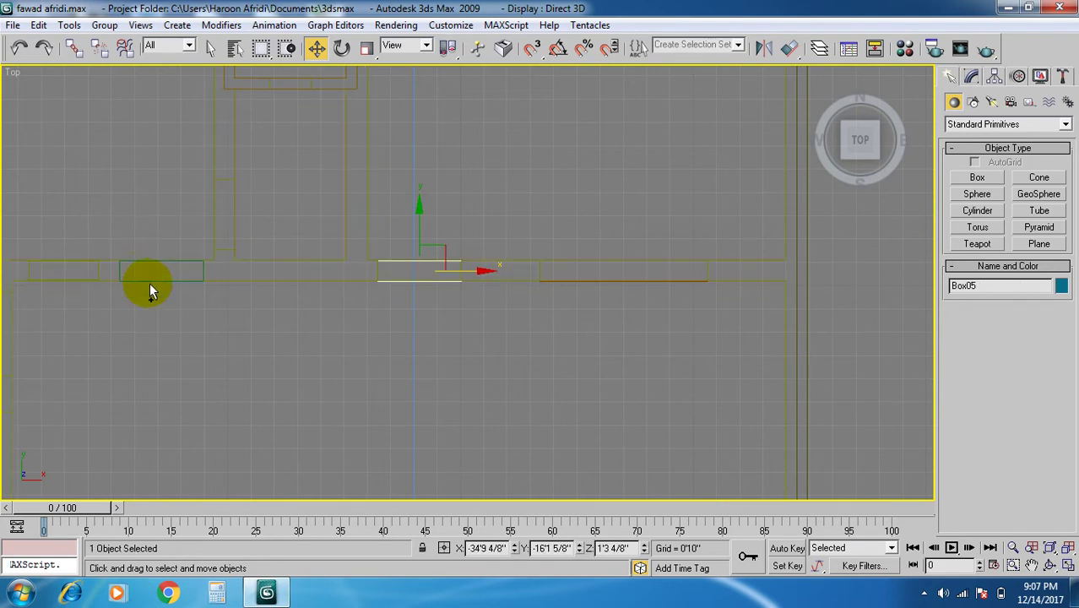
{"action": "left_click", "coordinate": [119, 271], "text": "ctrl"}
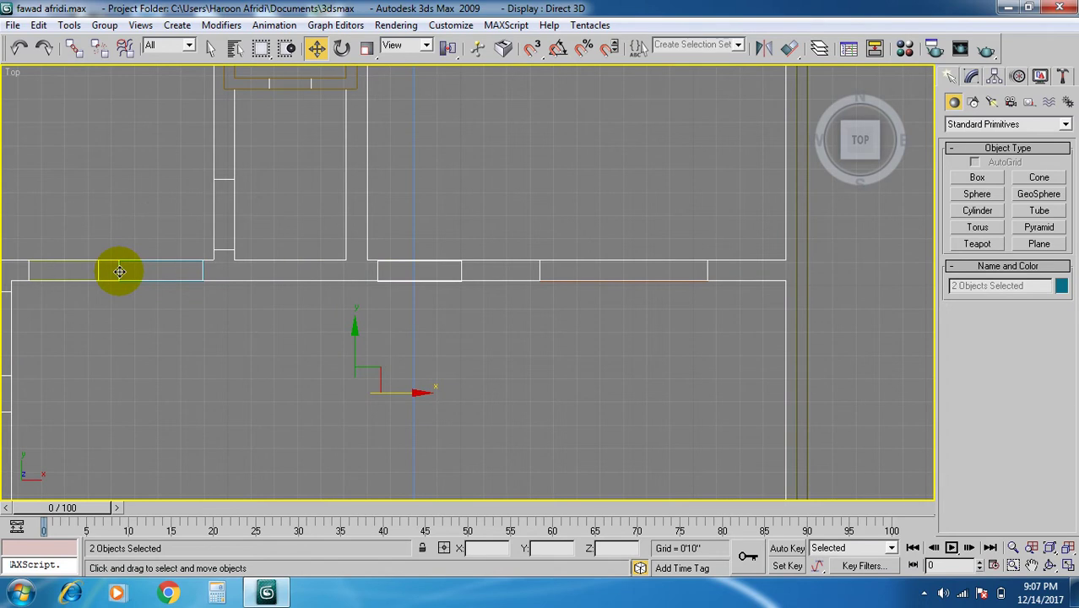
{"action": "left_click", "coordinate": [119, 271], "text": "alt"}
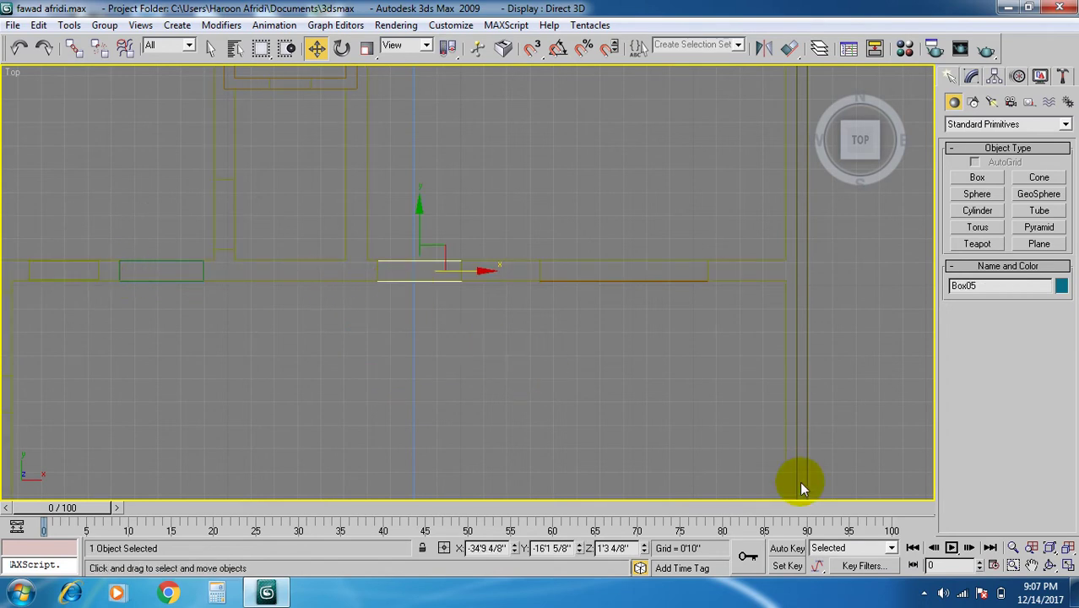
Make one copy of the selected ground-floor box straight up on the upper floor, at a height of about 13'2".
{"action": "left_click", "coordinate": [1069, 567]}
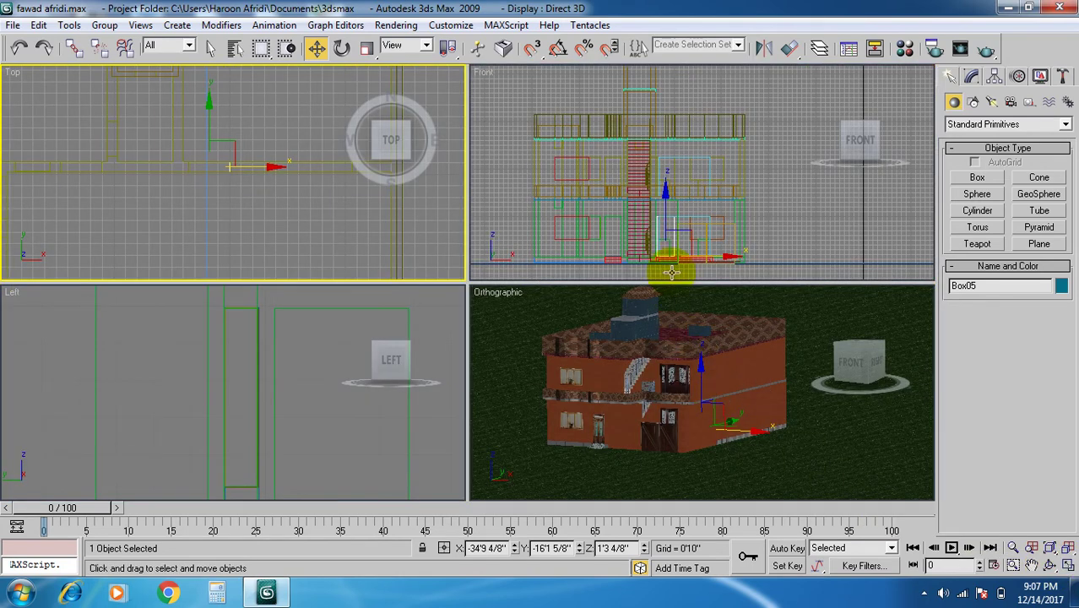
{"action": "left_click_drag", "start_coordinate": [666, 195], "coordinate": [664, 125]}
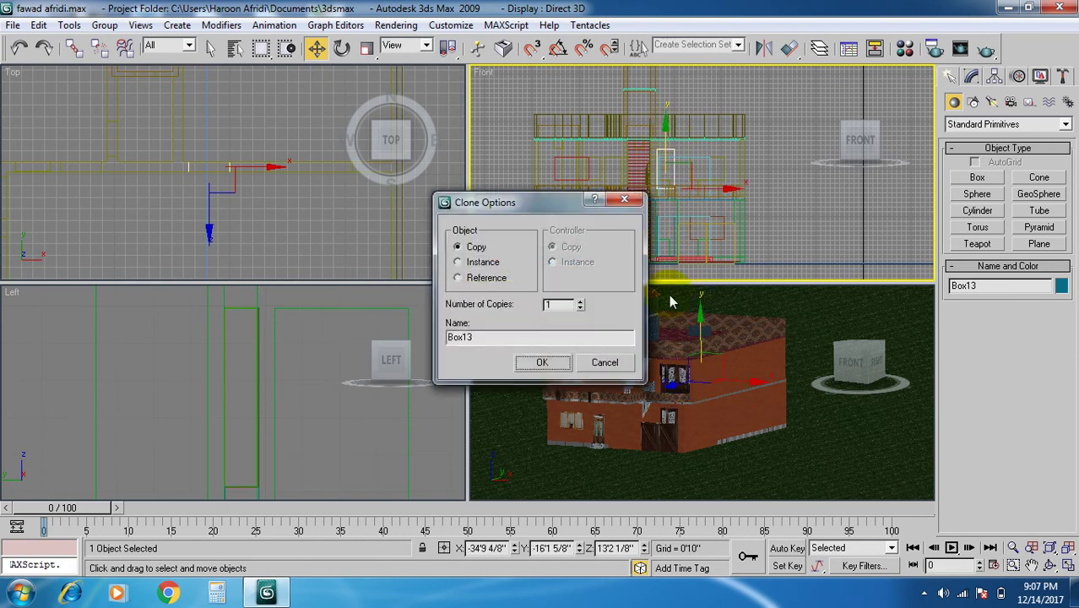
{"action": "left_click", "coordinate": [544, 364]}
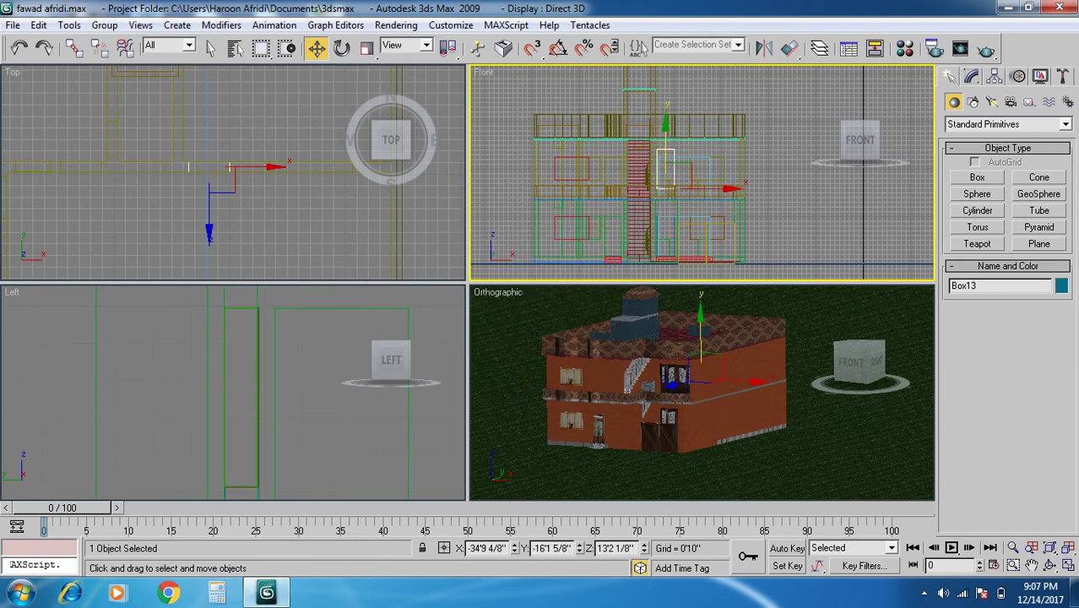
Lower the copied box in the front view to the base of the upper-floor opening, at a height of about 11'9".
{"action": "left_click", "coordinate": [1069, 570]}
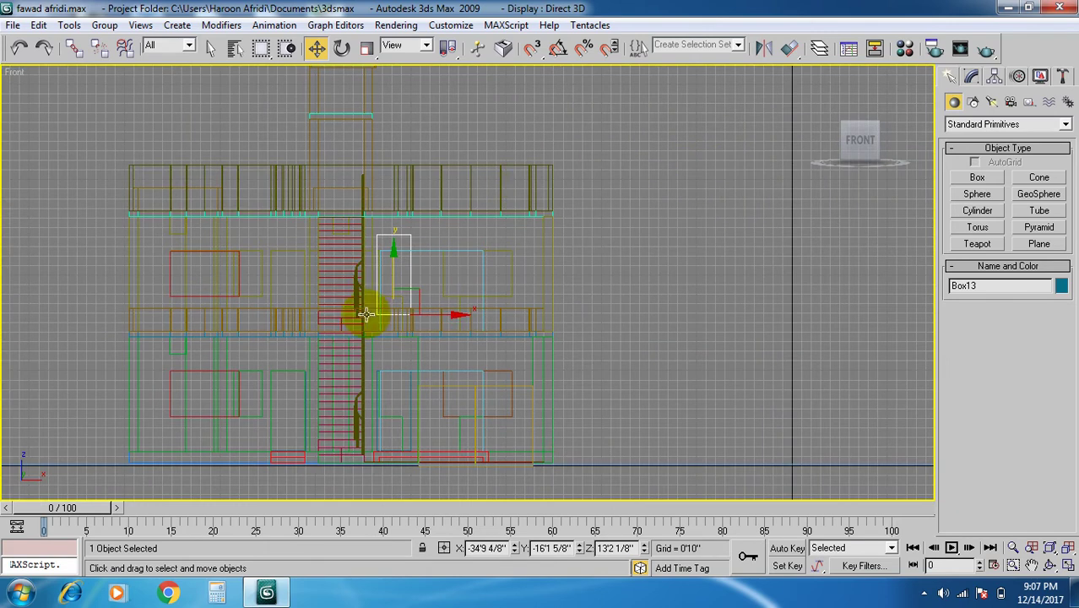
{"action": "scroll", "coordinate": [422, 327], "scroll_direction": "up", "scroll_amount": 5}
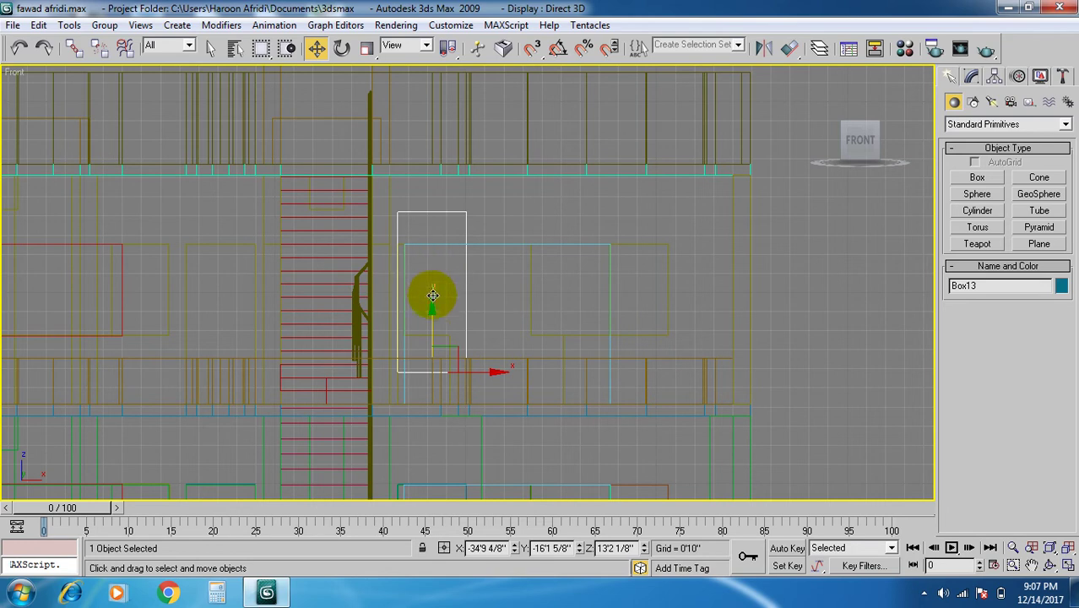
{"action": "left_click_drag", "start_coordinate": [433, 306], "coordinate": [433, 314]}
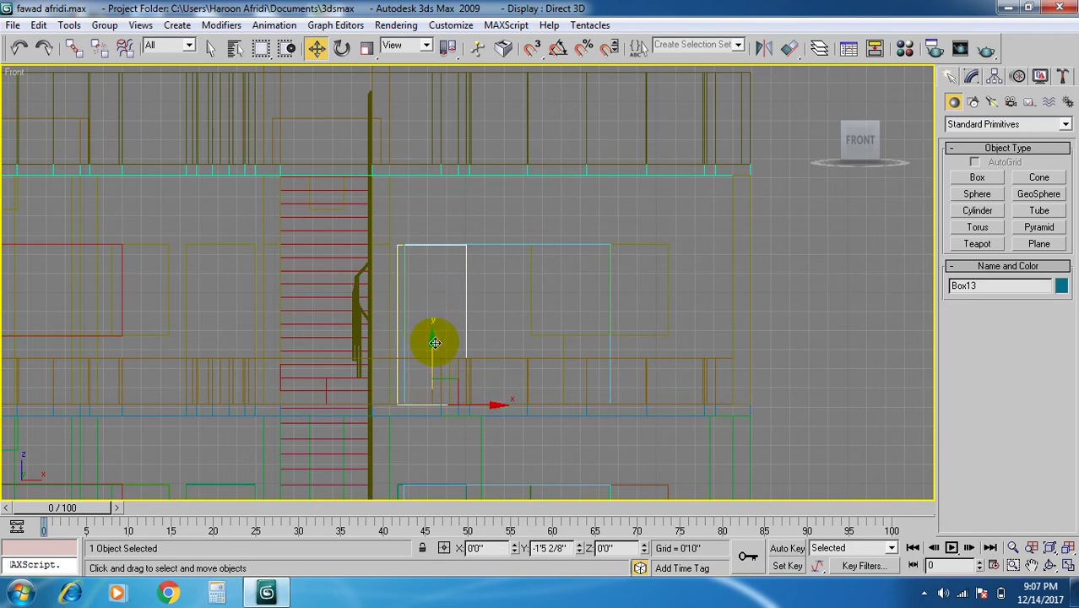
{"action": "scroll", "coordinate": [452, 387], "scroll_direction": "up", "scroll_amount": 4}
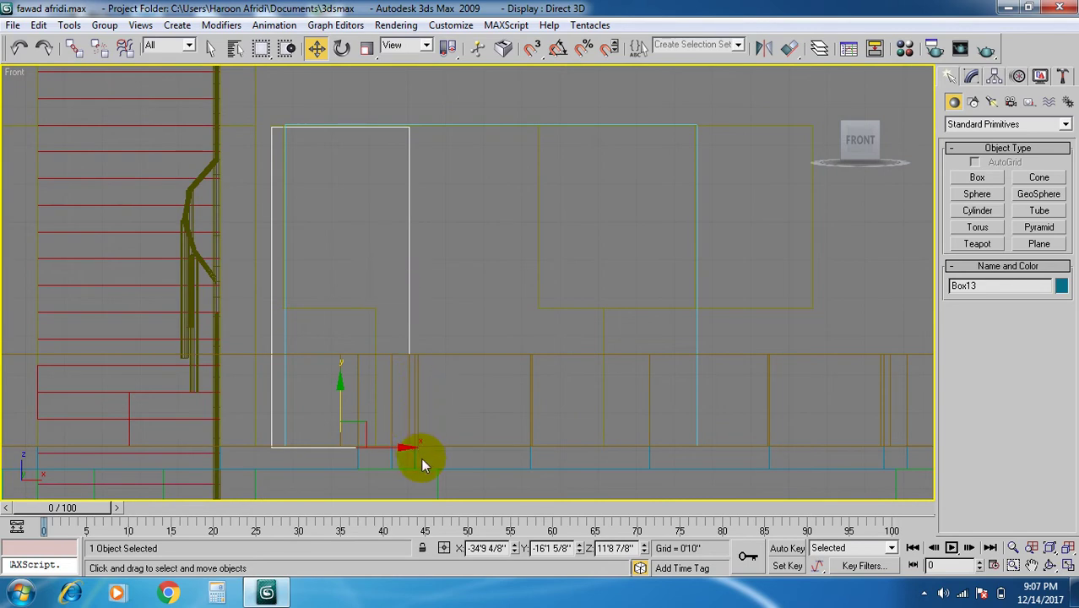
{"action": "mouse_move", "coordinate": [402, 444]}
{"action": "left_mouse_down"}
{"action": "mouse_move", "coordinate": [386, 444]}
{"action": "mouse_move", "coordinate": [812, 448]}
{"action": "mouse_move", "coordinate": [405, 451]}
{"action": "mouse_move", "coordinate": [417, 448]}
{"action": "mouse_move", "coordinate": [404, 443]}
{"action": "left_mouse_up"}
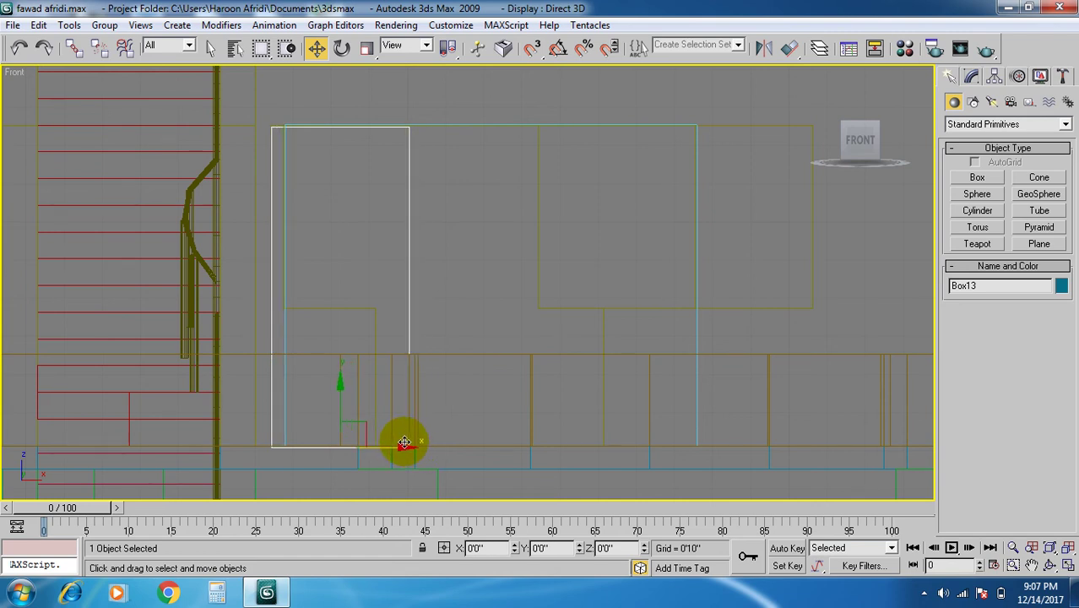
{"action": "left_click_drag", "start_coordinate": [405, 443], "coordinate": [404, 442]}
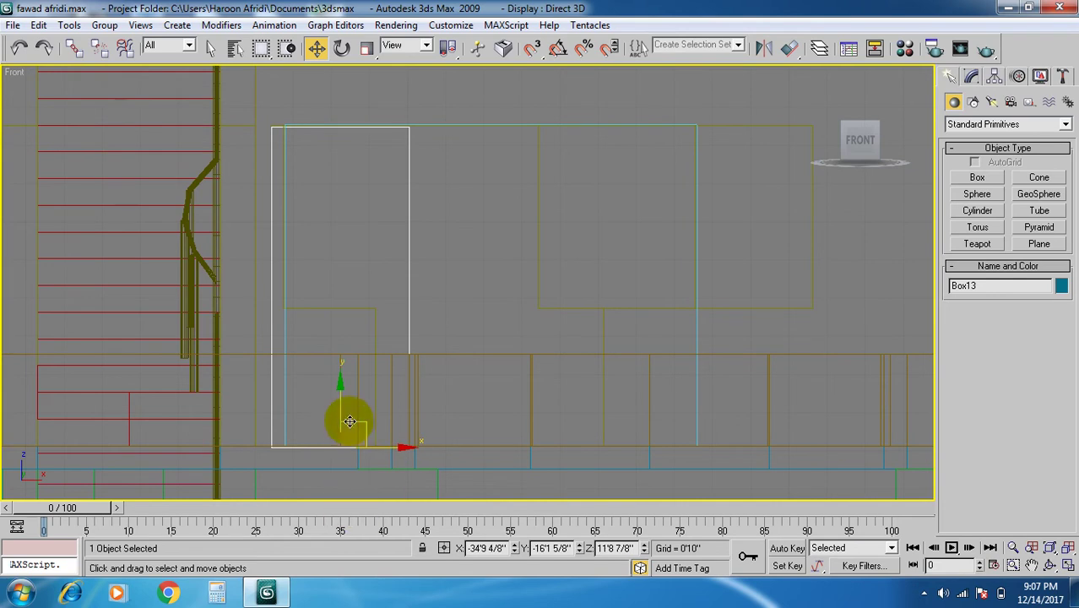
{"action": "left_click_drag", "start_coordinate": [339, 381], "coordinate": [342, 373]}
Deselect the copied box by selecting the upper-floor wall in the front view, and return to the four-viewport layout.
{"action": "middle_click_drag", "start_coordinate": [385, 414], "coordinate": [583, 383]}
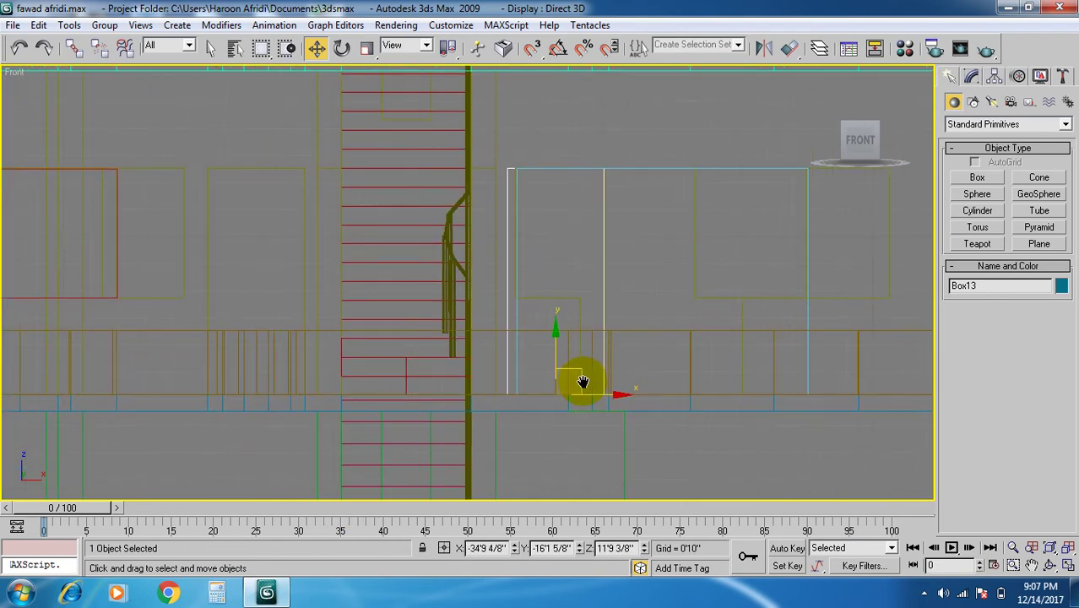
{"action": "left_click", "coordinate": [468, 124]}
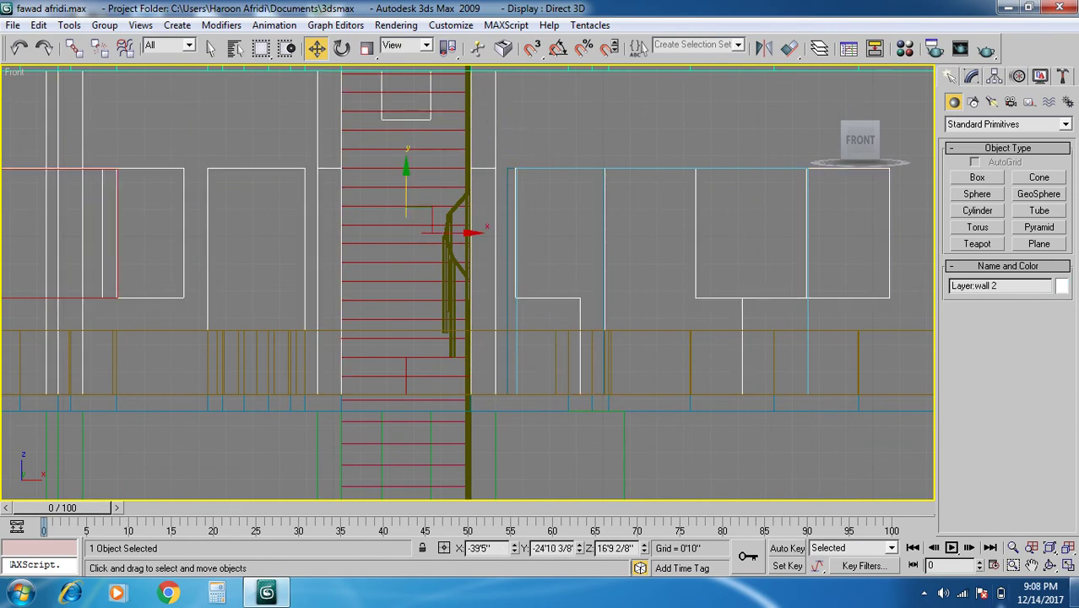
{"action": "left_click", "coordinate": [1069, 565]}
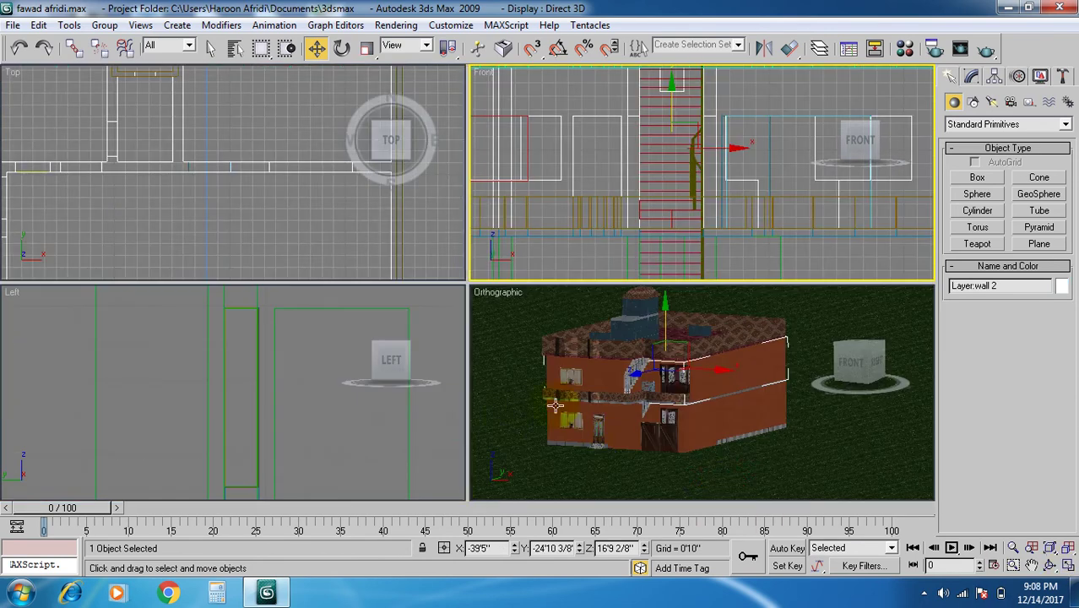
Hide the front staircase and its handrail in the orthographic view.
{"action": "left_click", "coordinate": [650, 453]}
{"action": "scroll", "coordinate": [615, 386], "scroll_direction": "up", "scroll_amount": 4}
{"action": "scroll", "coordinate": [589, 376], "scroll_direction": "up", "scroll_amount": 3}
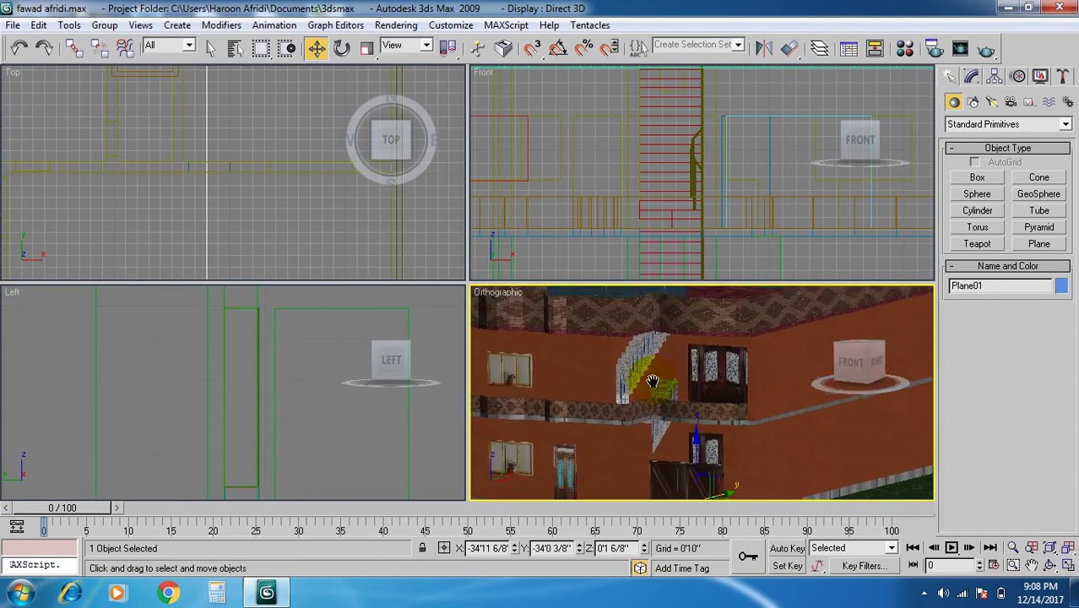
{"action": "left_click", "coordinate": [616, 351]}
{"action": "right_click", "coordinate": [616, 353]}
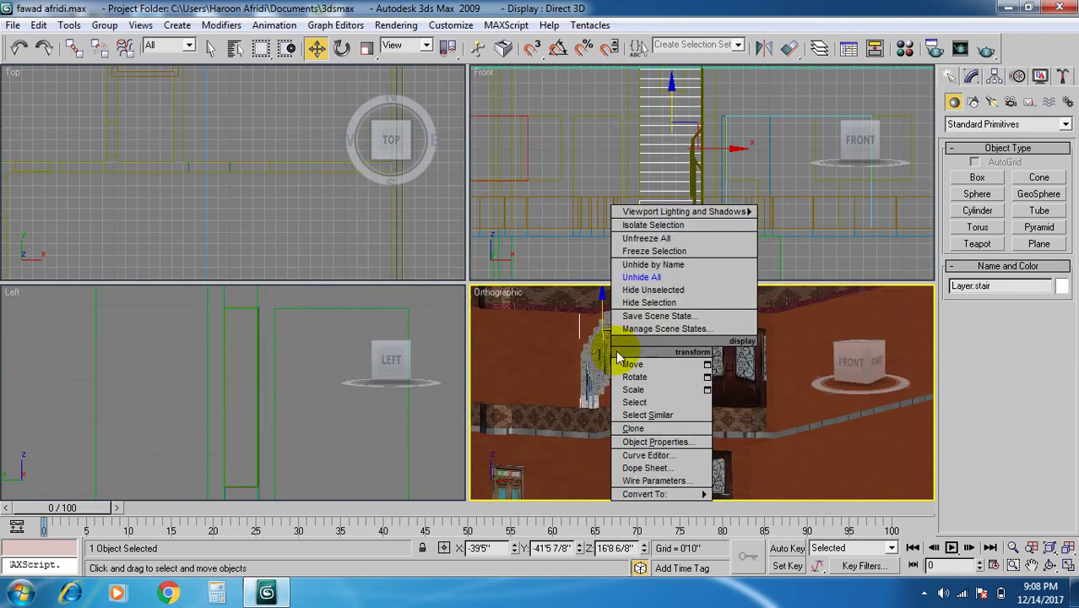
{"action": "left_click", "coordinate": [634, 304]}
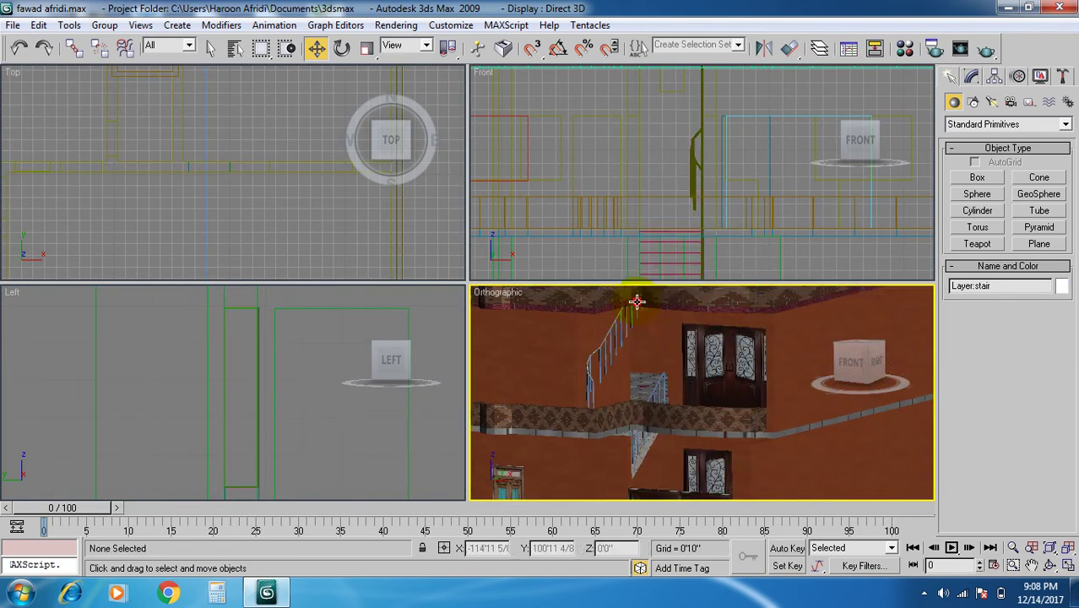
{"action": "left_click", "coordinate": [603, 346]}
{"action": "right_click", "coordinate": [601, 343]}
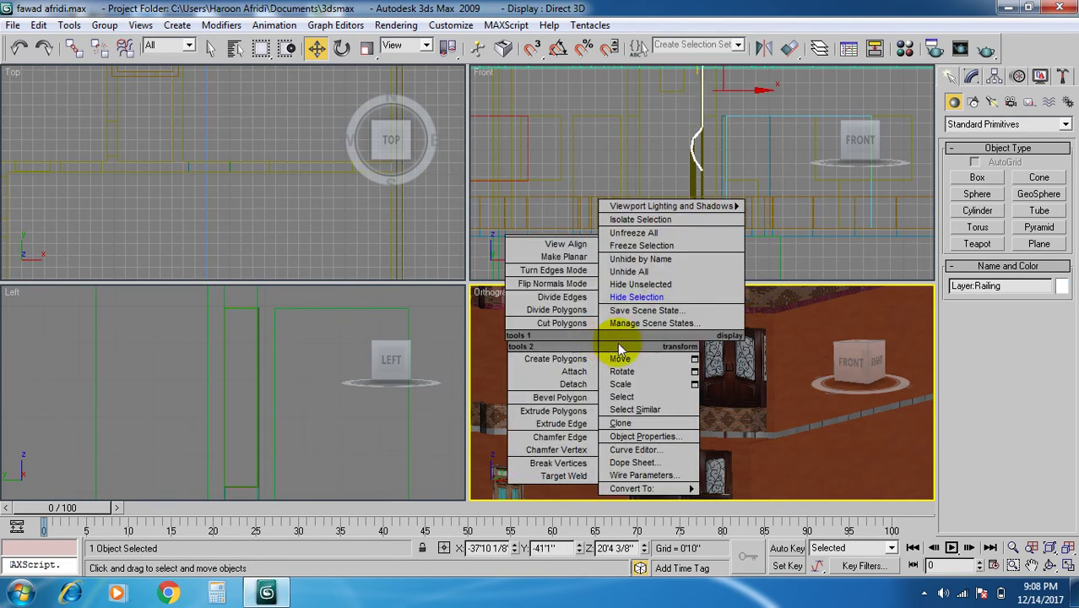
{"action": "left_click", "coordinate": [637, 297]}
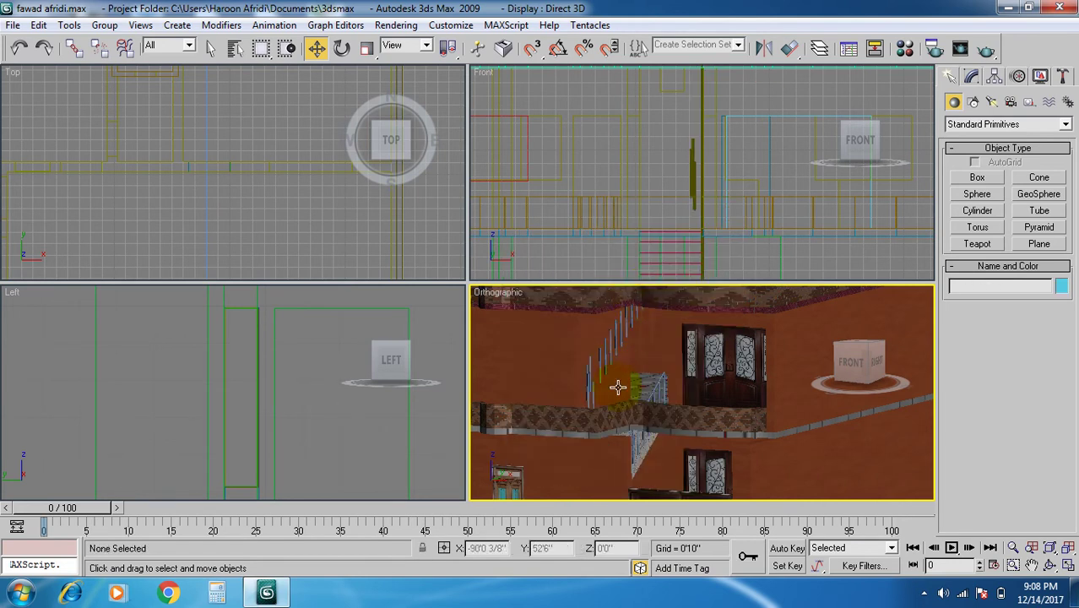
Try to select and delete the remaining stair railing balusters in the orthographic view, and undo the deletion.
{"action": "left_click", "coordinate": [607, 344]}
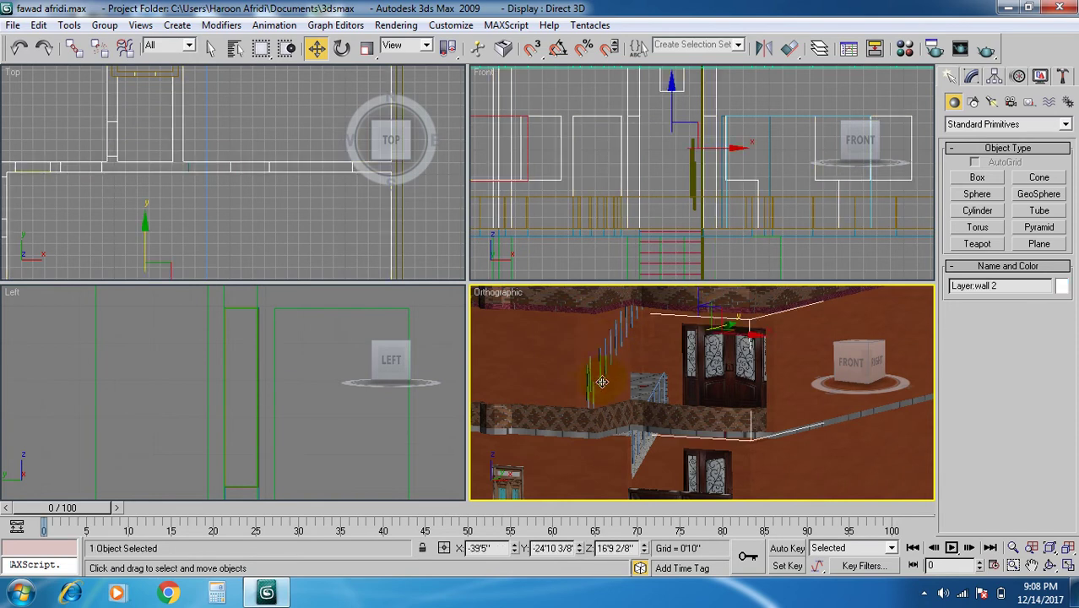
{"action": "scroll", "coordinate": [585, 398], "scroll_direction": "up", "scroll_amount": 6}
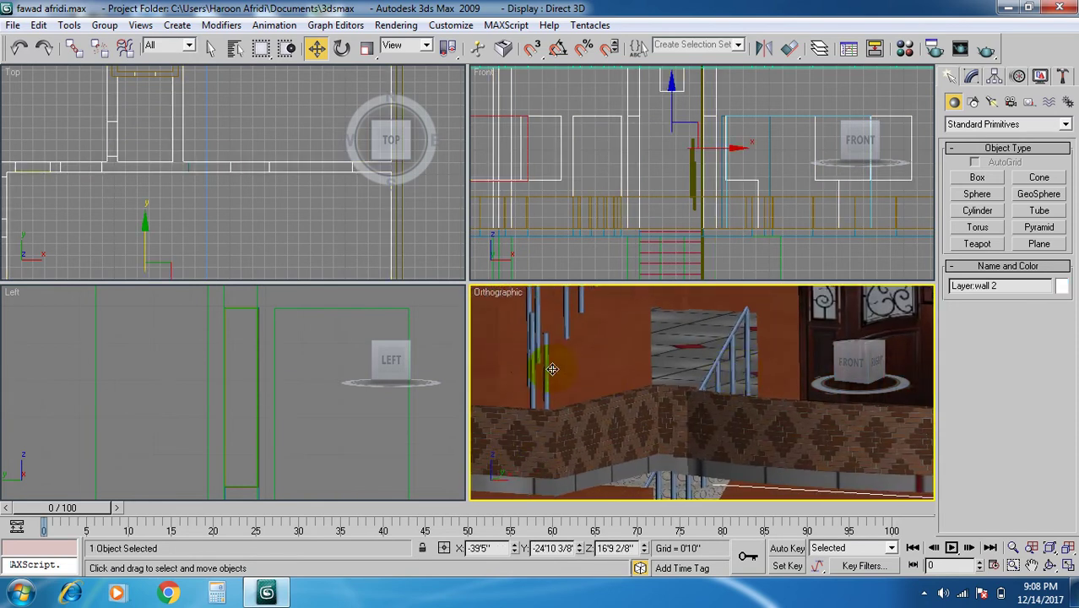
{"action": "left_click", "coordinate": [547, 348]}
{"action": "left_click", "coordinate": [546, 346]}
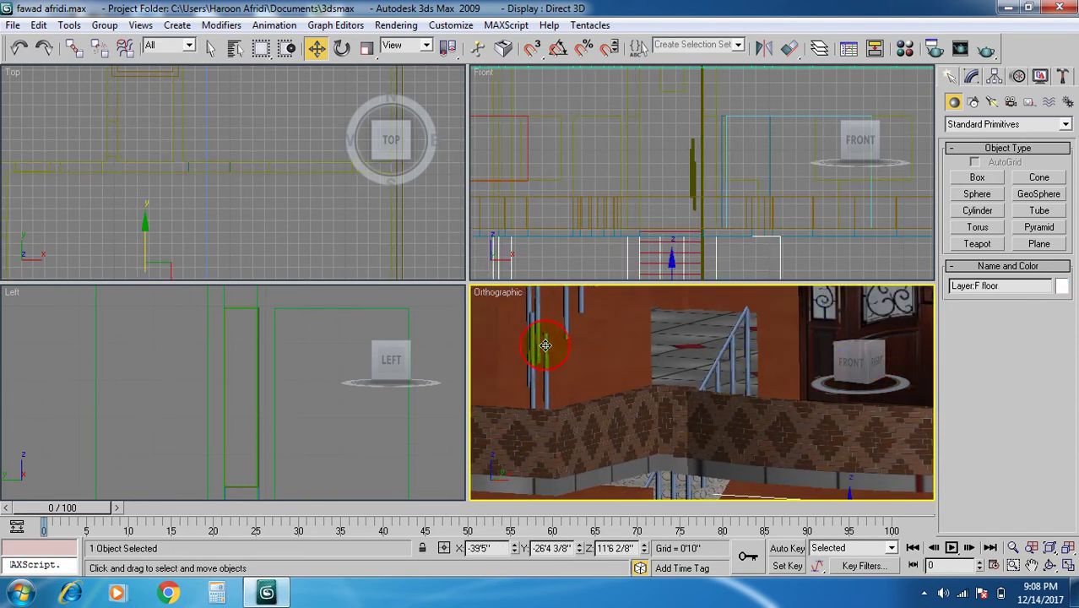
{"action": "left_click", "coordinate": [545, 342]}
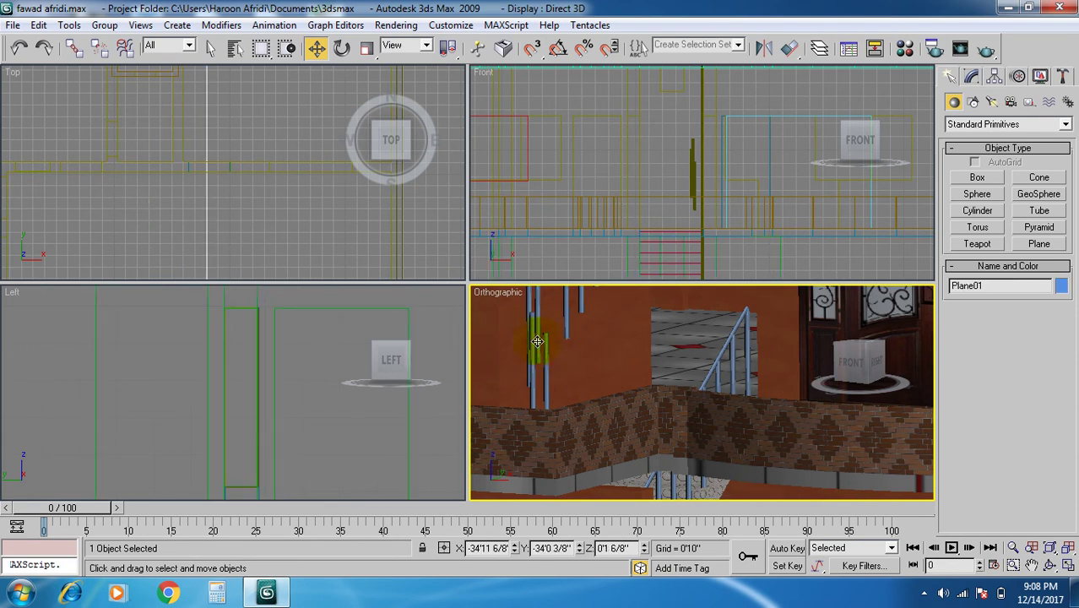
{"action": "left_click", "coordinate": [533, 339]}
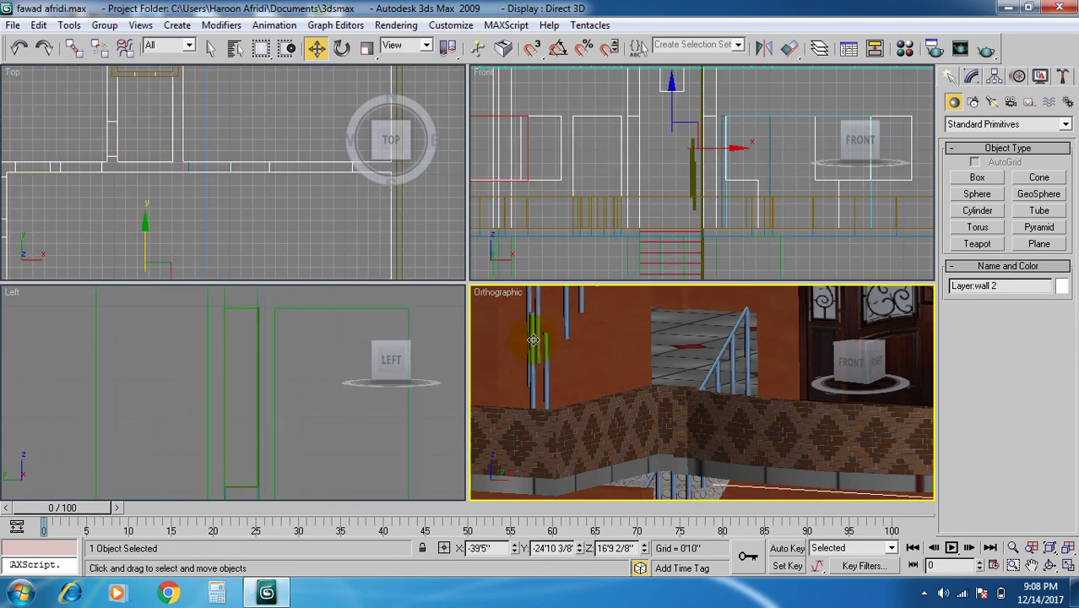
{"action": "key", "text": "Delete"}
{"action": "key", "text": "ctrl+z"}
{"action": "scroll", "coordinate": [650, 193], "scroll_direction": "down", "scroll_amount": 8}
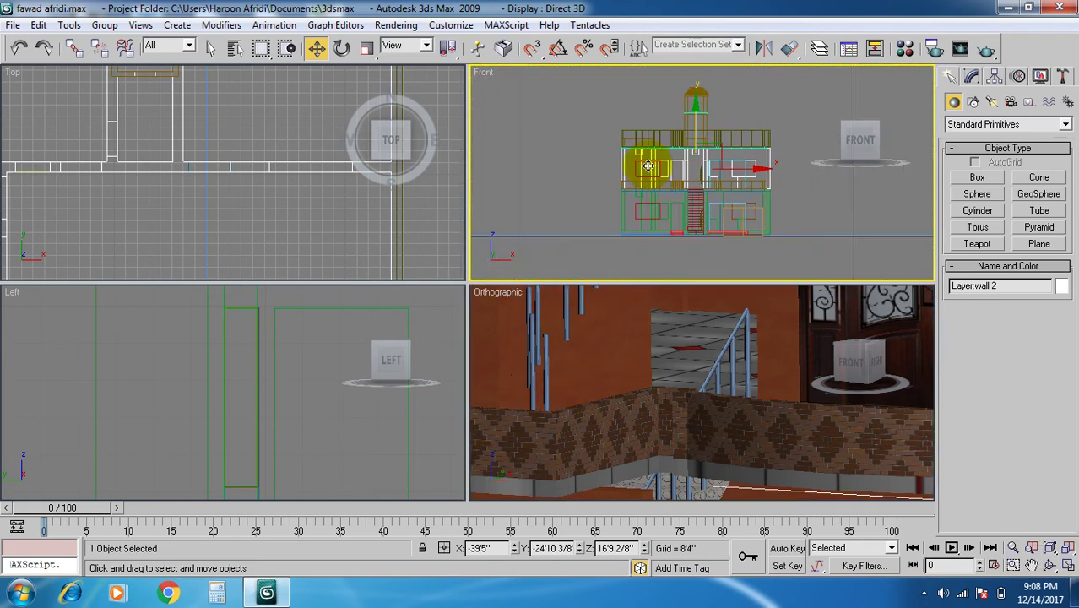
{"action": "scroll", "coordinate": [680, 198], "scroll_direction": "up", "scroll_amount": 8}
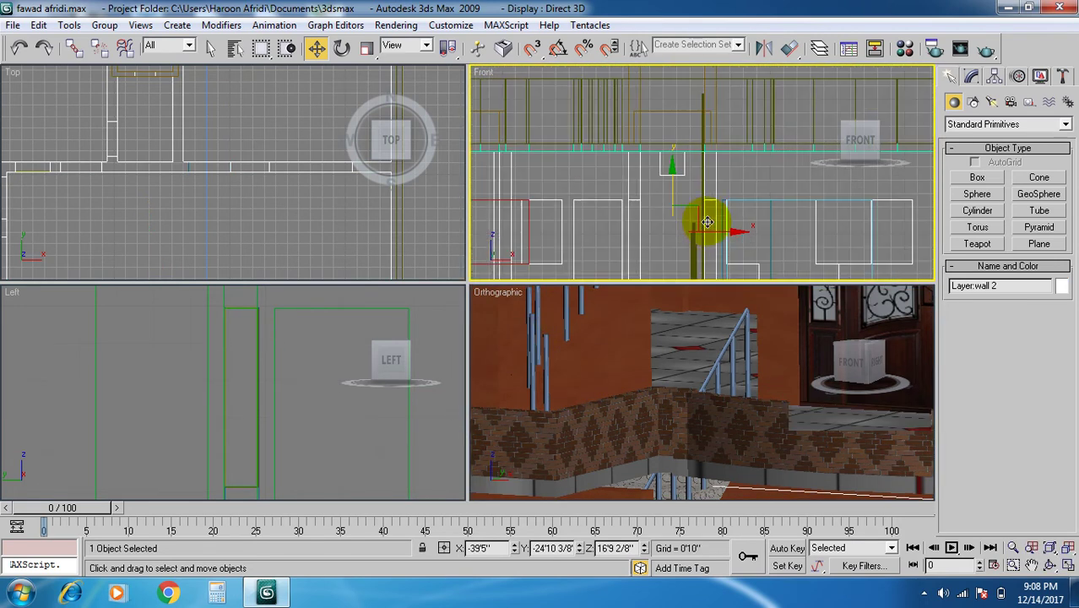
{"action": "middle_click_drag", "start_coordinate": [700, 215], "coordinate": [700, 177]}
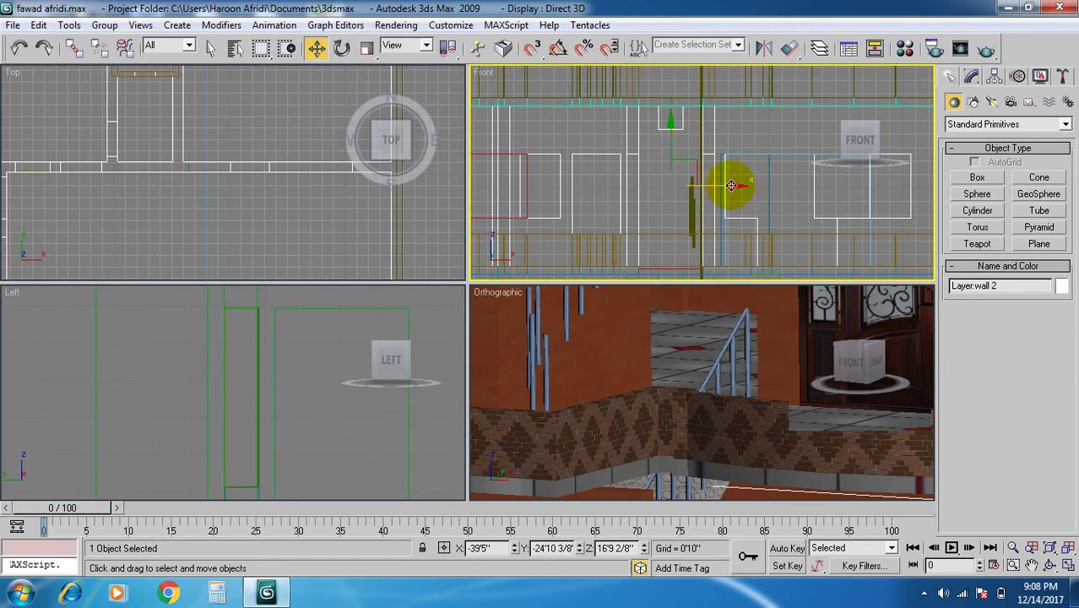
{"action": "left_click_drag", "start_coordinate": [735, 184], "coordinate": [692, 191], "text": "shift"}
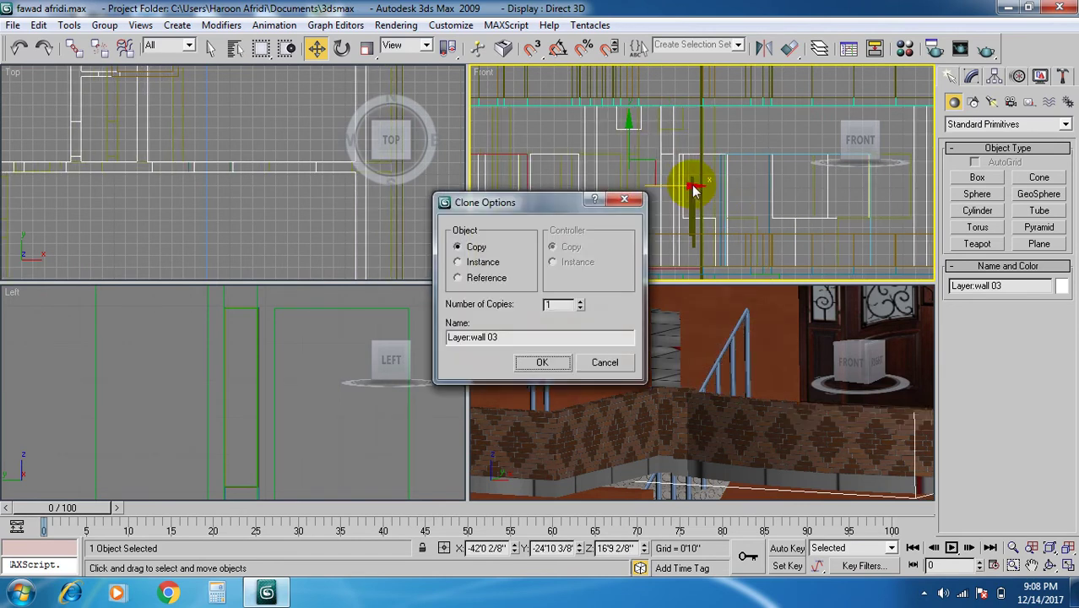
{"action": "key", "text": "Escape"}
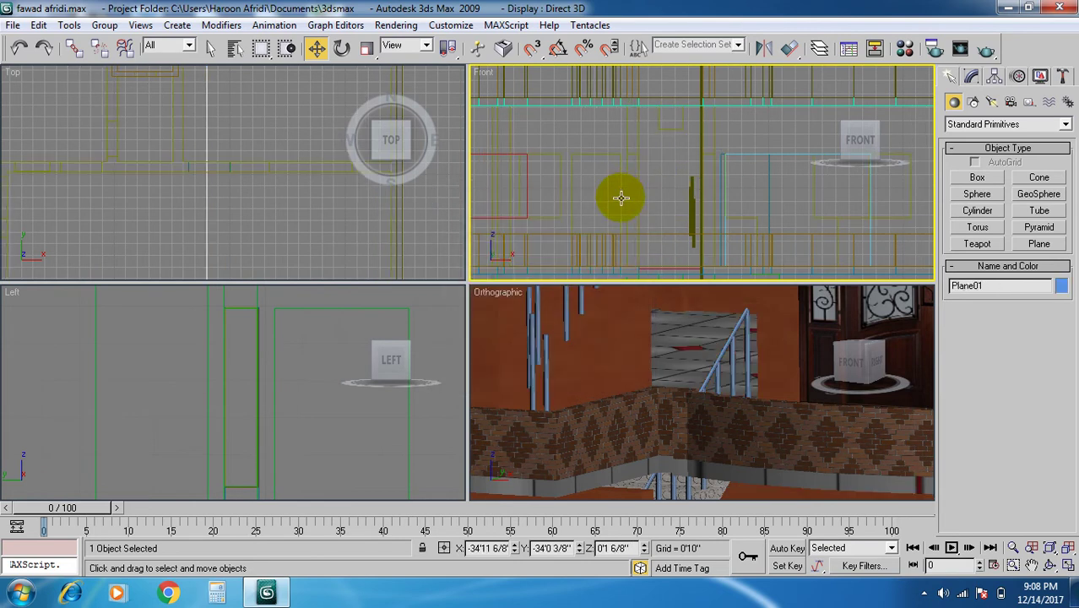
Try to select the upper-floor copy of the door box in the front view.
{"action": "scroll", "coordinate": [718, 202], "scroll_direction": "down", "scroll_amount": 3}
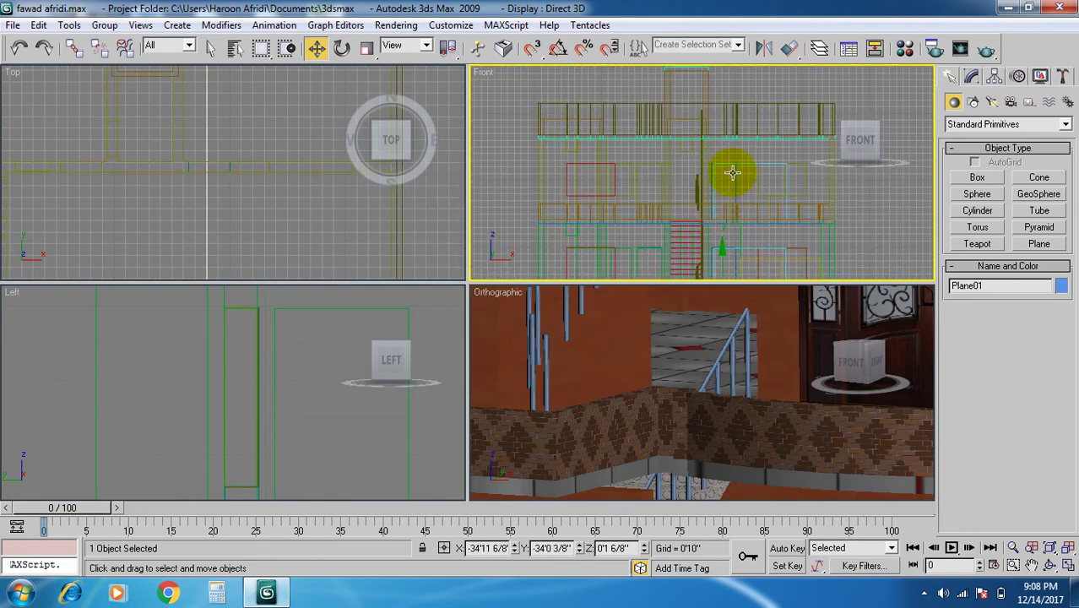
{"action": "left_click", "coordinate": [733, 166]}
{"action": "scroll", "coordinate": [728, 201], "scroll_direction": "up", "scroll_amount": 4}
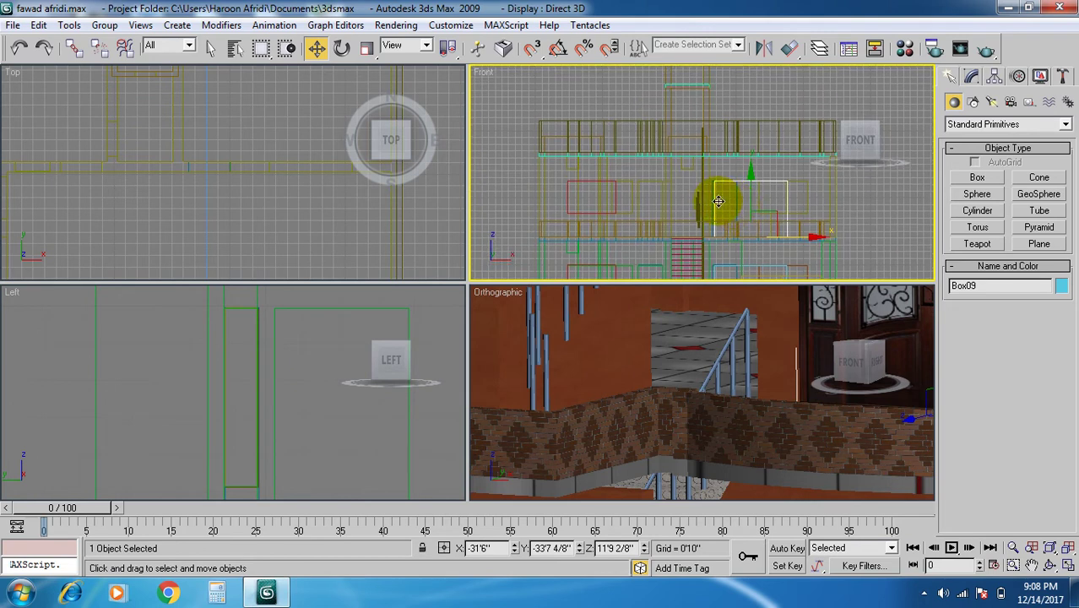
{"action": "left_click", "coordinate": [725, 195]}
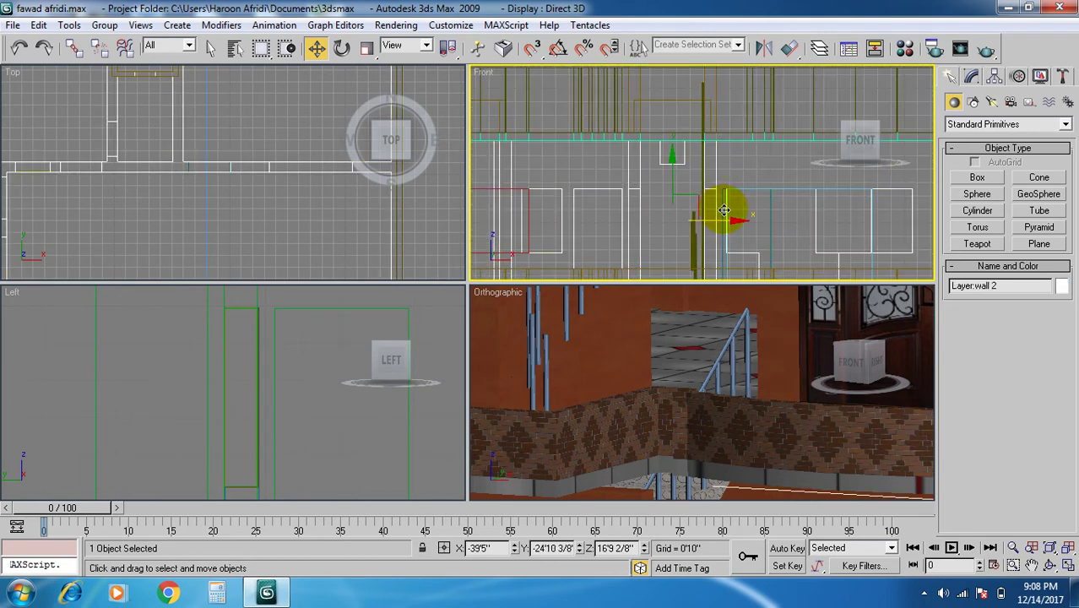
{"action": "scroll", "coordinate": [724, 211], "scroll_direction": "down", "scroll_amount": 3}
{"action": "scroll", "coordinate": [702, 328], "scroll_direction": "down", "scroll_amount": 4}
{"action": "scroll", "coordinate": [284, 214], "scroll_direction": "up", "scroll_amount": 4}
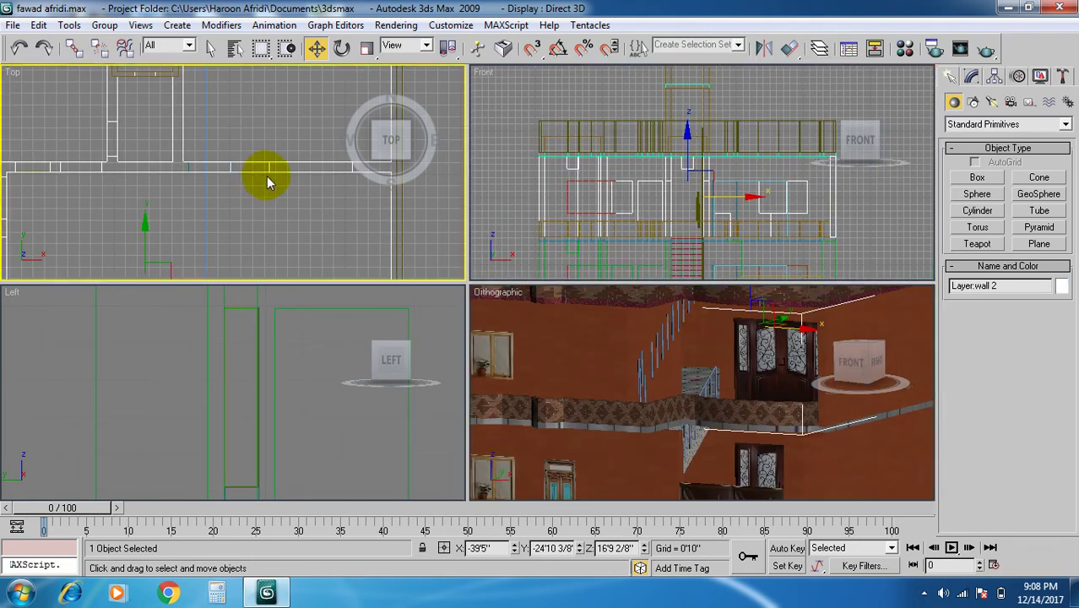
Select the upper-floor door box Box13 in the cross wall, in the enlarged top view.
{"action": "scroll", "coordinate": [223, 184], "scroll_direction": "up", "scroll_amount": 4}
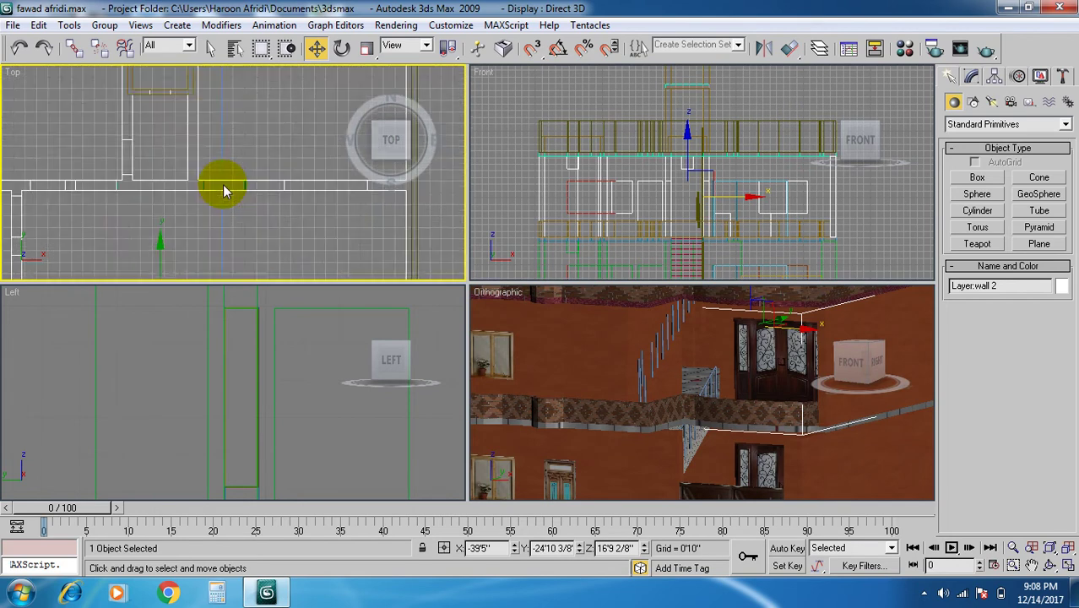
{"action": "left_click_drag", "start_coordinate": [254, 197], "coordinate": [253, 197]}
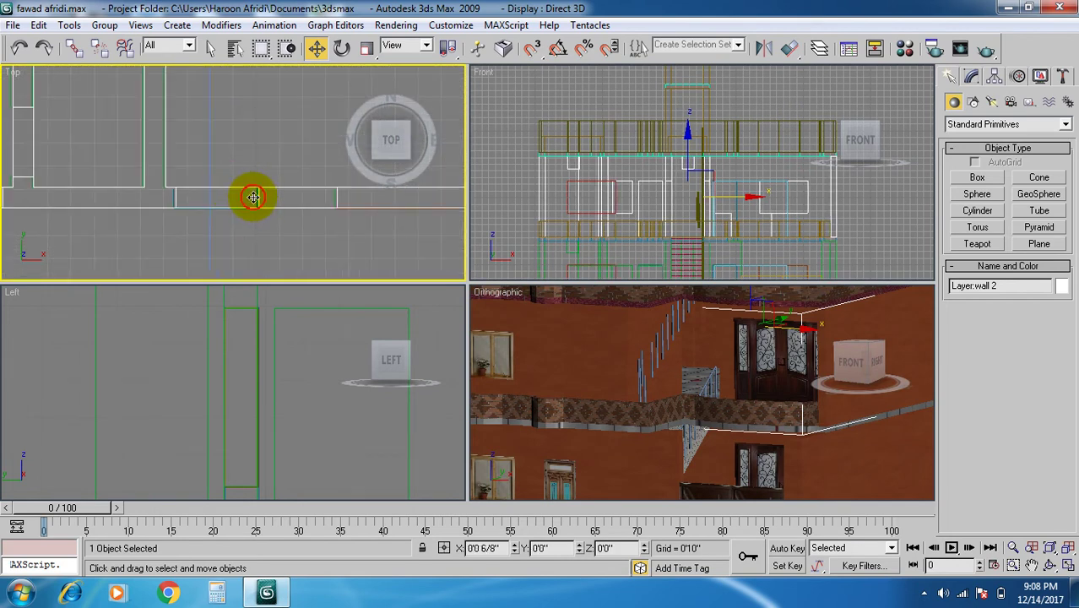
{"action": "left_click", "coordinate": [238, 182]}
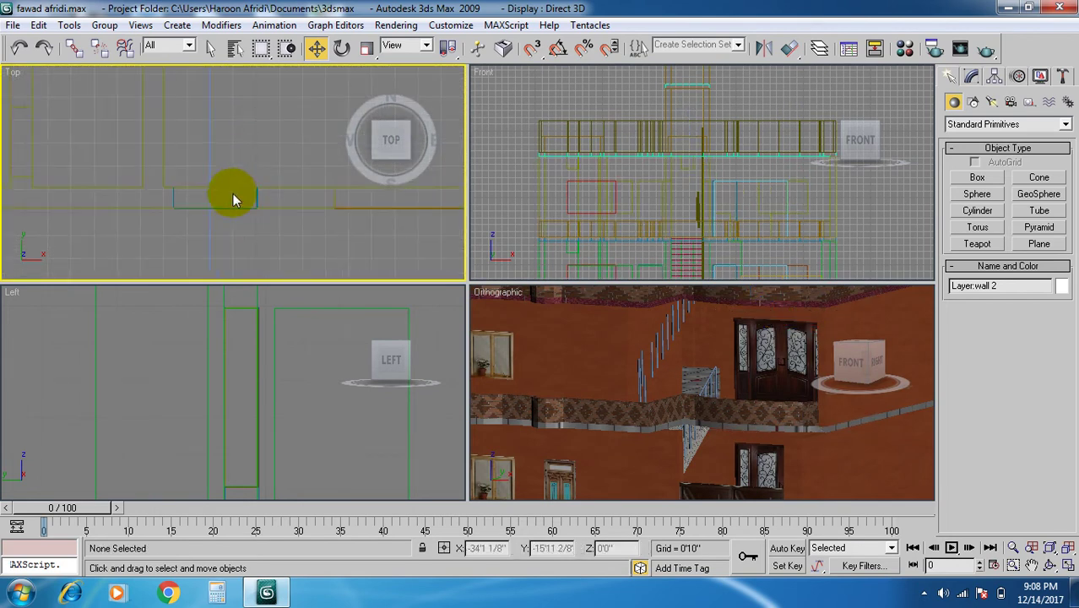
{"action": "left_click", "coordinate": [215, 205]}
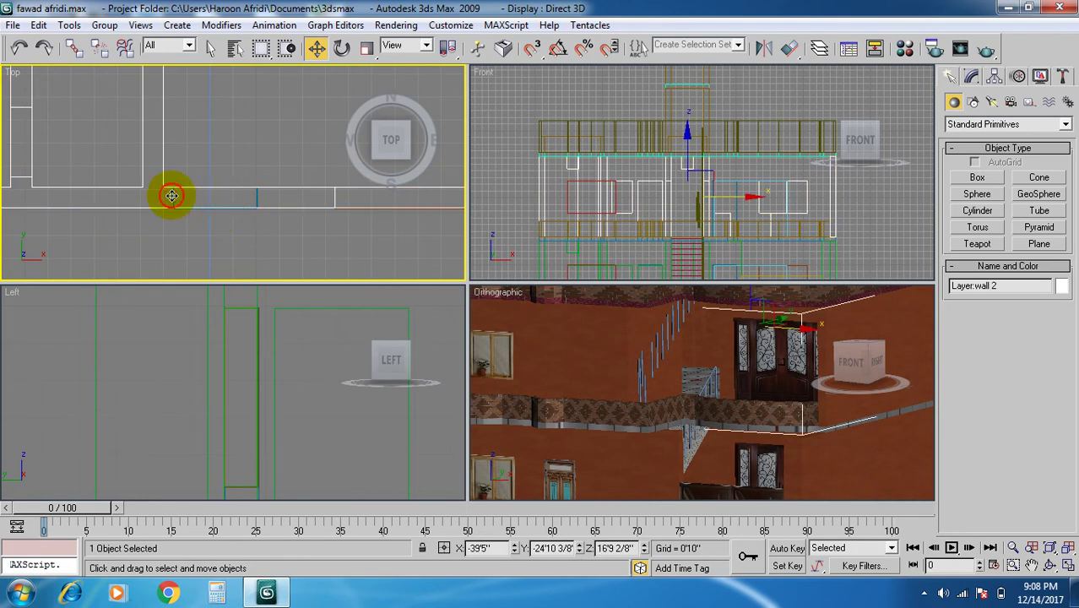
{"action": "left_click", "coordinate": [172, 200]}
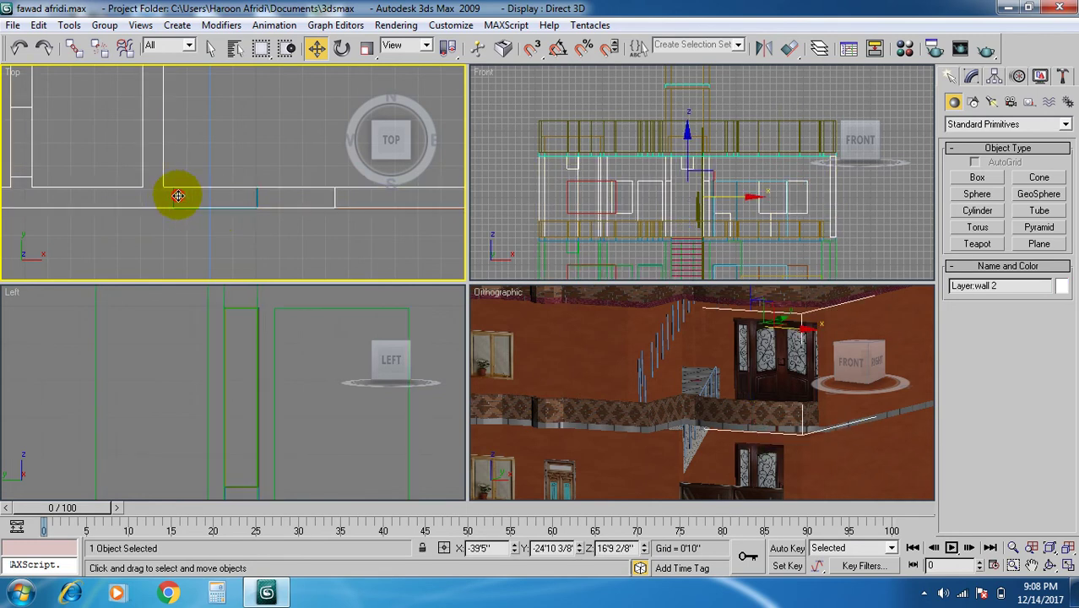
{"action": "left_click", "coordinate": [174, 195]}
{"action": "left_click", "coordinate": [174, 196]}
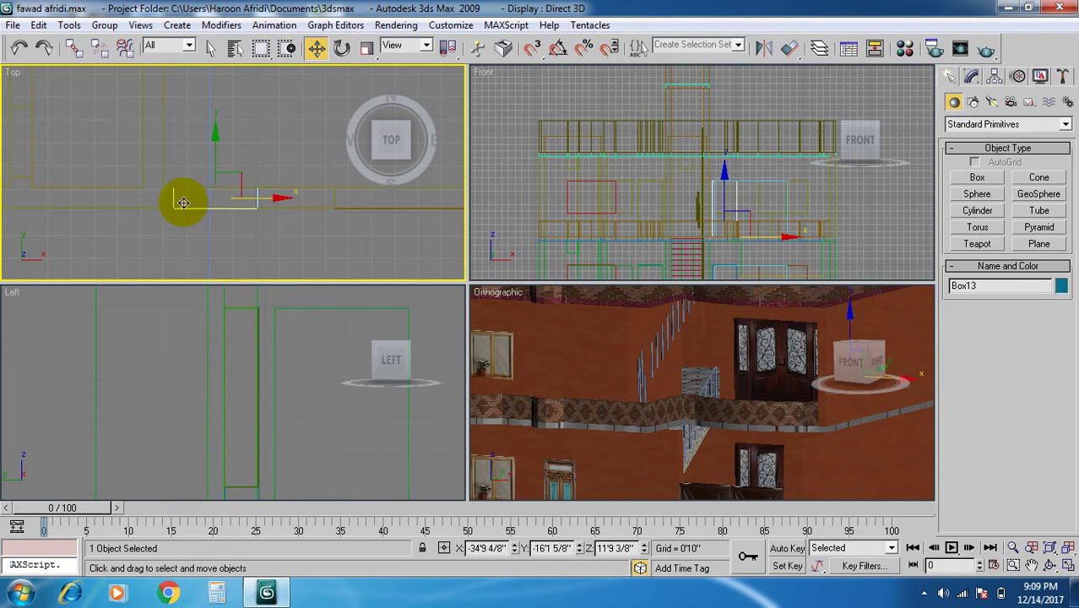
Make one copy of Box13 sideways past the staircase on the upper floor, at an X position of about -44'0 5/8".
{"action": "left_click_drag", "start_coordinate": [212, 133], "coordinate": [216, 114]}
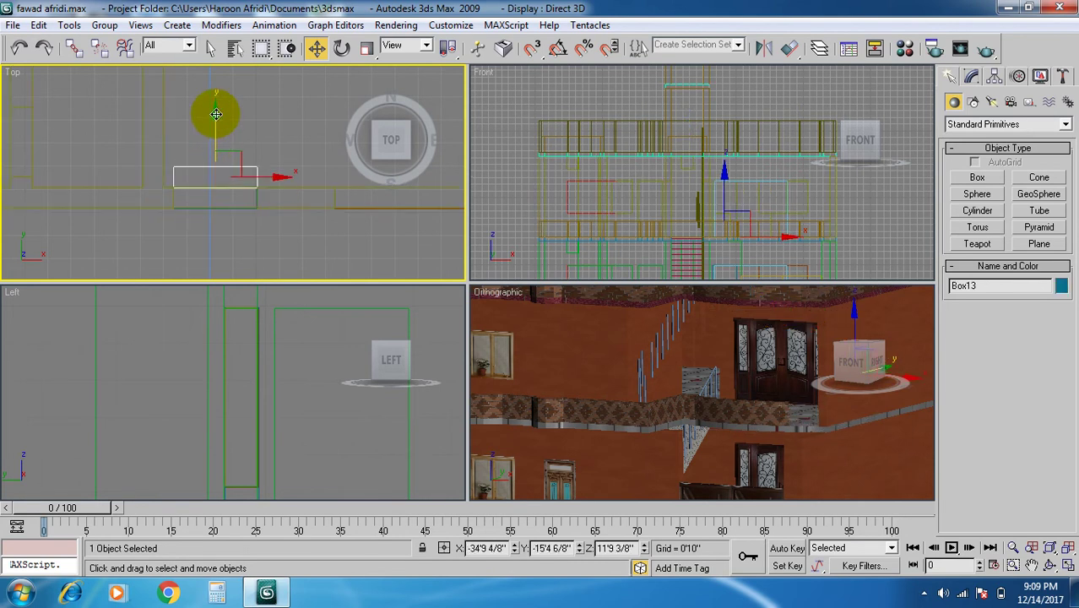
{"action": "key", "text": "ctrl+z"}
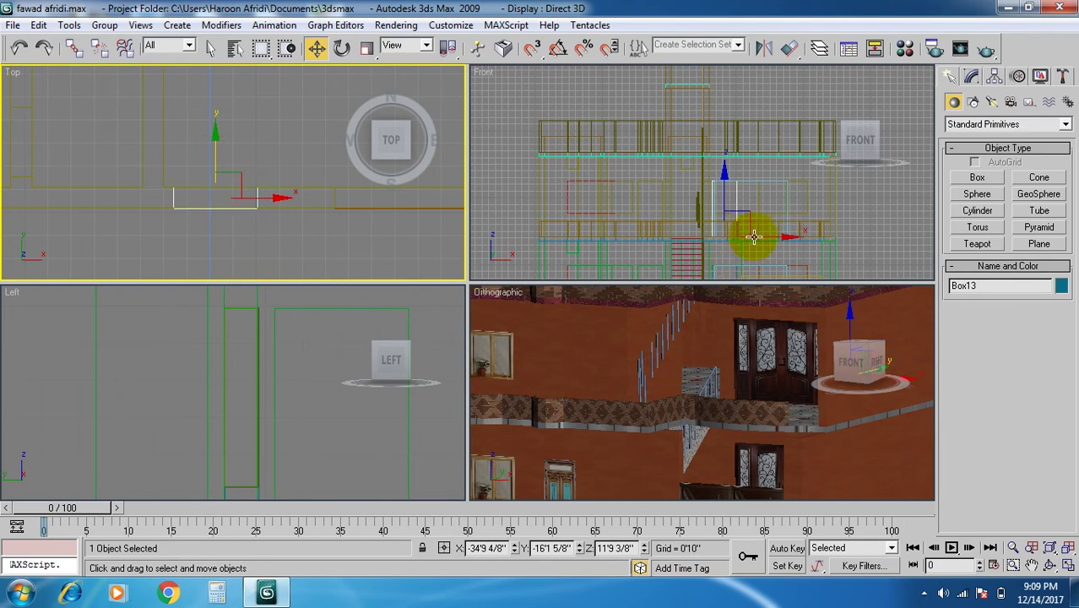
{"action": "left_click_drag", "start_coordinate": [784, 236], "coordinate": [710, 237], "text": "shift"}
{"action": "left_click", "coordinate": [530, 369]}
Fine-tune the new copy's sideways position in the front view to X -44'0 4/8".
{"action": "scroll", "coordinate": [639, 253], "scroll_direction": "up", "scroll_amount": 5}
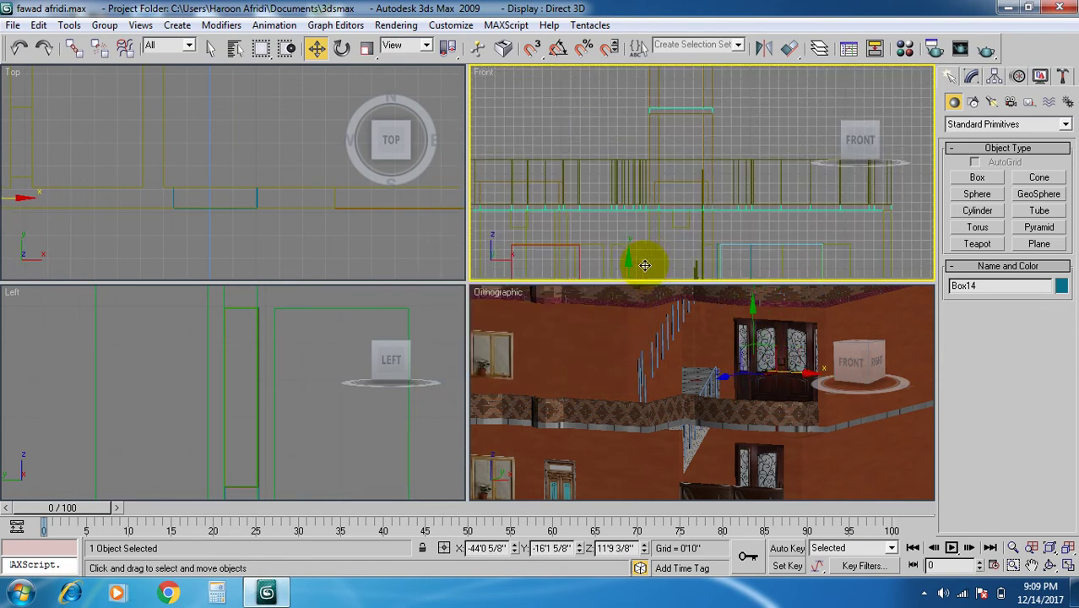
{"action": "middle_click_drag", "start_coordinate": [637, 209], "coordinate": [668, 128]}
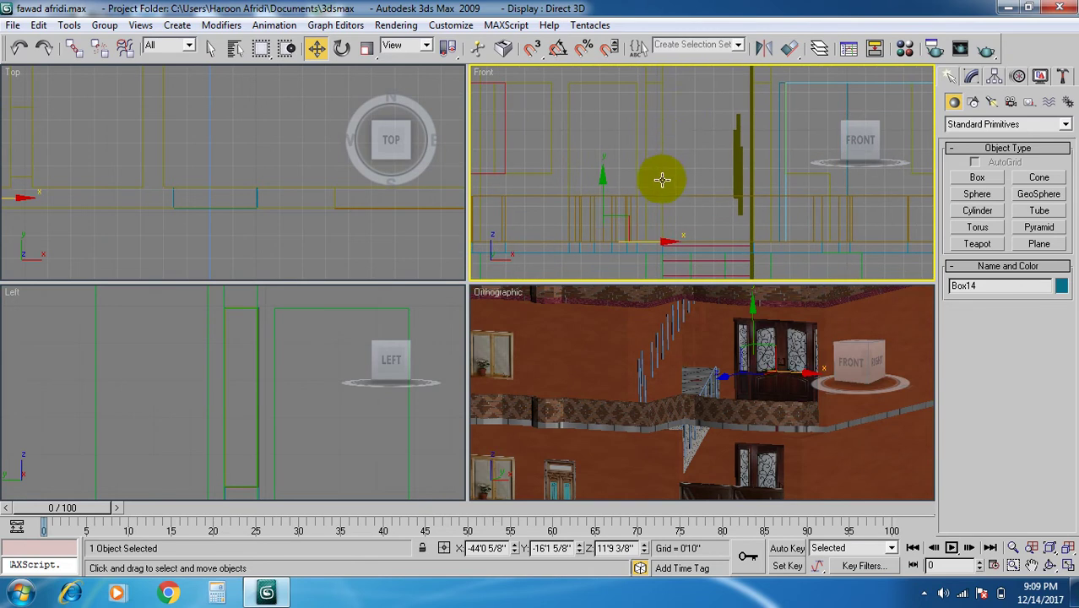
{"action": "mouse_move", "coordinate": [667, 243]}
{"action": "left_mouse_down"}
{"action": "mouse_move", "coordinate": [656, 242]}
{"action": "mouse_move", "coordinate": [667, 243]}
{"action": "left_mouse_up"}
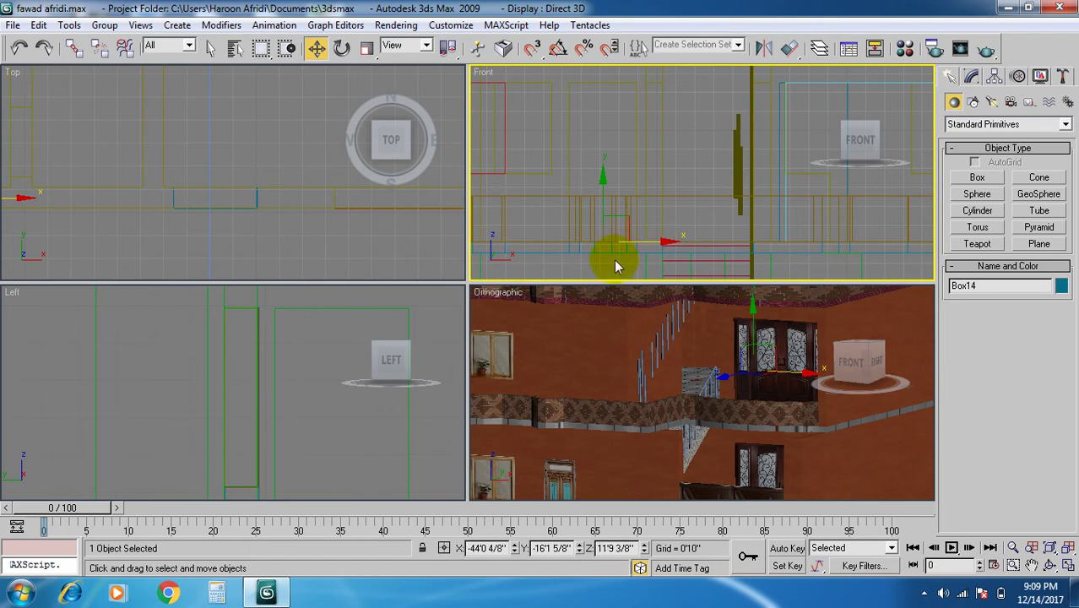
{"action": "key", "text": "ctrl+alt+z"}
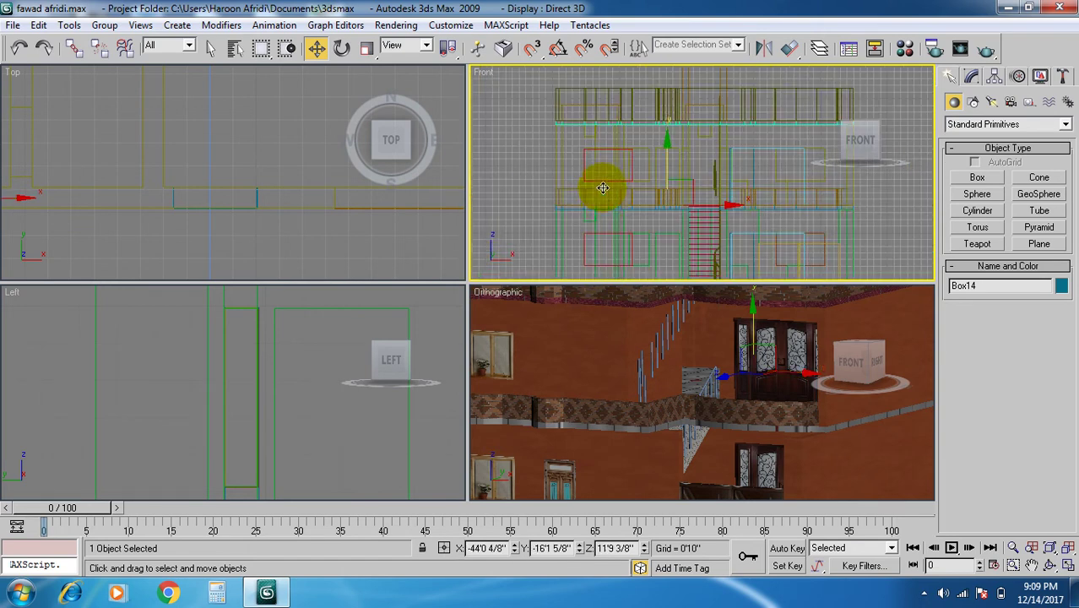
{"action": "scroll", "coordinate": [773, 389], "scroll_direction": "down", "scroll_amount": 3}
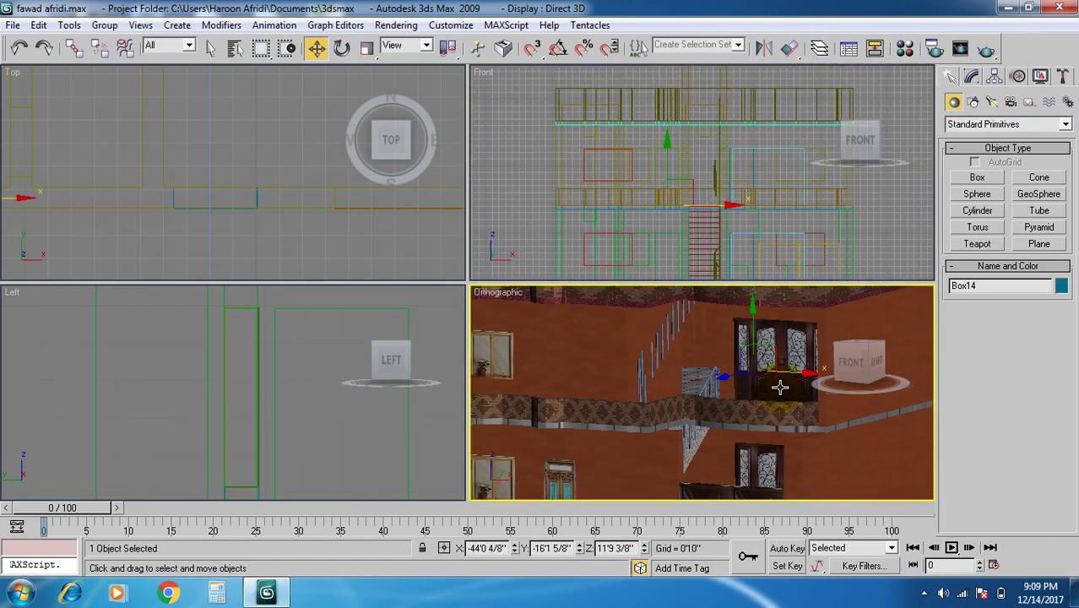
{"action": "middle_click_drag", "start_coordinate": [763, 397], "coordinate": [742, 422]}
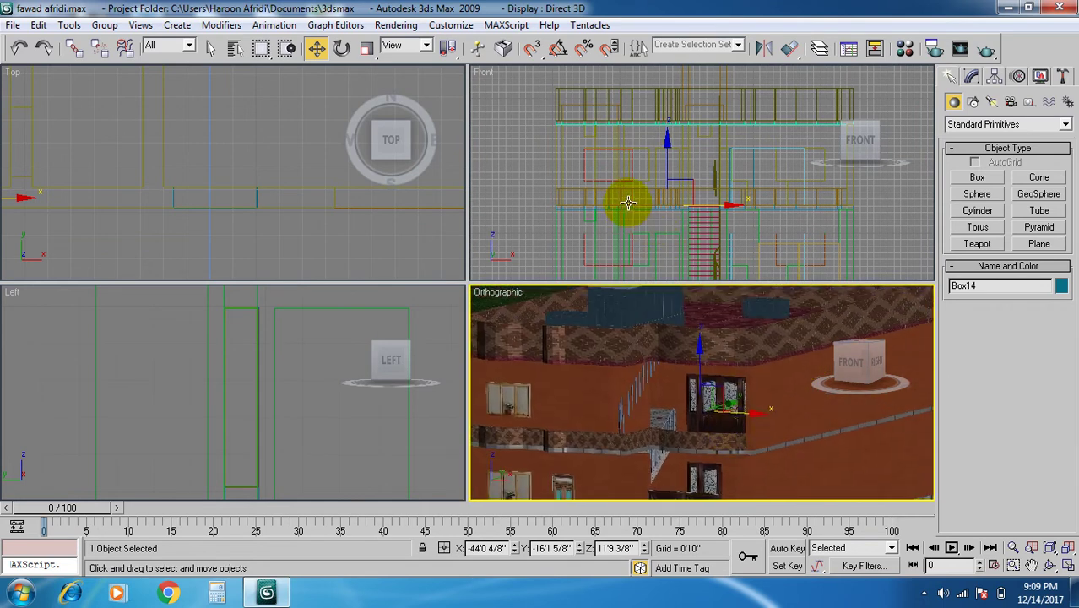
{"action": "scroll", "coordinate": [598, 219], "scroll_direction": "up", "scroll_amount": 3}
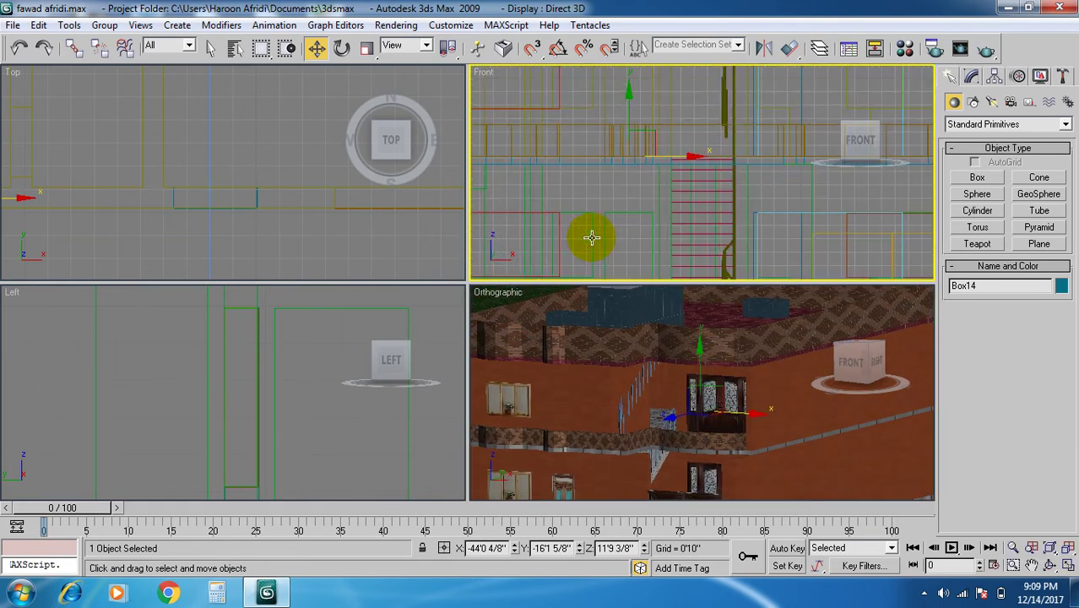
{"action": "middle_click_drag", "start_coordinate": [585, 241], "coordinate": [609, 245]}
{"action": "scroll", "coordinate": [594, 218], "scroll_direction": "down", "scroll_amount": 5}
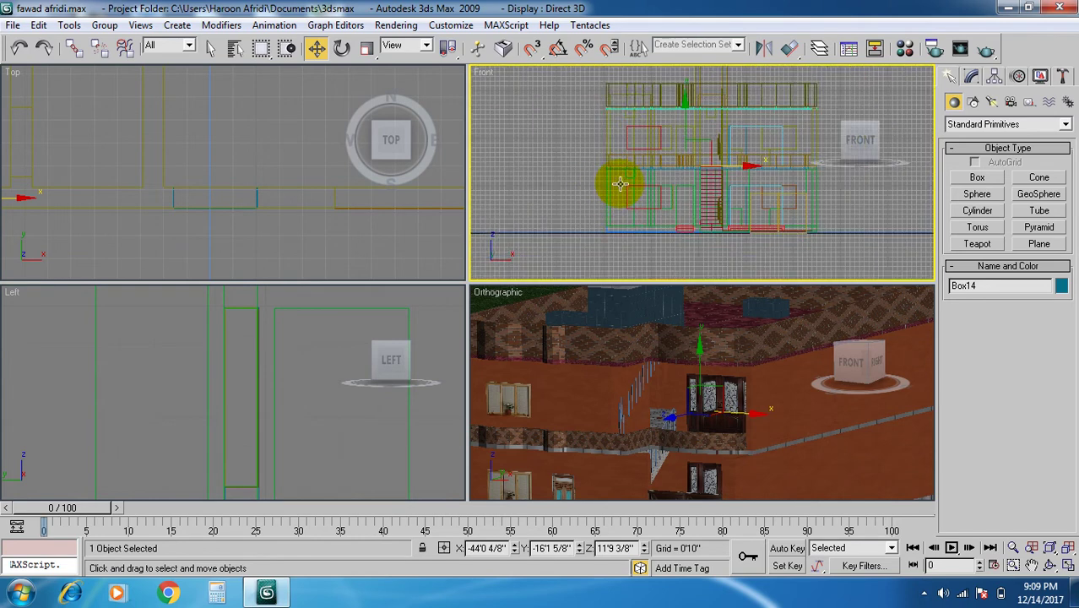
{"action": "scroll", "coordinate": [667, 230], "scroll_direction": "up", "scroll_amount": 7}
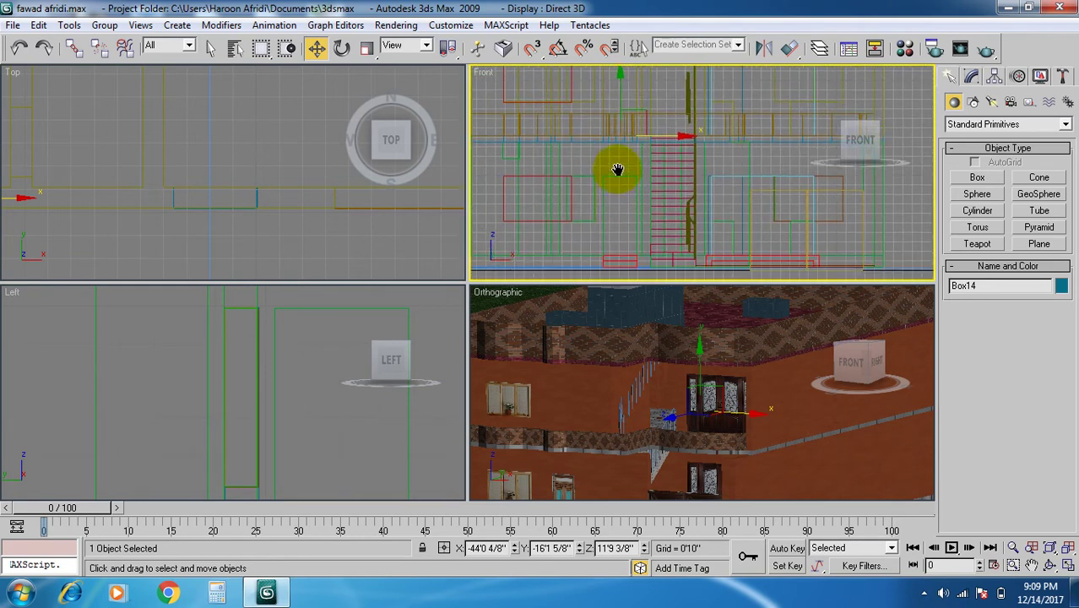
{"action": "middle_click_drag", "start_coordinate": [577, 224], "coordinate": [741, 174]}
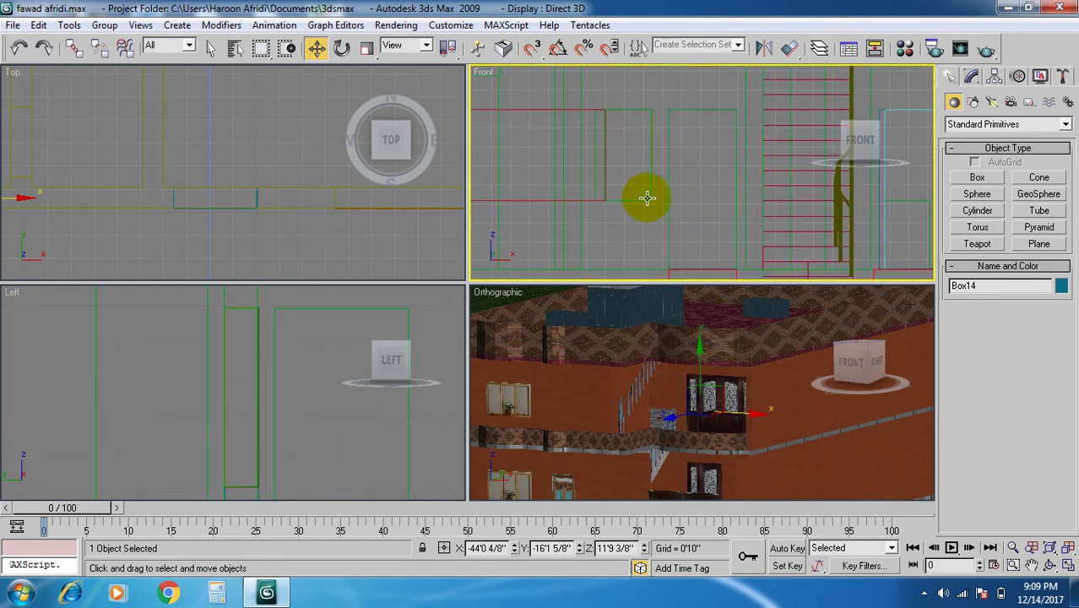
{"action": "scroll", "coordinate": [658, 205], "scroll_direction": "up", "scroll_amount": 4}
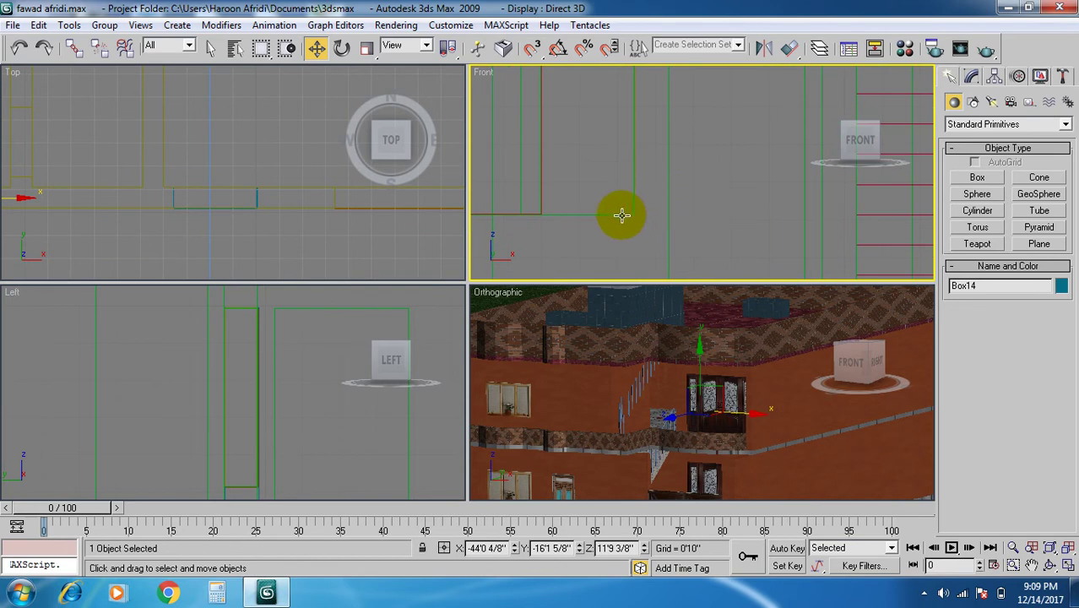
{"action": "left_click", "coordinate": [622, 215]}
{"action": "scroll", "coordinate": [621, 216], "scroll_direction": "down", "scroll_amount": 4}
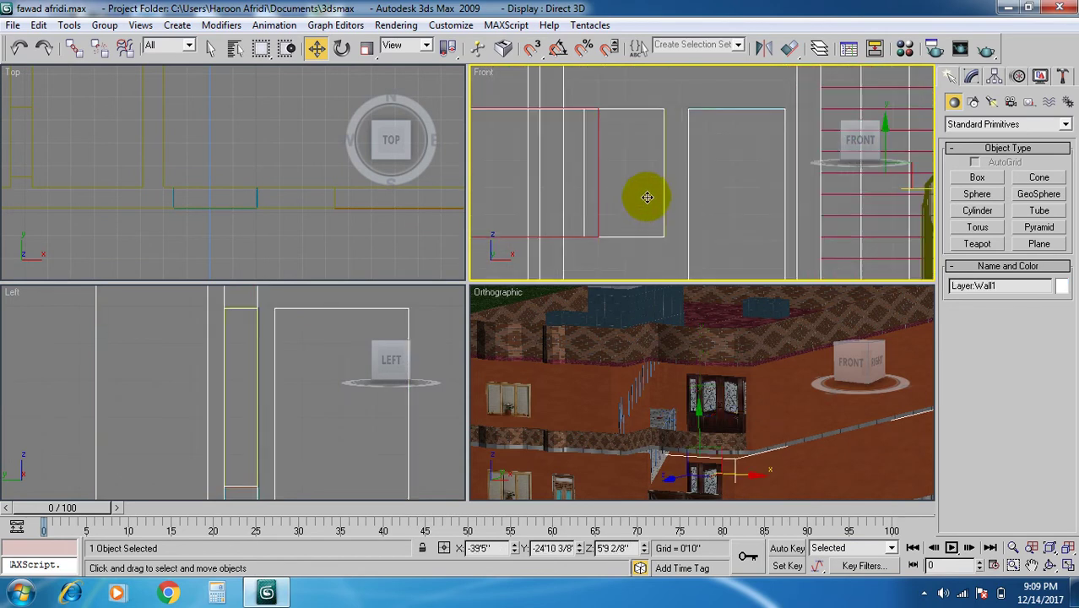
{"action": "scroll", "coordinate": [640, 212], "scroll_direction": "down", "scroll_amount": 4}
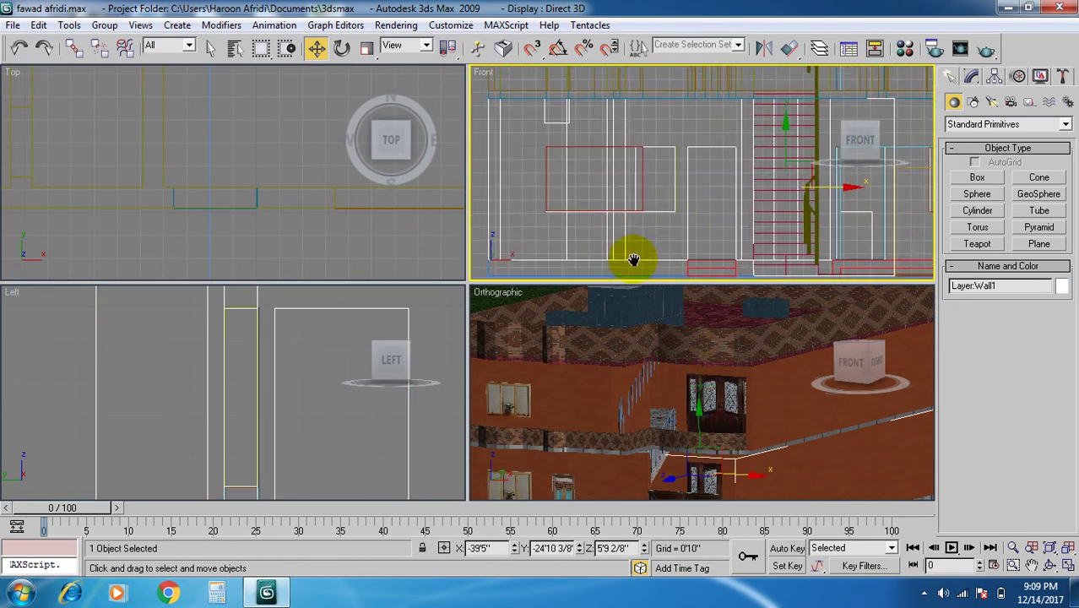
{"action": "key", "text": "Delete"}
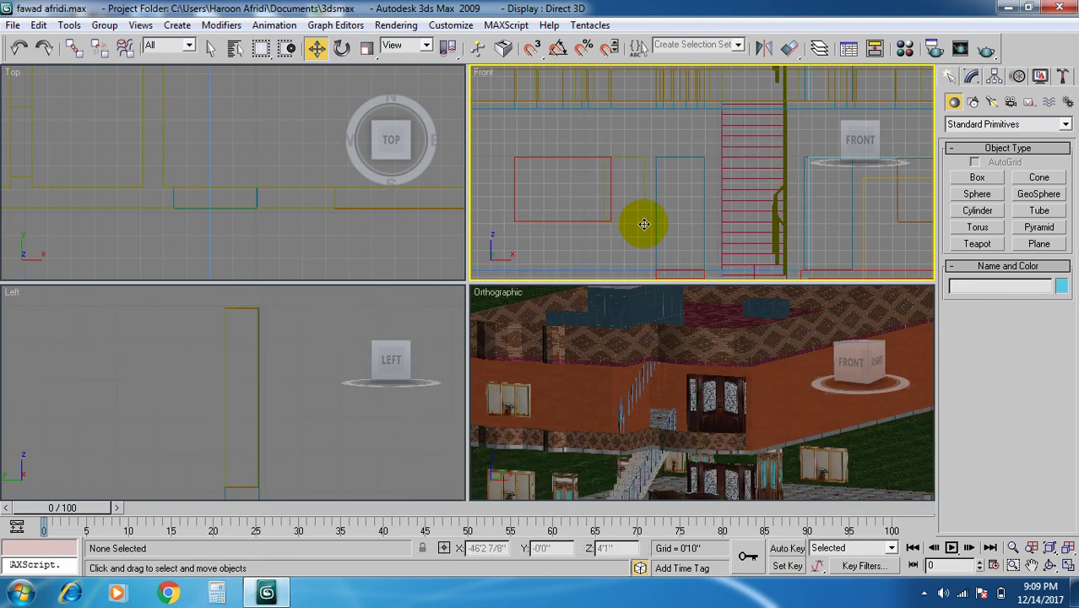
{"action": "key", "text": "ctrl+z"}
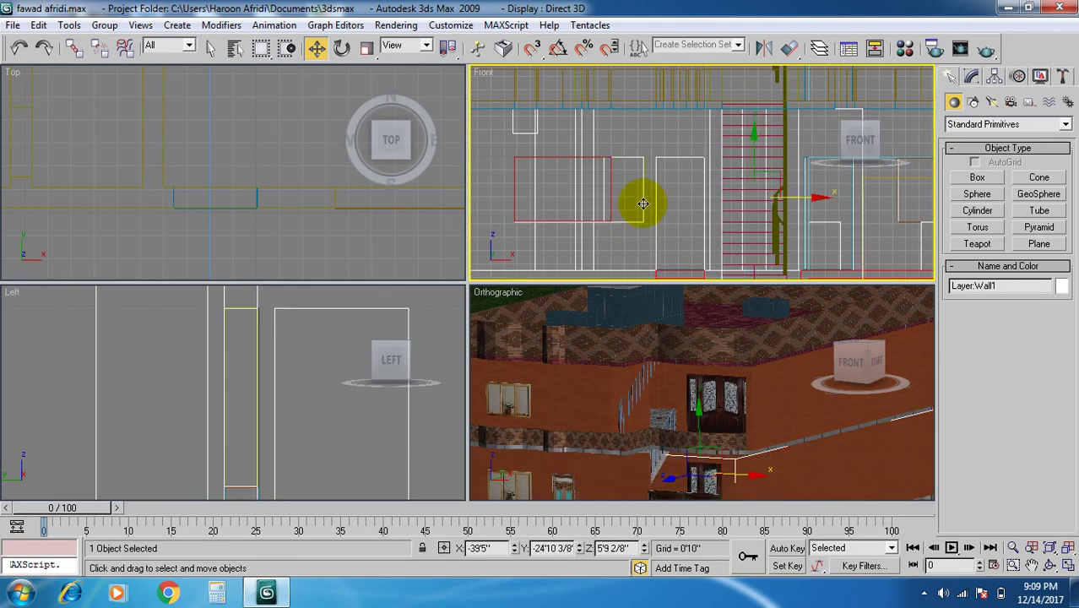
Select the narrow ground-floor window box Box08, beside the wide red-outlined window, in the front view.
{"action": "left_click", "coordinate": [626, 177]}
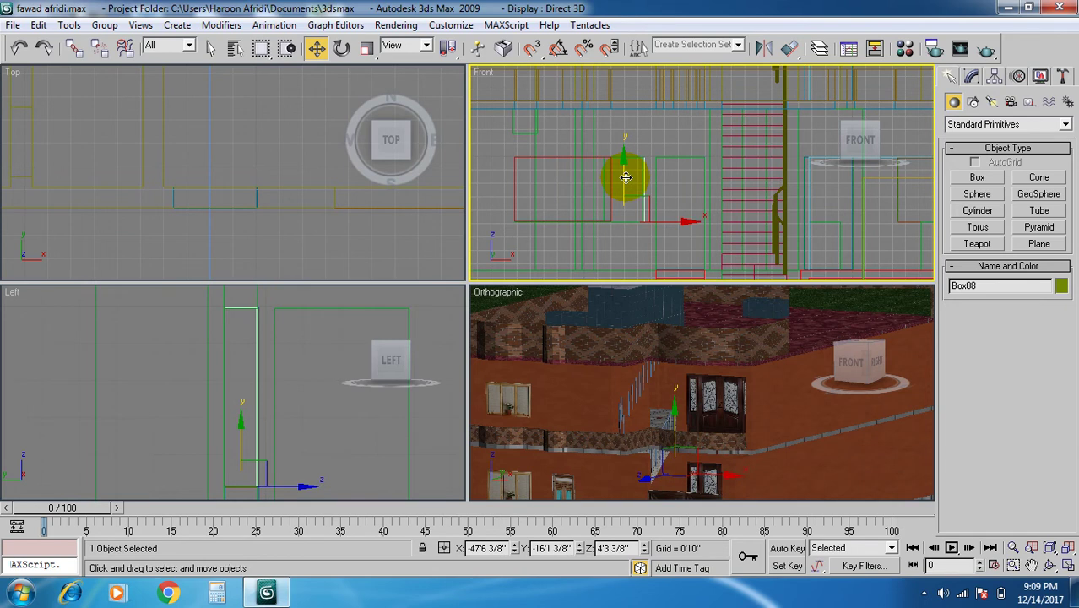
{"action": "key", "text": "ctrl+d"}
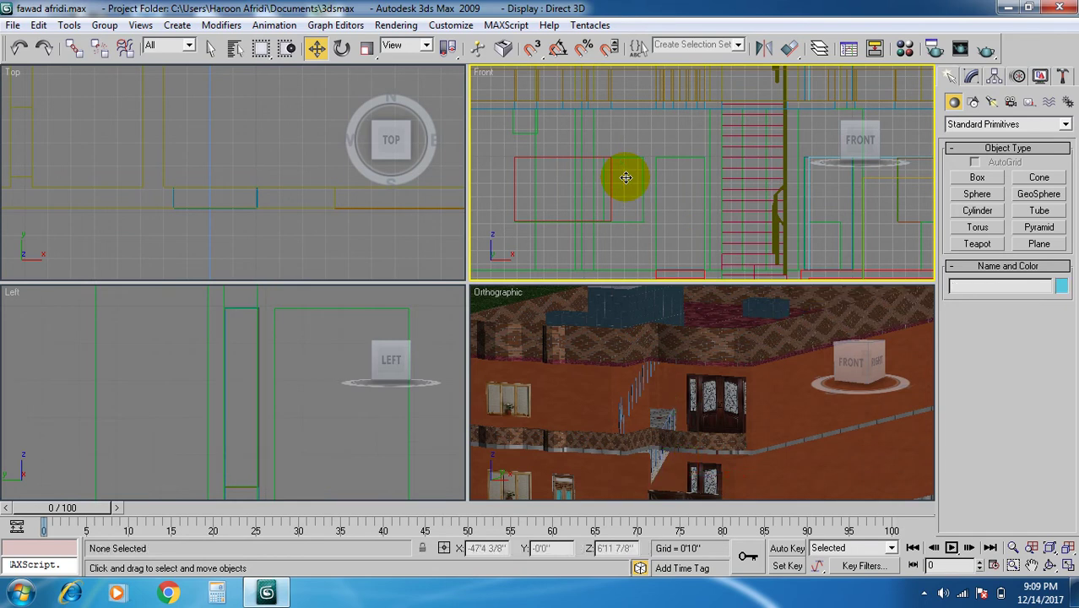
{"action": "left_click", "coordinate": [626, 177]}
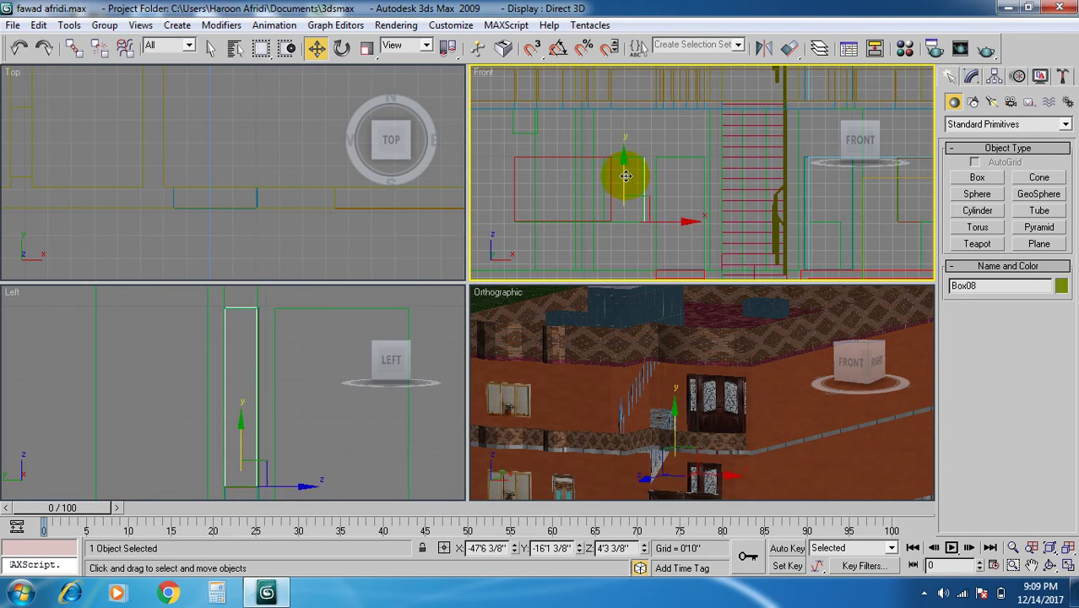
Try to raise Box08 itself from the ground floor to a Z position of about 11'7 4/8".
{"action": "left_click_drag", "start_coordinate": [625, 160], "coordinate": [622, 43]}
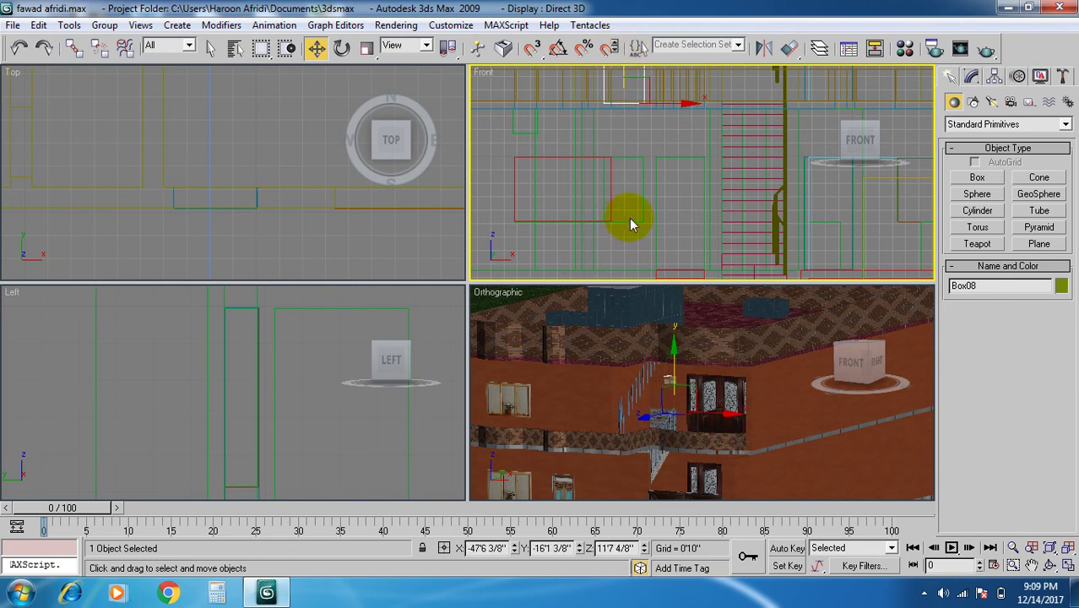
{"action": "scroll", "coordinate": [623, 221], "scroll_direction": "down", "scroll_amount": 3}
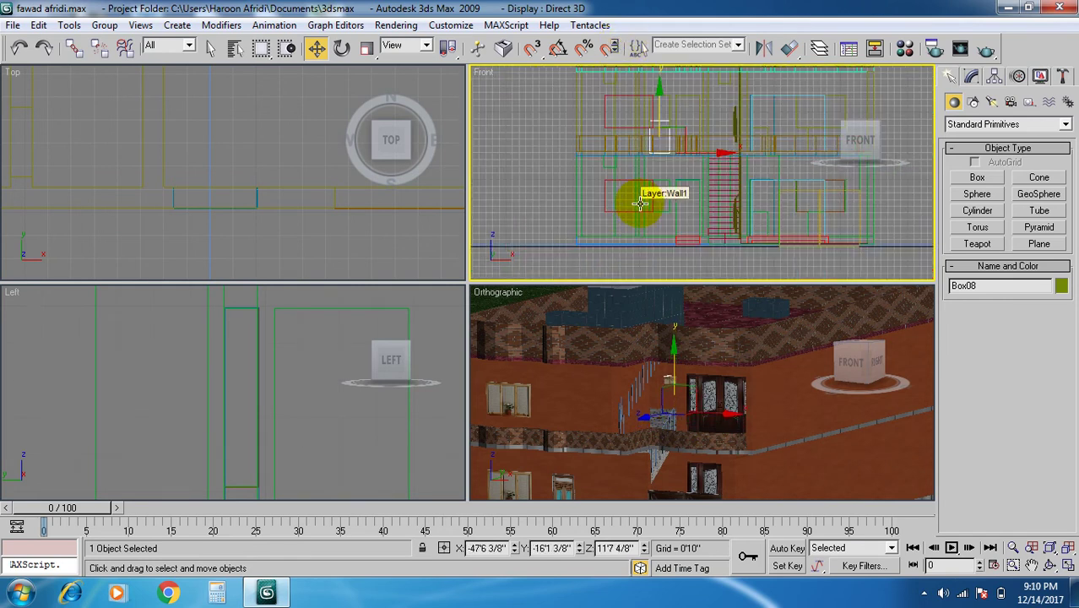
{"action": "left_click", "coordinate": [640, 203]}
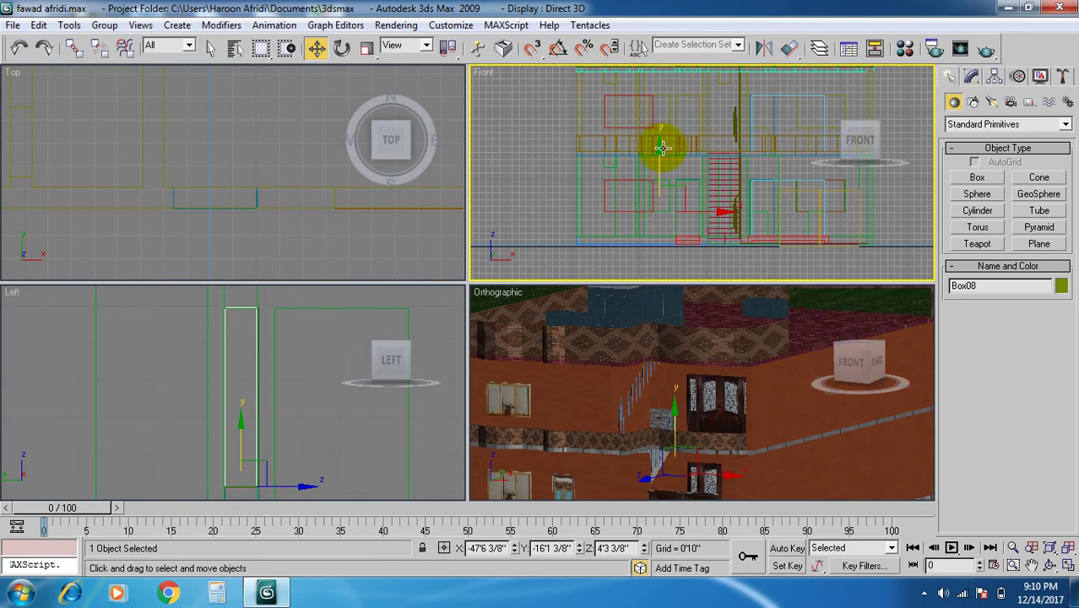
Make one copy of Box08 straight above it on the upper floor, at a Z position of about 13'4 2/8".
{"action": "left_click", "coordinate": [661, 86]}
{"action": "left_click_drag", "start_coordinate": [661, 86], "coordinate": [653, 133], "text": "shift"}
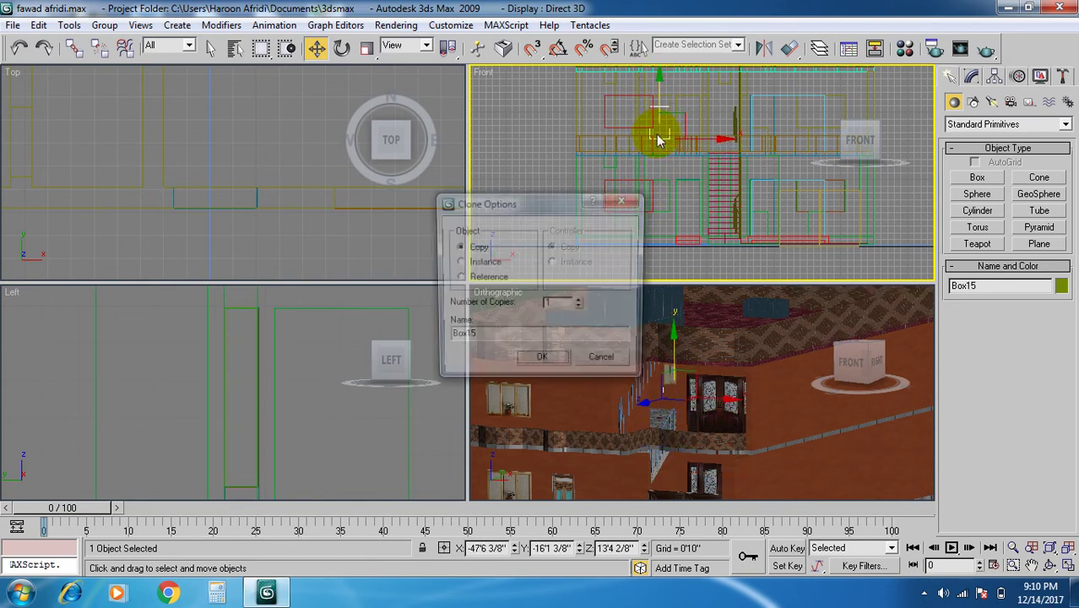
{"action": "left_click", "coordinate": [542, 363]}
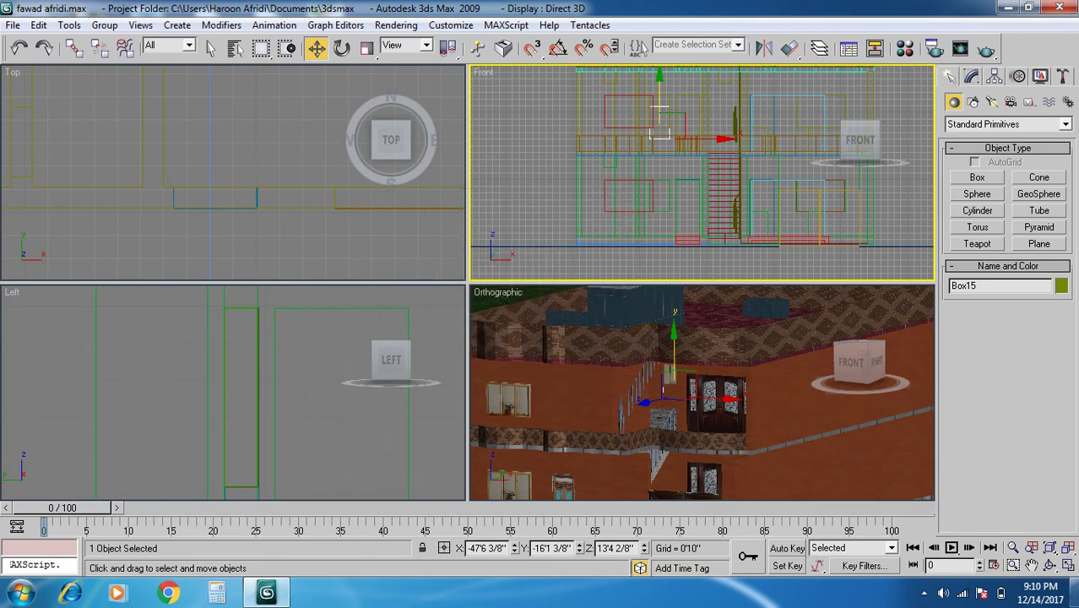
Raise the new copy of Box08 into the upper-floor window opening in the enlarged front view, to a Z position of about 14'9 2/8".
{"action": "left_click", "coordinate": [1068, 566]}
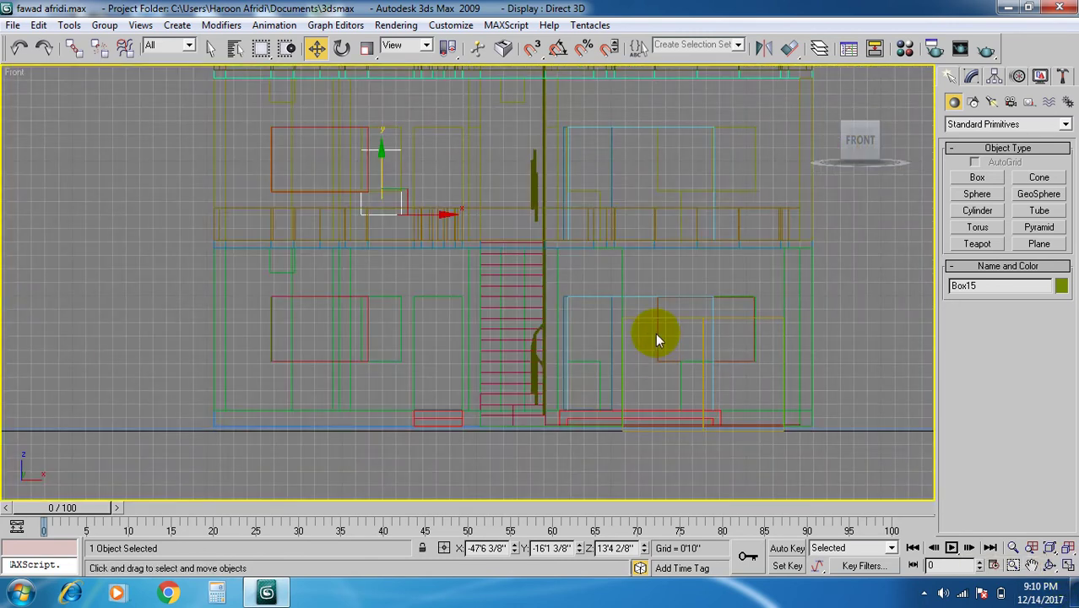
{"action": "middle_click_drag", "start_coordinate": [393, 284], "coordinate": [421, 328]}
{"action": "scroll", "coordinate": [422, 328], "scroll_direction": "up", "scroll_amount": 2}
{"action": "middle_click_drag", "start_coordinate": [402, 209], "coordinate": [391, 260]}
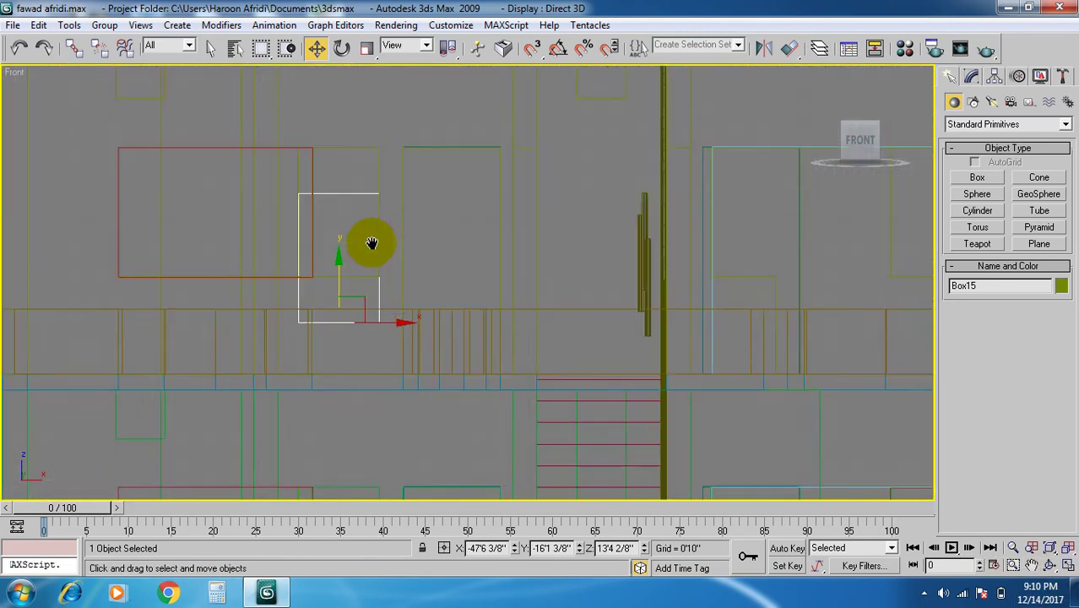
{"action": "scroll", "coordinate": [390, 260], "scroll_direction": "up", "scroll_amount": 4}
{"action": "middle_click_drag", "start_coordinate": [302, 206], "coordinate": [303, 245]}
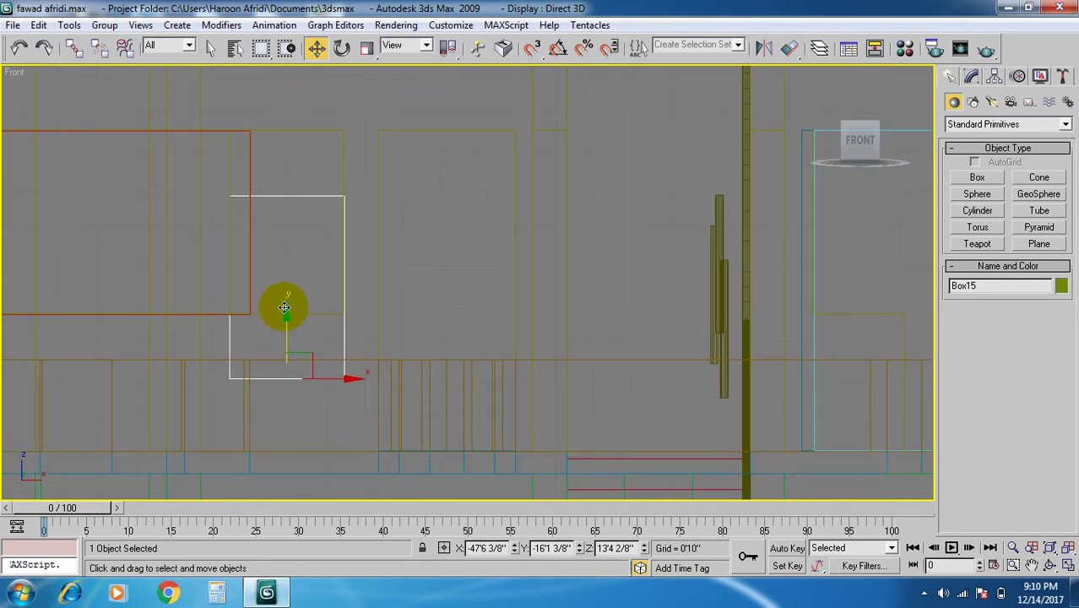
{"action": "left_click_drag", "start_coordinate": [284, 312], "coordinate": [288, 243]}
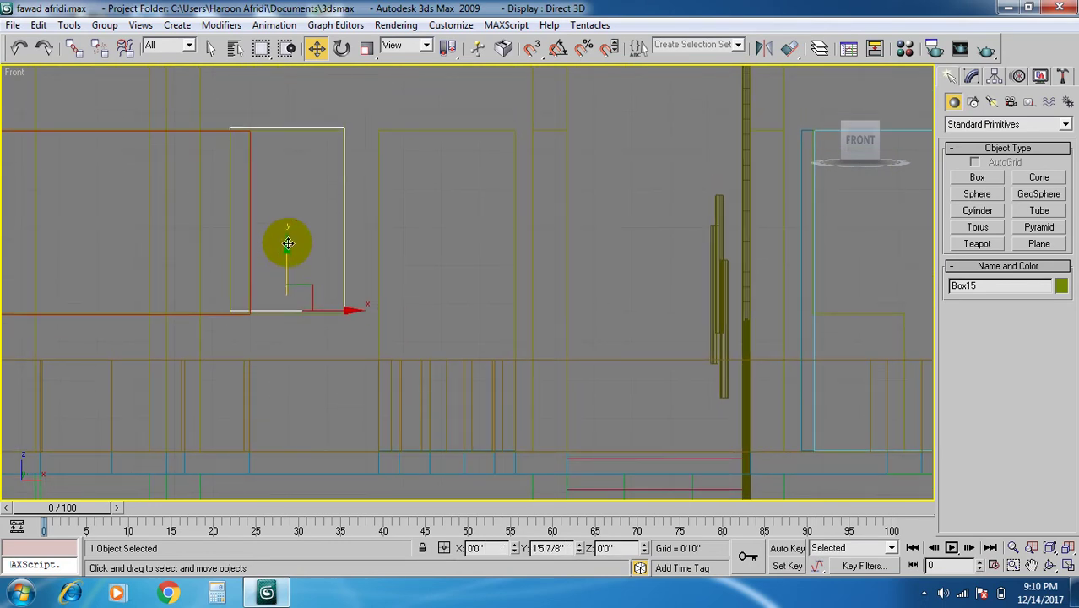
Make one copy of the wide ground-floor window box Box10 straight above it, at a Z position of about 12'0 2/8".
{"action": "scroll", "coordinate": [379, 208], "scroll_direction": "down", "scroll_amount": 6}
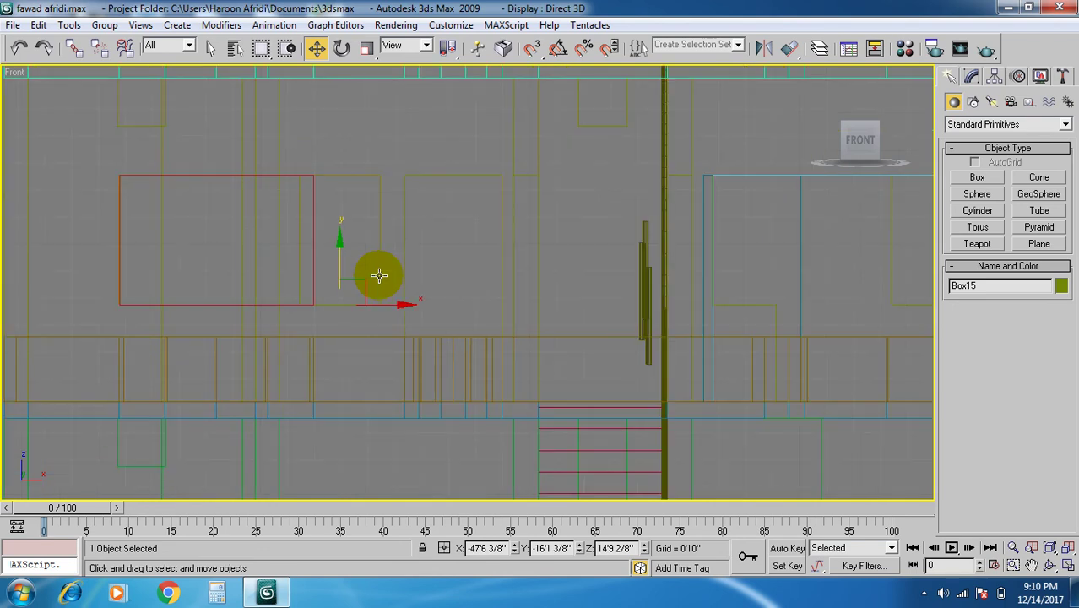
{"action": "scroll", "coordinate": [612, 361], "scroll_direction": "up", "scroll_amount": 4}
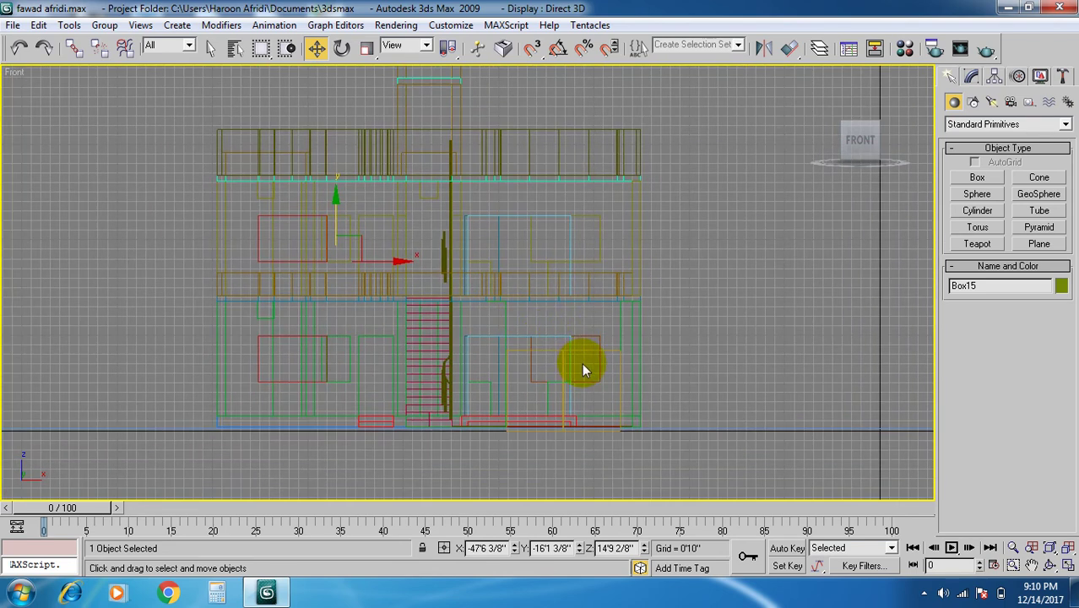
{"action": "scroll", "coordinate": [638, 424], "scroll_direction": "up", "scroll_amount": 5}
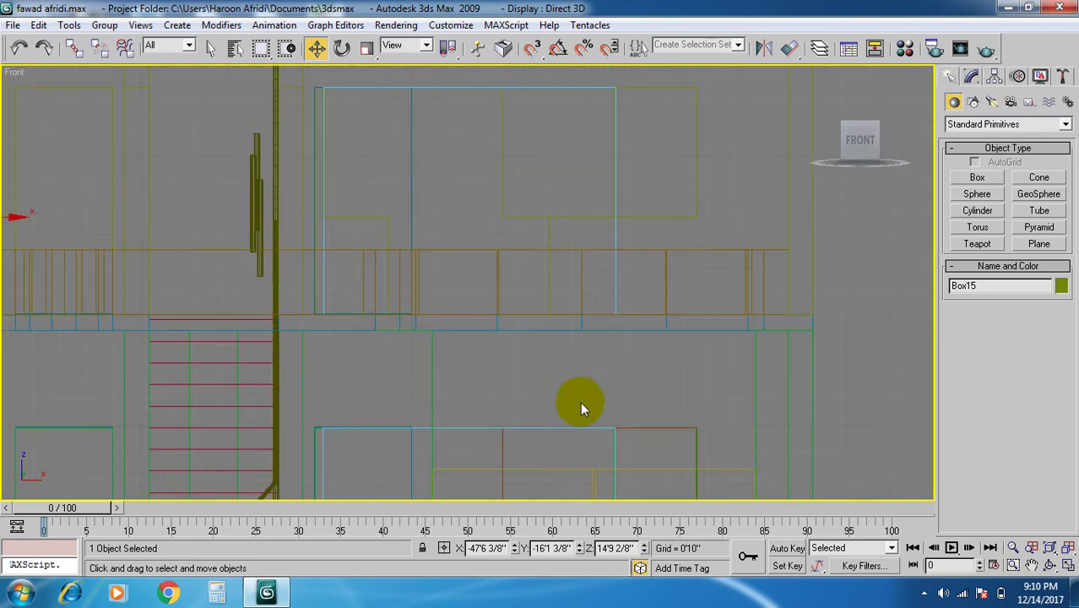
{"action": "left_click", "coordinate": [609, 314]}
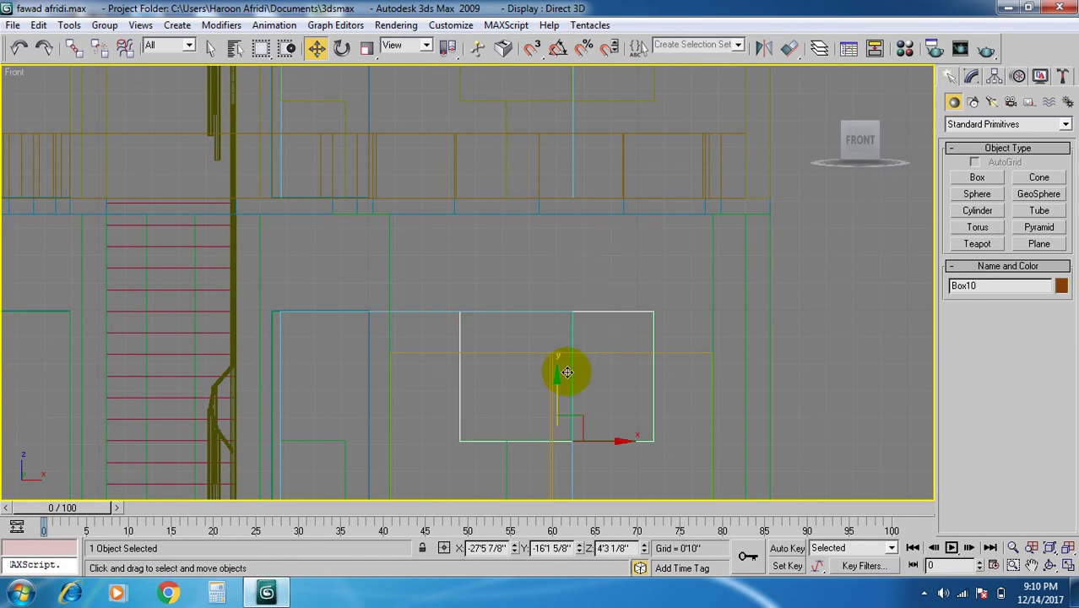
{"action": "left_click_drag", "start_coordinate": [556, 376], "coordinate": [557, 125]}
{"action": "left_click", "coordinate": [540, 359]}
Raise the copy of Box10 into its upper-floor window opening, to a Z position of about 14'9 4/8", and restore the four-view layout.
{"action": "mouse_move", "coordinate": [552, 302]}
{"action": "middle_mouse_down"}
{"action": "mouse_move", "coordinate": [509, 418]}
{"action": "mouse_move", "coordinate": [474, 305]}
{"action": "mouse_move", "coordinate": [451, 323]}
{"action": "middle_mouse_up"}
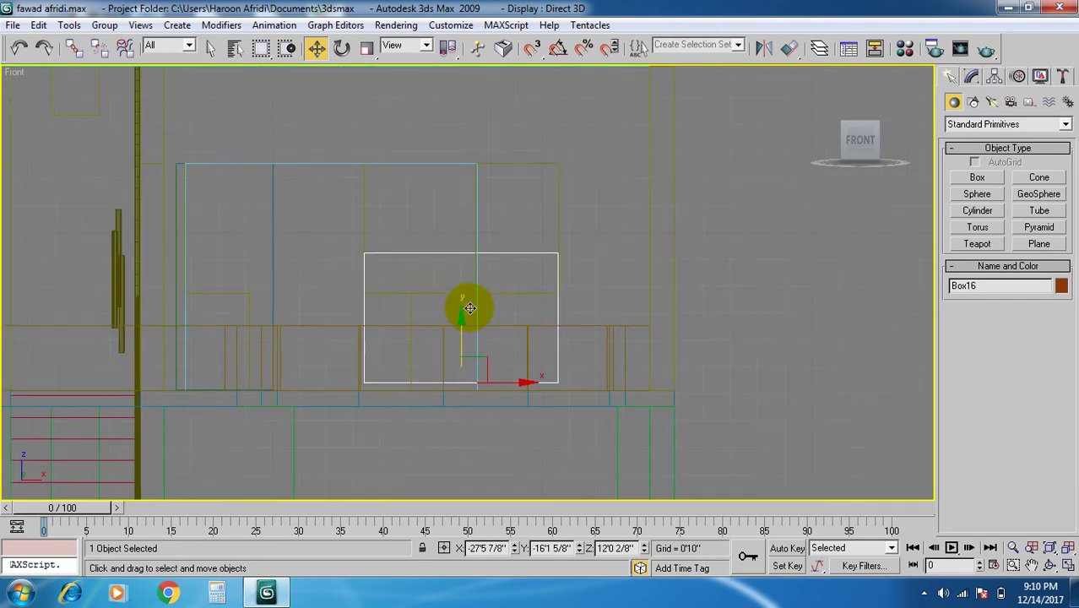
{"action": "left_click_drag", "start_coordinate": [460, 317], "coordinate": [468, 227]}
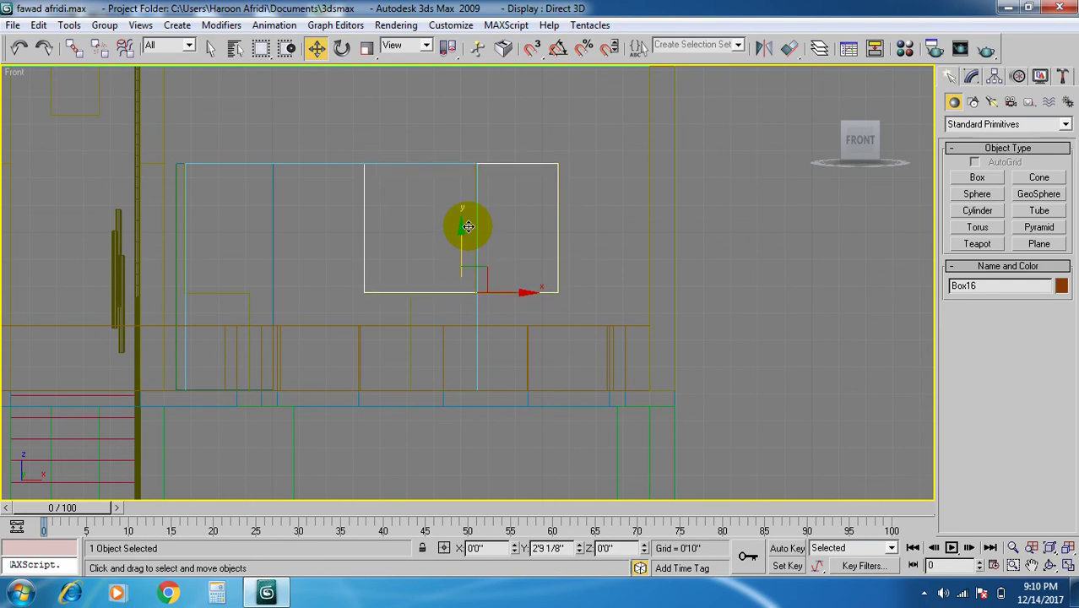
{"action": "scroll", "coordinate": [439, 351], "scroll_direction": "down", "scroll_amount": 8}
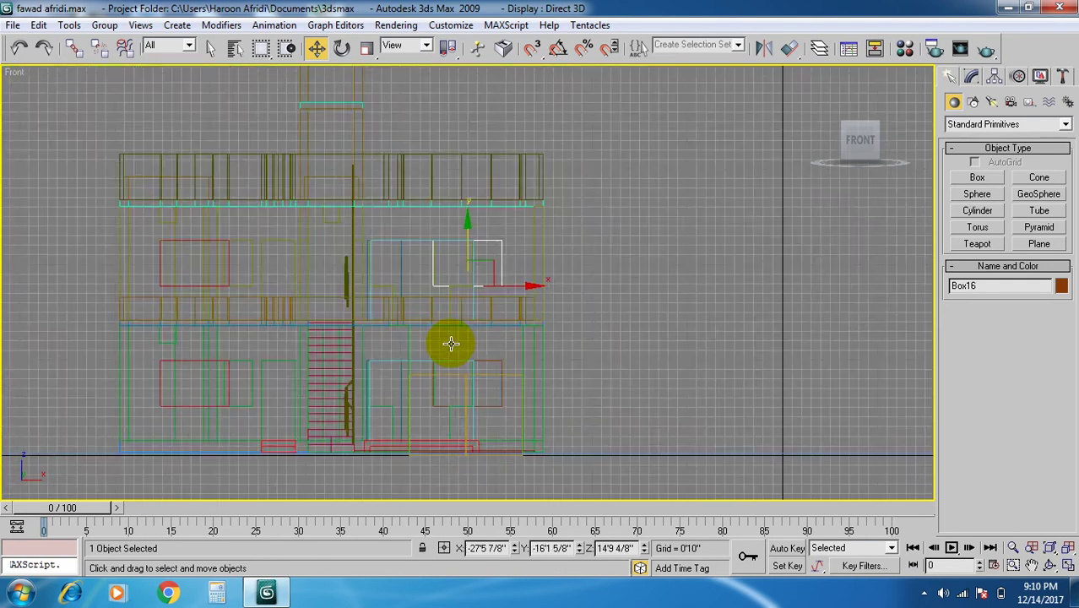
{"action": "scroll", "coordinate": [457, 348], "scroll_direction": "down", "scroll_amount": 4}
{"action": "left_click", "coordinate": [1067, 549]}
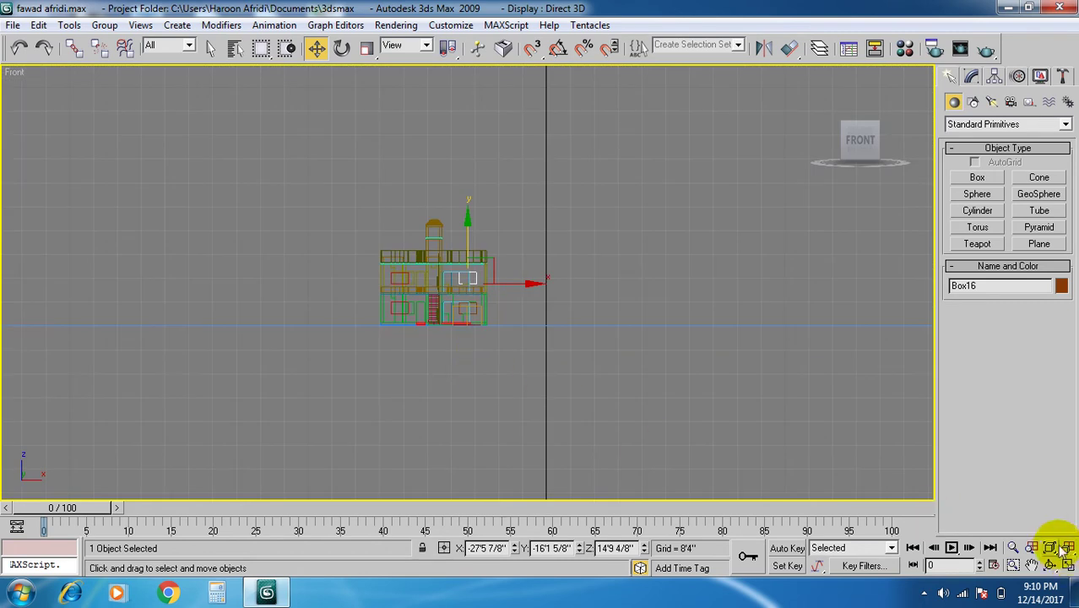
{"action": "left_click", "coordinate": [1068, 565]}
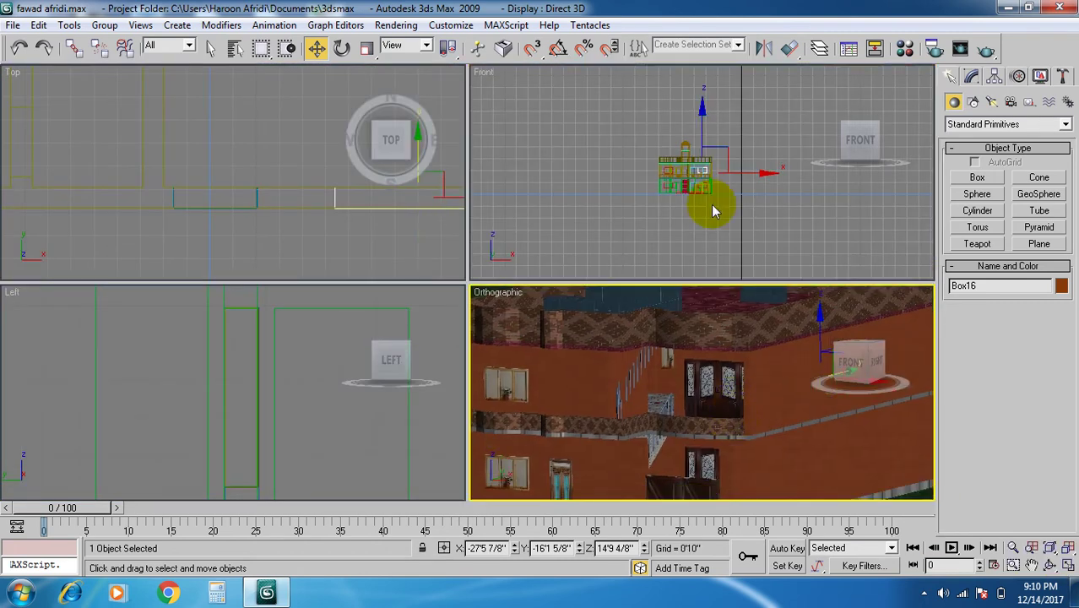
{"action": "scroll", "coordinate": [704, 207], "scroll_direction": "up", "scroll_amount": 10}
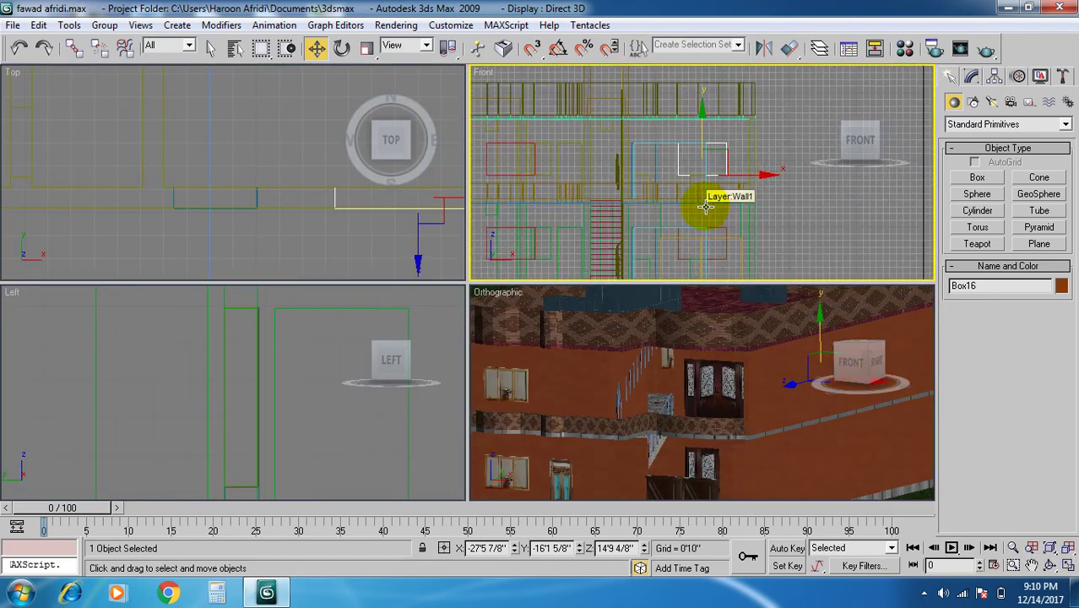
{"action": "scroll", "coordinate": [183, 234], "scroll_direction": "down", "scroll_amount": 5}
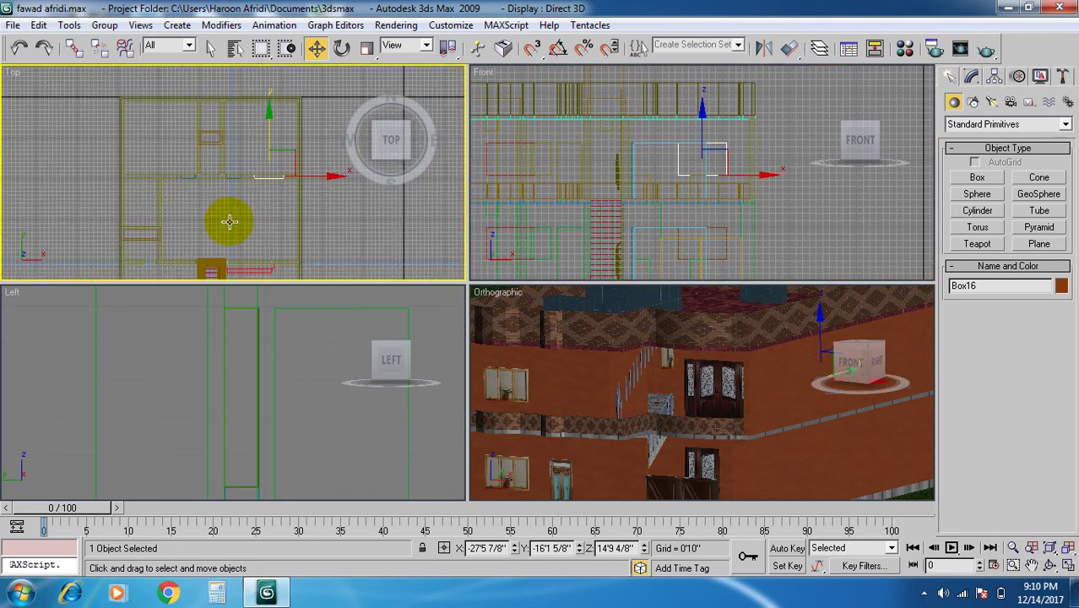
{"action": "scroll", "coordinate": [578, 448], "scroll_direction": "down", "scroll_amount": 4}
{"action": "scroll", "coordinate": [621, 441], "scroll_direction": "up", "scroll_amount": 4}
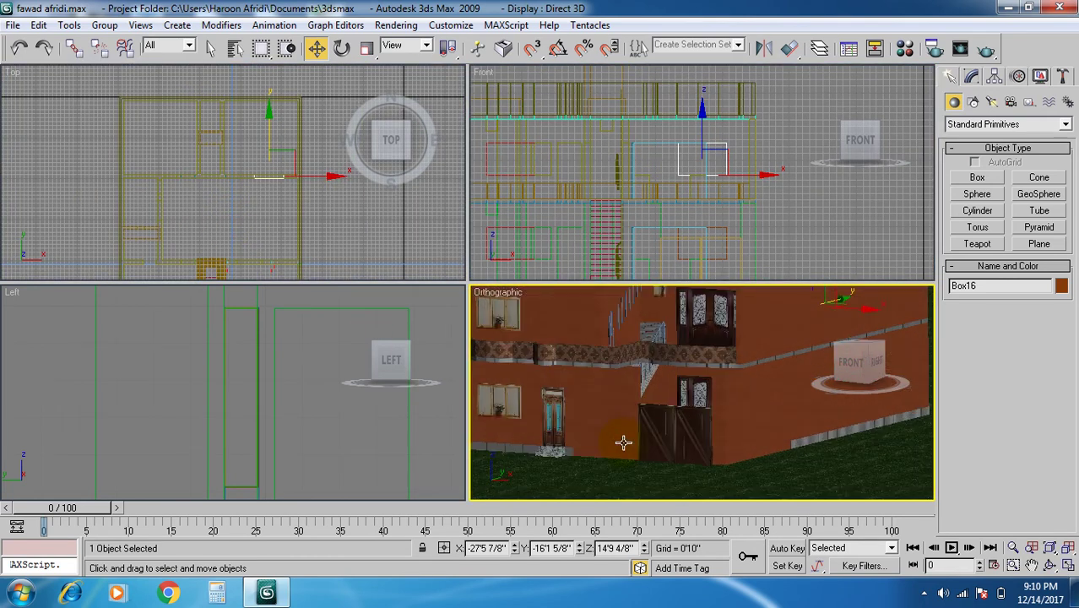
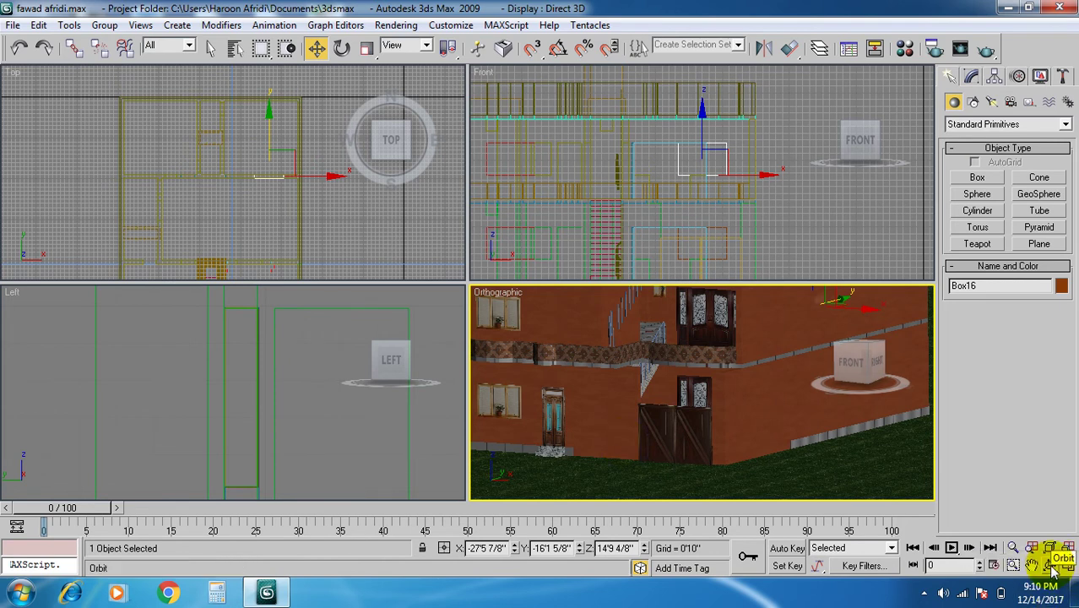
Start a Line in the enlarged Top view at the outer gate corner and trace the house's right-hand wall and rear wall.
{"action": "scroll", "coordinate": [280, 159], "scroll_direction": "down", "scroll_amount": 5}
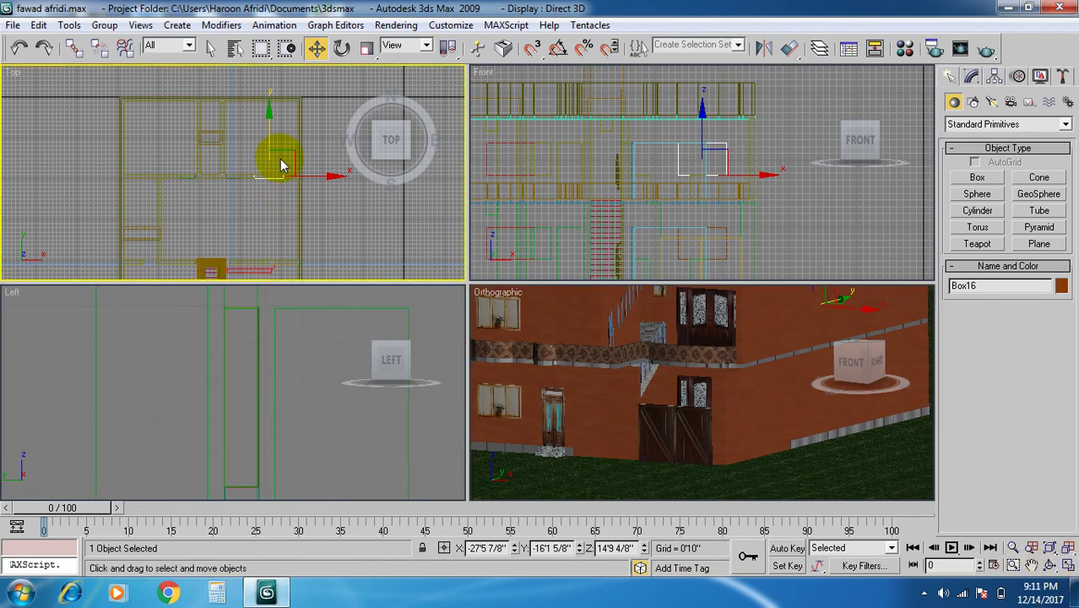
{"action": "middle_click_drag", "start_coordinate": [281, 193], "coordinate": [285, 152]}
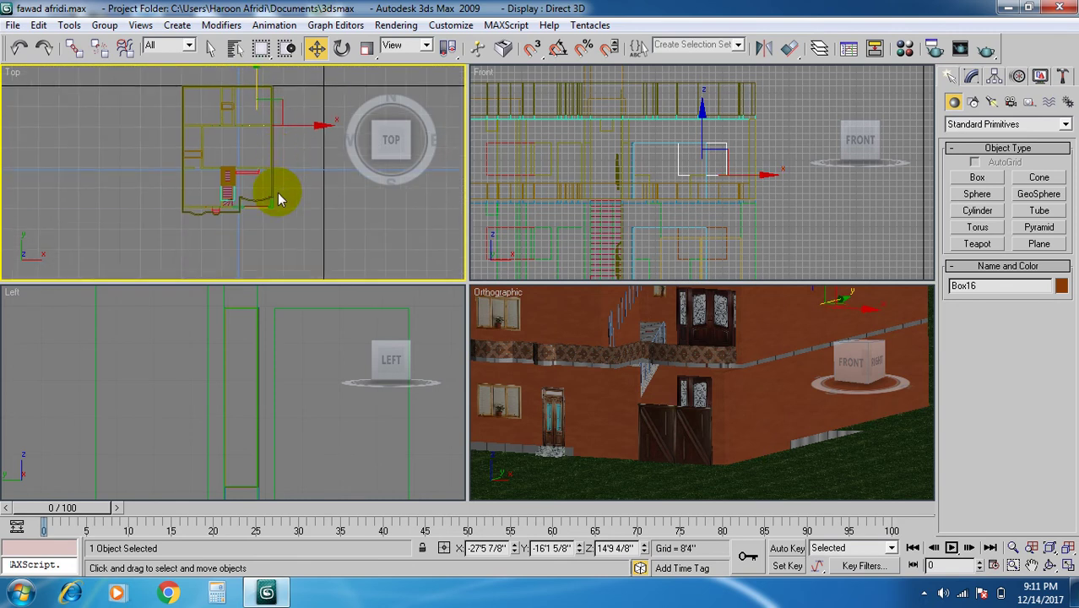
{"action": "scroll", "coordinate": [777, 469], "scroll_direction": "up", "scroll_amount": 3}
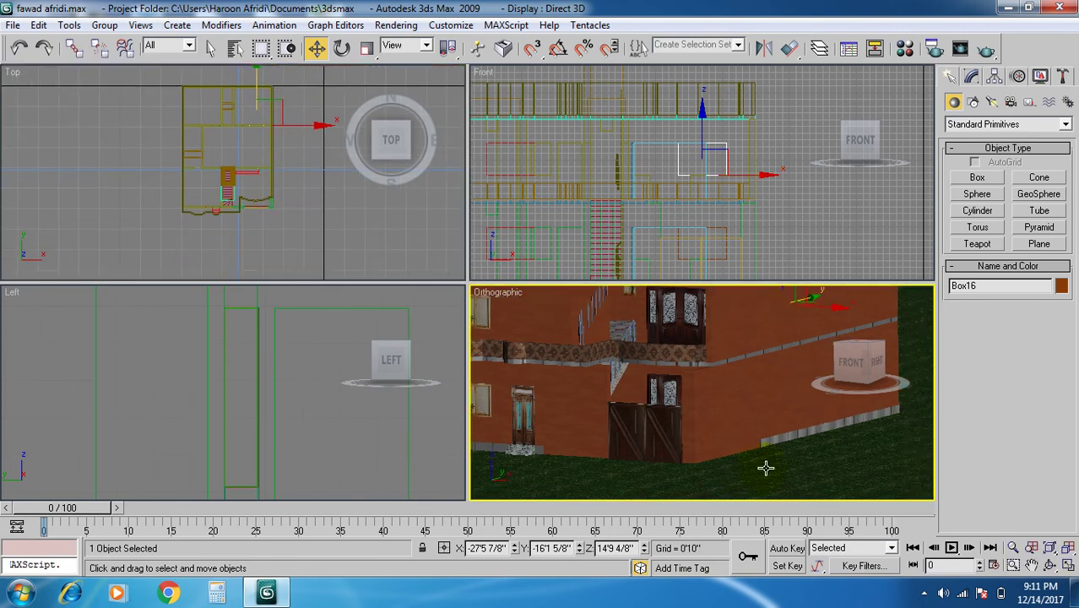
{"action": "scroll", "coordinate": [769, 459], "scroll_direction": "down", "scroll_amount": 3}
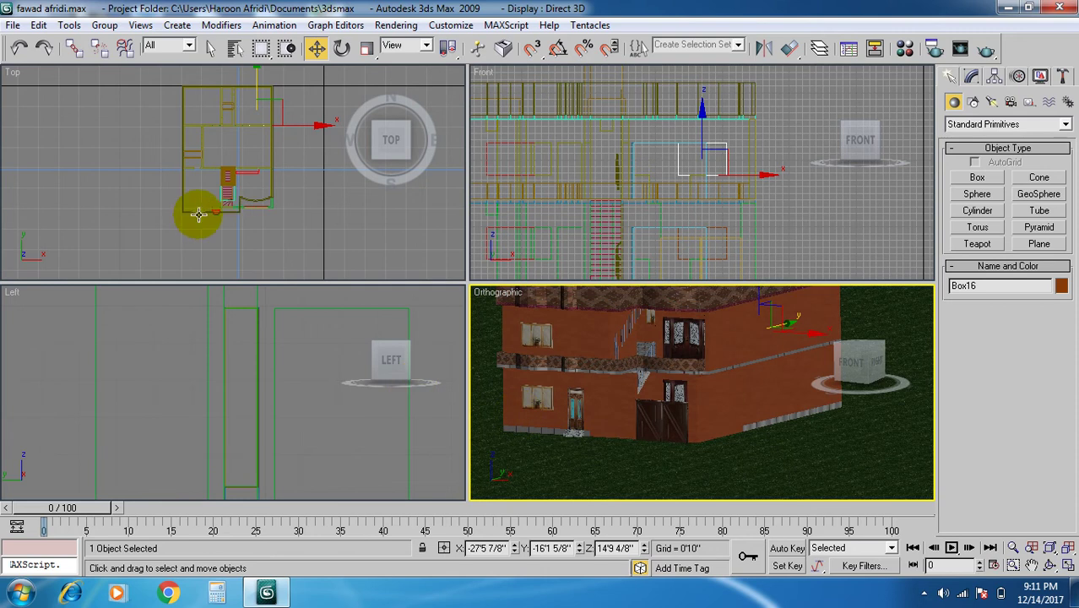
{"action": "left_click", "coordinate": [974, 102]}
{"action": "left_click", "coordinate": [977, 190]}
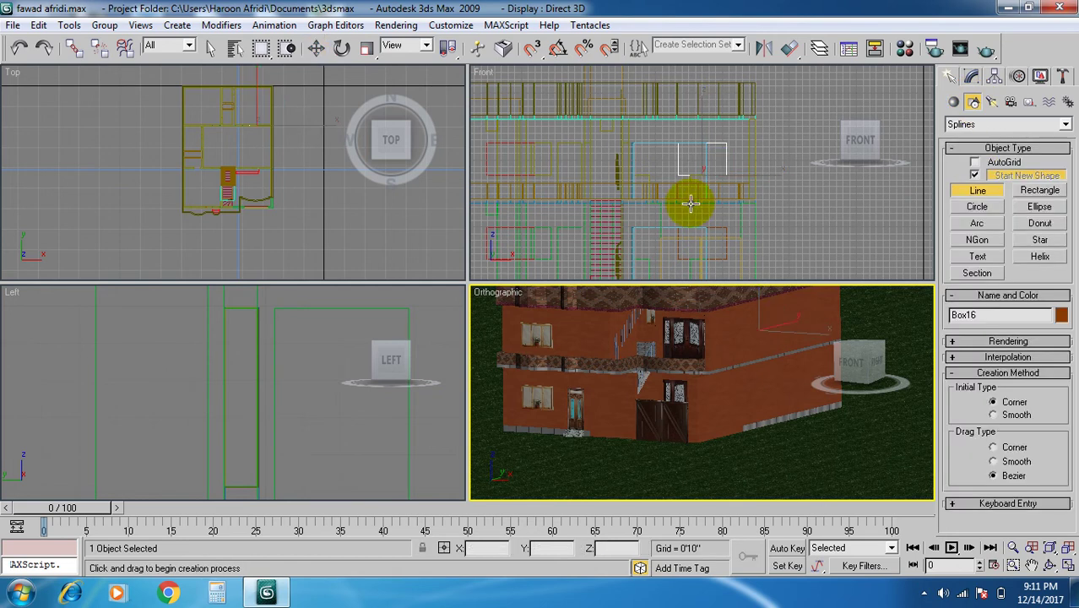
{"action": "scroll", "coordinate": [296, 230], "scroll_direction": "up", "scroll_amount": 2}
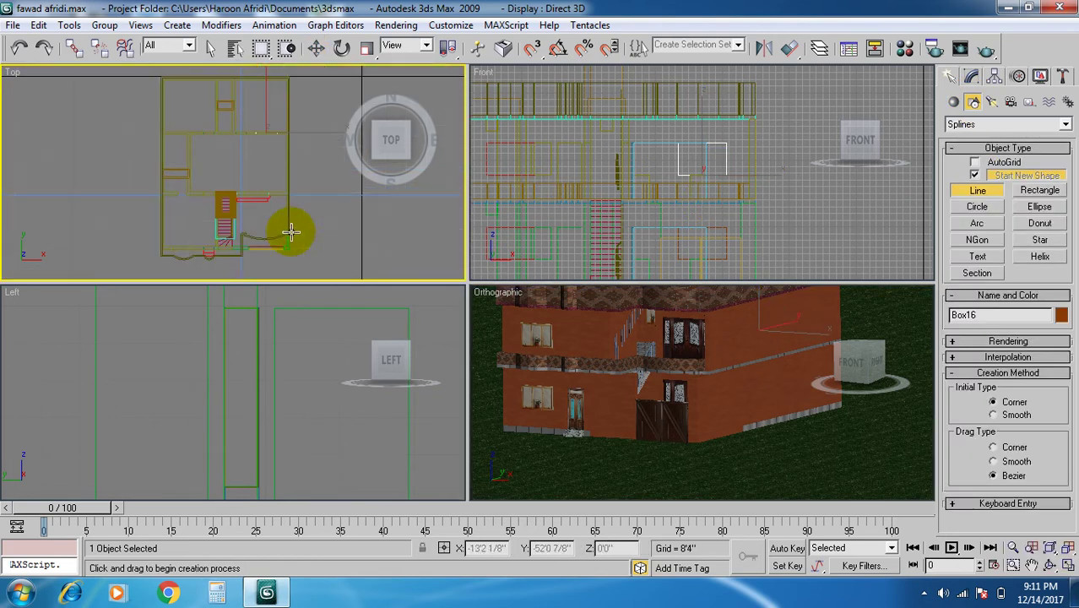
{"action": "left_click", "coordinate": [1068, 565]}
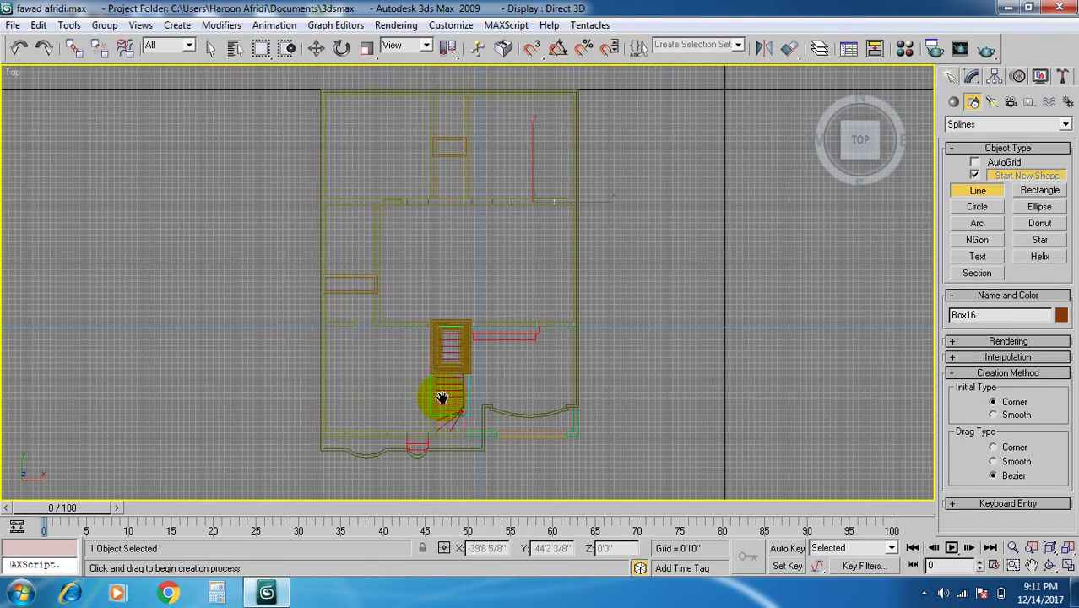
{"action": "middle_click_drag", "start_coordinate": [446, 459], "coordinate": [435, 410]}
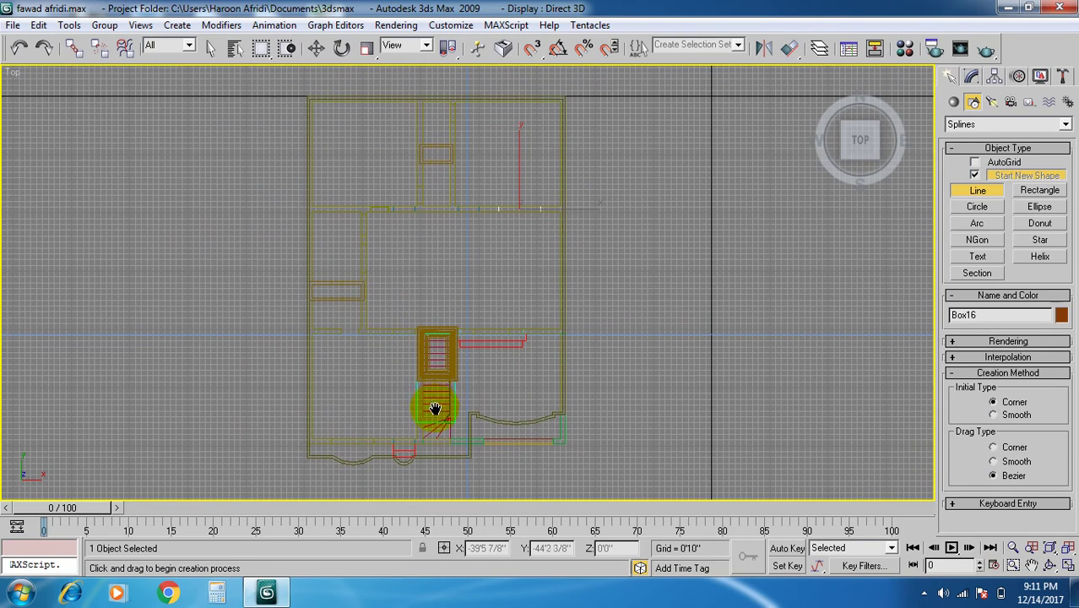
{"action": "left_click", "coordinate": [564, 444]}
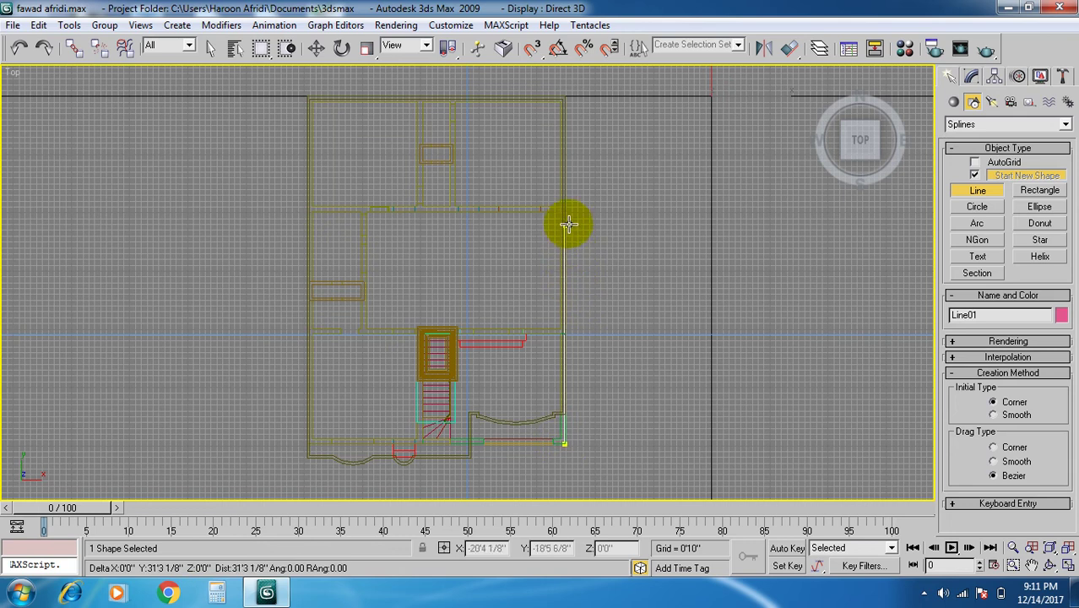
{"action": "left_click", "coordinate": [564, 96]}
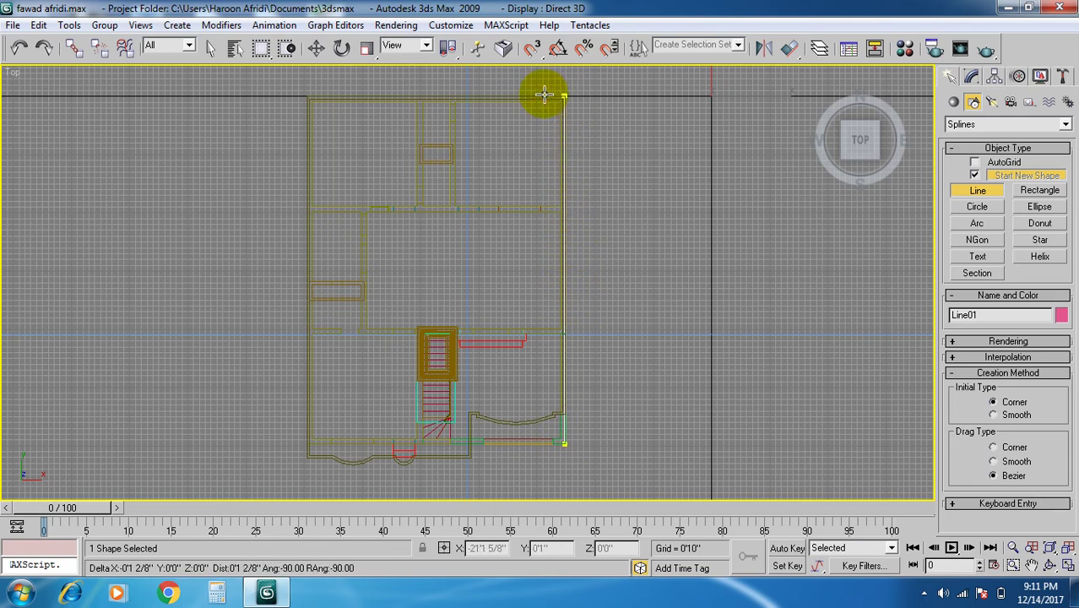
{"action": "left_click", "coordinate": [307, 97]}
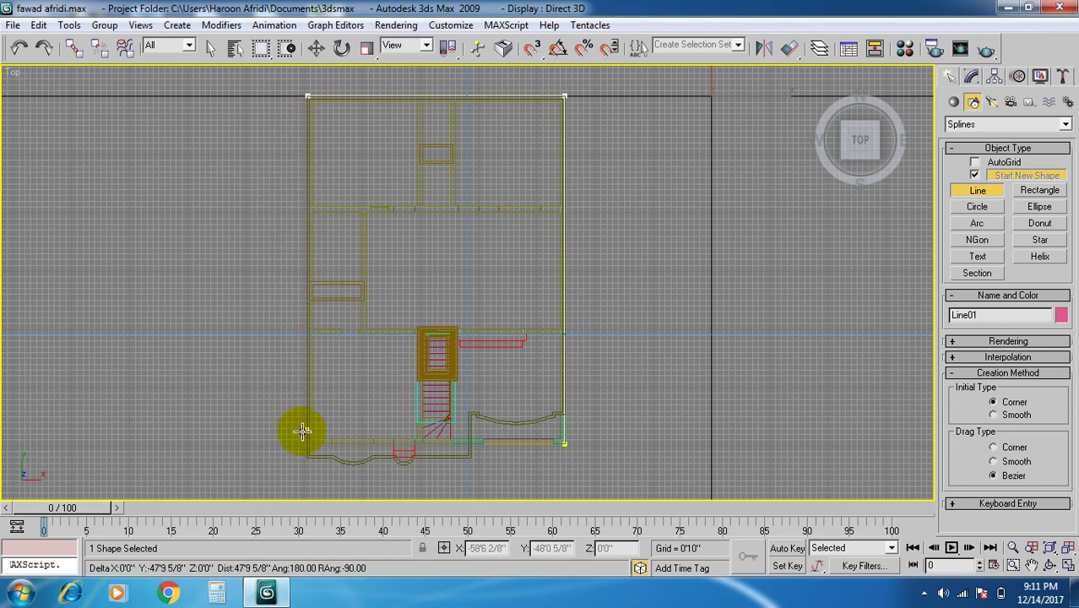
Continue the Line down the left-hand wall and along the front wall, ending it open at the projecting front corner beside the gate.
{"action": "left_click", "coordinate": [306, 459]}
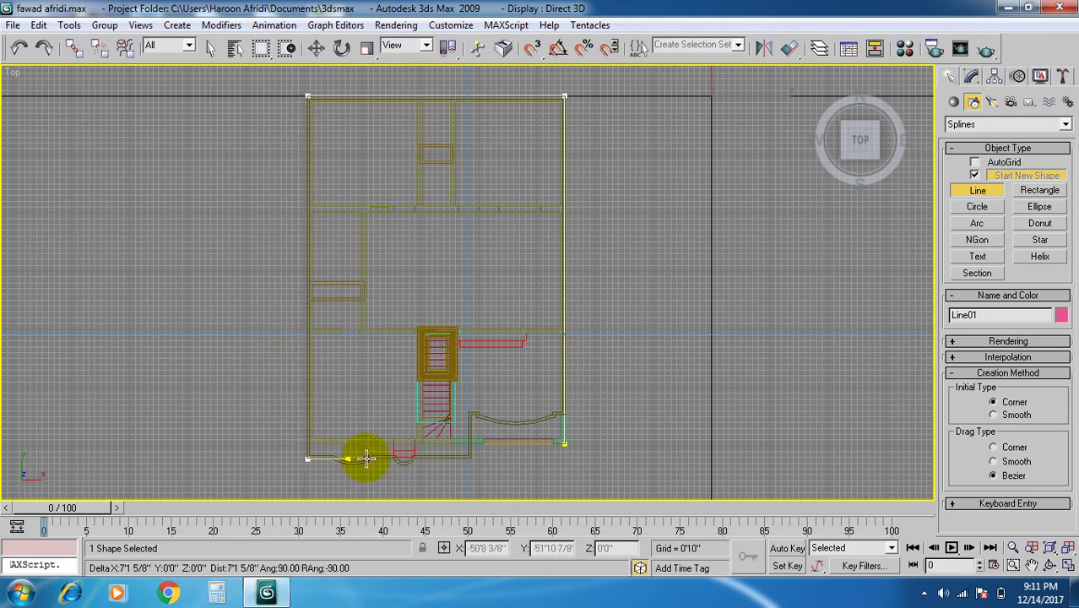
{"action": "left_click", "coordinate": [470, 457]}
{"action": "left_click", "coordinate": [471, 440]}
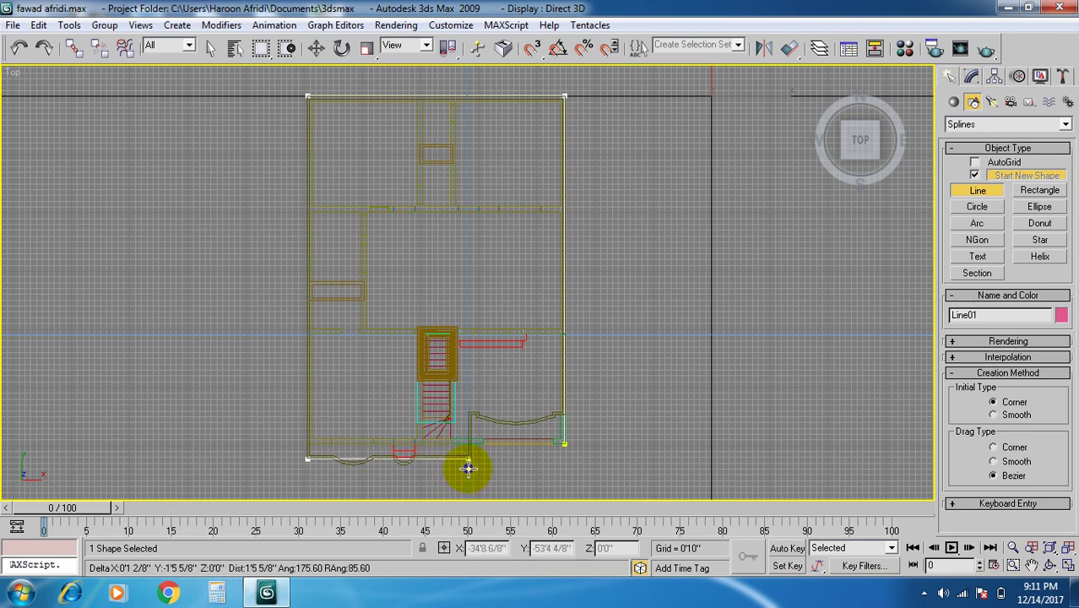
{"action": "left_click", "coordinate": [563, 440]}
{"action": "right_click", "coordinate": [572, 433]}
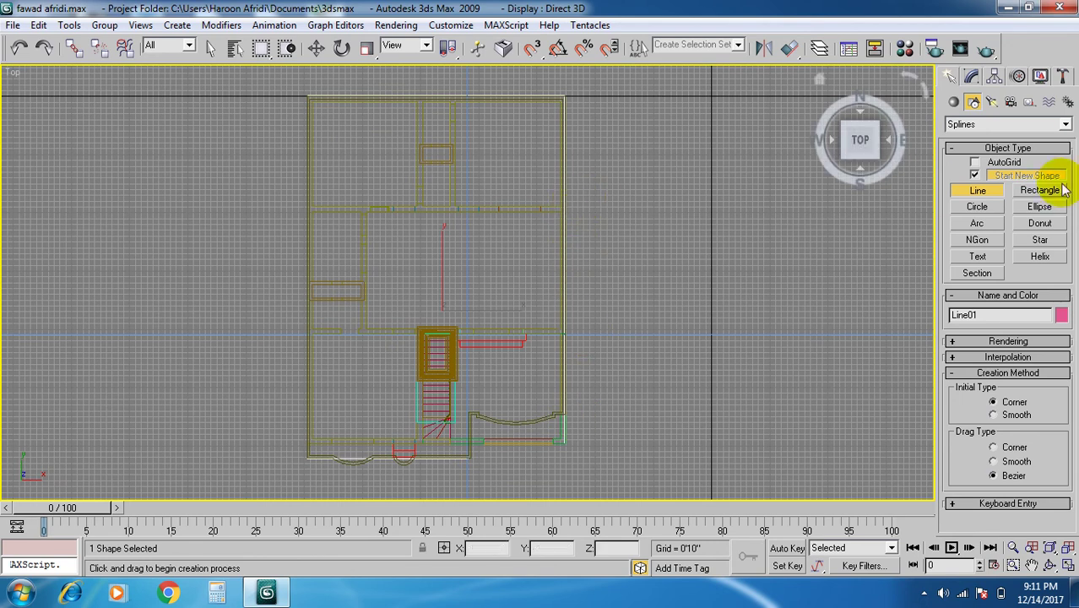
Switch the traced Line to Spline sub-object level and enter an Outline value of 2'.
{"action": "left_click", "coordinate": [971, 78]}
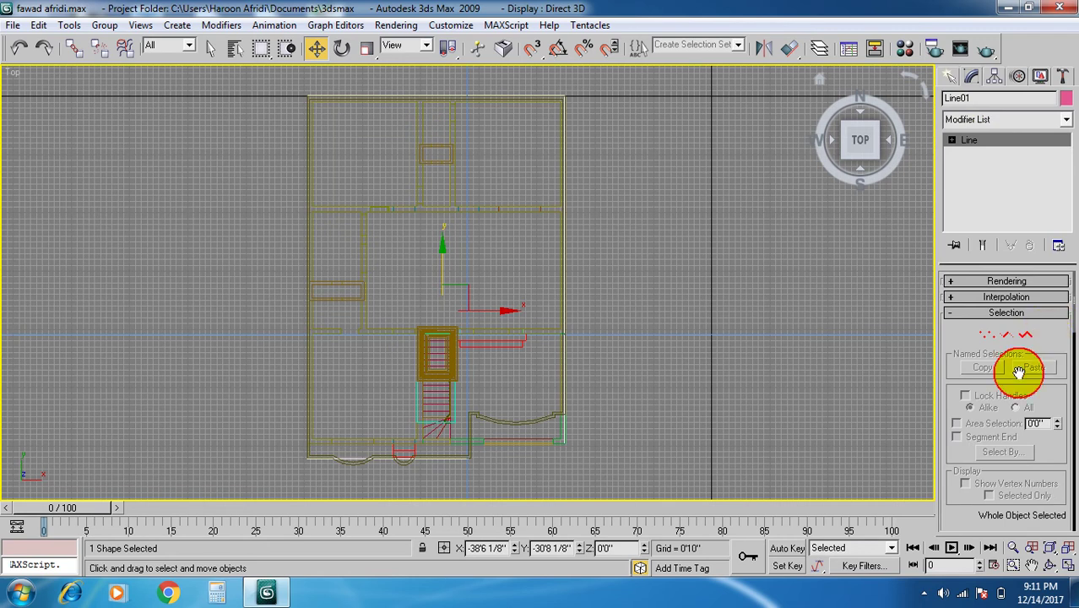
{"action": "scroll", "coordinate": [1012, 421], "scroll_direction": "down", "scroll_amount": 5}
{"action": "scroll", "coordinate": [1011, 429], "scroll_direction": "down", "scroll_amount": 6}
{"action": "scroll", "coordinate": [1012, 431], "scroll_direction": "down", "scroll_amount": 6}
{"action": "scroll", "coordinate": [1012, 429], "scroll_direction": "up", "scroll_amount": 15}
{"action": "scroll", "coordinate": [1012, 429], "scroll_direction": "up", "scroll_amount": 2}
{"action": "left_click", "coordinate": [952, 139]}
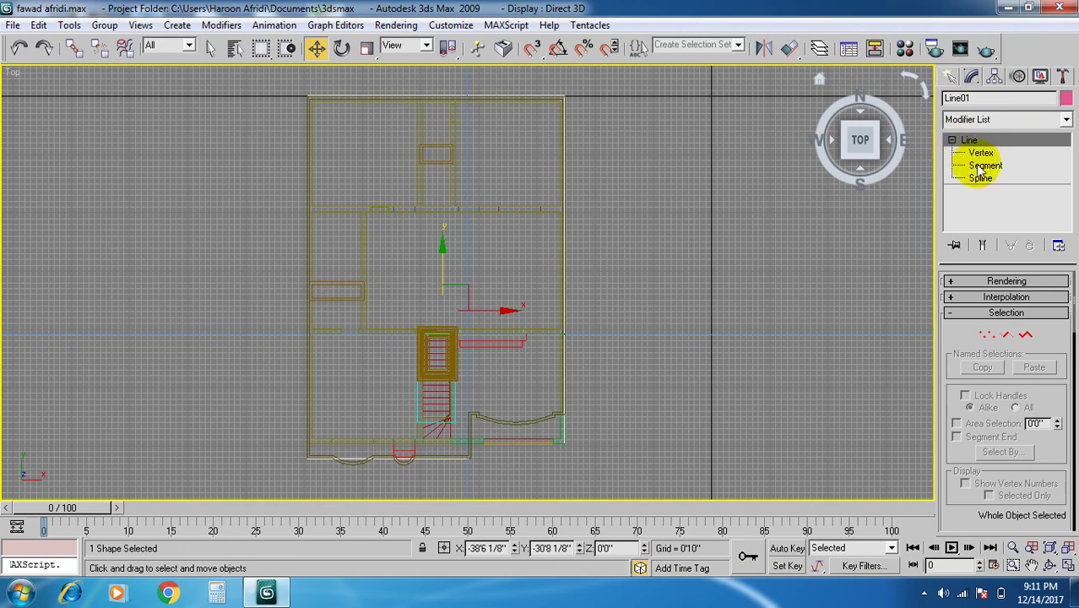
{"action": "left_click", "coordinate": [982, 178]}
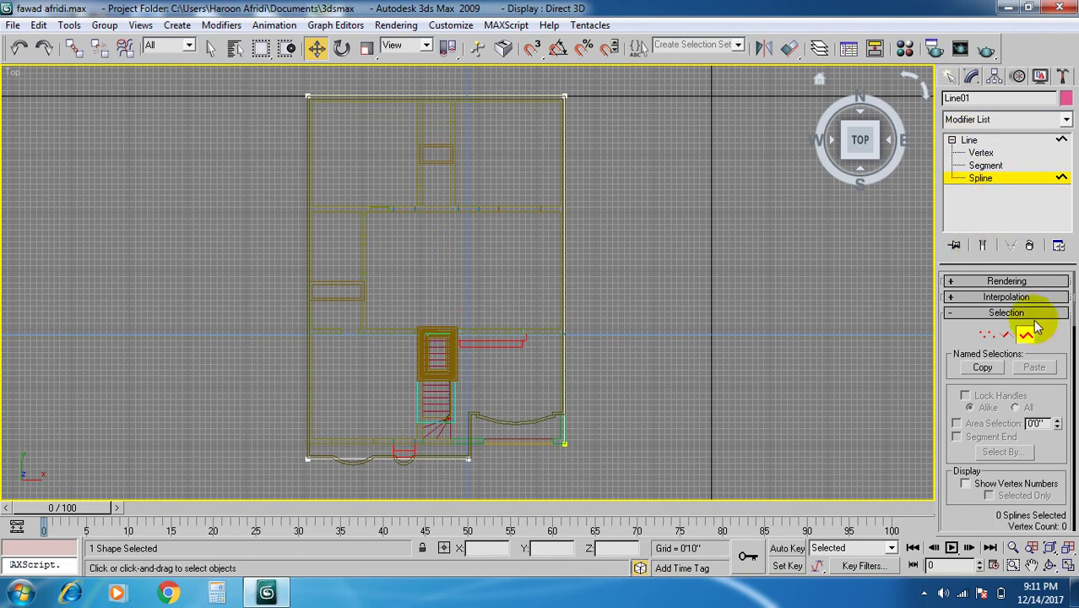
{"action": "scroll", "coordinate": [1005, 380], "scroll_direction": "down", "scroll_amount": 3}
{"action": "scroll", "coordinate": [1025, 446], "scroll_direction": "down", "scroll_amount": 6}
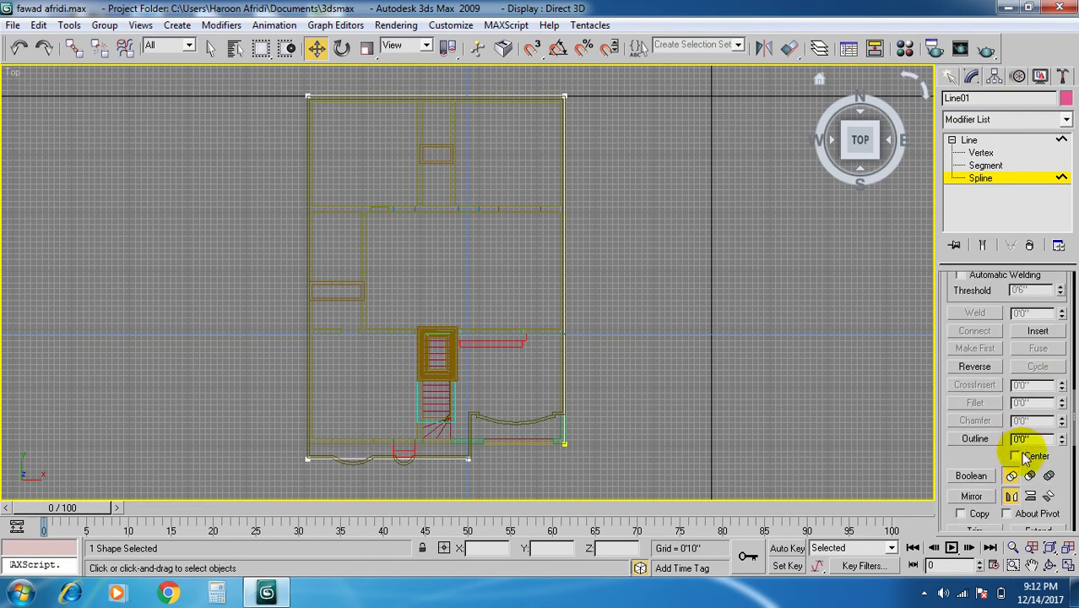
{"action": "double_click", "coordinate": [1040, 438]}
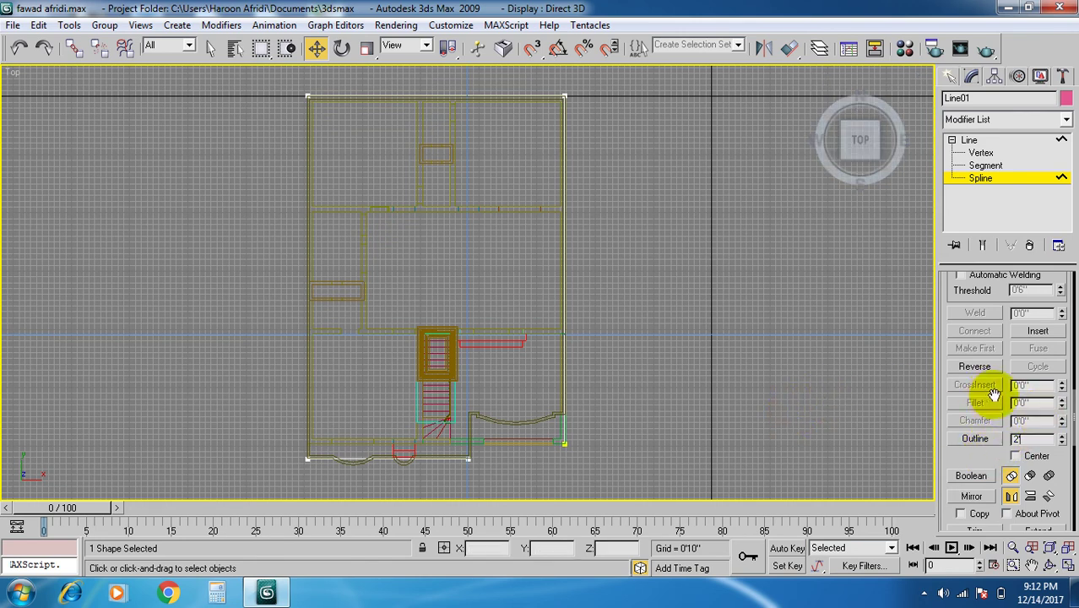
Try to outline the house's boundary spline inward by 2', and undo the result.
{"action": "key", "text": "Return"}
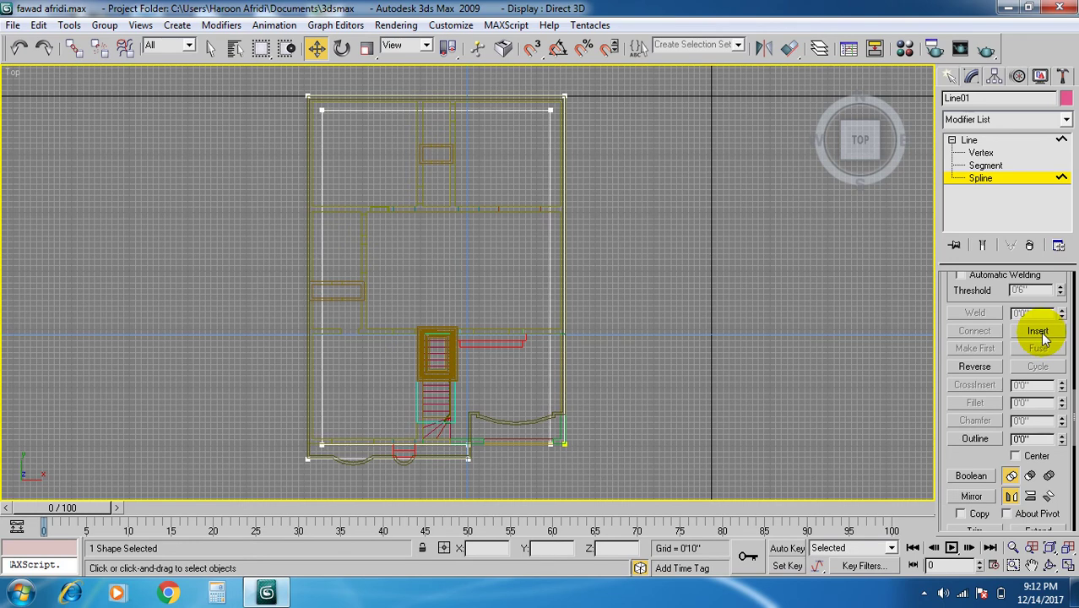
{"action": "left_click_drag", "start_coordinate": [1039, 443], "coordinate": [1017, 443]}
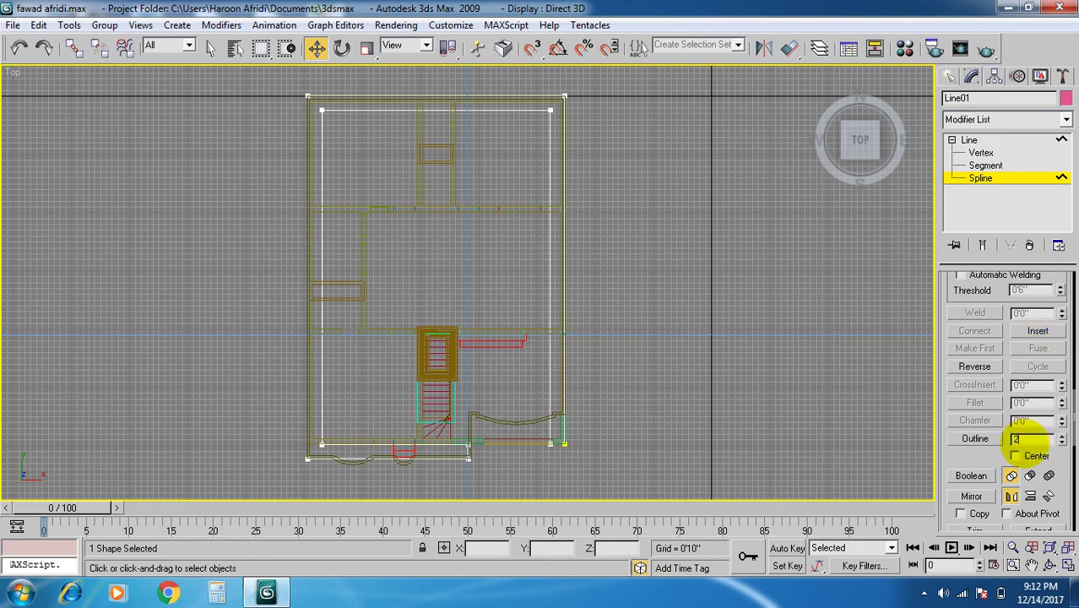
{"action": "type", "text": "2"}
{"action": "key", "text": "Return"}
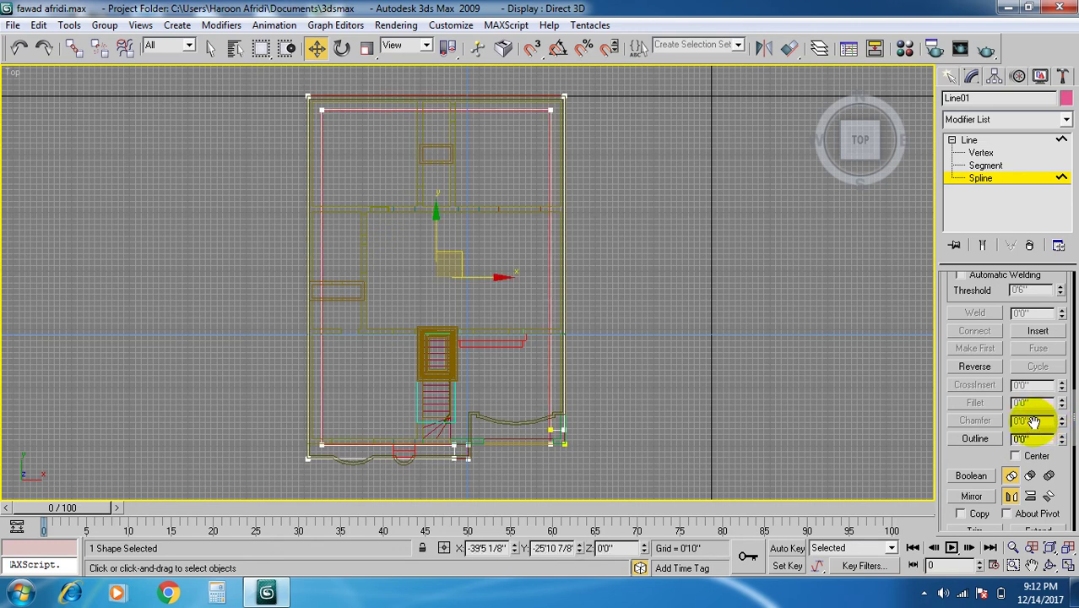
{"action": "left_click_drag", "start_coordinate": [1032, 443], "coordinate": [983, 442]}
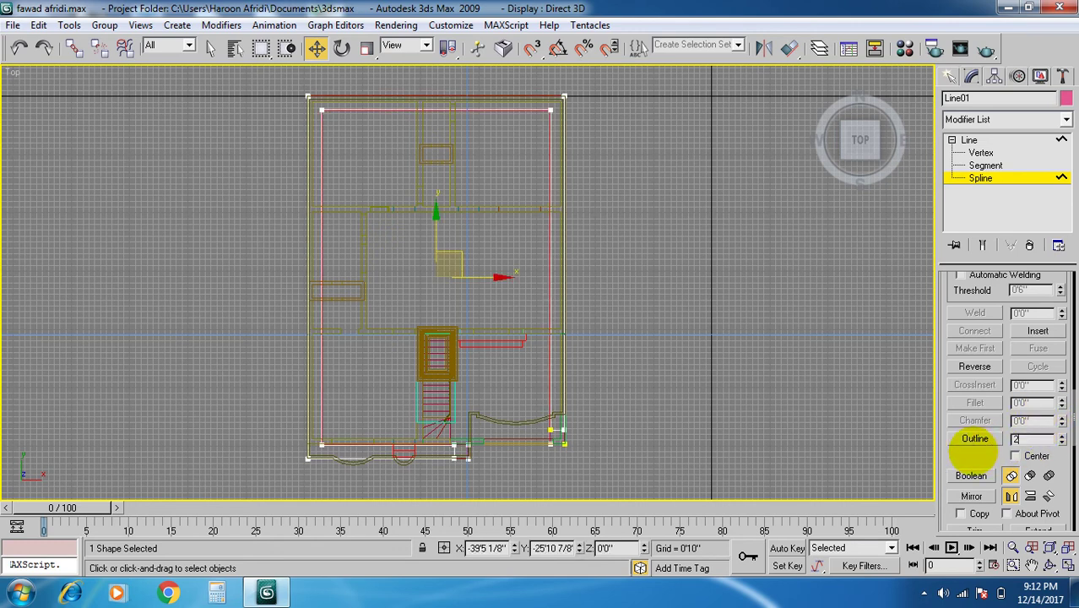
{"action": "type", "text": "2'"}
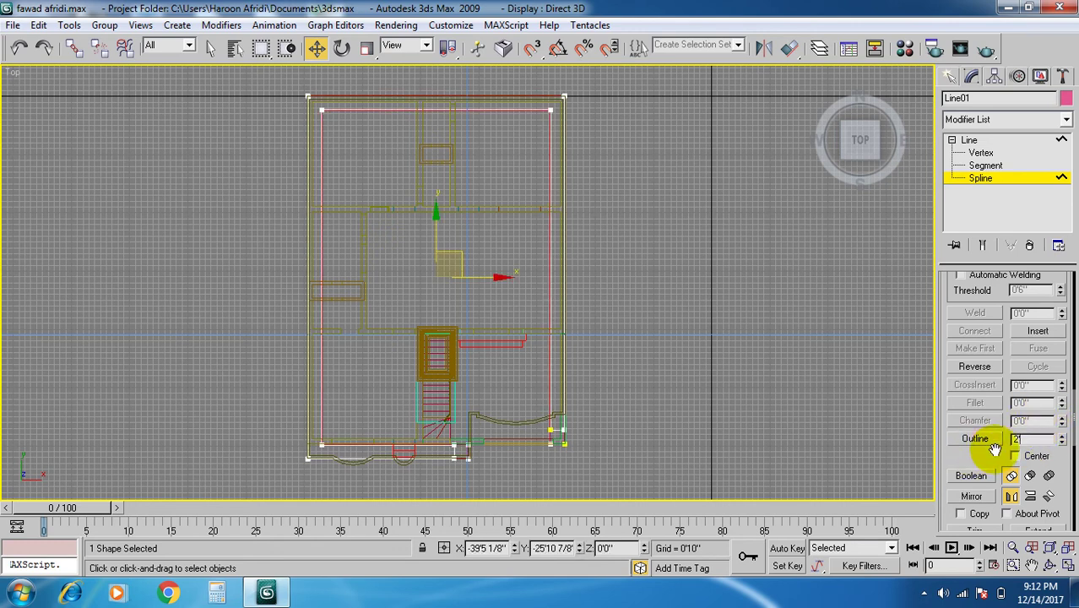
{"action": "key", "text": "Return"}
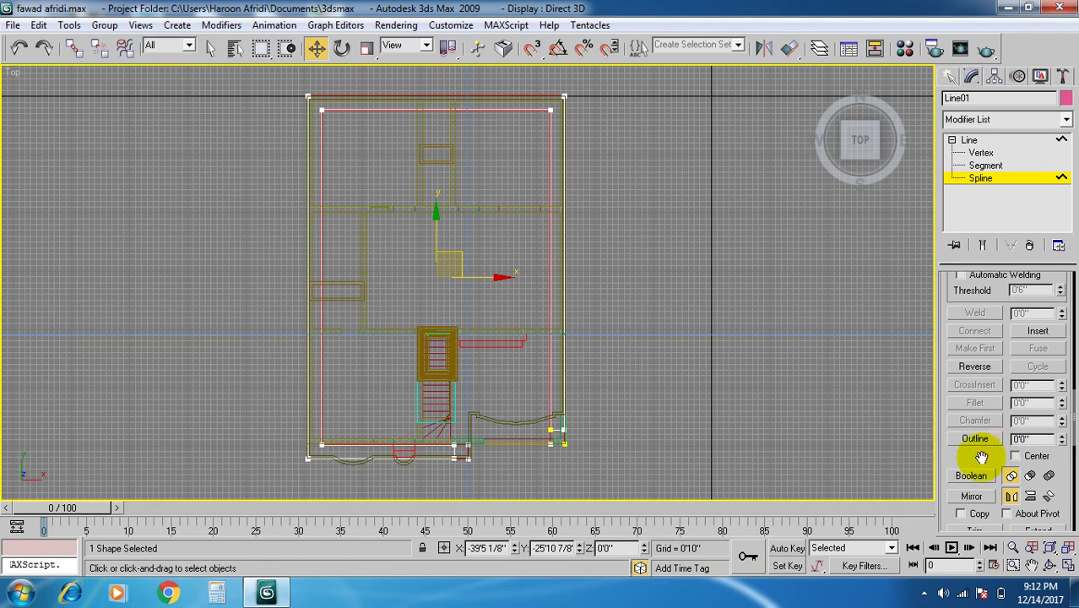
{"action": "left_click", "coordinate": [858, 412]}
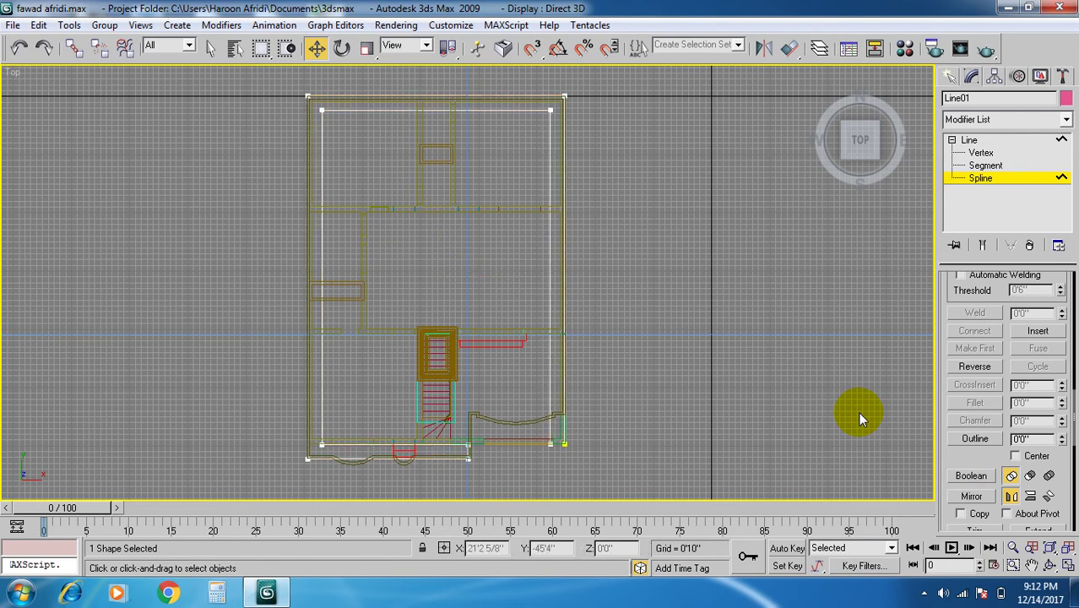
{"action": "key", "text": "ctrl+z"}
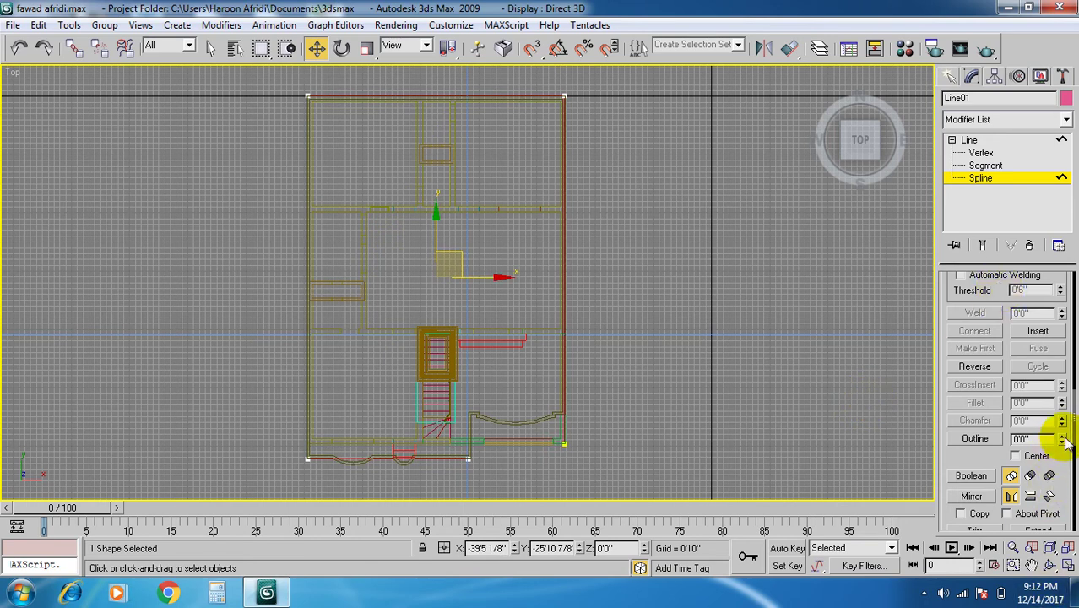
Outline the boundary spline outward around the house with a value of -2'.
{"action": "mouse_move", "coordinate": [1063, 445]}
{"action": "left_mouse_down"}
{"action": "mouse_move", "coordinate": [1063, 422]}
{"action": "mouse_move", "coordinate": [1065, 456]}
{"action": "left_mouse_up"}
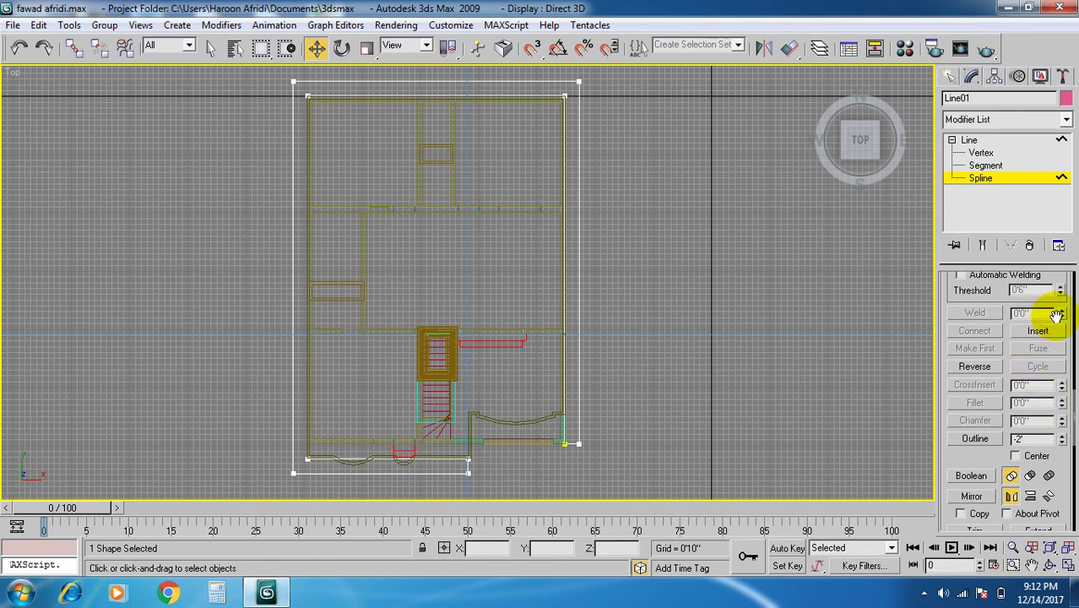
{"action": "key", "text": "Return"}
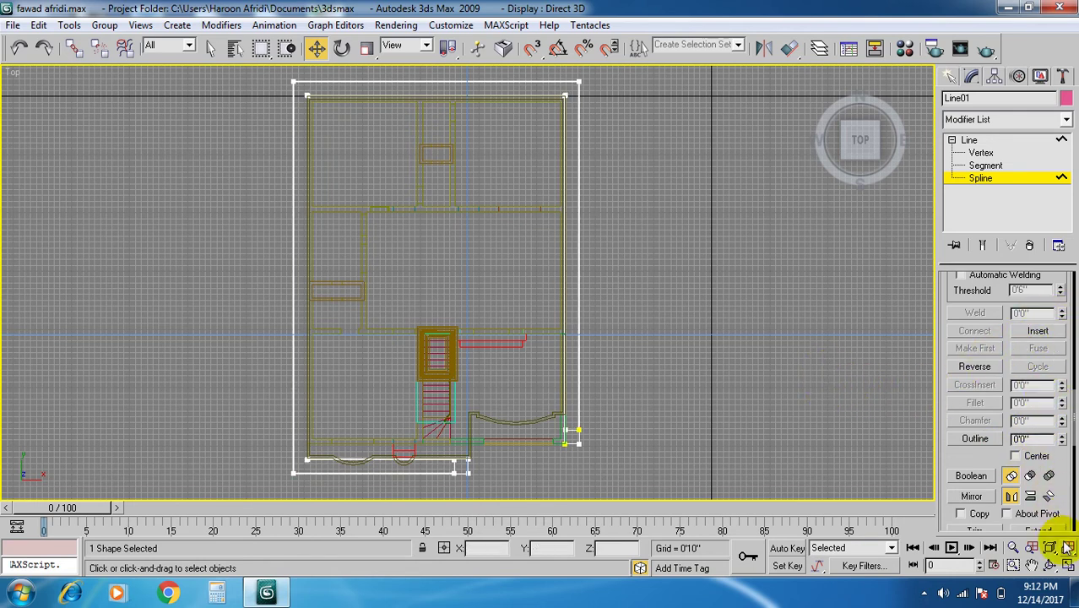
{"action": "left_click", "coordinate": [1069, 568]}
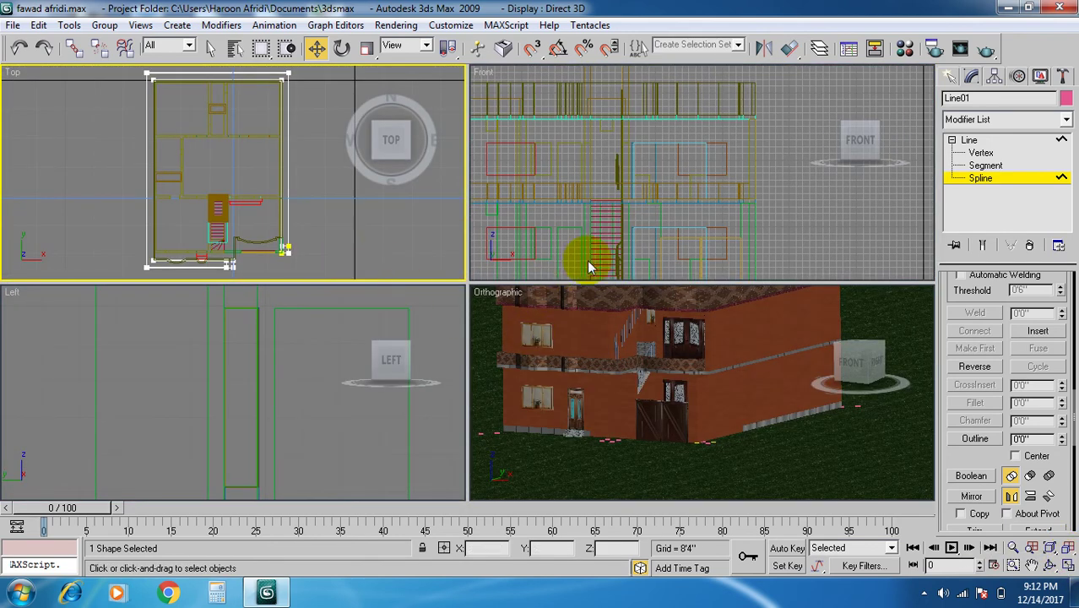
Extrude the outlined boundary shape by 3" and raise it about 3 6/8" vertically.
{"action": "scroll", "coordinate": [777, 219], "scroll_direction": "down", "scroll_amount": 5}
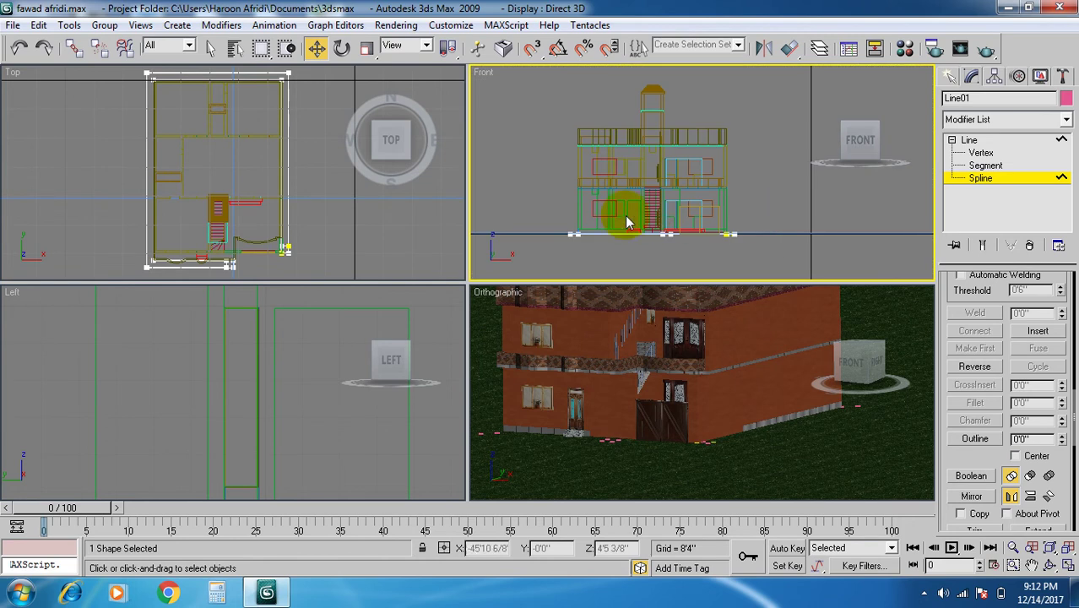
{"action": "left_click", "coordinate": [320, 48]}
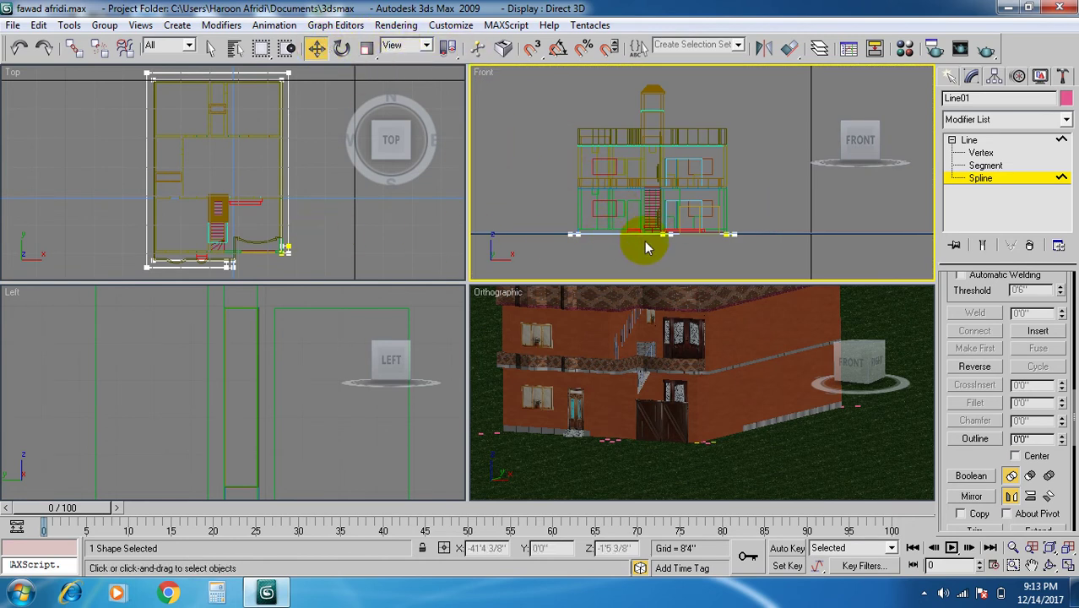
{"action": "scroll", "coordinate": [661, 258], "scroll_direction": "up", "scroll_amount": 2}
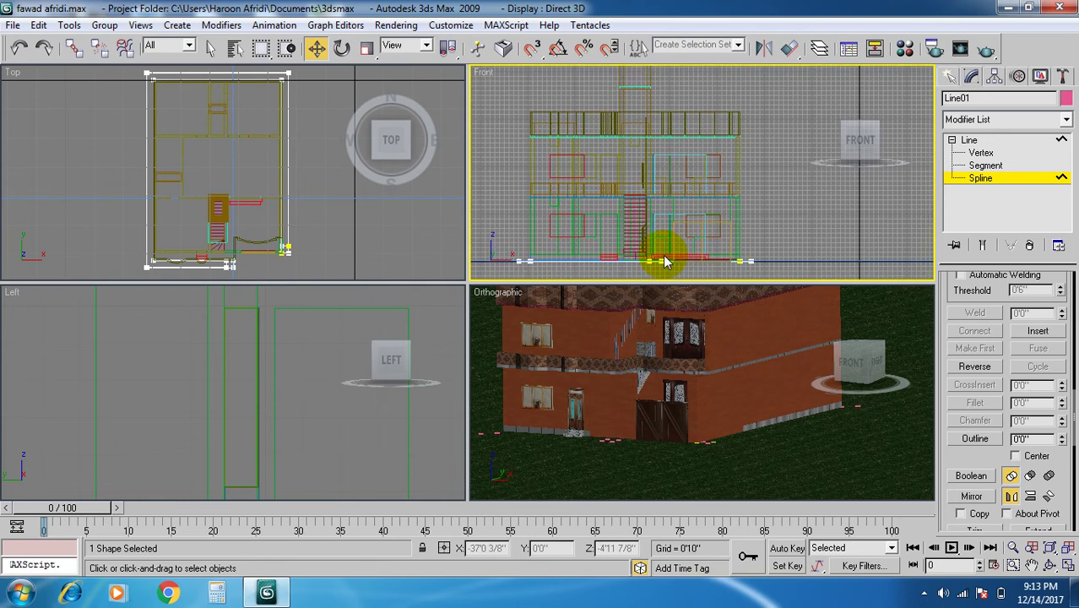
{"action": "middle_click_drag", "start_coordinate": [663, 255], "coordinate": [667, 207]}
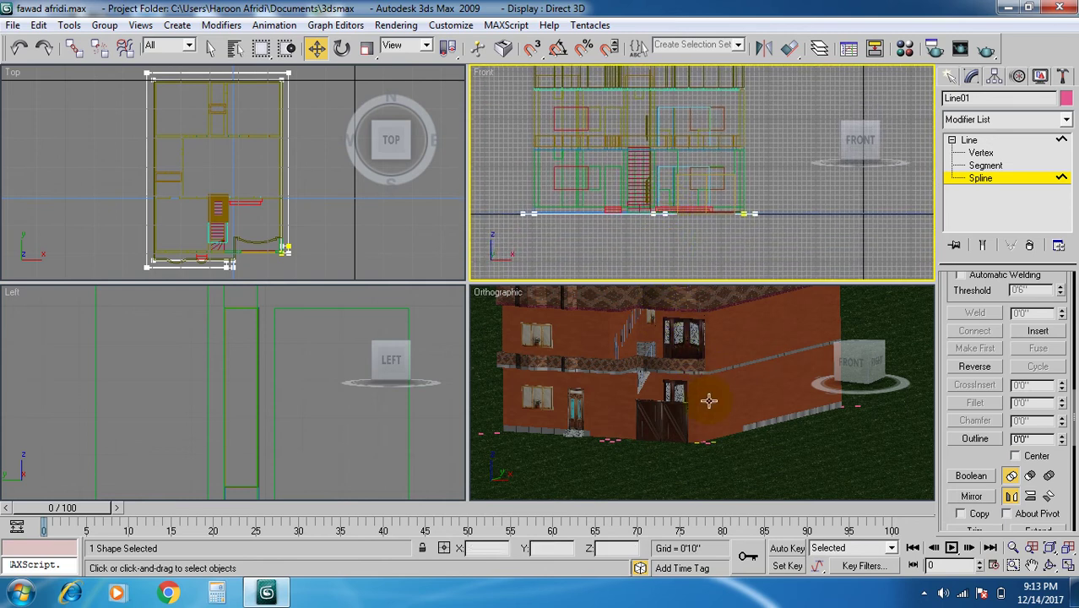
{"action": "left_click", "coordinate": [1005, 120]}
{"action": "key", "text": "e"}
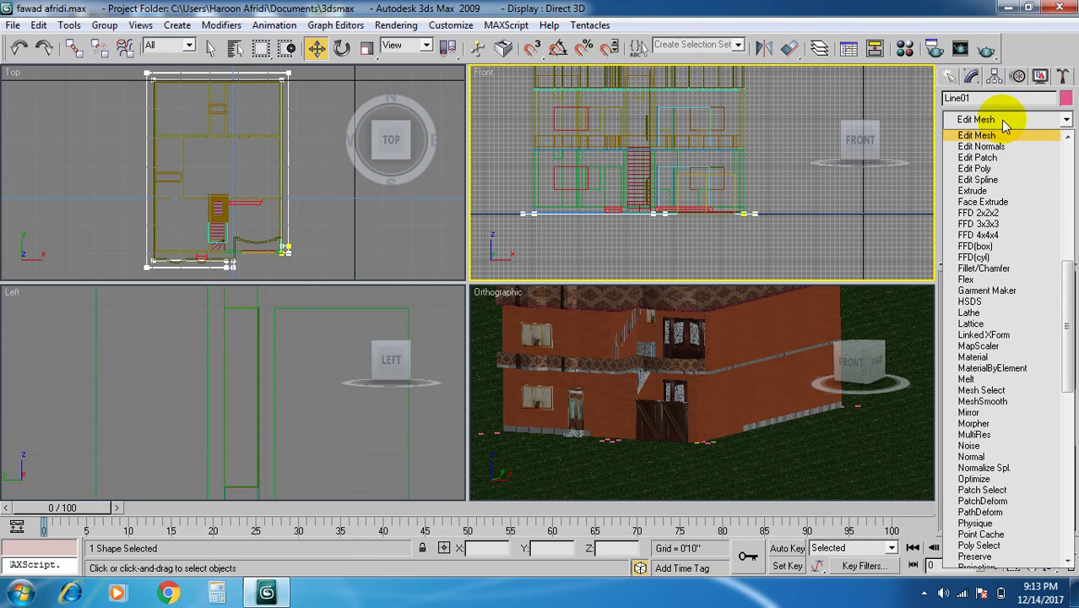
{"action": "left_click", "coordinate": [974, 191]}
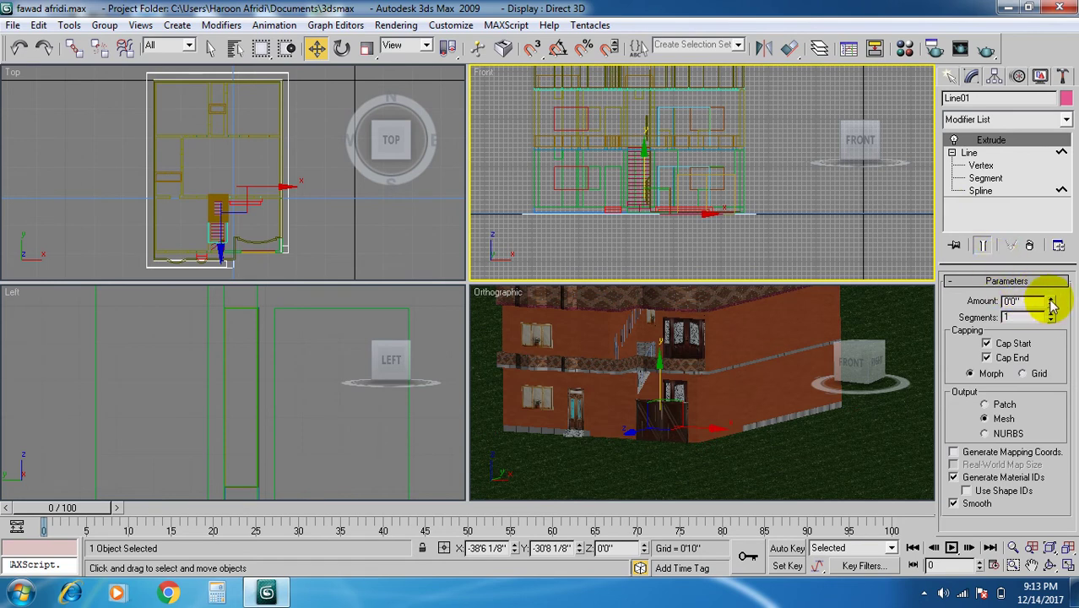
{"action": "left_click_drag", "start_coordinate": [1031, 301], "coordinate": [990, 311]}
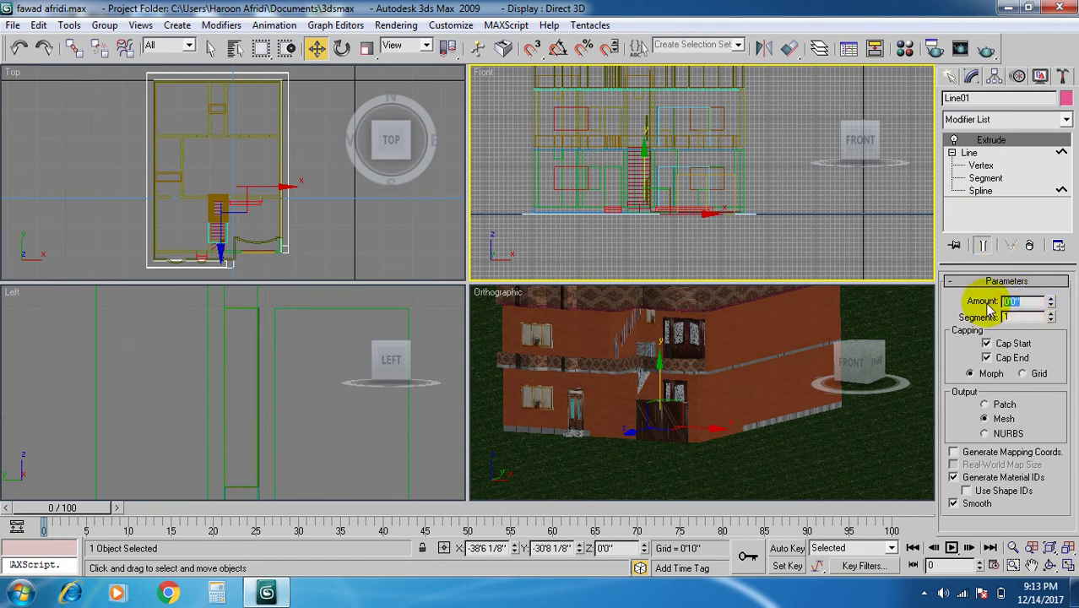
{"action": "type", "text": "3"}
{"action": "key", "text": "Return"}
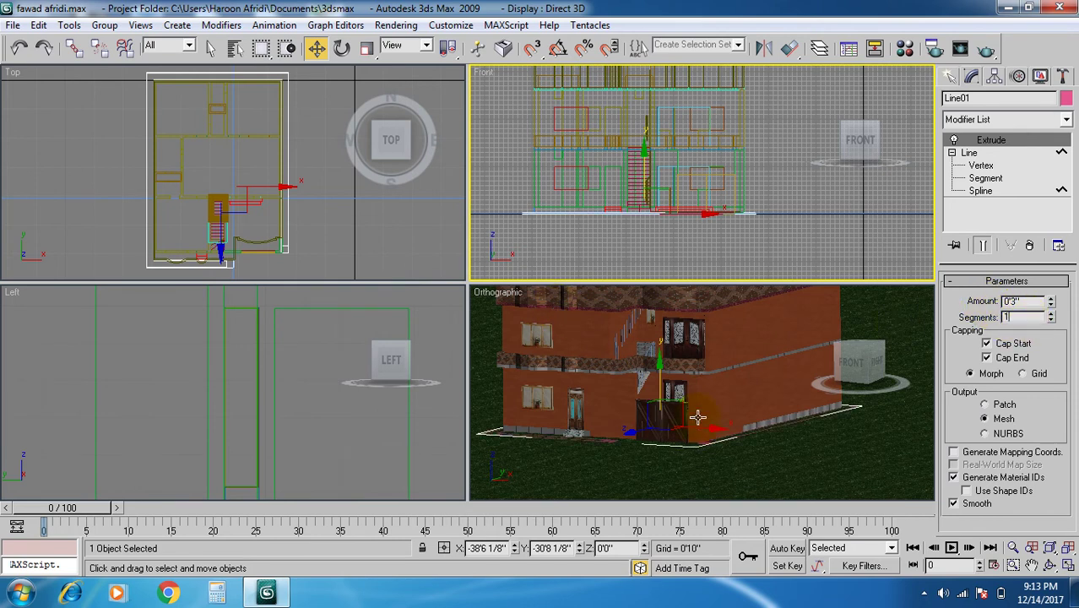
{"action": "middle_click_drag", "start_coordinate": [651, 219], "coordinate": [651, 234]}
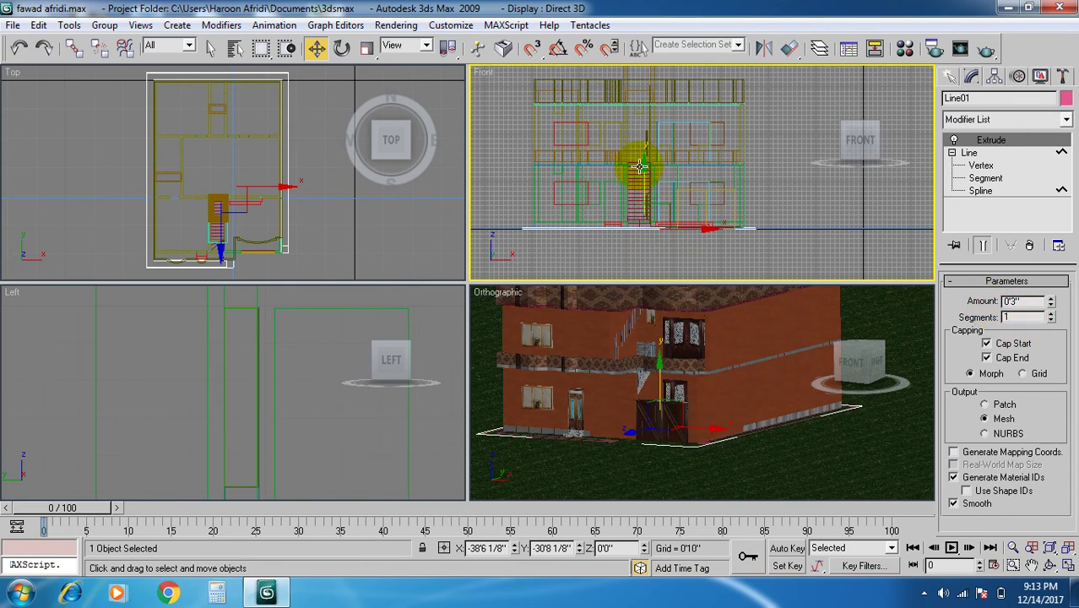
{"action": "left_click_drag", "start_coordinate": [644, 163], "coordinate": [644, 161]}
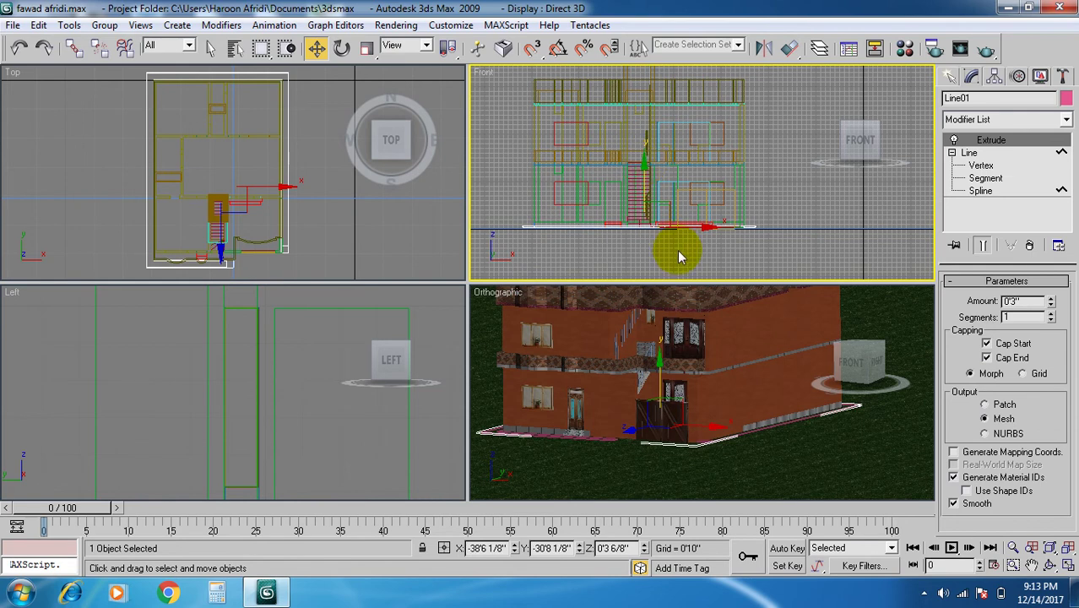
Examine the extruded ledge along the base of the house, from the side wall to the front door and gate.
{"action": "middle_click_drag", "start_coordinate": [666, 383], "coordinate": [735, 414], "text": "alt"}
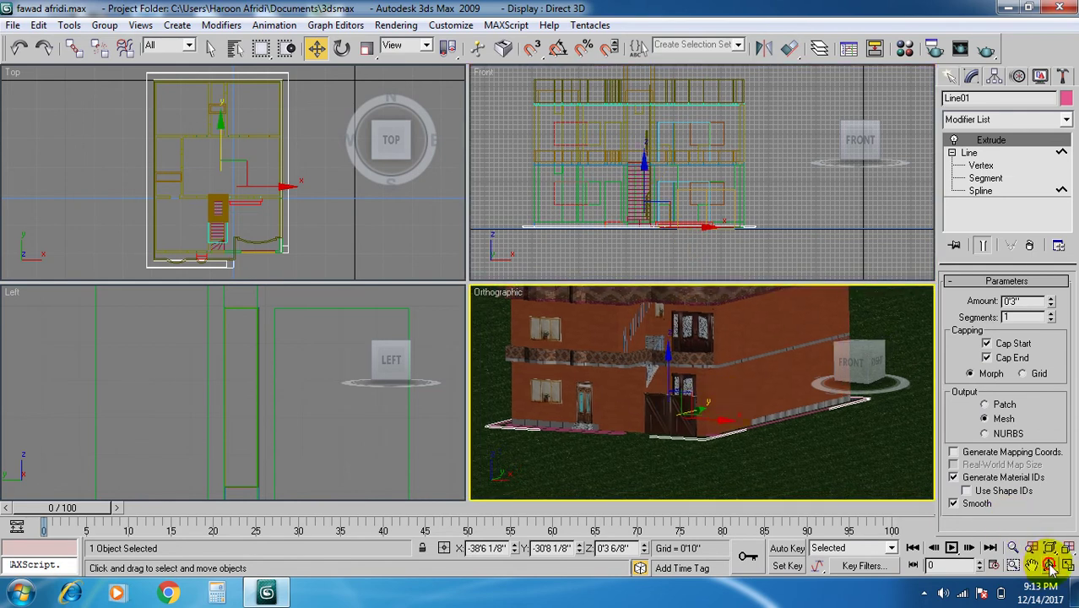
{"action": "left_click", "coordinate": [1050, 564]}
{"action": "left_click_drag", "start_coordinate": [746, 432], "coordinate": [848, 439]}
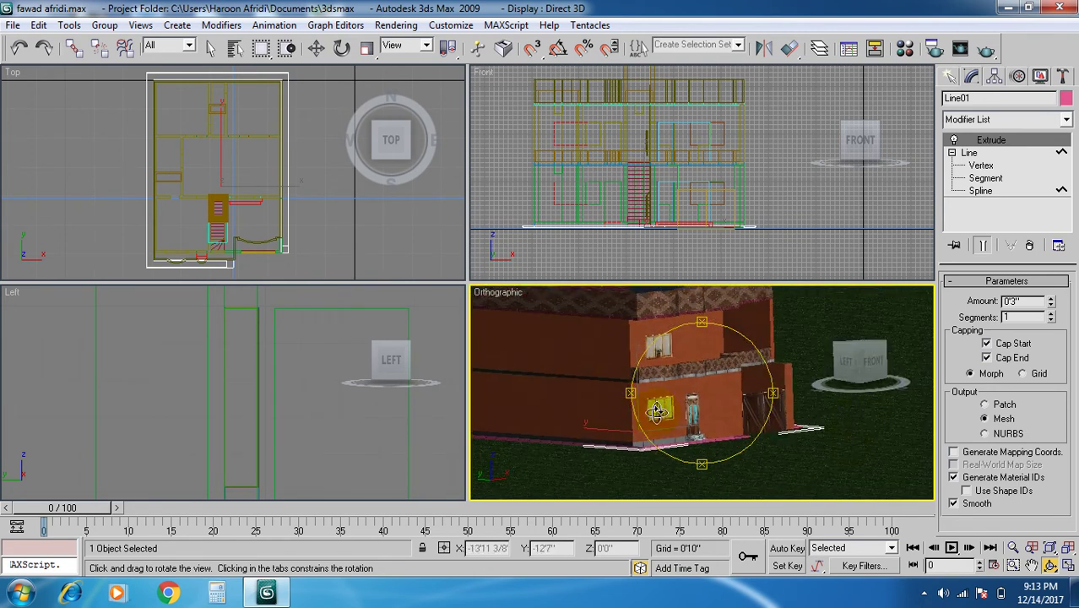
{"action": "left_click_drag", "start_coordinate": [695, 376], "coordinate": [719, 405]}
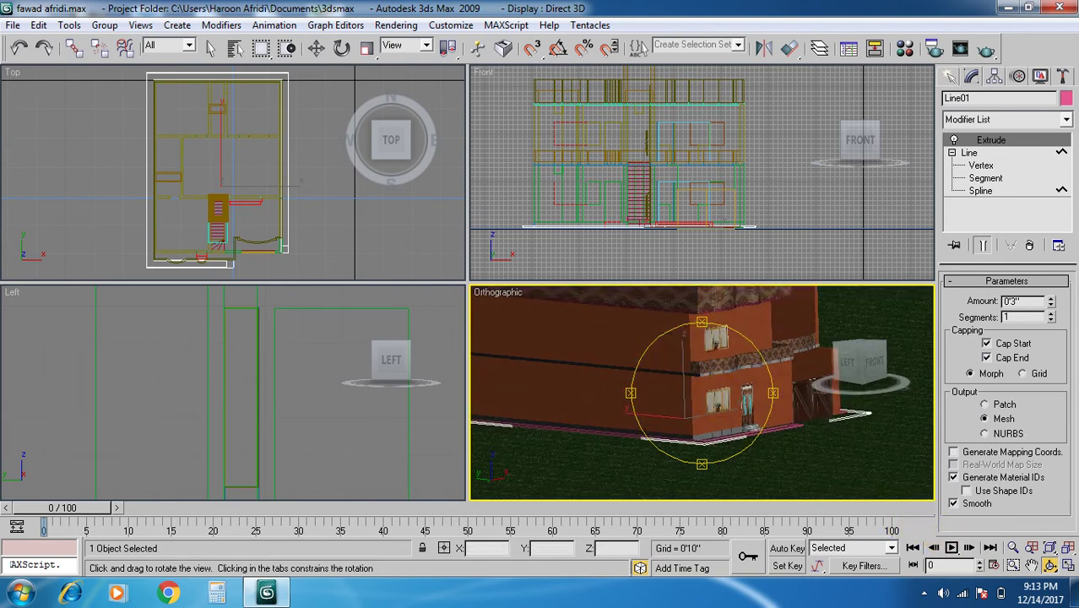
{"action": "left_click", "coordinate": [1050, 564]}
{"action": "left_click_drag", "start_coordinate": [516, 370], "coordinate": [533, 413]}
{"action": "scroll", "coordinate": [533, 413], "scroll_direction": "up", "scroll_amount": 5}
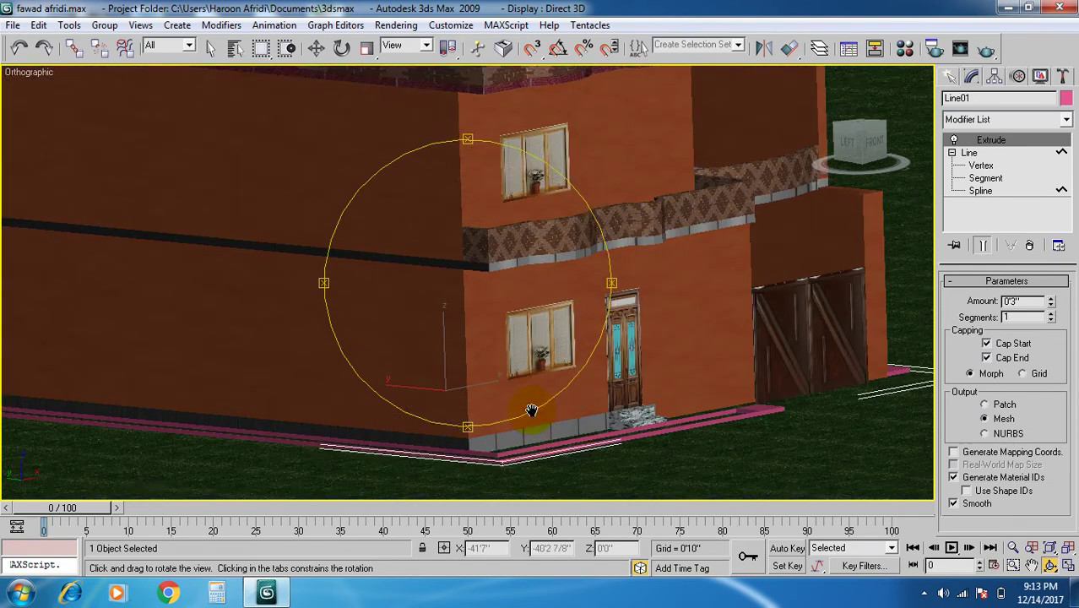
{"action": "middle_click_drag", "start_coordinate": [530, 406], "coordinate": [519, 368]}
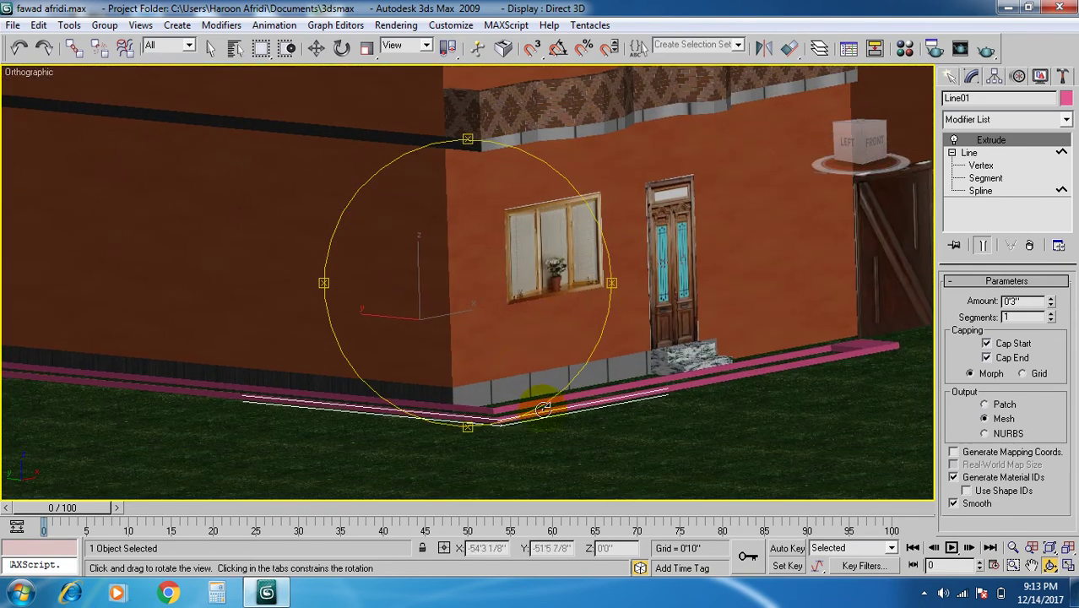
{"action": "middle_click_drag", "start_coordinate": [558, 435], "coordinate": [529, 425]}
{"action": "left_click_drag", "start_coordinate": [742, 402], "coordinate": [681, 389]}
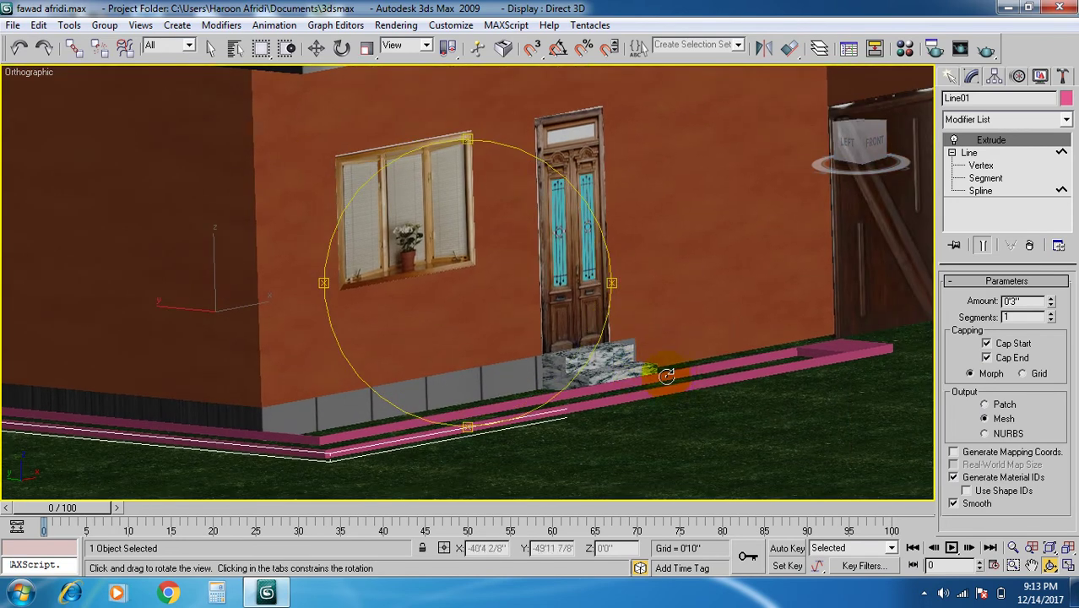
Undo the ledge's vertical move and extrusion amount, and try a -4'6" outline on its base spline.
{"action": "key", "text": "ctrl+z"}
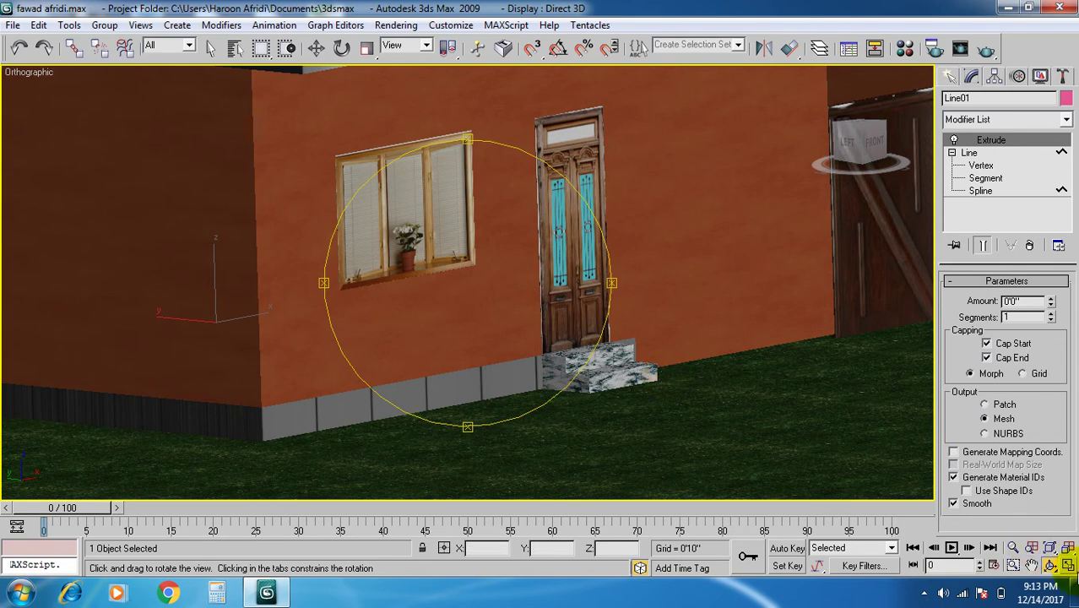
{"action": "left_click", "coordinate": [1068, 565]}
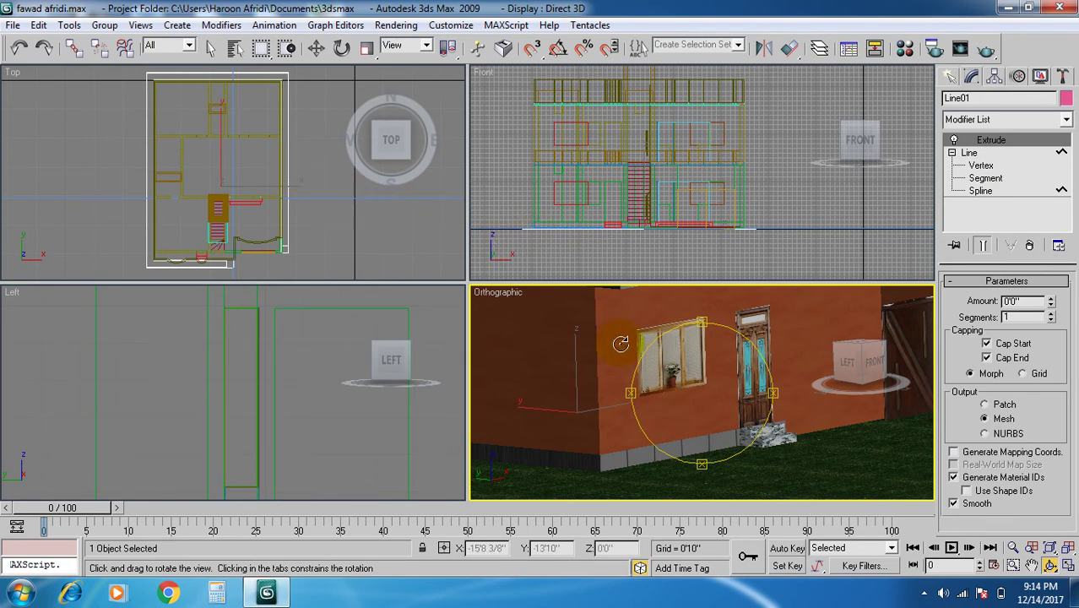
{"action": "key", "text": "w"}
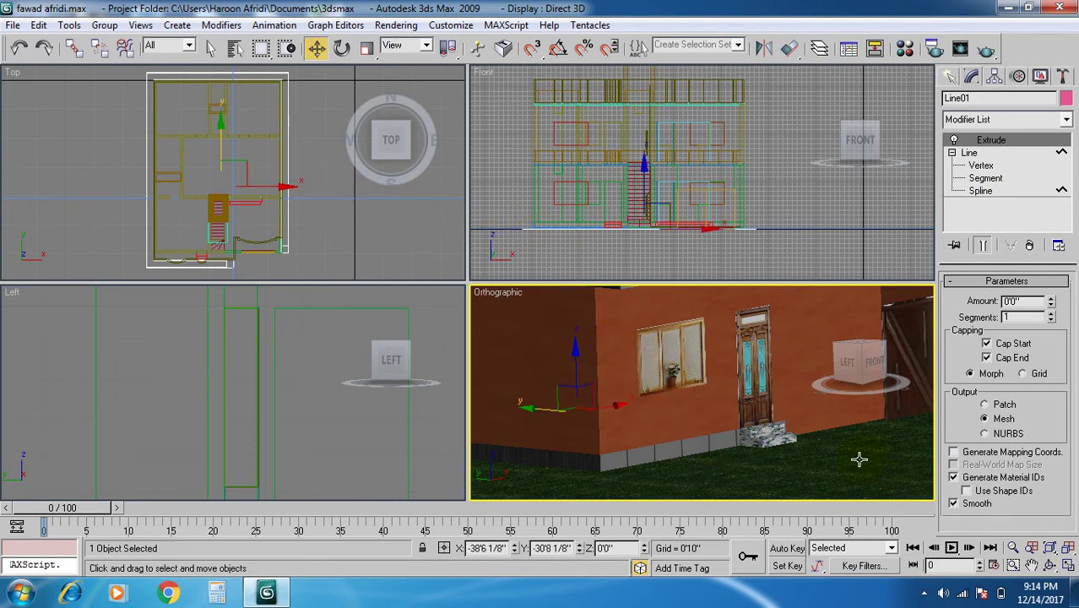
{"action": "scroll", "coordinate": [830, 442], "scroll_direction": "down", "scroll_amount": 5}
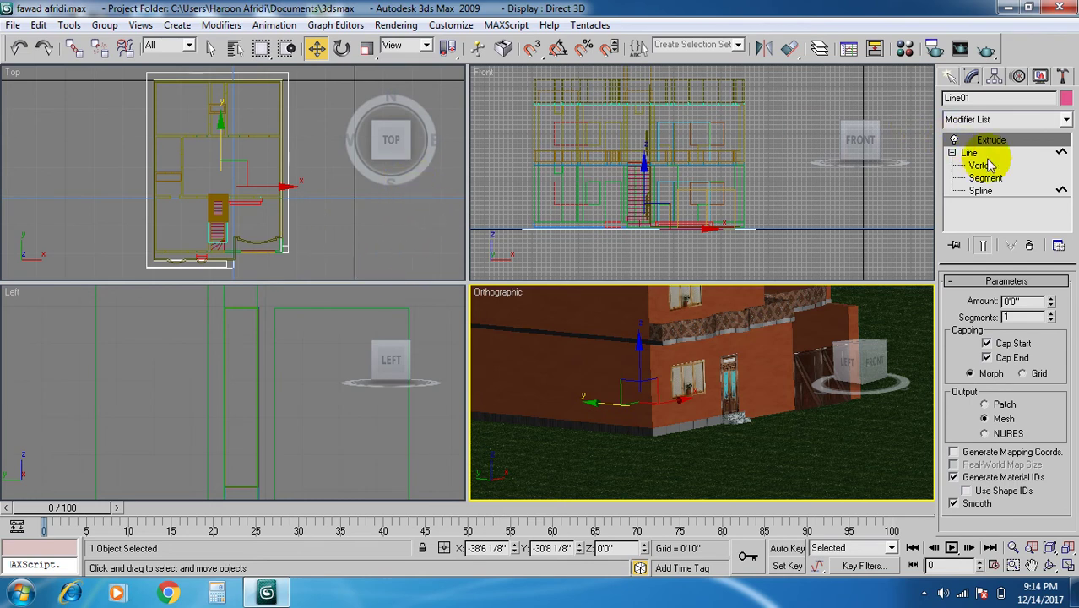
{"action": "left_click", "coordinate": [982, 190]}
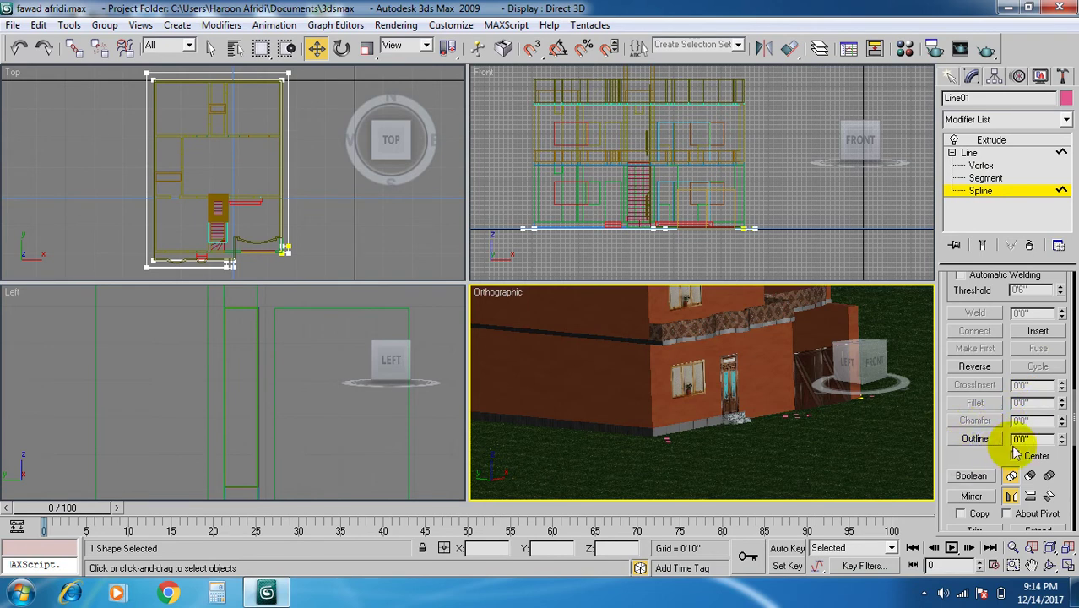
{"action": "left_click_drag", "start_coordinate": [1064, 439], "coordinate": [1057, 474]}
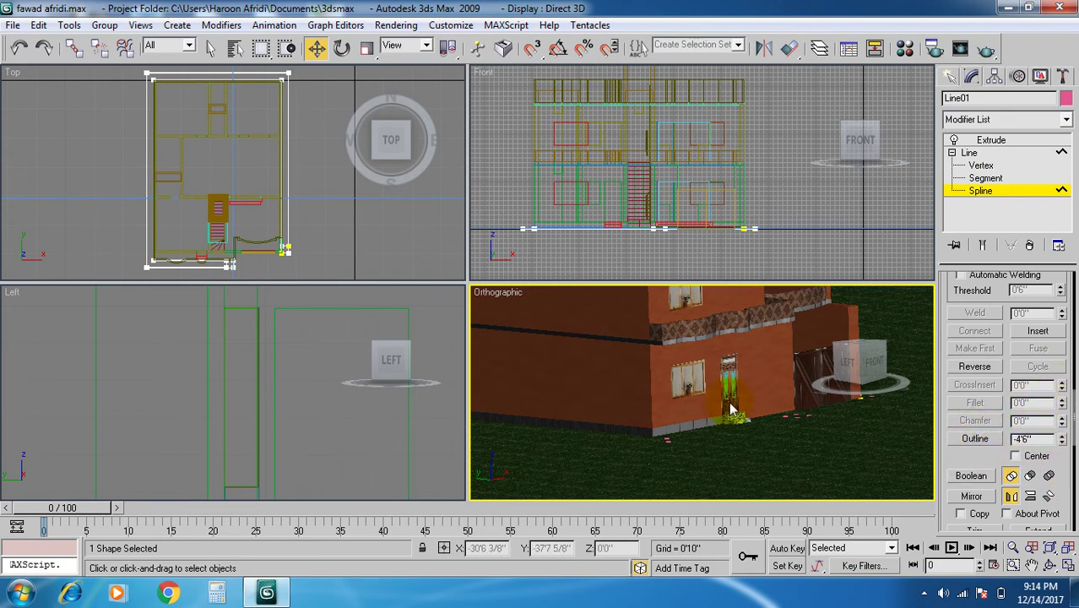
Undo the Extrude modifier, the spline outlines and the boundary line around the house.
{"action": "key", "text": "ctrl+z"}
{"action": "key", "text": "ctrl+z"}
{"action": "key", "text": "ctrl+z"}
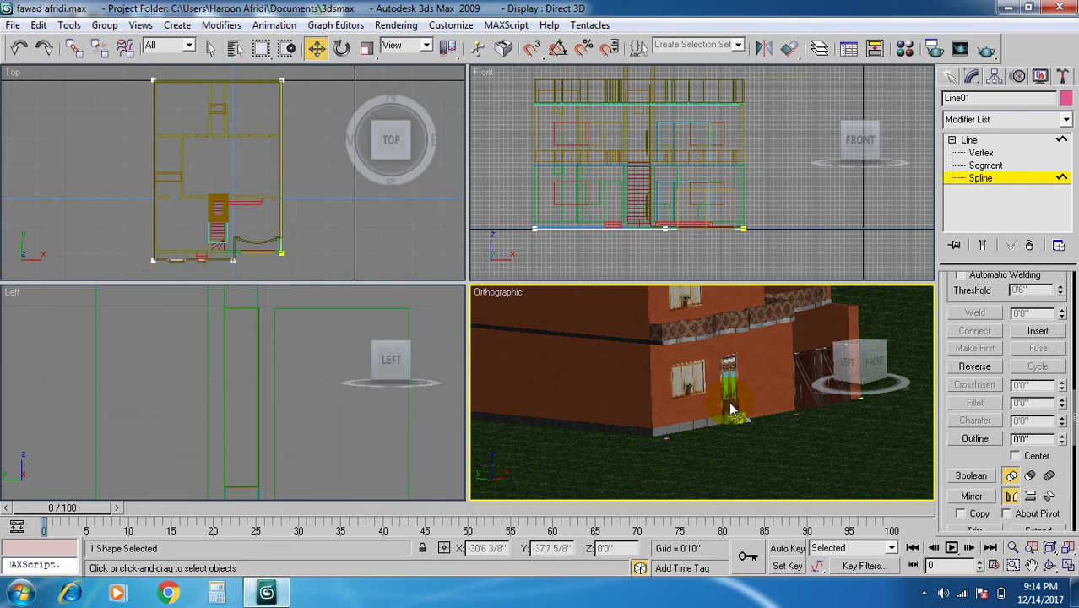
{"action": "key", "text": "ctrl+z"}
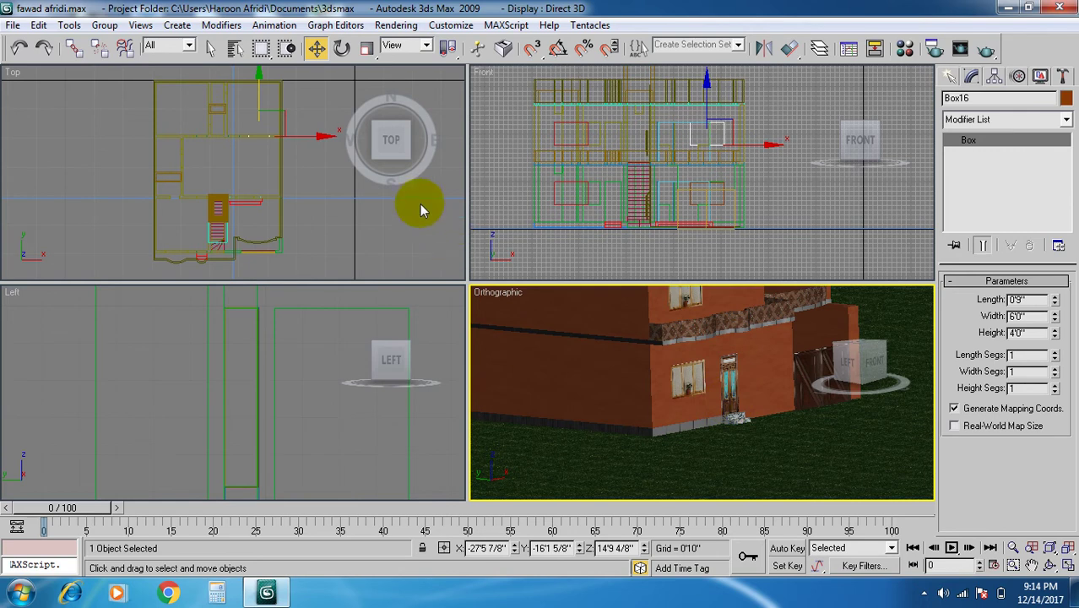
Draw a line along the house's outer walls in the top view, from the front-right corner around the back to the front recess.
{"action": "middle_click_drag", "start_coordinate": [345, 215], "coordinate": [348, 215]}
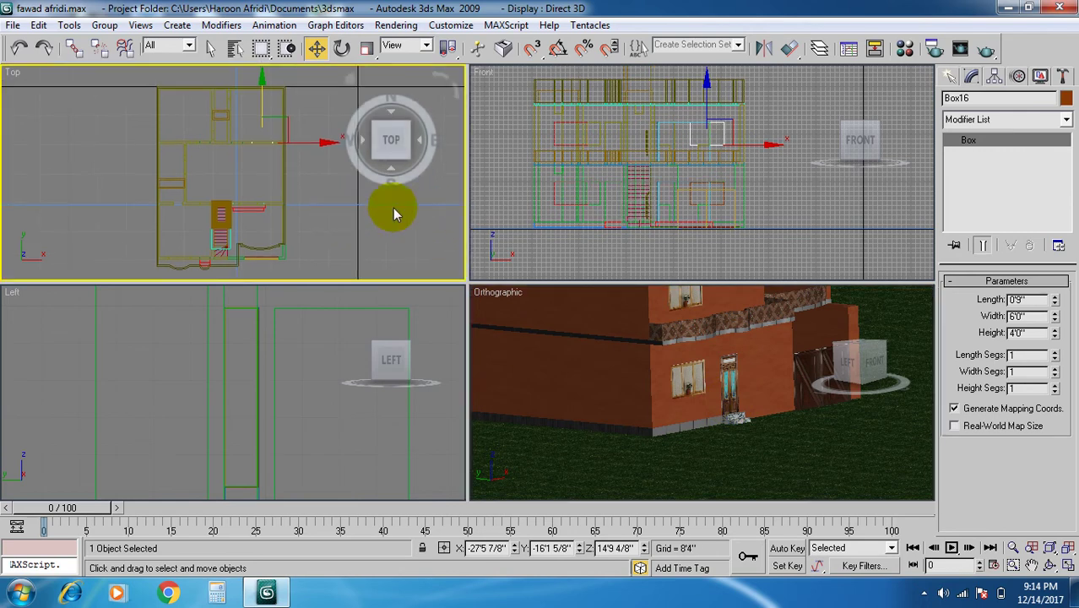
{"action": "left_click", "coordinate": [952, 76]}
{"action": "left_click", "coordinate": [973, 101]}
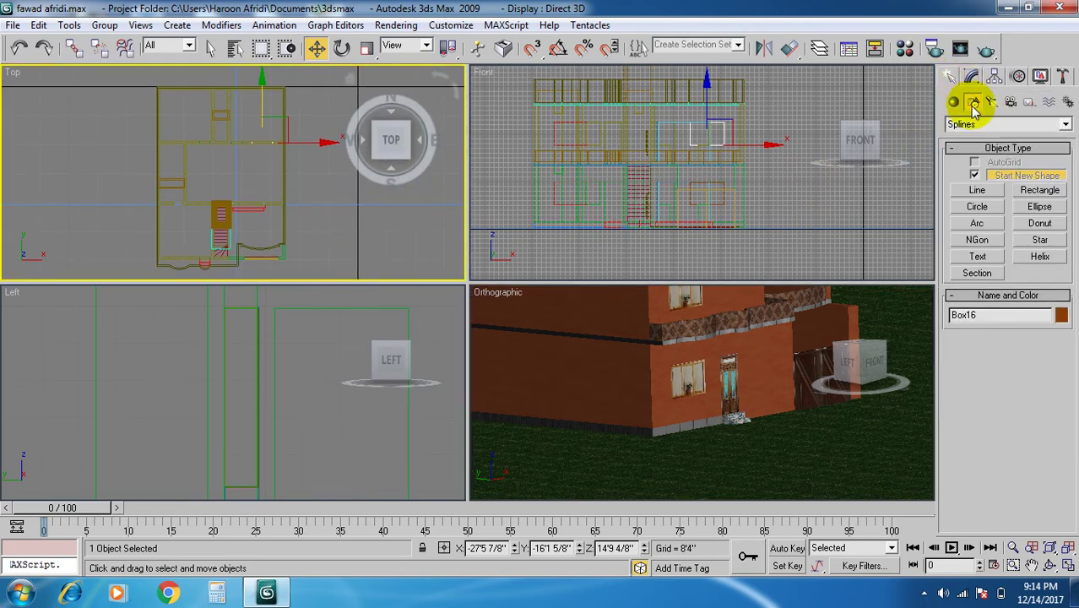
{"action": "left_click", "coordinate": [978, 190]}
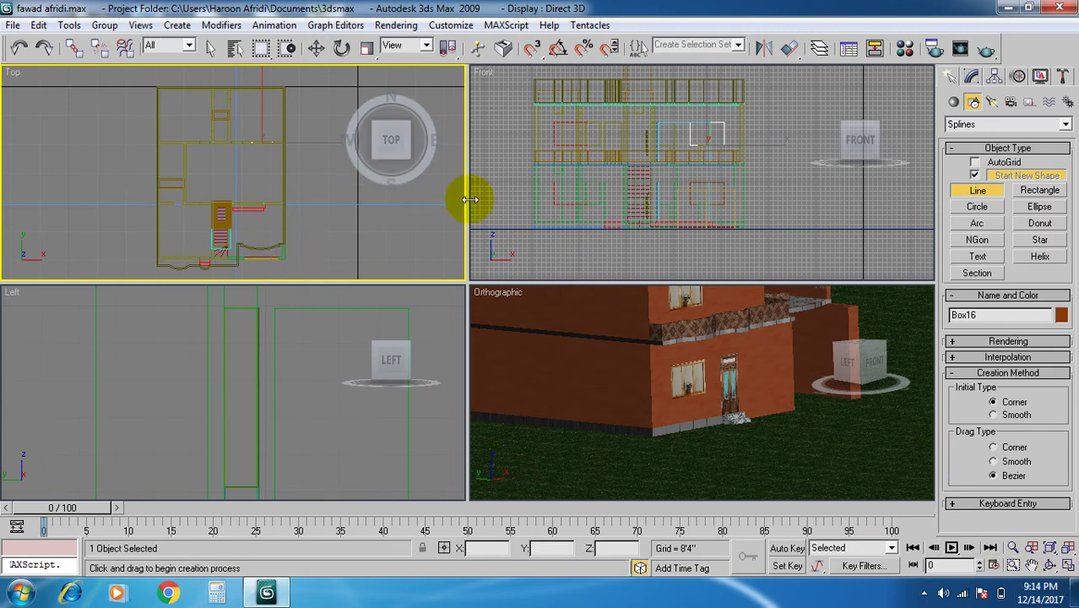
{"action": "left_click", "coordinate": [1068, 550]}
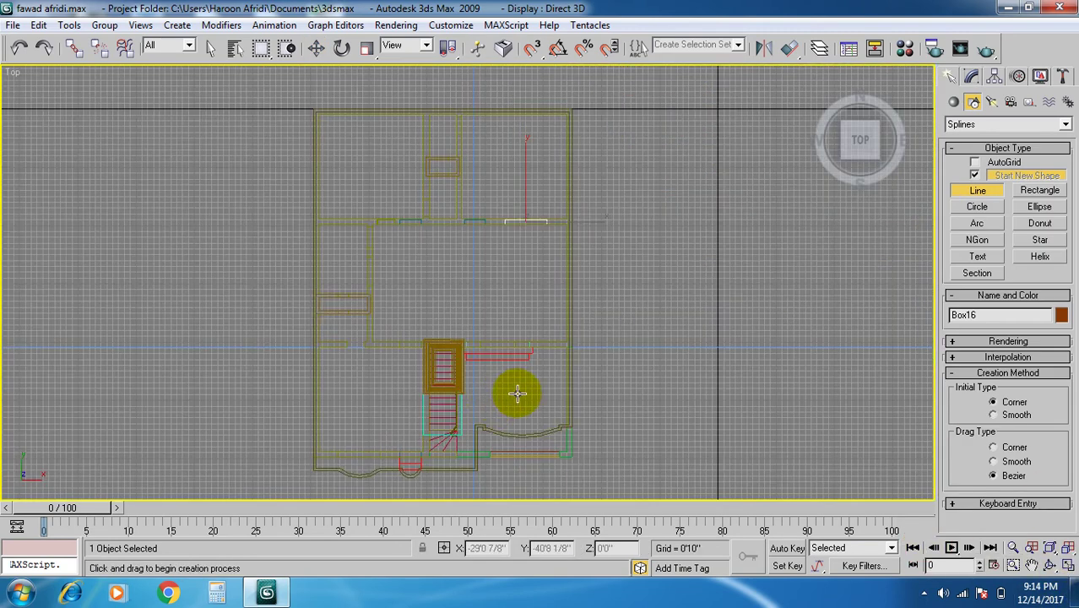
{"action": "left_click", "coordinate": [567, 428]}
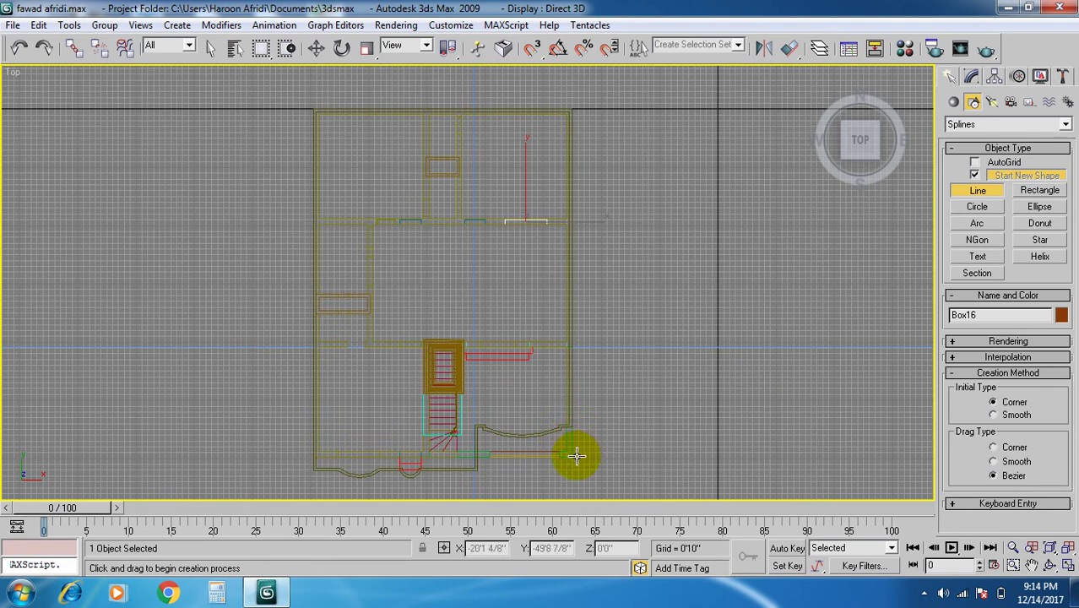
{"action": "left_click", "coordinate": [570, 457]}
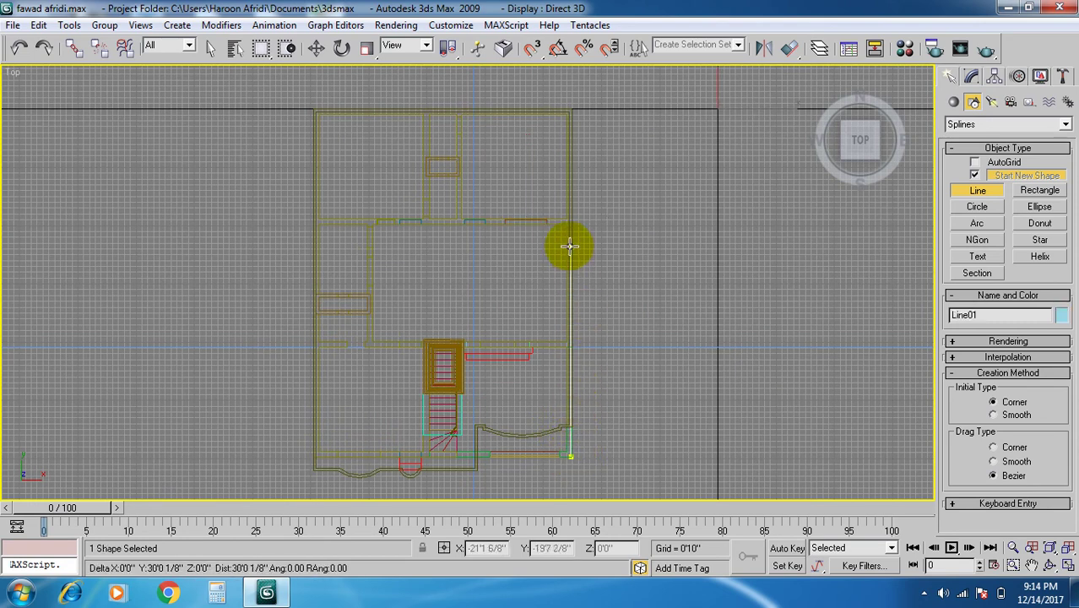
{"action": "left_click", "coordinate": [571, 109]}
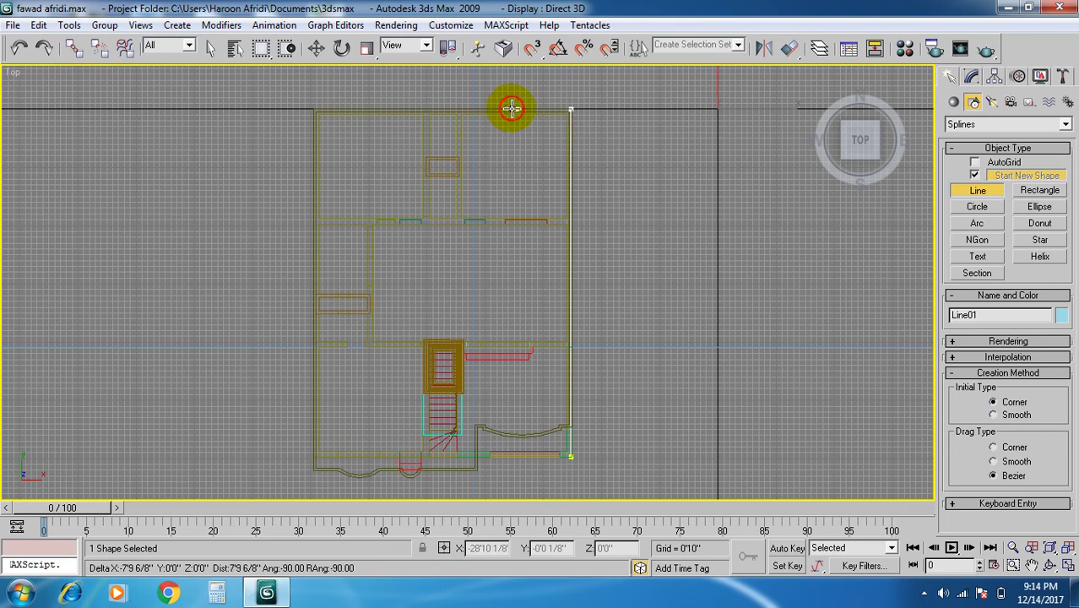
{"action": "left_click", "coordinate": [310, 109]}
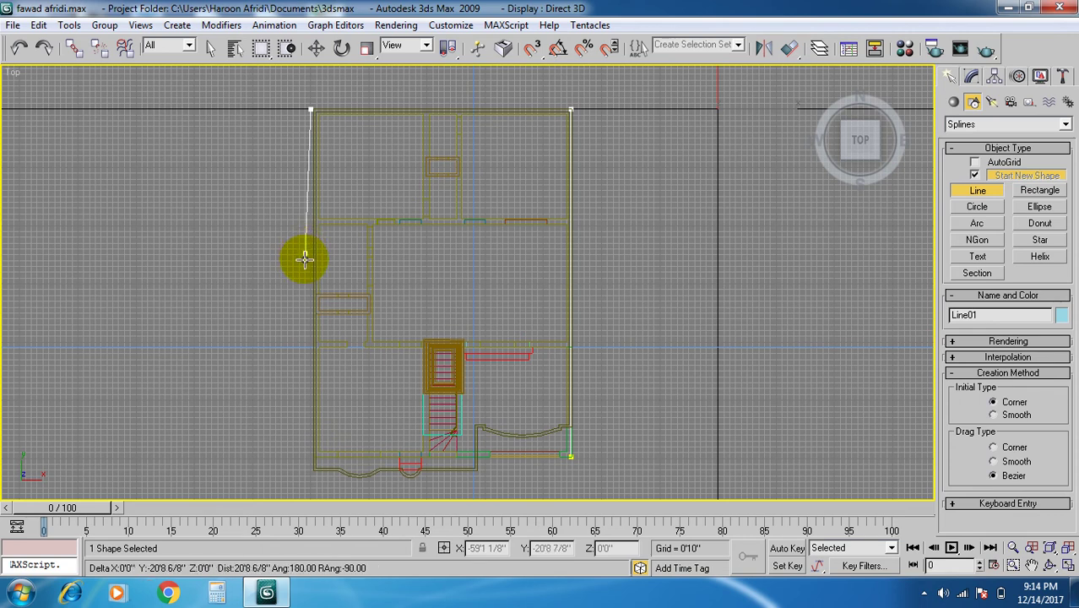
{"action": "left_click", "coordinate": [311, 471]}
{"action": "left_click", "coordinate": [474, 471]}
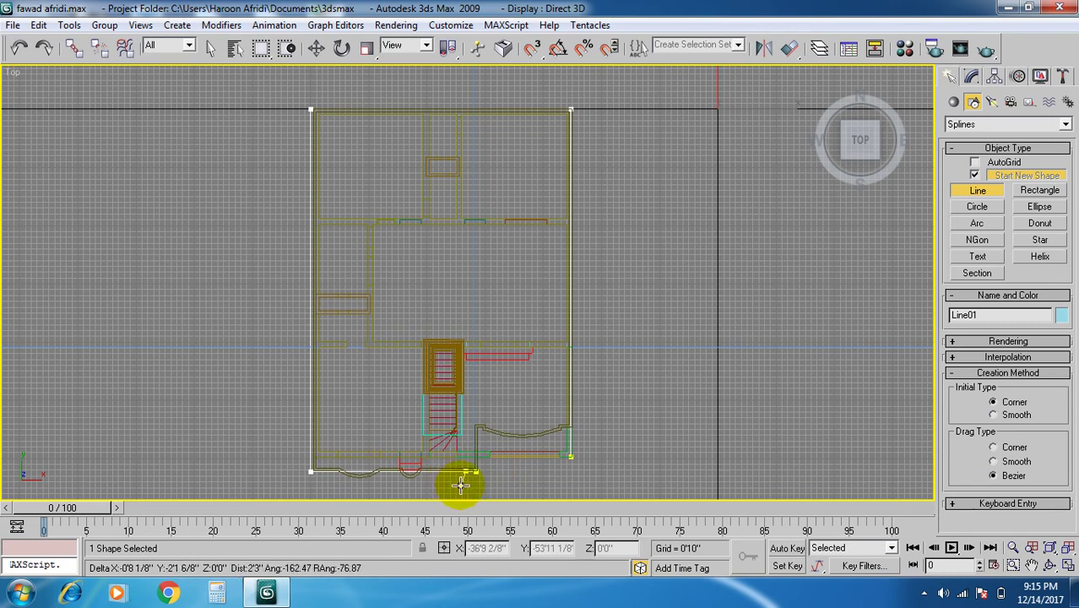
{"action": "right_click", "coordinate": [507, 487]}
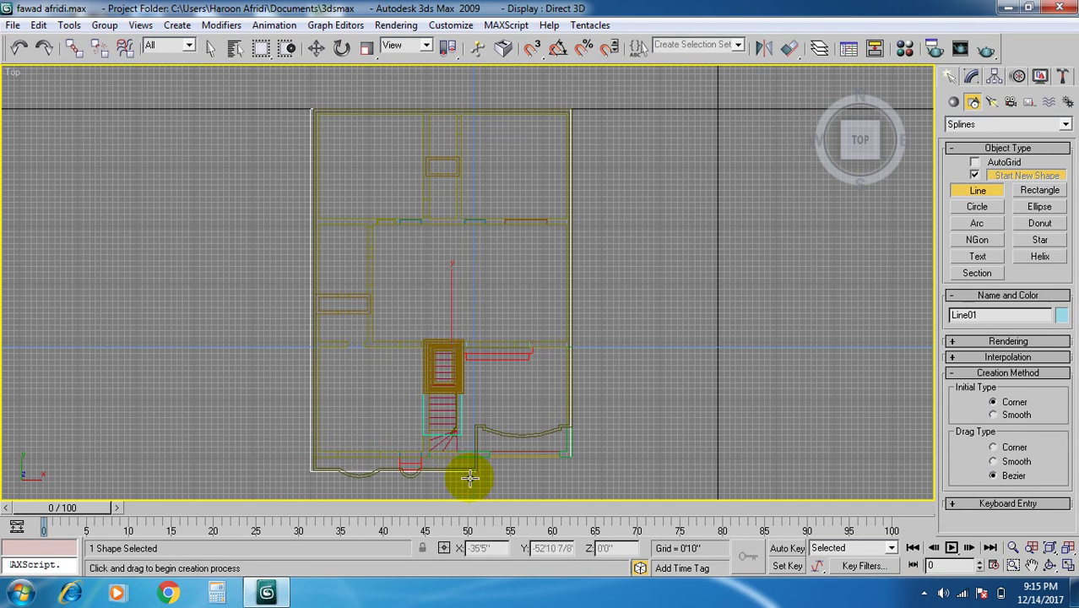
Try to outline the boundary spline, and undo the outline and the boundary line.
{"action": "scroll", "coordinate": [448, 426], "scroll_direction": "up", "scroll_amount": 1}
{"action": "scroll", "coordinate": [439, 403], "scroll_direction": "up", "scroll_amount": 1}
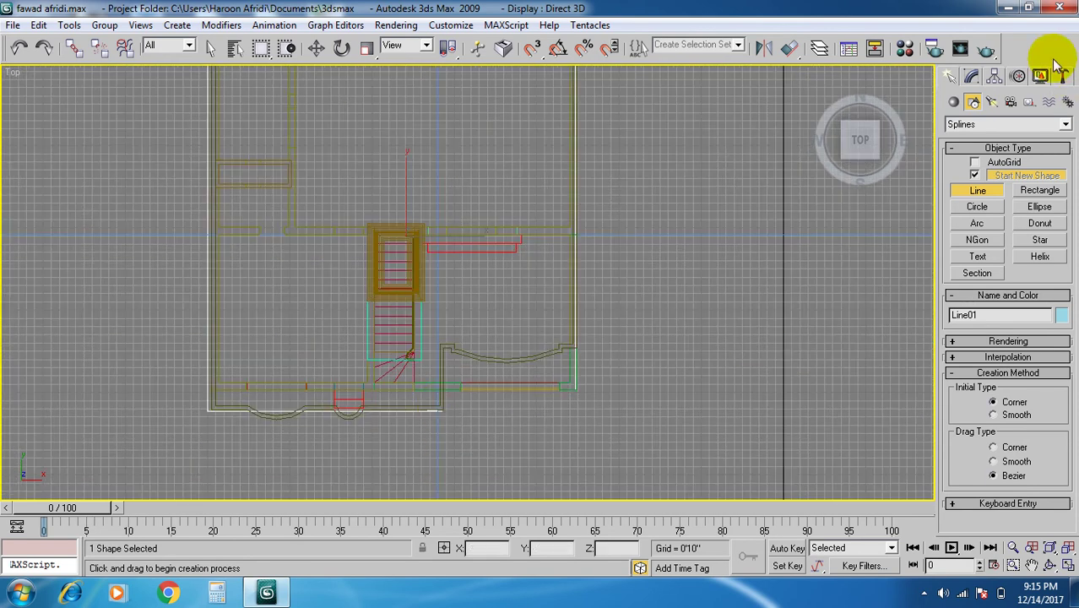
{"action": "left_click", "coordinate": [972, 76]}
{"action": "left_click", "coordinate": [951, 140]}
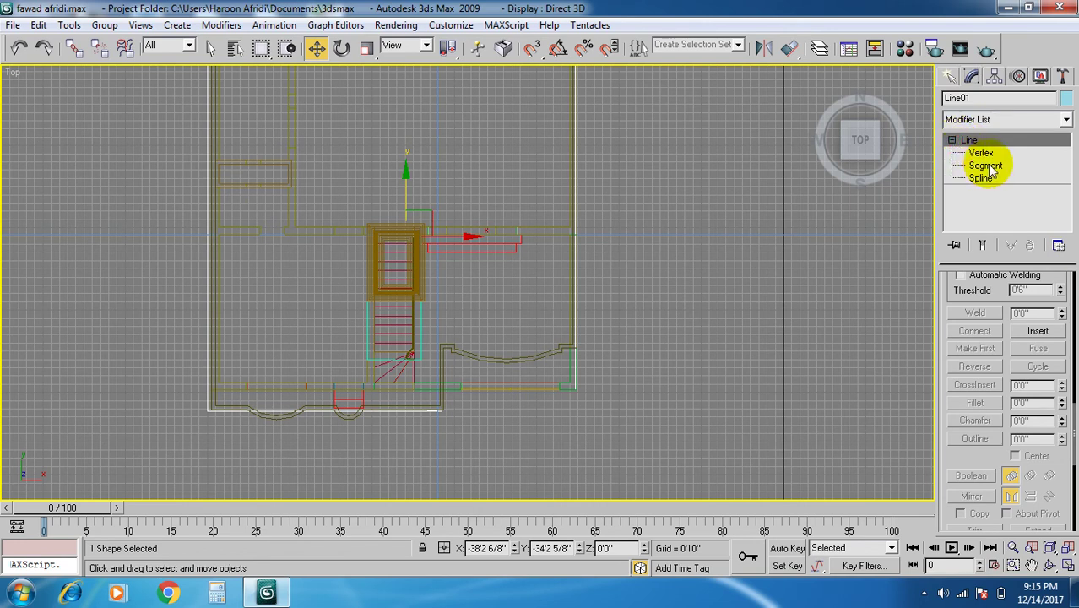
{"action": "left_click", "coordinate": [981, 179]}
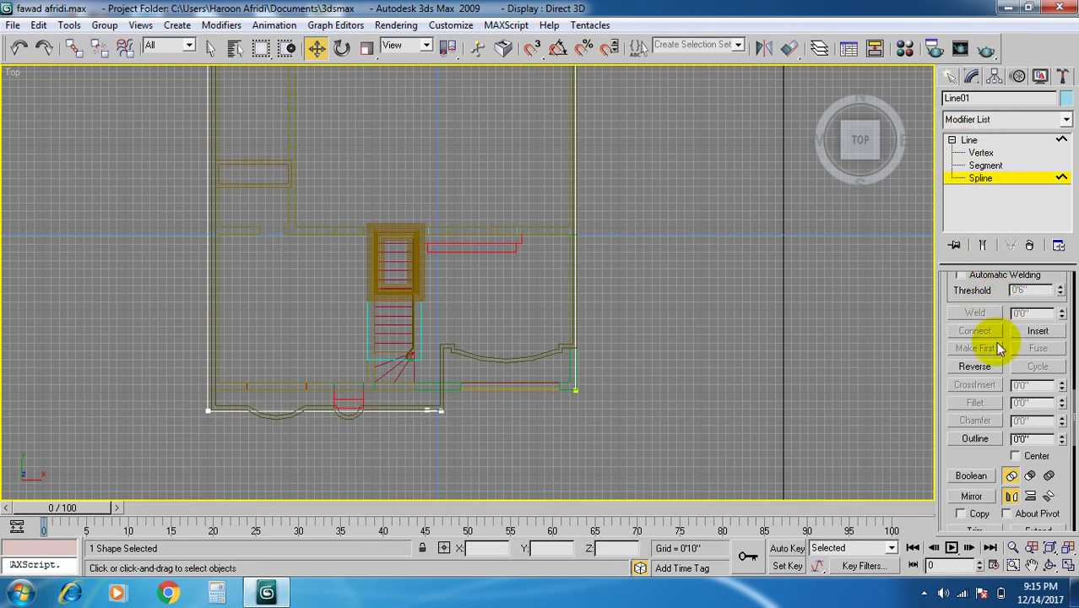
{"action": "left_click_drag", "start_coordinate": [1063, 441], "coordinate": [1060, 397]}
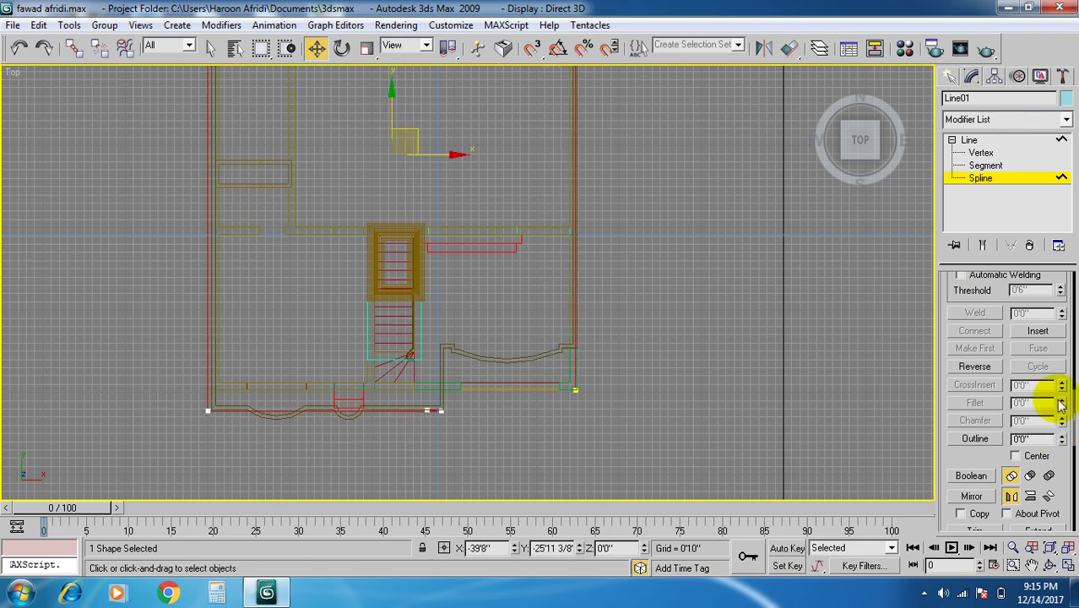
{"action": "key", "text": "ctrl+z"}
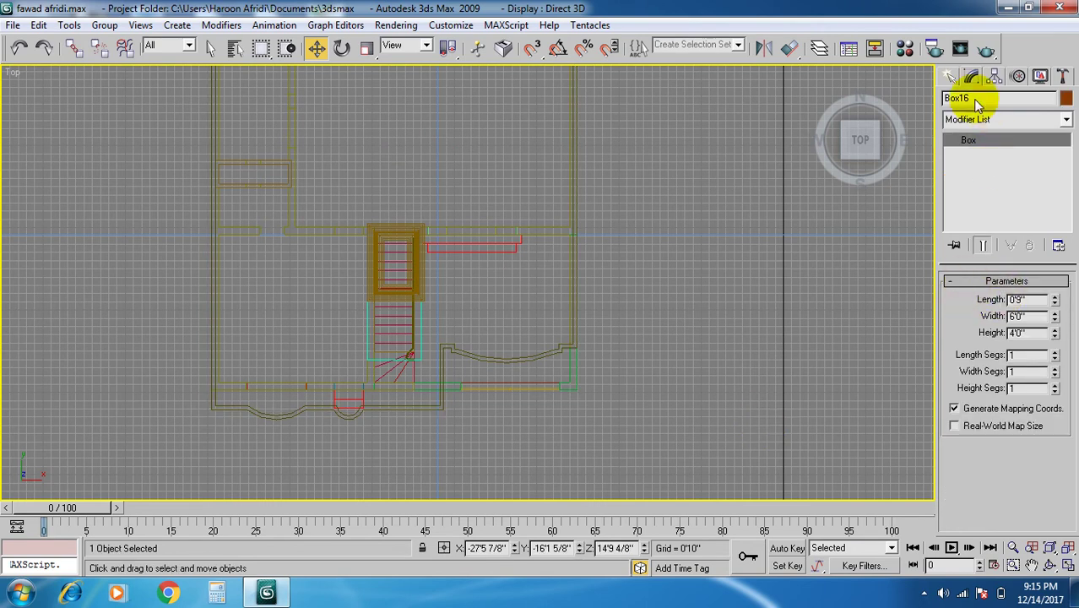
Redraw the boundary line tightly along the right, back, left and front walls, ending at the front recess corner.
{"action": "left_click", "coordinate": [951, 76]}
{"action": "left_click", "coordinate": [977, 190]}
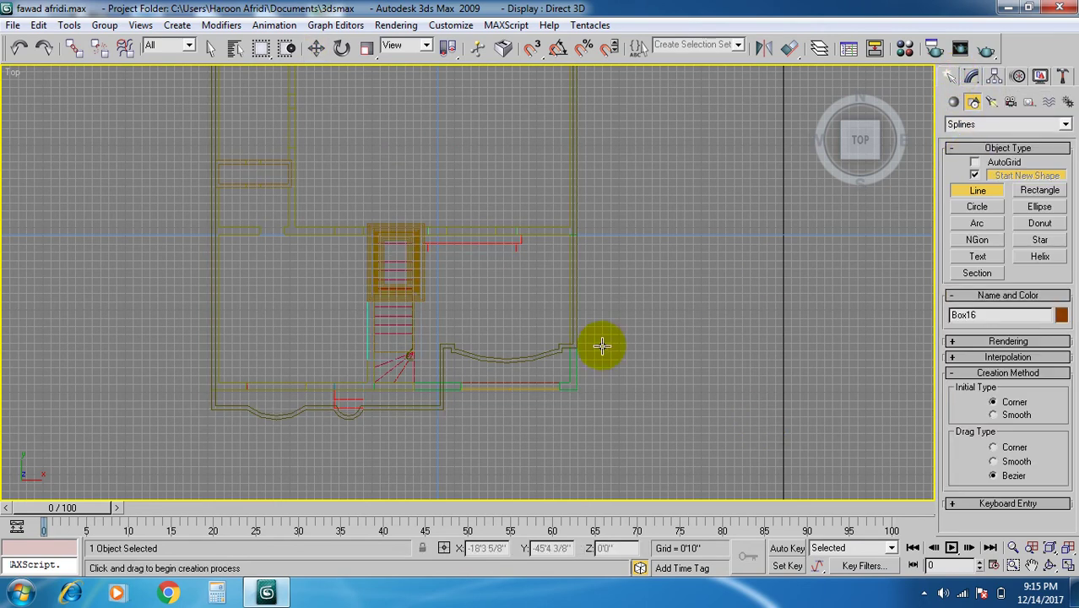
{"action": "left_click", "coordinate": [578, 392]}
{"action": "scroll", "coordinate": [585, 328], "scroll_direction": "down", "scroll_amount": 3}
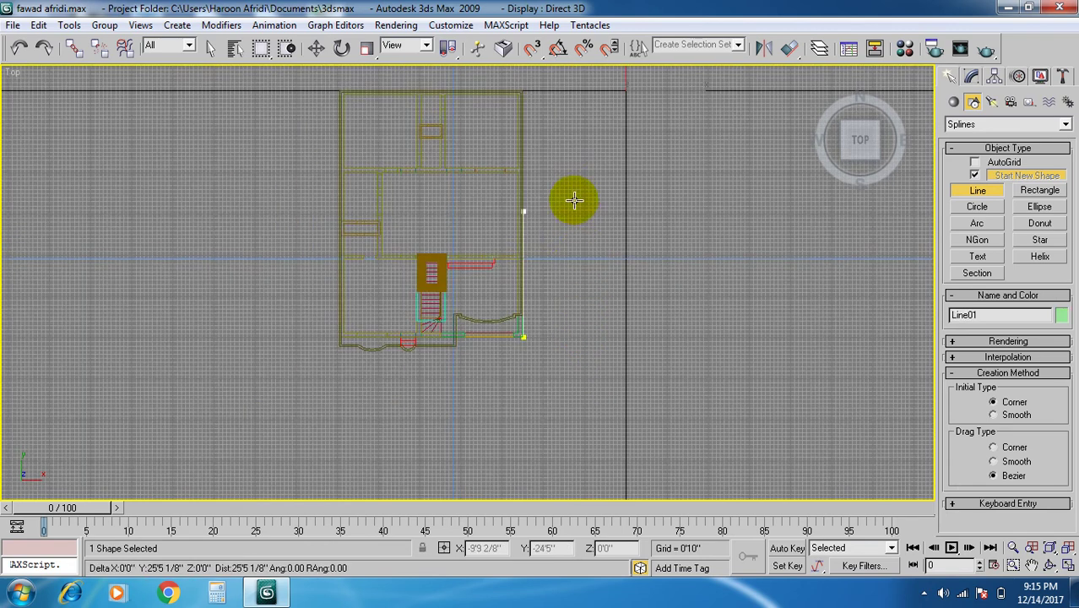
{"action": "left_click", "coordinate": [523, 89]}
{"action": "left_click", "coordinate": [339, 91]}
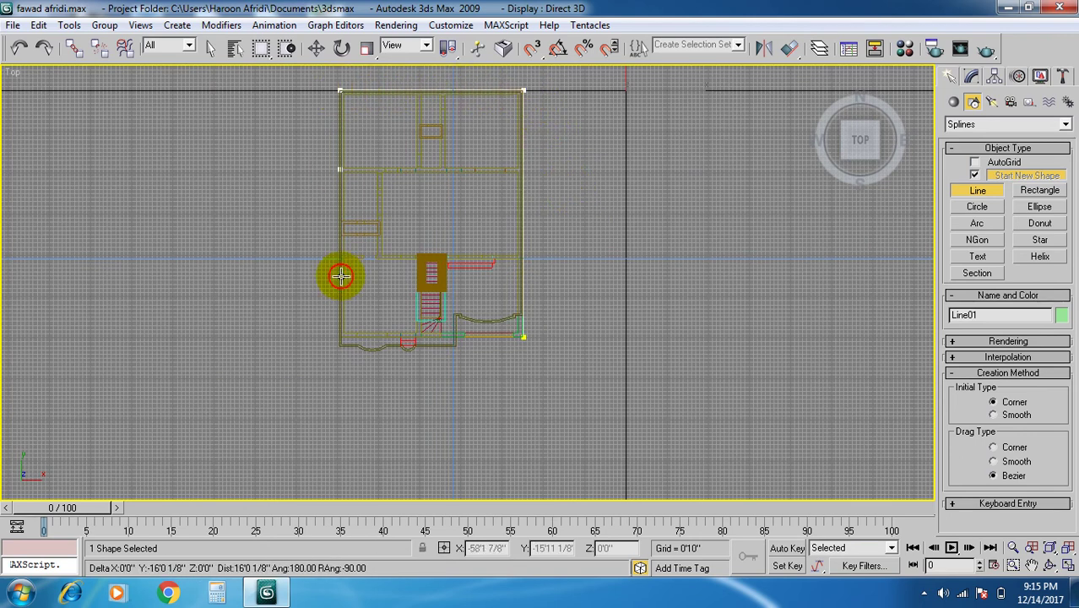
{"action": "left_click", "coordinate": [338, 347]}
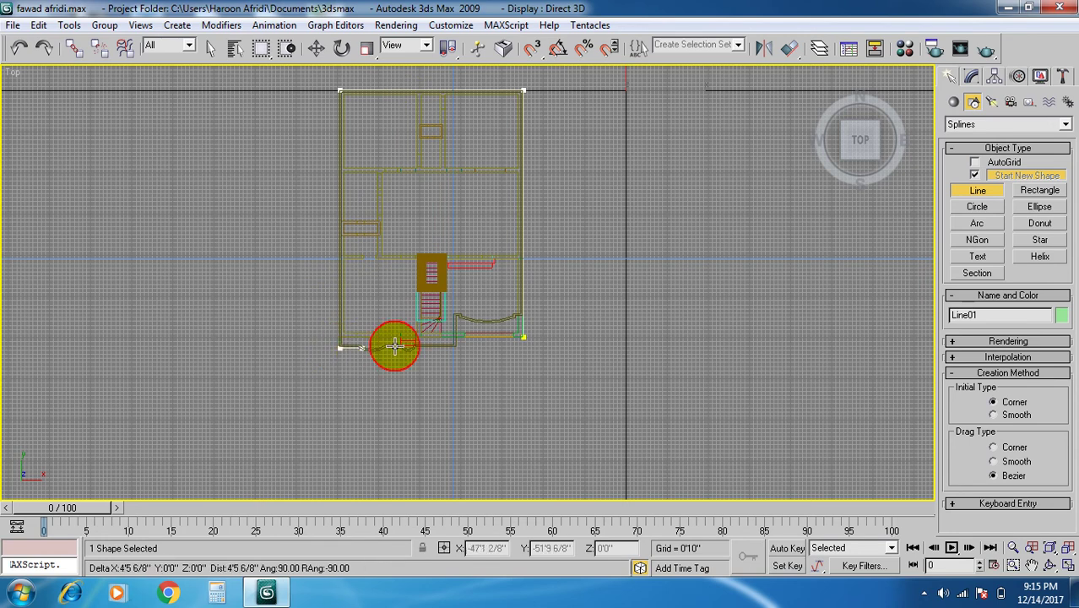
{"action": "right_click", "coordinate": [451, 356]}
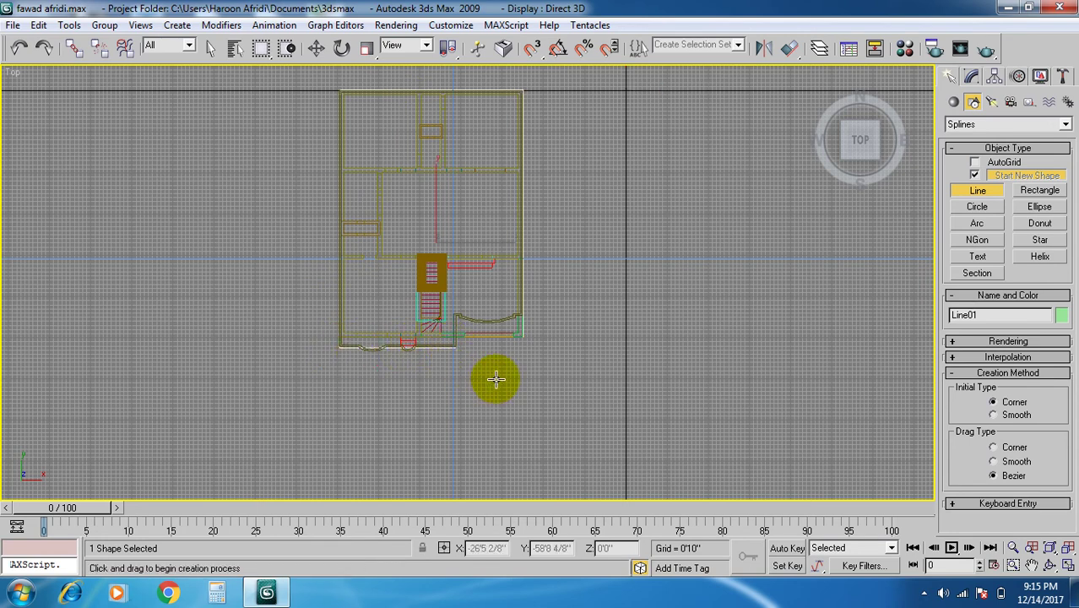
Outline the boundary spline outward to form a closed strip around the house.
{"action": "left_click", "coordinate": [972, 76]}
{"action": "left_click", "coordinate": [952, 139]}
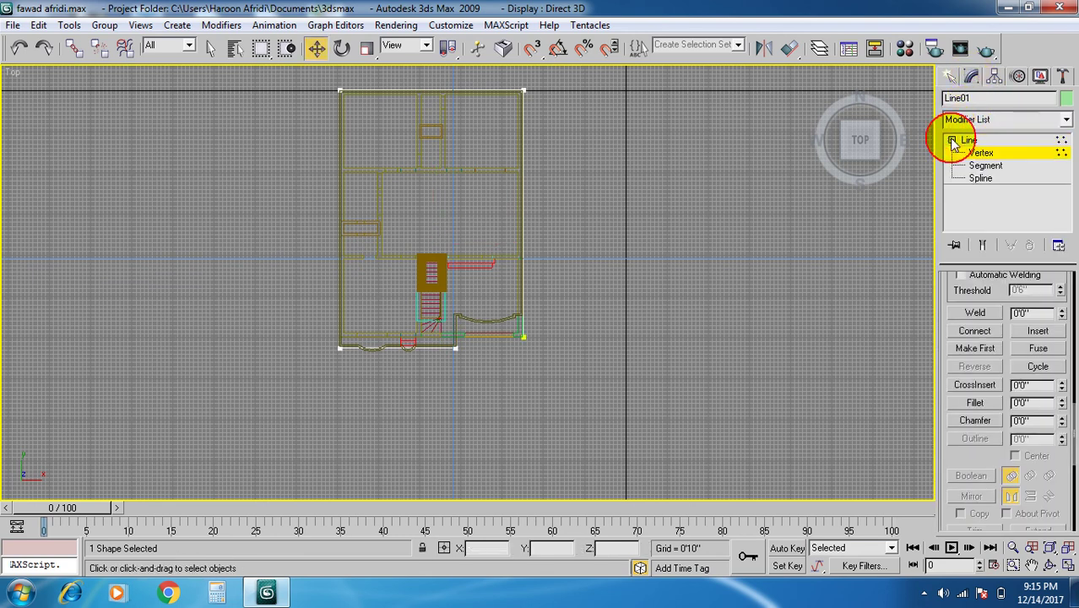
{"action": "left_click", "coordinate": [981, 177]}
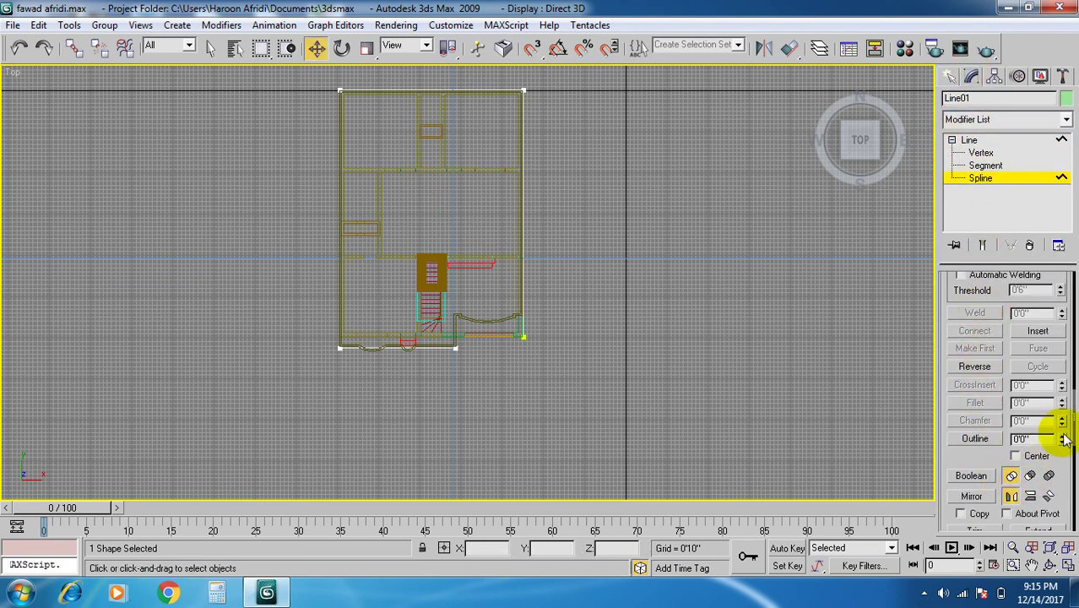
{"action": "left_click_drag", "start_coordinate": [1063, 440], "coordinate": [1066, 469]}
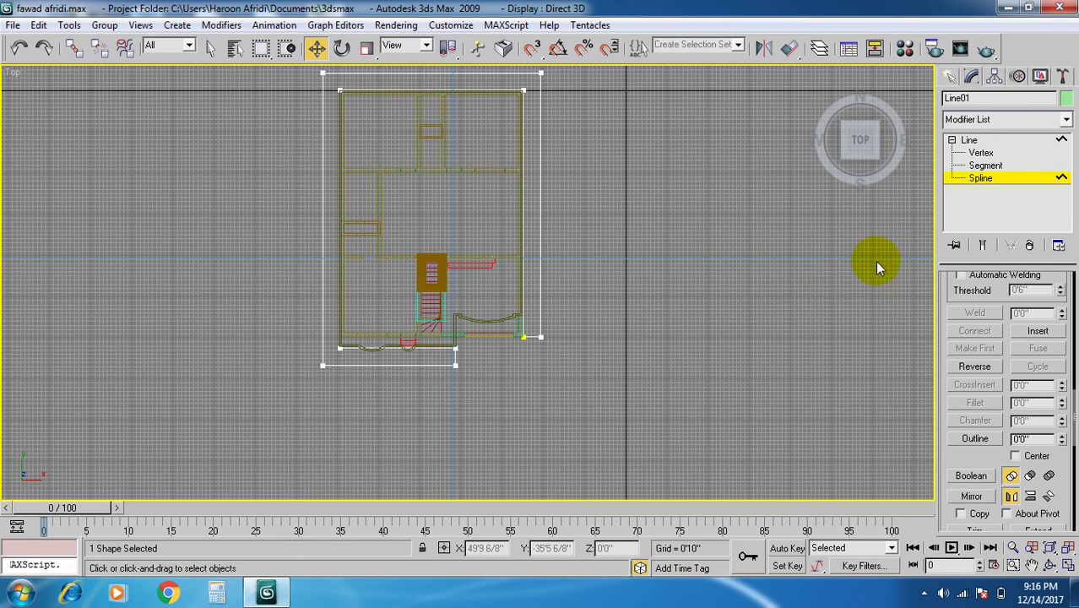
{"action": "left_click", "coordinate": [964, 206]}
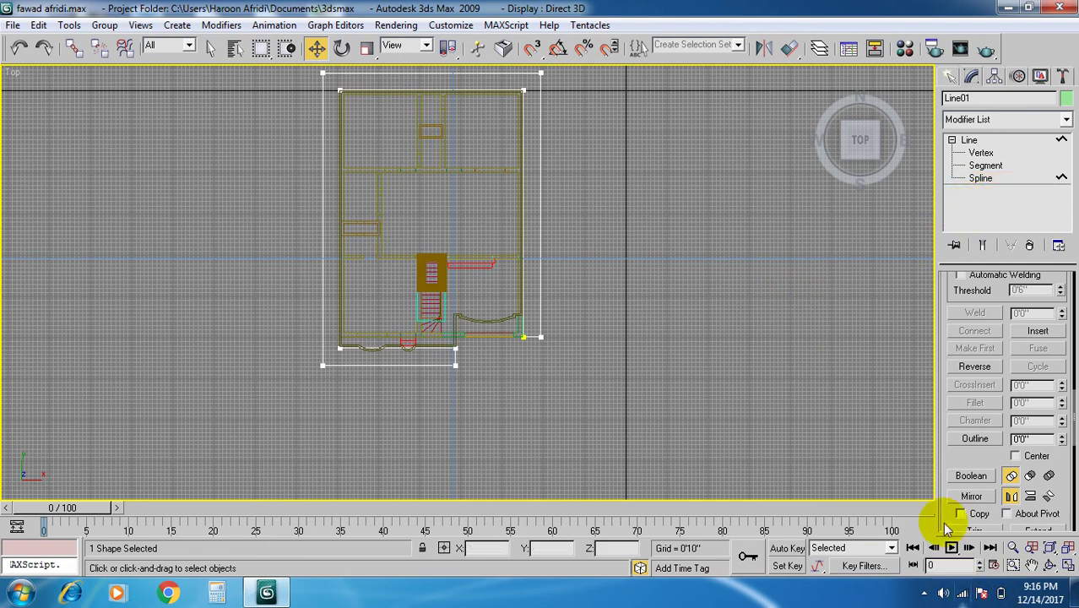
Apply an Extrude modifier to the outlined strip and set its amount to 0'6".
{"action": "left_click", "coordinate": [1016, 124]}
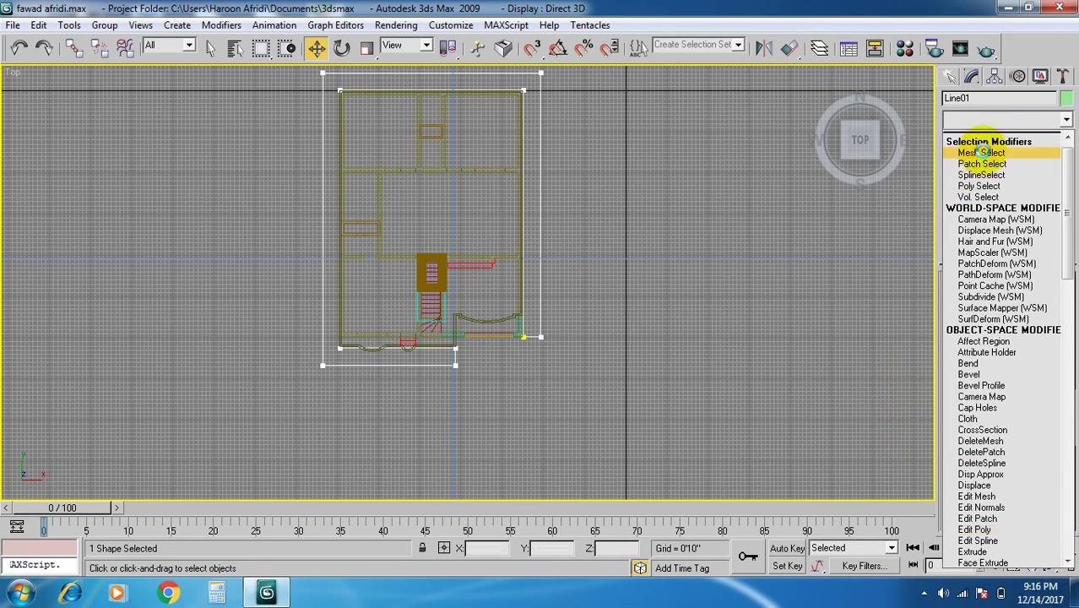
{"action": "left_click", "coordinate": [1006, 104]}
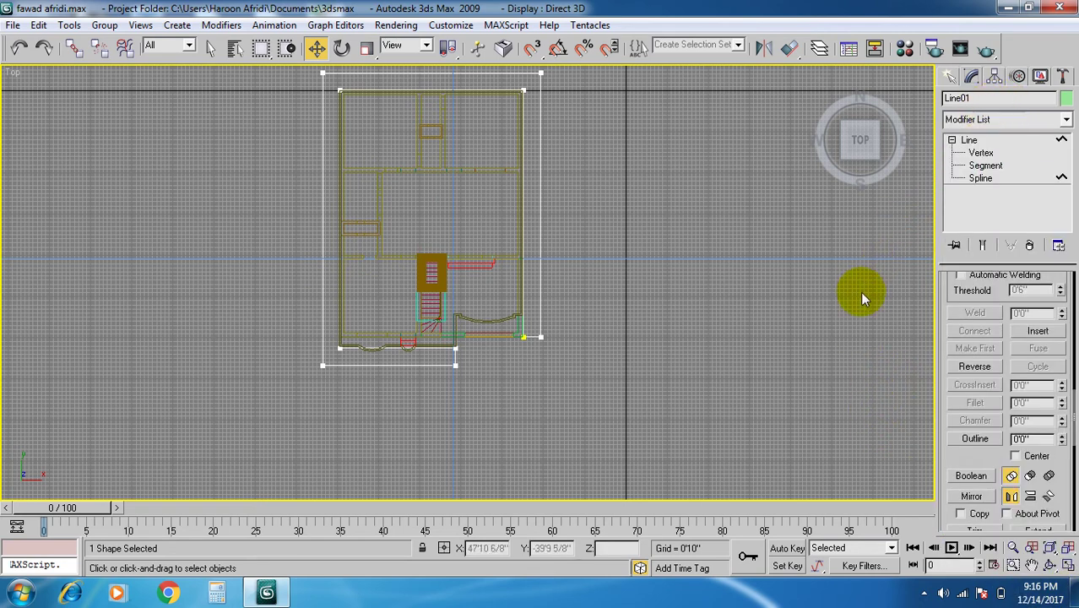
{"action": "left_click", "coordinate": [1068, 568]}
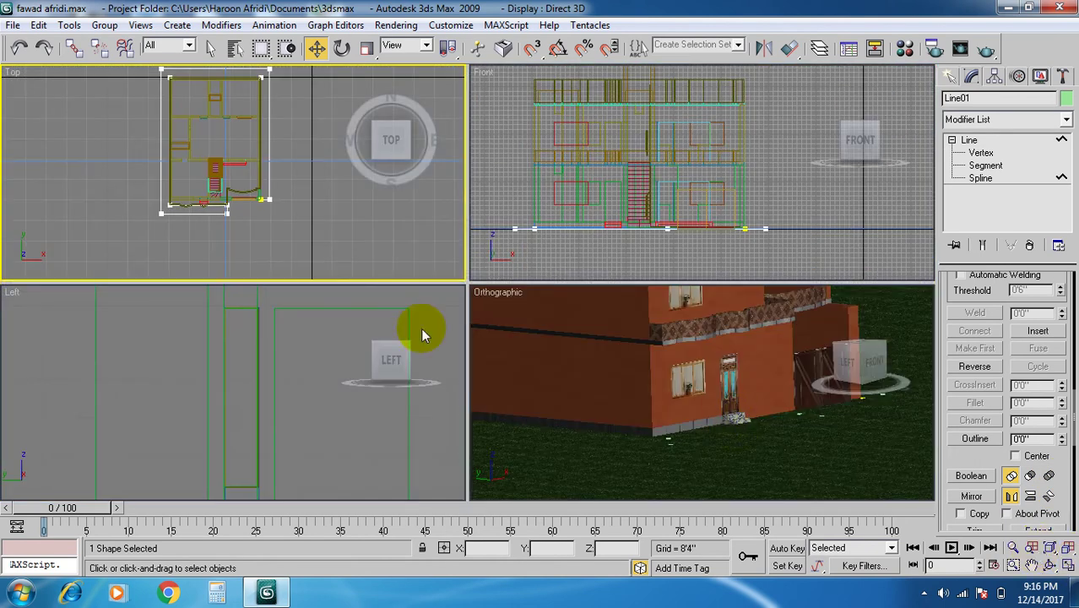
{"action": "middle_click_drag", "start_coordinate": [664, 430], "coordinate": [687, 441], "text": "alt"}
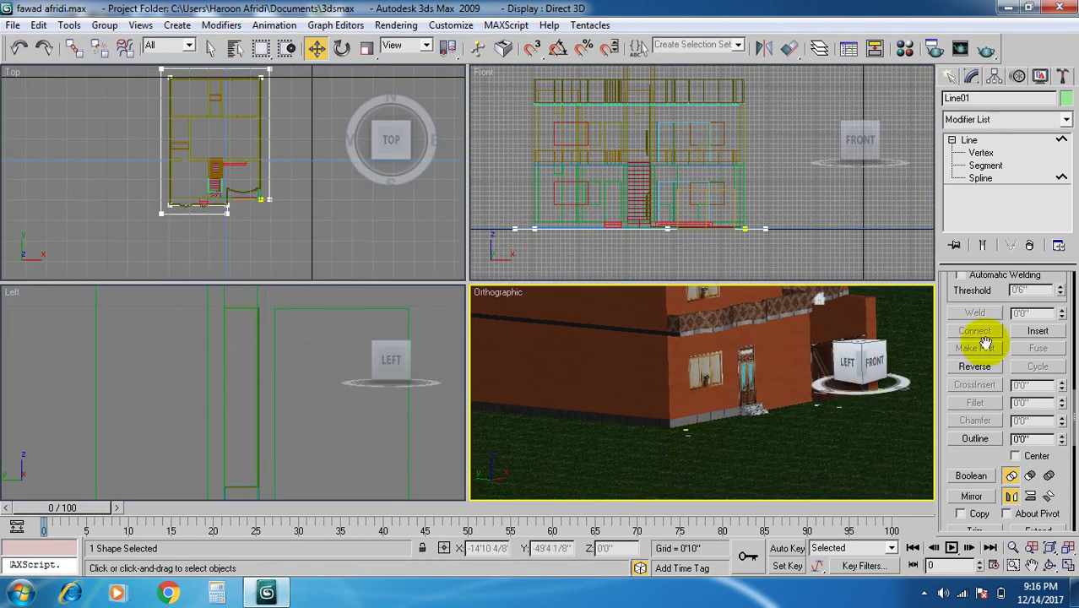
{"action": "left_click", "coordinate": [1010, 119]}
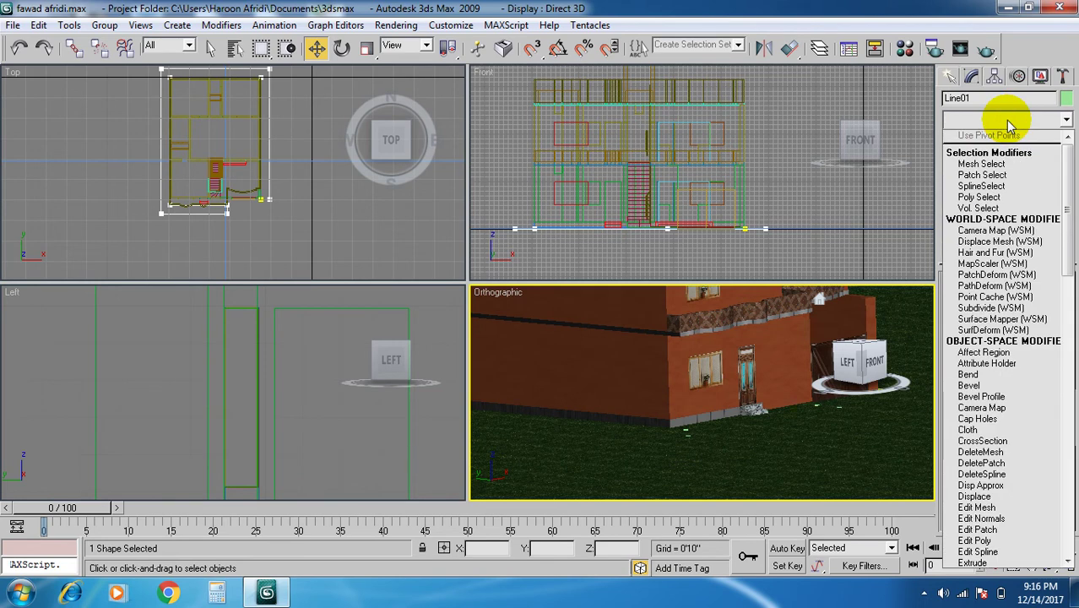
{"action": "key", "text": "e"}
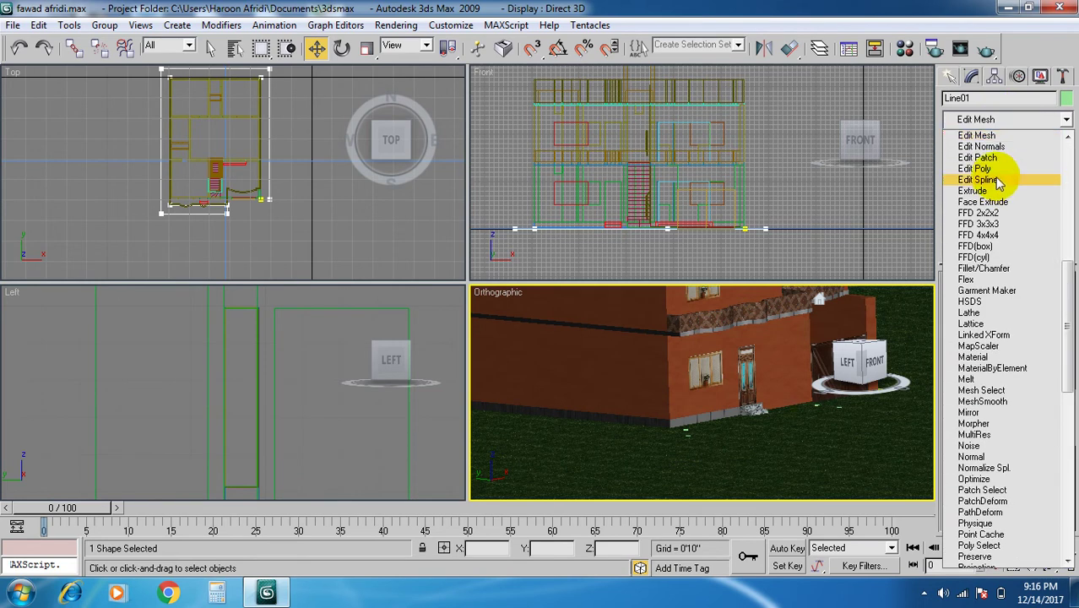
{"action": "left_click", "coordinate": [980, 192]}
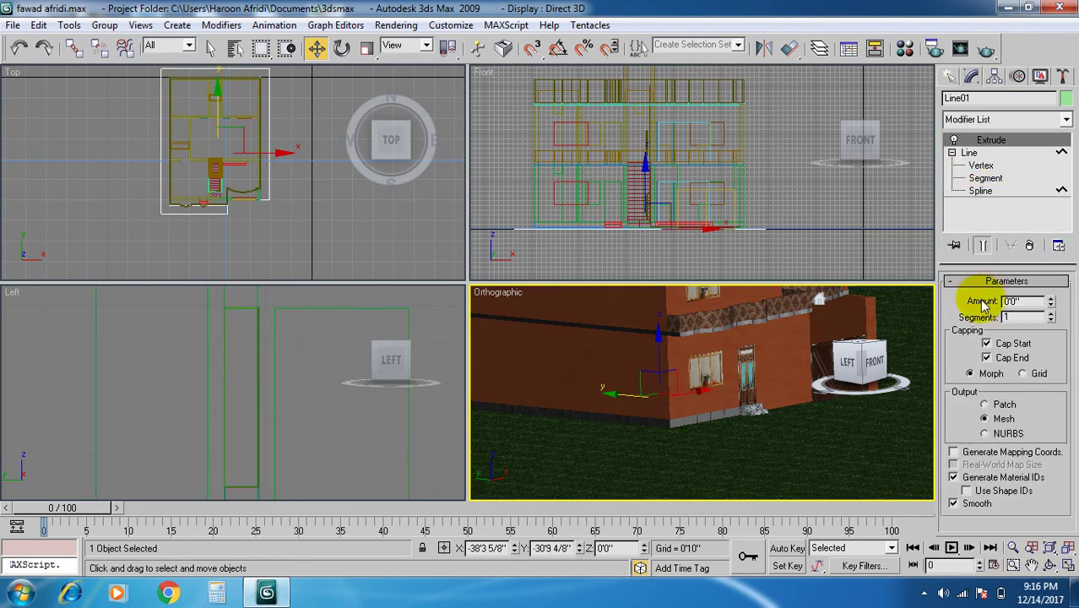
{"action": "mouse_move", "coordinate": [1053, 302]}
{"action": "left_mouse_down"}
{"action": "mouse_move", "coordinate": [1054, 238]}
{"action": "mouse_move", "coordinate": [1061, 287]}
{"action": "left_mouse_up"}
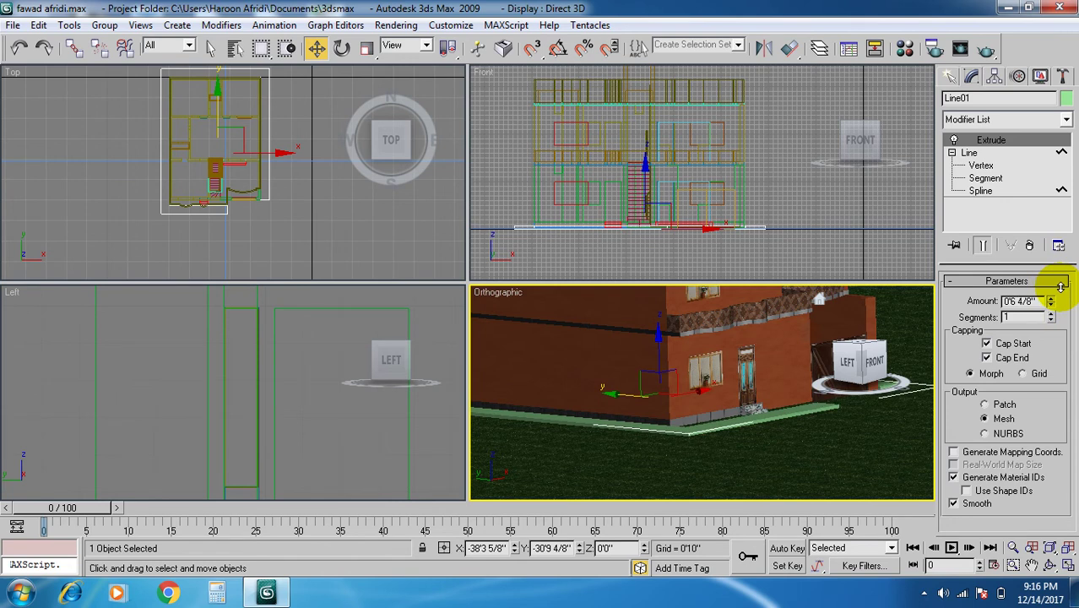
{"action": "left_click_drag", "start_coordinate": [1061, 287], "coordinate": [1061, 288]}
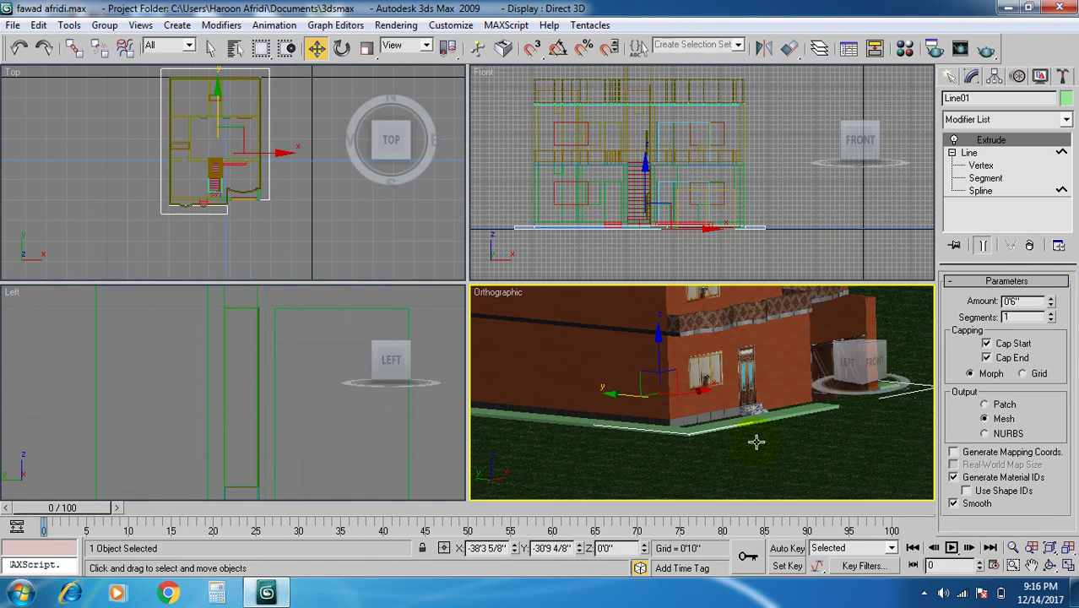
Move the extruded ledge about 1'7" along Y toward the back of the house in the top view.
{"action": "scroll", "coordinate": [744, 435], "scroll_direction": "up", "scroll_amount": 5}
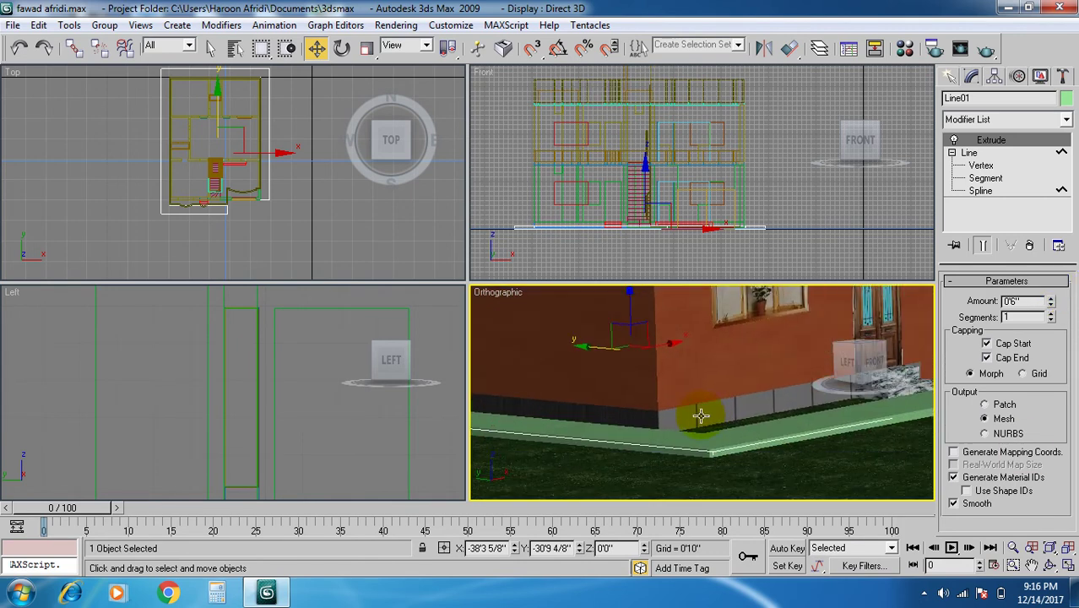
{"action": "mouse_move", "coordinate": [272, 234]}
{"action": "middle_mouse_down"}
{"action": "mouse_move", "coordinate": [260, 234]}
{"action": "mouse_move", "coordinate": [282, 241]}
{"action": "middle_mouse_up"}
{"action": "left_click_drag", "start_coordinate": [241, 97], "coordinate": [241, 89]}
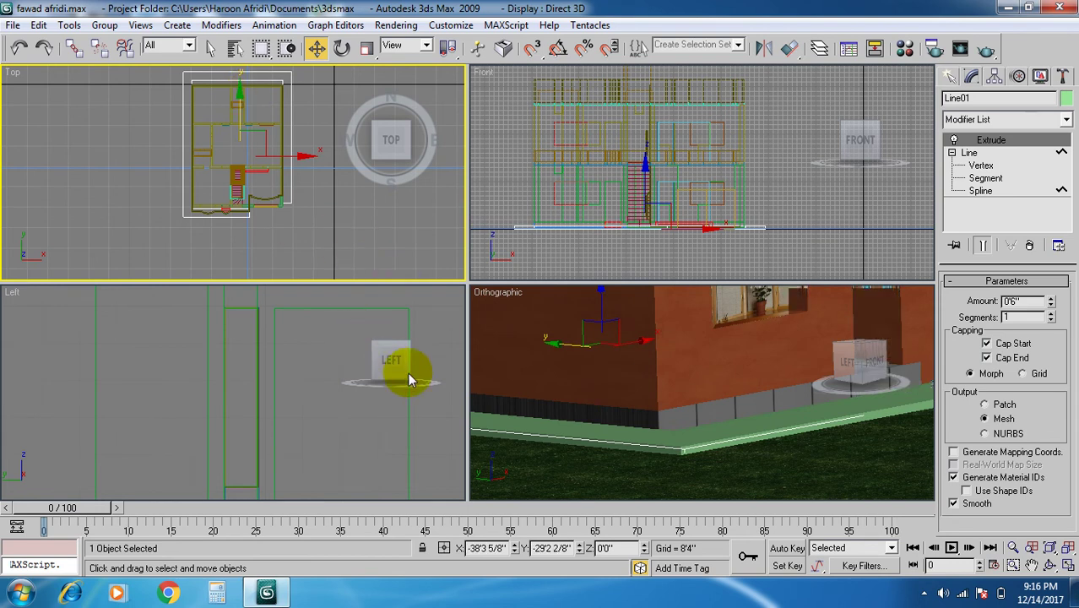
Start adding a Bitmap map to the diffuse color of the unused 15 - Default material.
{"action": "middle_click_drag", "start_coordinate": [558, 420], "coordinate": [655, 439], "text": "alt"}
{"action": "scroll", "coordinate": [655, 438], "scroll_direction": "up", "scroll_amount": 4}
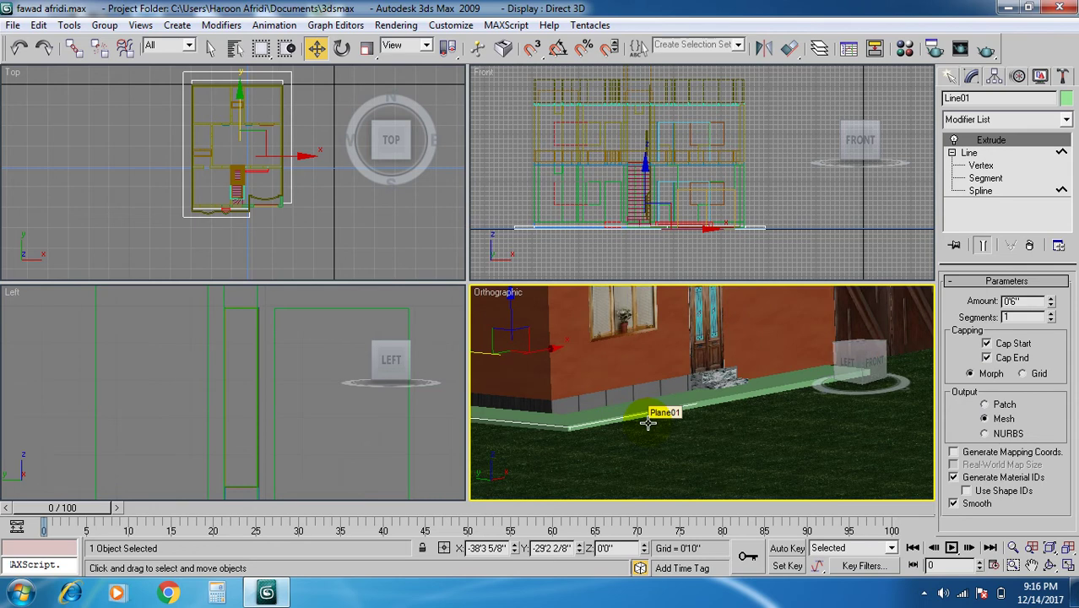
{"action": "key", "text": "m"}
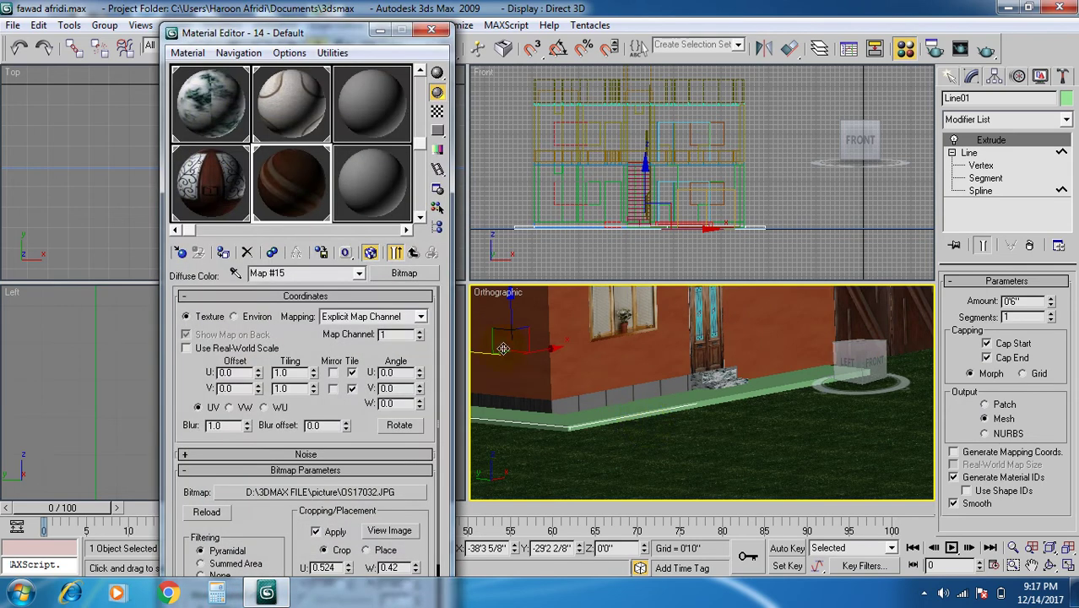
{"action": "left_click", "coordinate": [369, 177]}
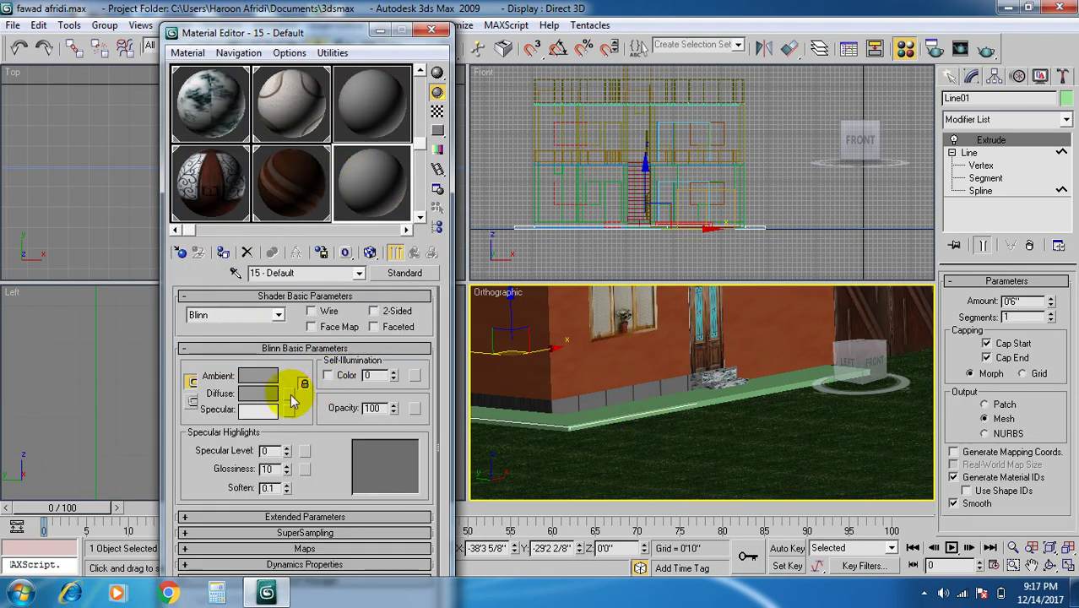
{"action": "left_click", "coordinate": [289, 394]}
{"action": "left_click", "coordinate": [659, 112]}
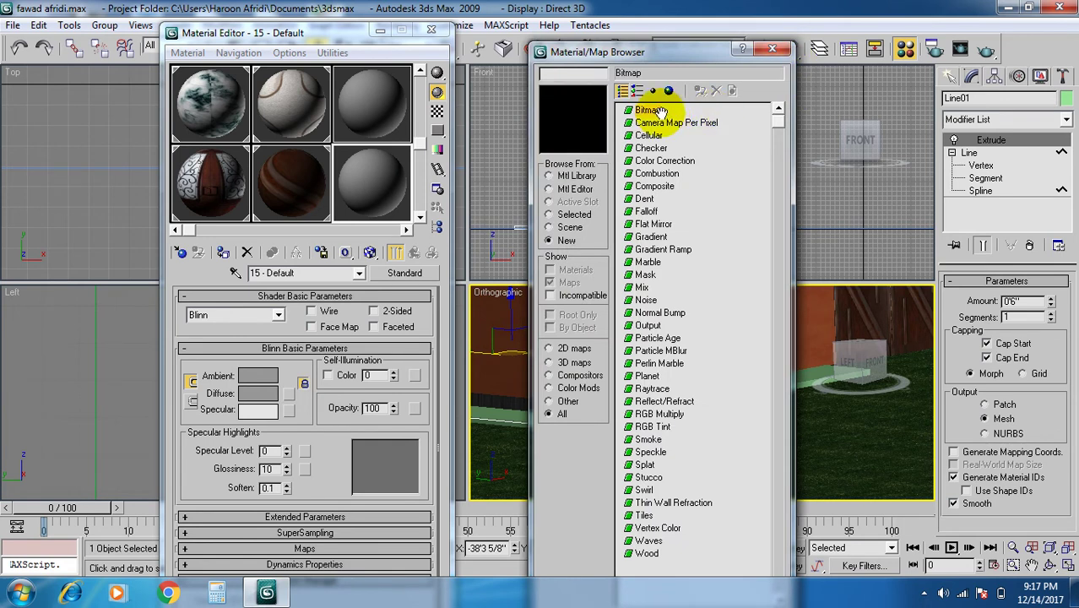
{"action": "double_click", "coordinate": [649, 110]}
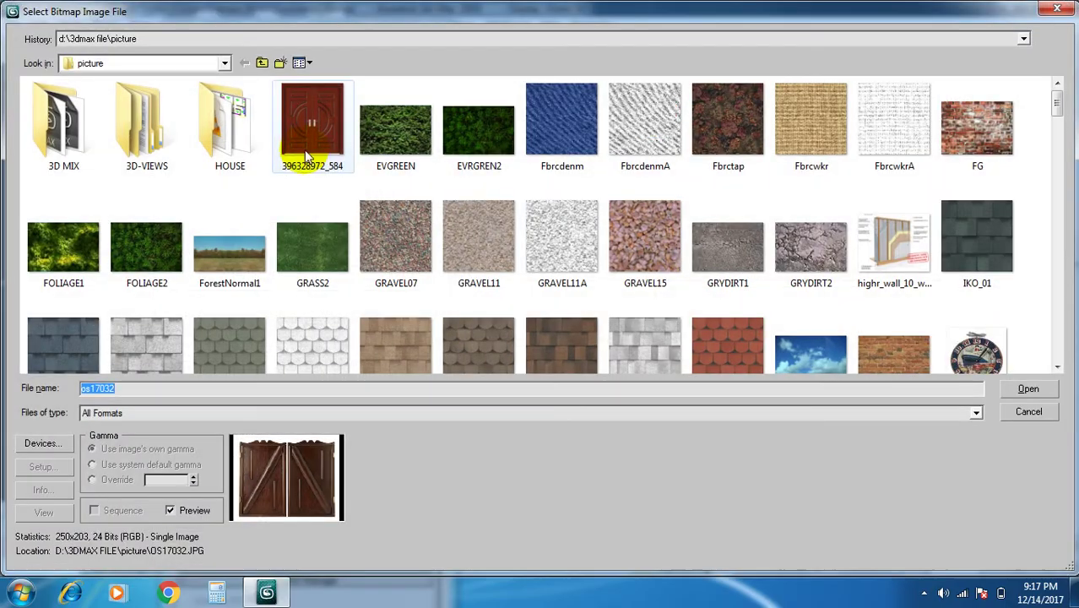
Look through the images in the picture folder for a stone texture for the ledge.
{"action": "scroll", "coordinate": [539, 292], "scroll_direction": "down", "scroll_amount": 5}
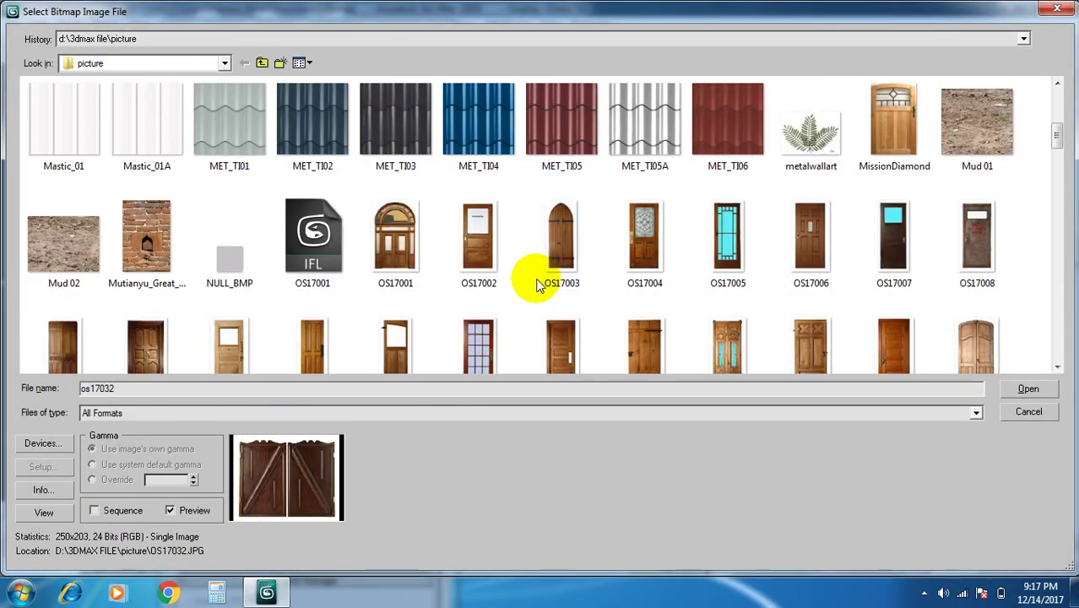
{"action": "scroll", "coordinate": [537, 286], "scroll_direction": "down", "scroll_amount": 8}
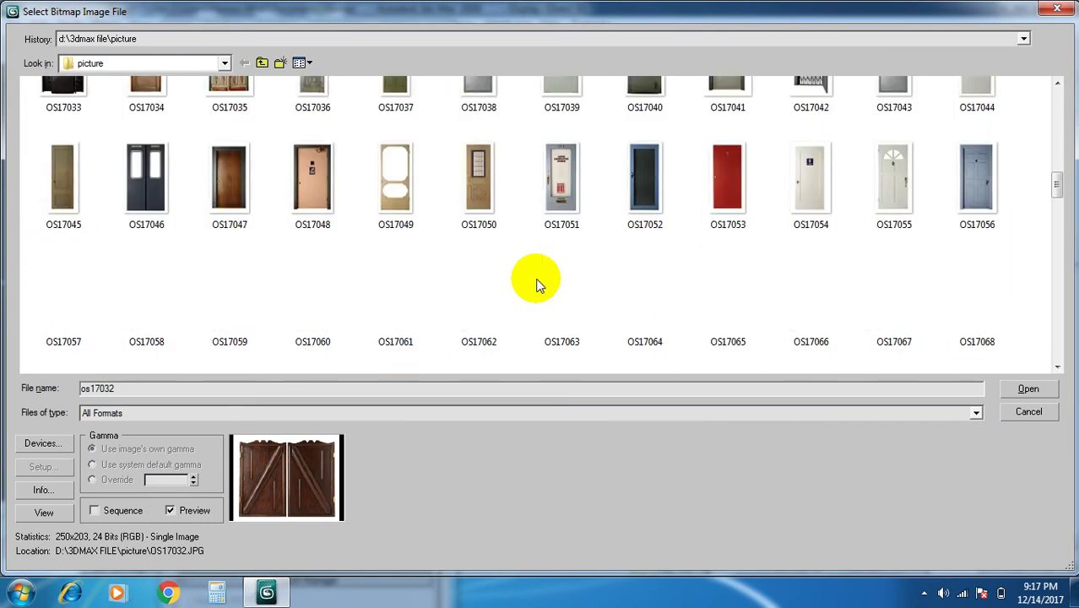
{"action": "scroll", "coordinate": [537, 285], "scroll_direction": "down", "scroll_amount": 10}
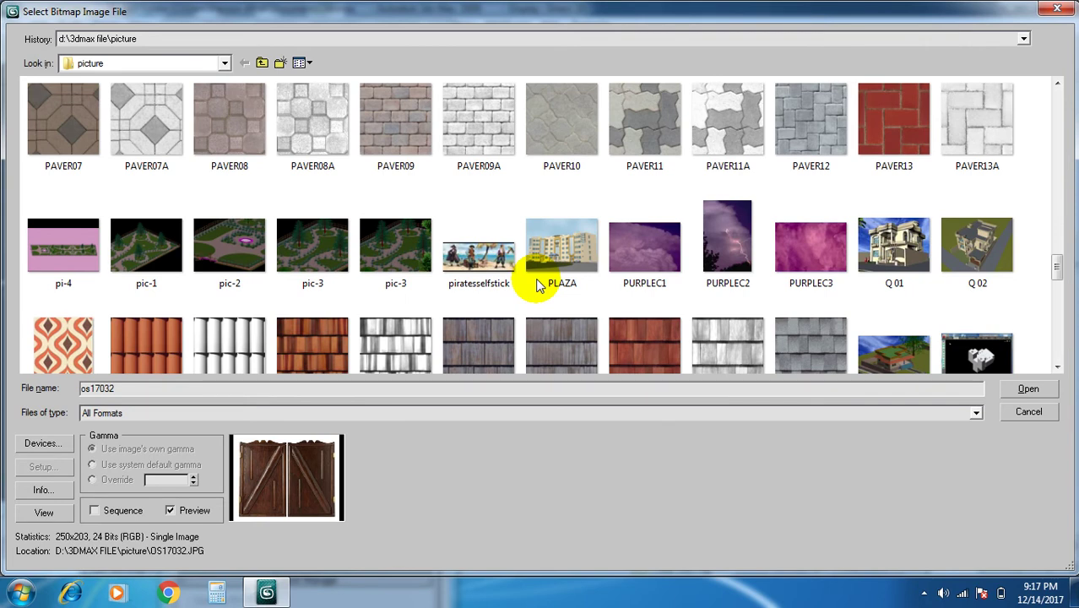
{"action": "scroll", "coordinate": [537, 285], "scroll_direction": "down", "scroll_amount": 6}
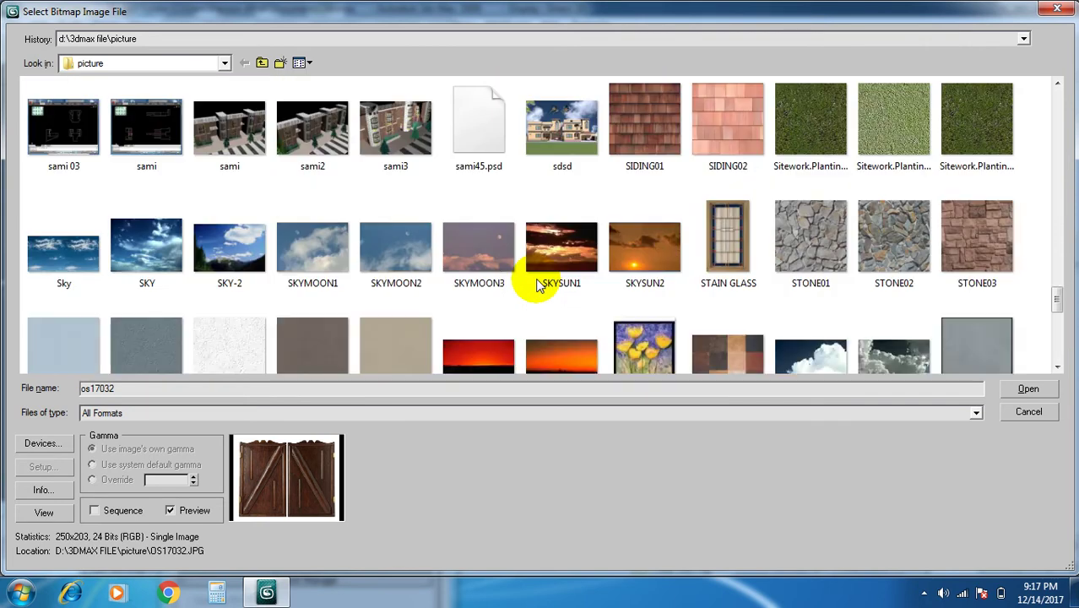
{"action": "scroll", "coordinate": [831, 241], "scroll_direction": "down", "scroll_amount": 3}
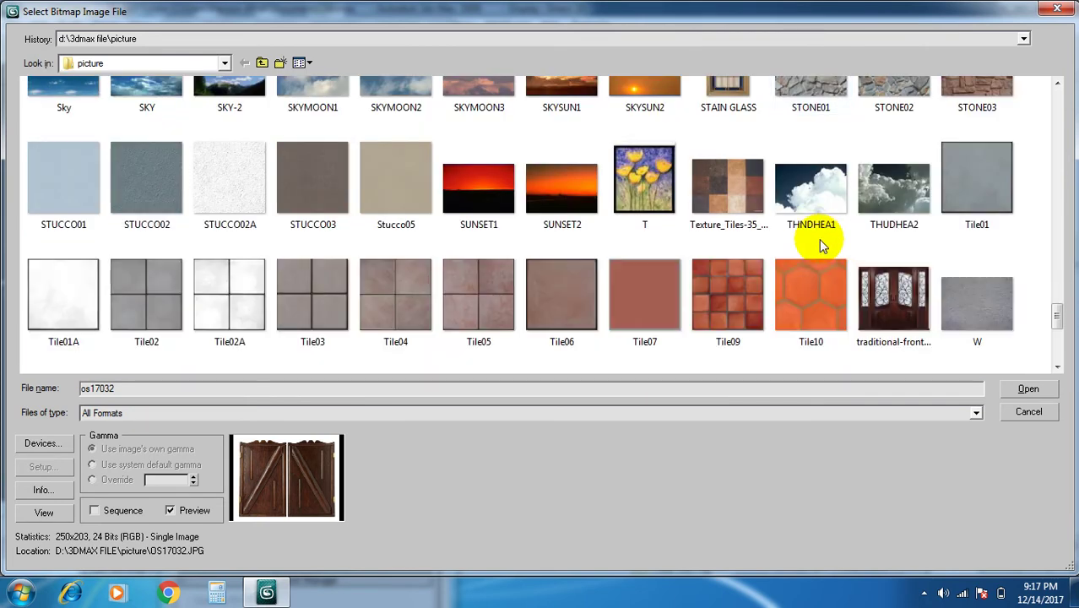
{"action": "scroll", "coordinate": [817, 241], "scroll_direction": "down", "scroll_amount": 3}
{"action": "scroll", "coordinate": [768, 232], "scroll_direction": "down", "scroll_amount": 3}
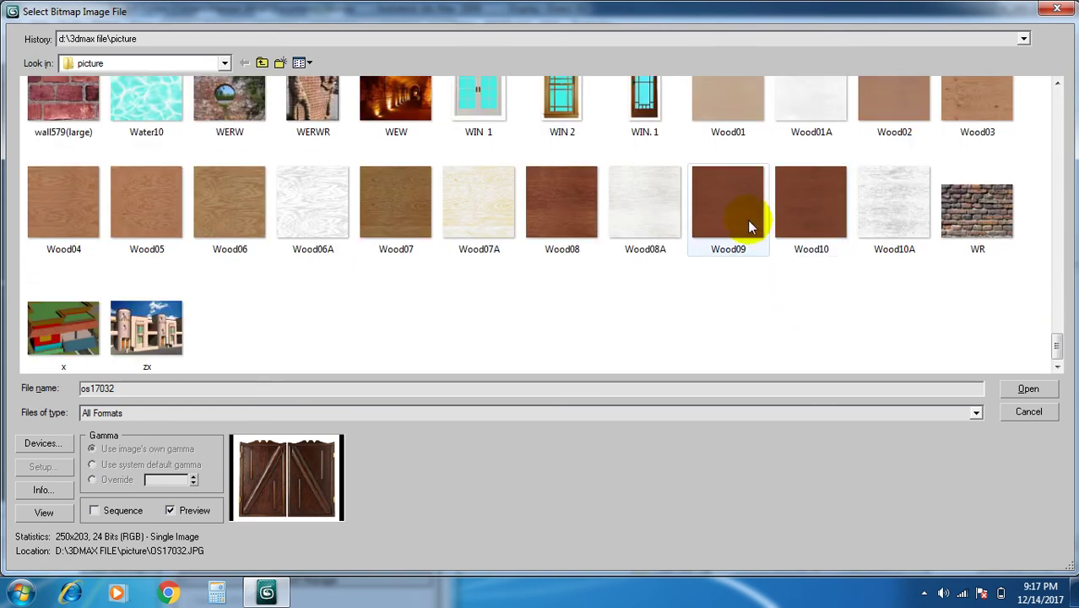
Browse from the picture folder to the ArchMat folder inside the desktop maps folder.
{"action": "left_click", "coordinate": [262, 62]}
{"action": "left_click", "coordinate": [263, 63]}
{"action": "left_click", "coordinate": [262, 63]}
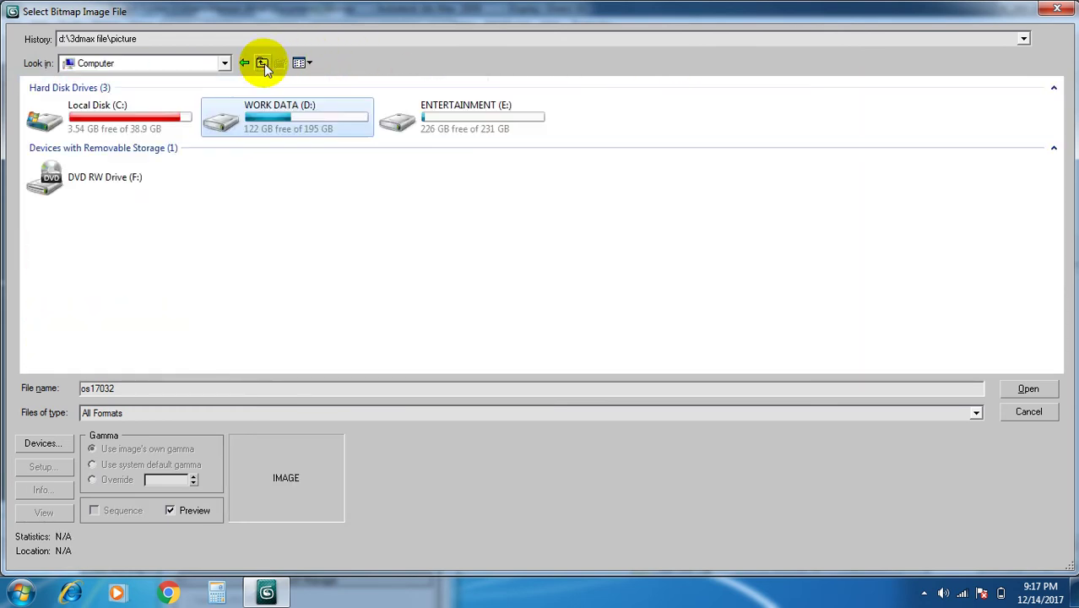
{"action": "left_click", "coordinate": [263, 63]}
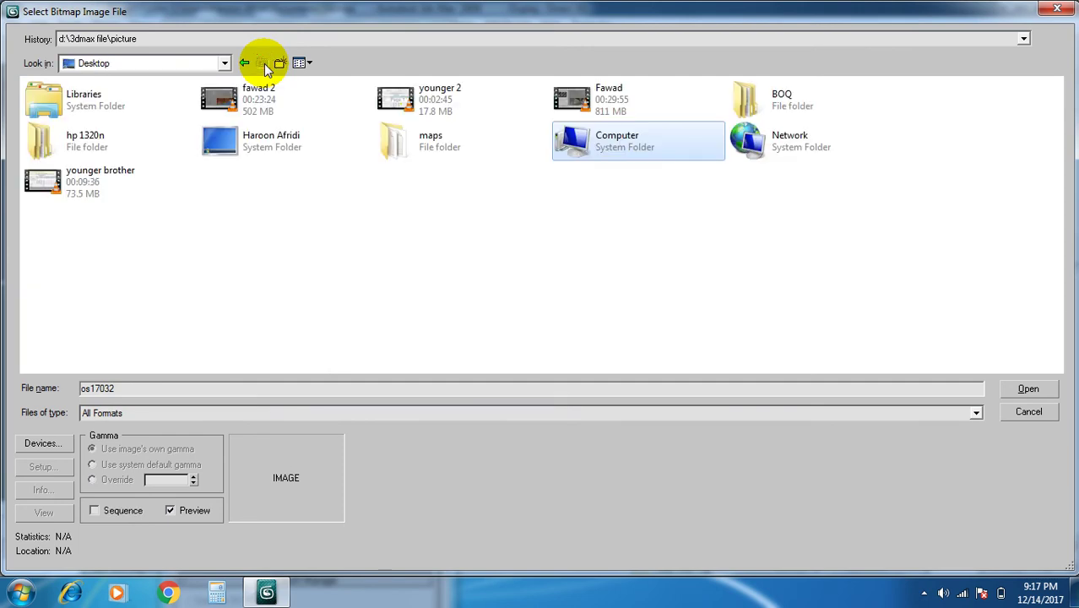
{"action": "left_click", "coordinate": [437, 147]}
{"action": "double_click", "coordinate": [437, 147]}
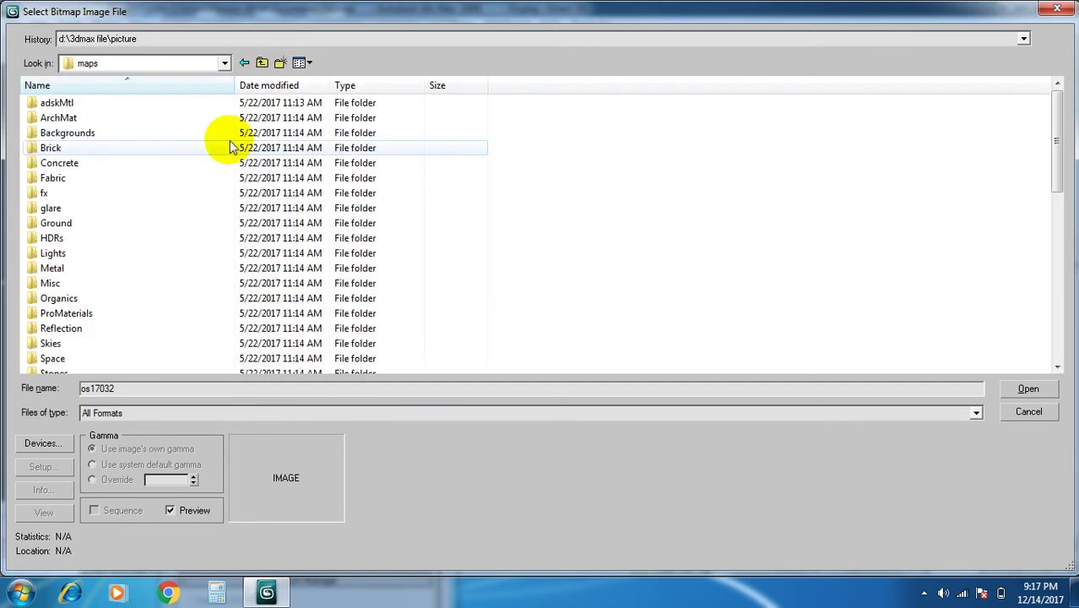
{"action": "double_click", "coordinate": [125, 120]}
Find Masonry.Stone.Limestone.Rubble.jpg in the ArchMat folder and load it as the material's diffuse bitmap.
{"action": "scroll", "coordinate": [414, 108], "scroll_direction": "down", "scroll_amount": 5}
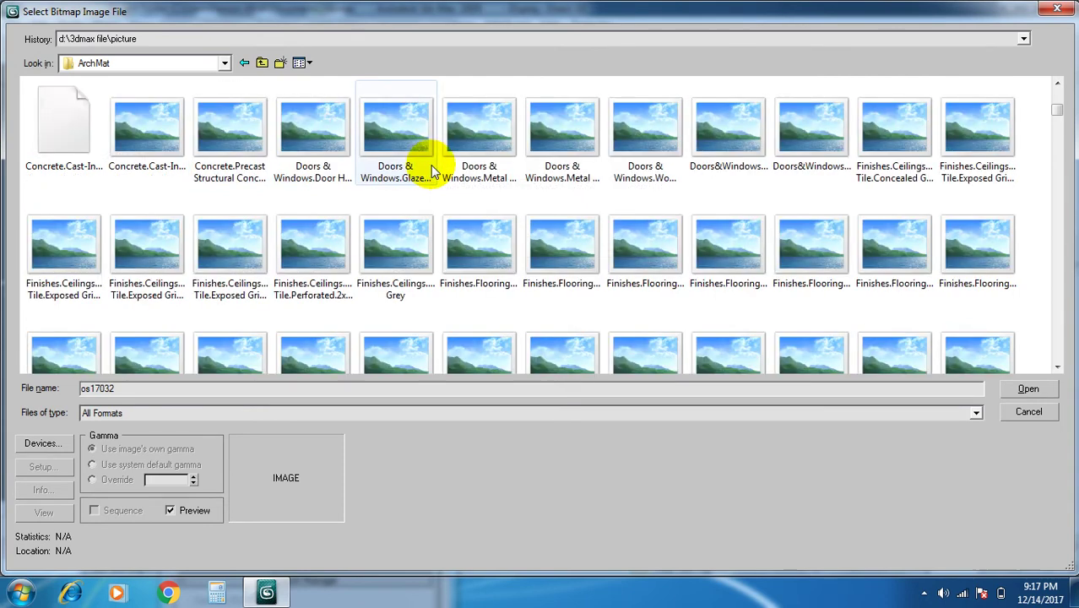
{"action": "scroll", "coordinate": [434, 175], "scroll_direction": "down", "scroll_amount": 3}
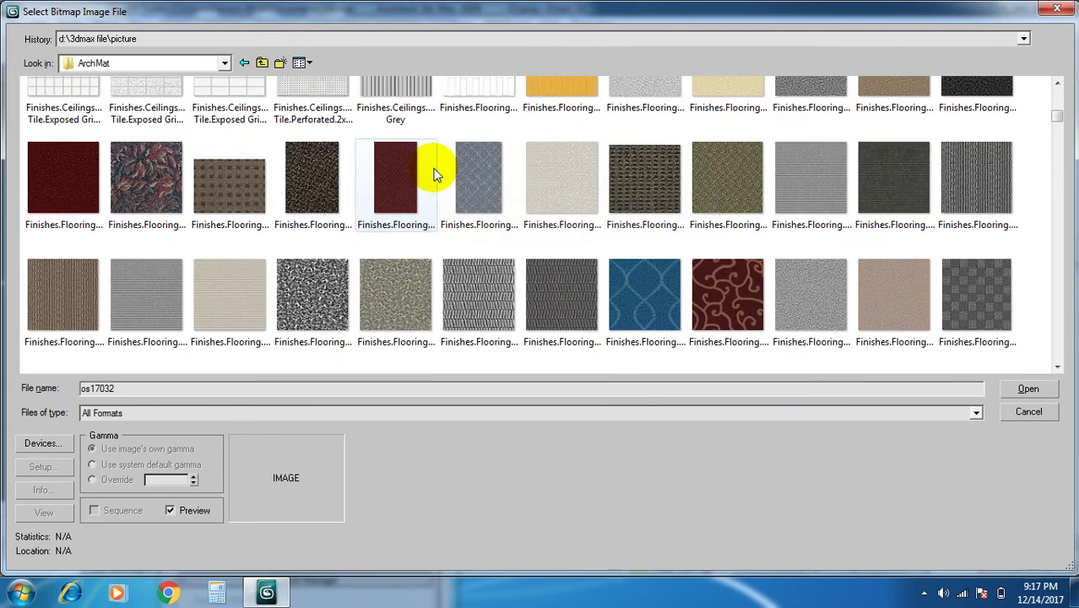
{"action": "scroll", "coordinate": [433, 175], "scroll_direction": "down", "scroll_amount": 2}
{"action": "scroll", "coordinate": [433, 174], "scroll_direction": "down", "scroll_amount": 1}
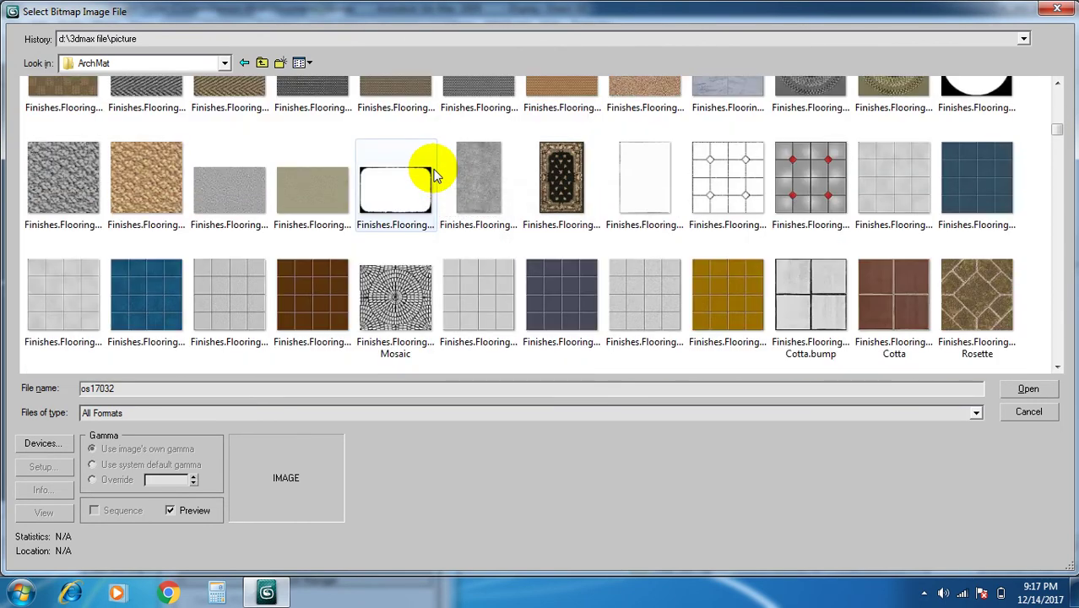
{"action": "scroll", "coordinate": [433, 175], "scroll_direction": "down", "scroll_amount": 2}
{"action": "scroll", "coordinate": [434, 175], "scroll_direction": "down", "scroll_amount": 2}
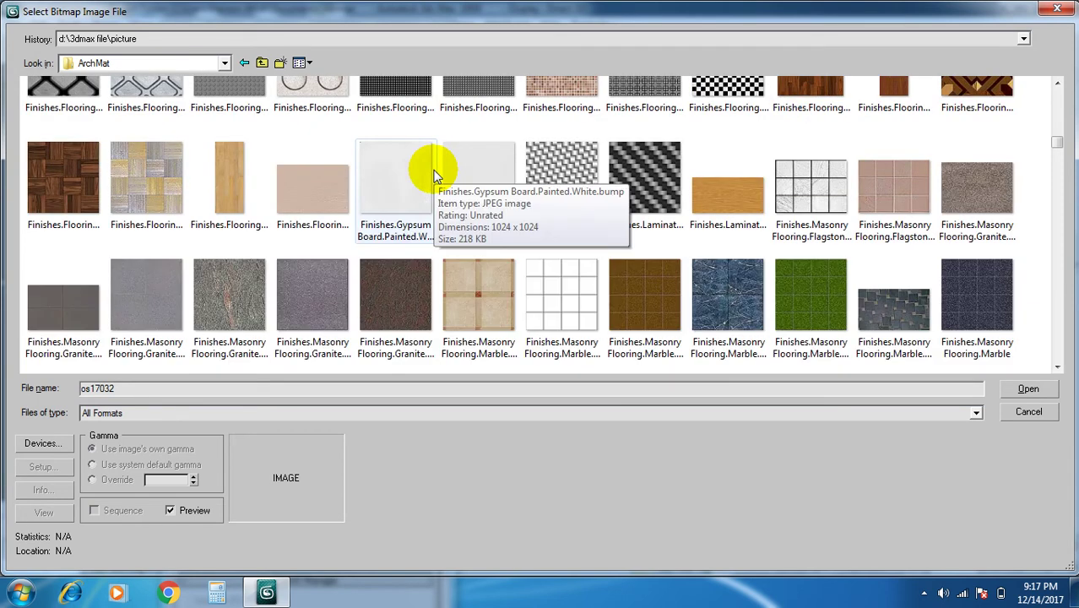
{"action": "scroll", "coordinate": [434, 175], "scroll_direction": "down", "scroll_amount": 2}
{"action": "scroll", "coordinate": [433, 175], "scroll_direction": "down", "scroll_amount": 1}
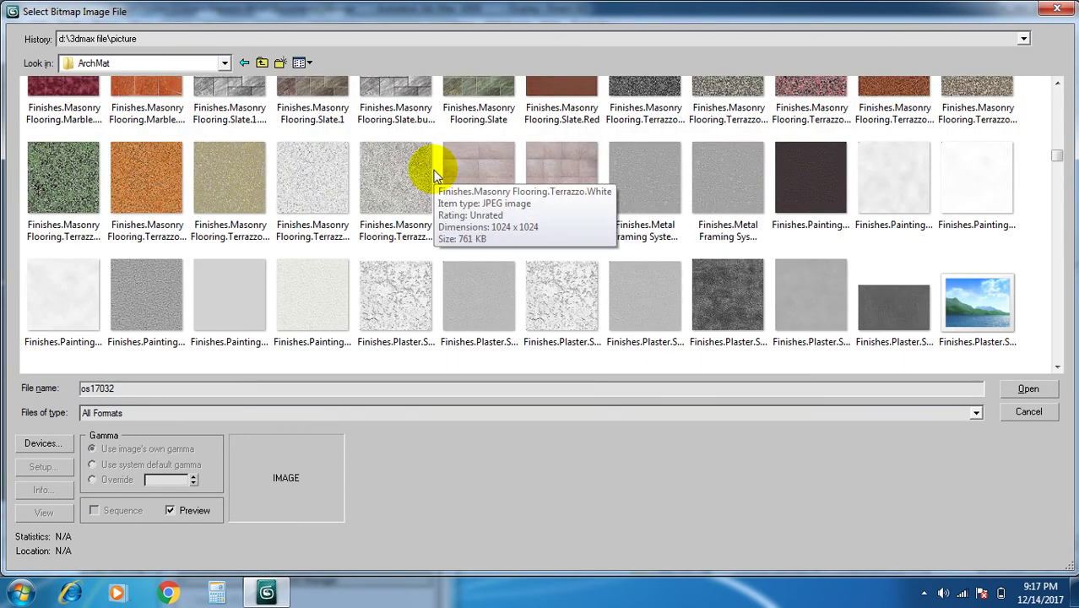
{"action": "scroll", "coordinate": [433, 175], "scroll_direction": "down", "scroll_amount": 3}
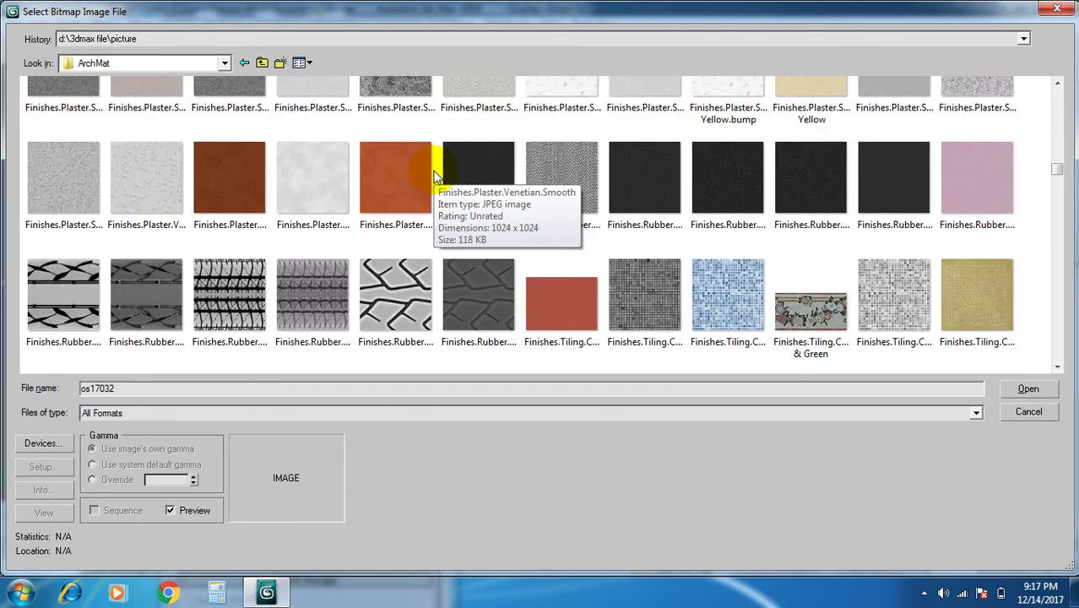
{"action": "scroll", "coordinate": [433, 174], "scroll_direction": "down", "scroll_amount": 2}
{"action": "scroll", "coordinate": [433, 174], "scroll_direction": "down", "scroll_amount": 2}
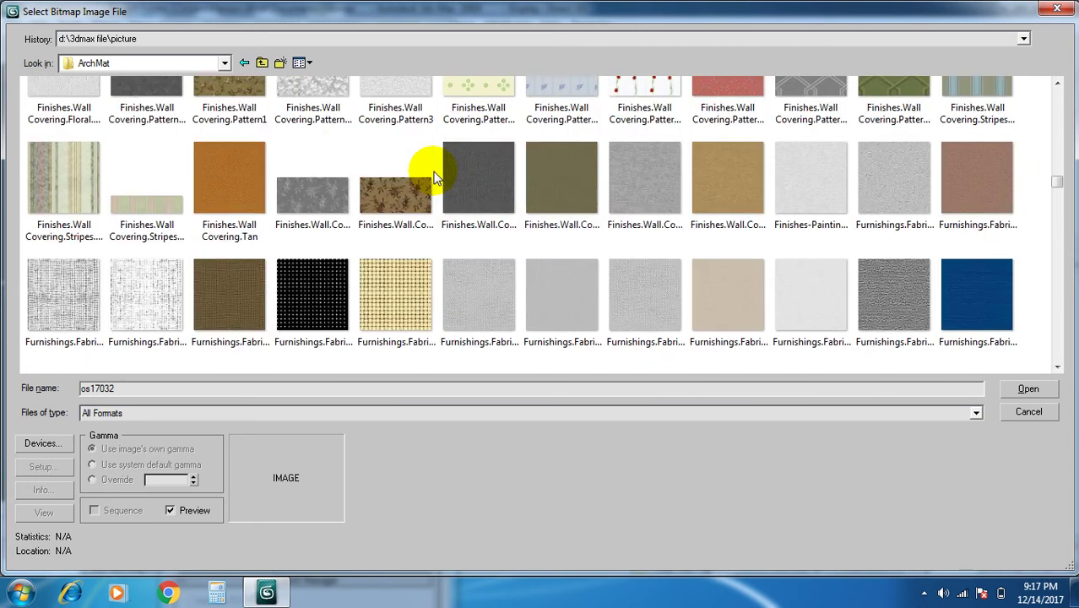
{"action": "scroll", "coordinate": [433, 175], "scroll_direction": "down", "scroll_amount": 2}
{"action": "scroll", "coordinate": [433, 175], "scroll_direction": "down", "scroll_amount": 2}
{"action": "scroll", "coordinate": [433, 175], "scroll_direction": "down", "scroll_amount": 2}
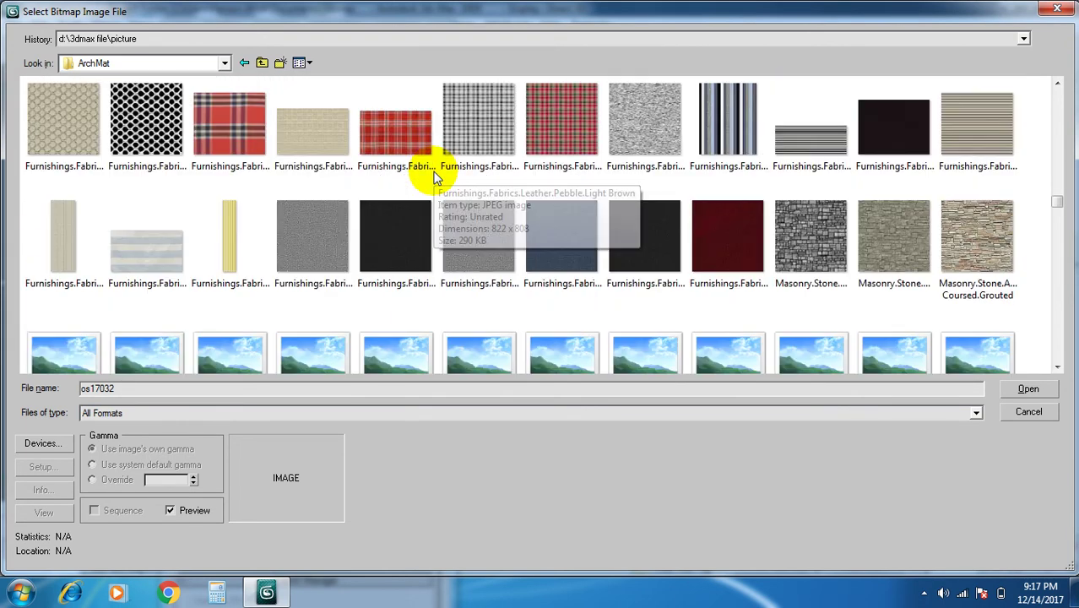
{"action": "scroll", "coordinate": [431, 172], "scroll_direction": "down", "scroll_amount": 2}
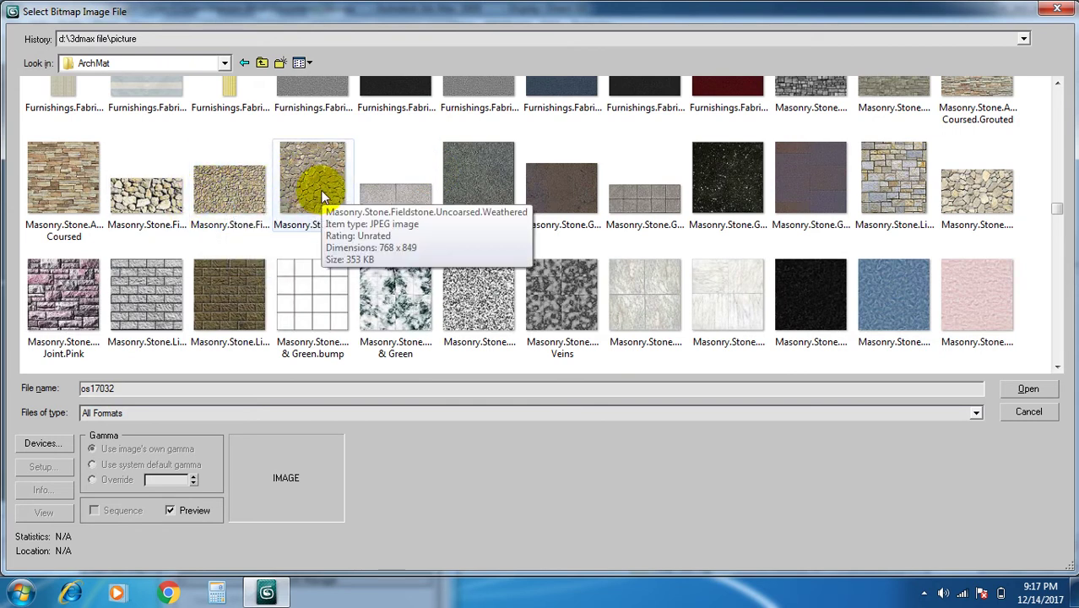
{"action": "double_click", "coordinate": [979, 191]}
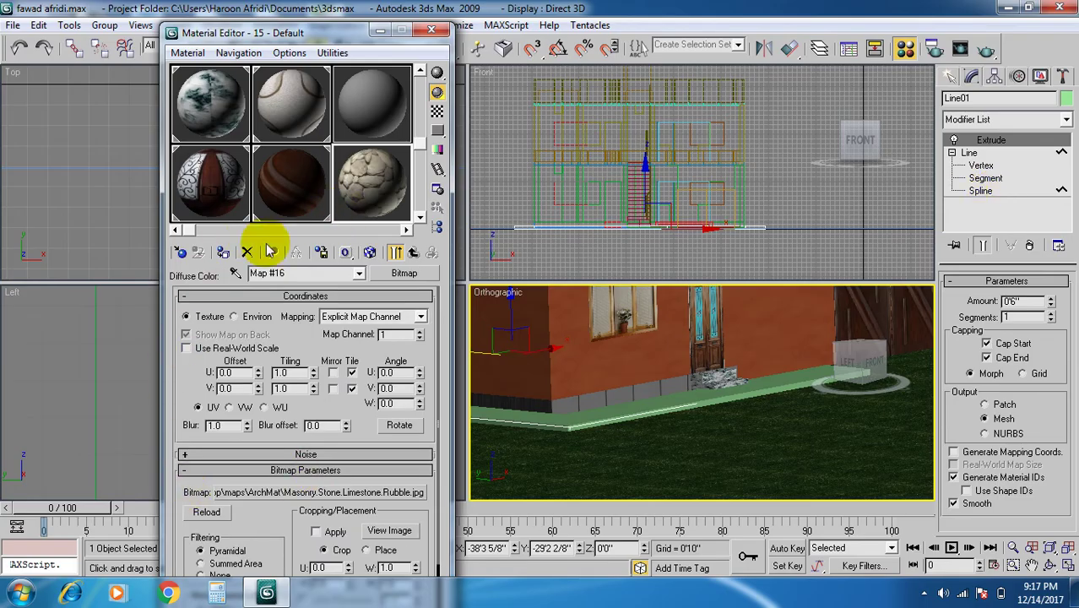
Assign the limestone rubble material to the extruded ledge and show its map in the viewport.
{"action": "left_click", "coordinate": [223, 253]}
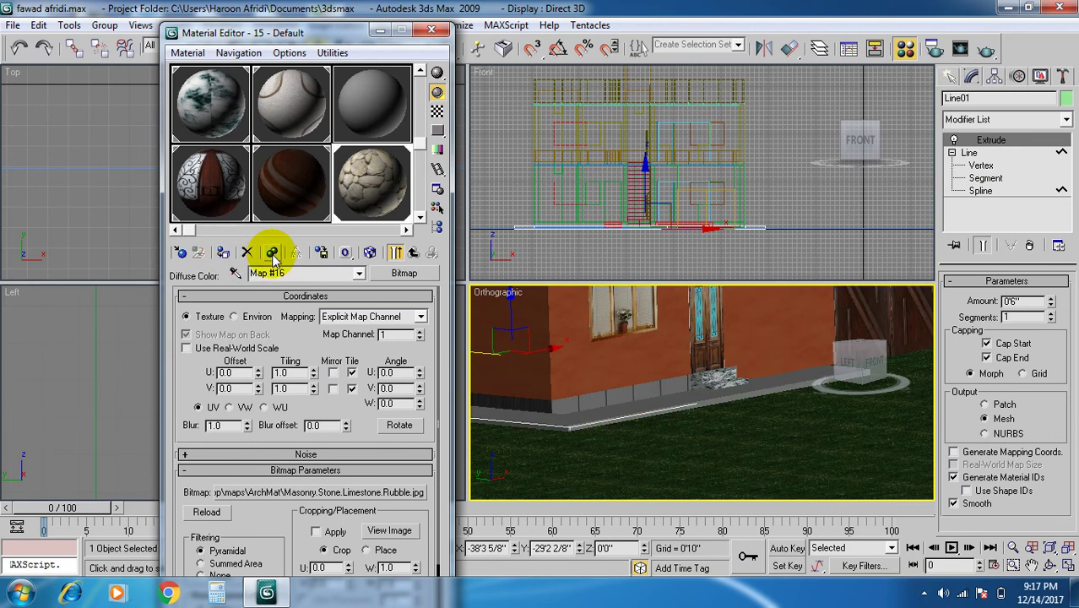
{"action": "left_click", "coordinate": [370, 253]}
{"action": "middle_click_drag", "start_coordinate": [654, 417], "coordinate": [730, 485], "text": "alt"}
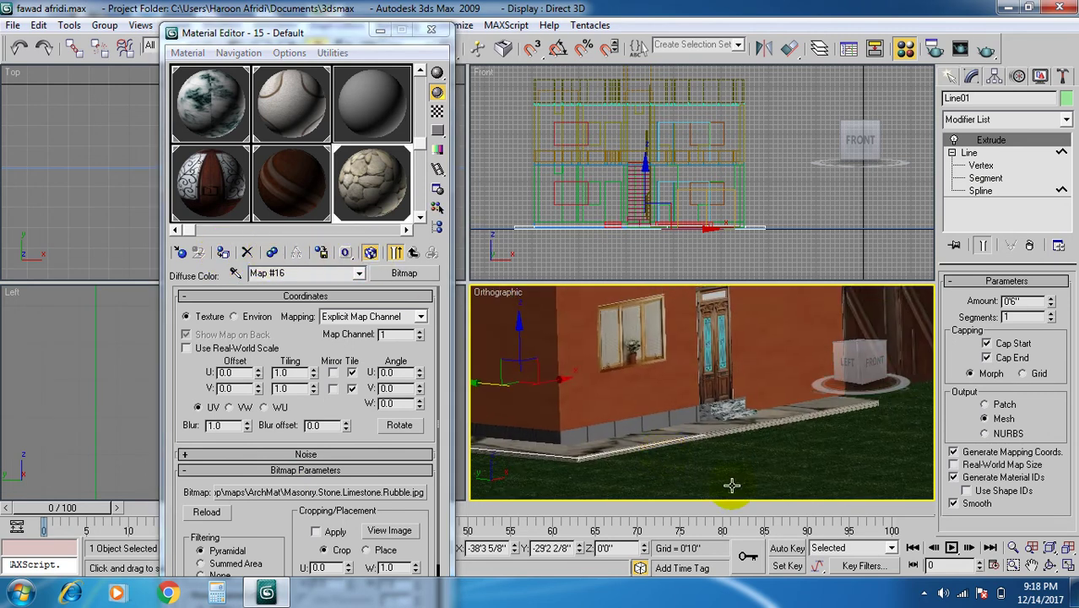
Set the limestone map's U and V tiling to 11.0 each and close the Material Editor.
{"action": "left_click", "coordinate": [1067, 565]}
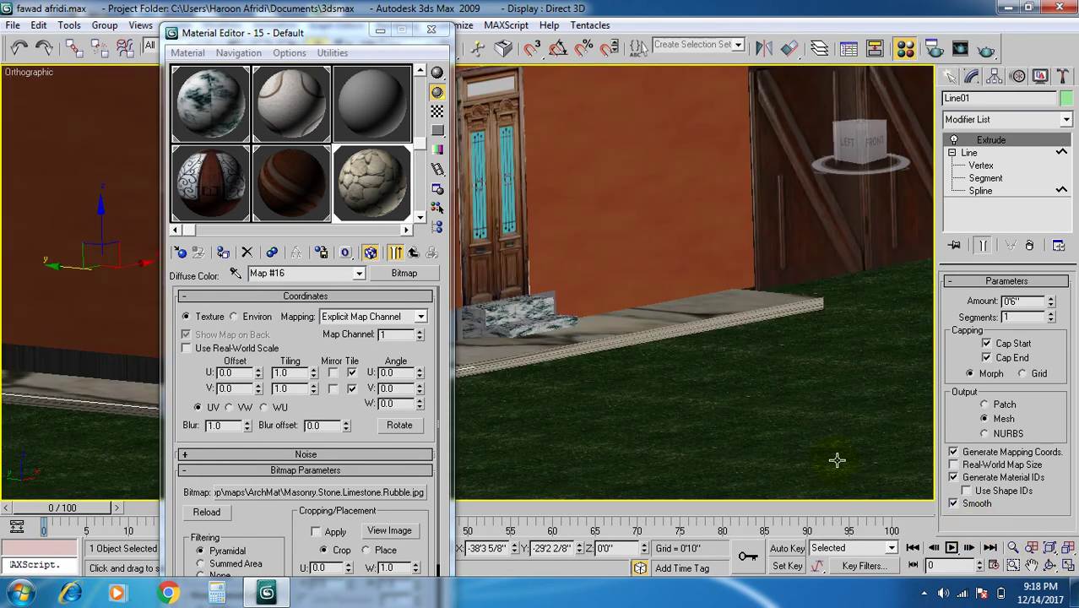
{"action": "left_click", "coordinate": [1050, 566]}
{"action": "left_click_drag", "start_coordinate": [752, 378], "coordinate": [551, 384]}
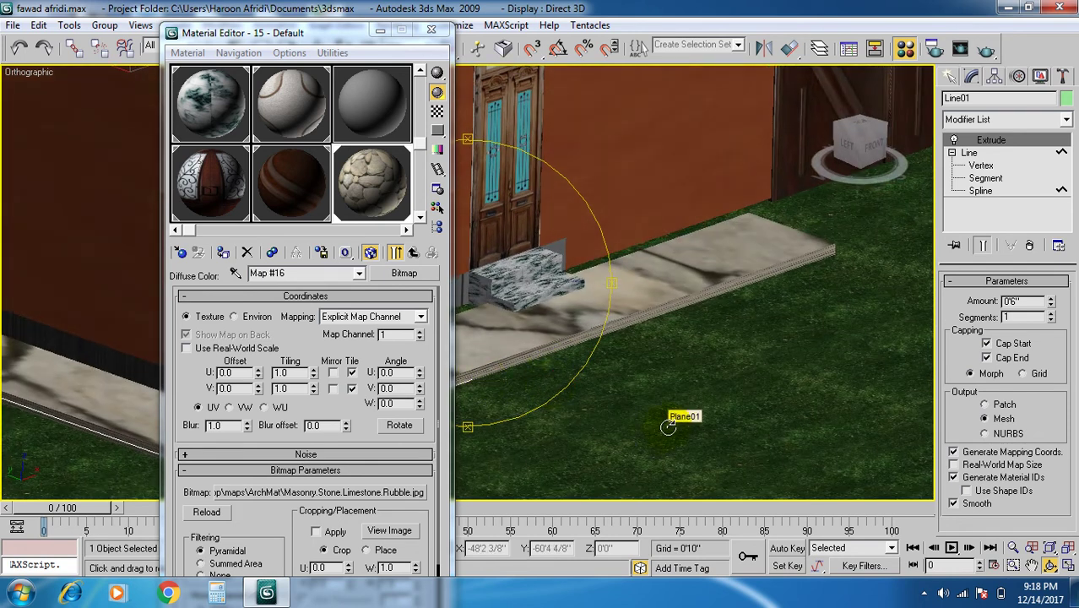
{"action": "left_click", "coordinate": [281, 373]}
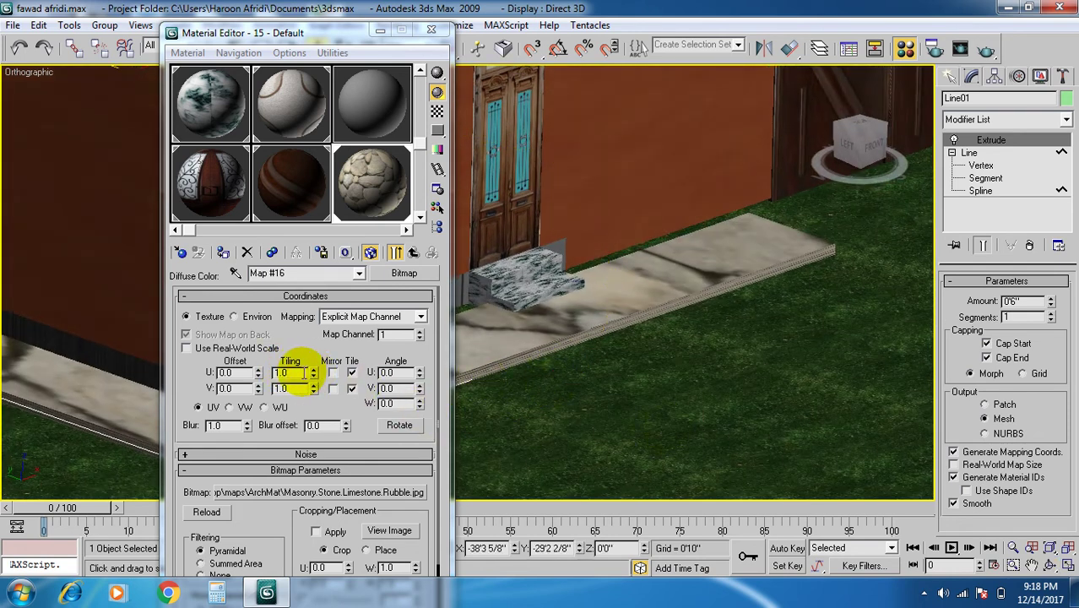
{"action": "type", "text": "11"}
{"action": "left_click", "coordinate": [277, 389]}
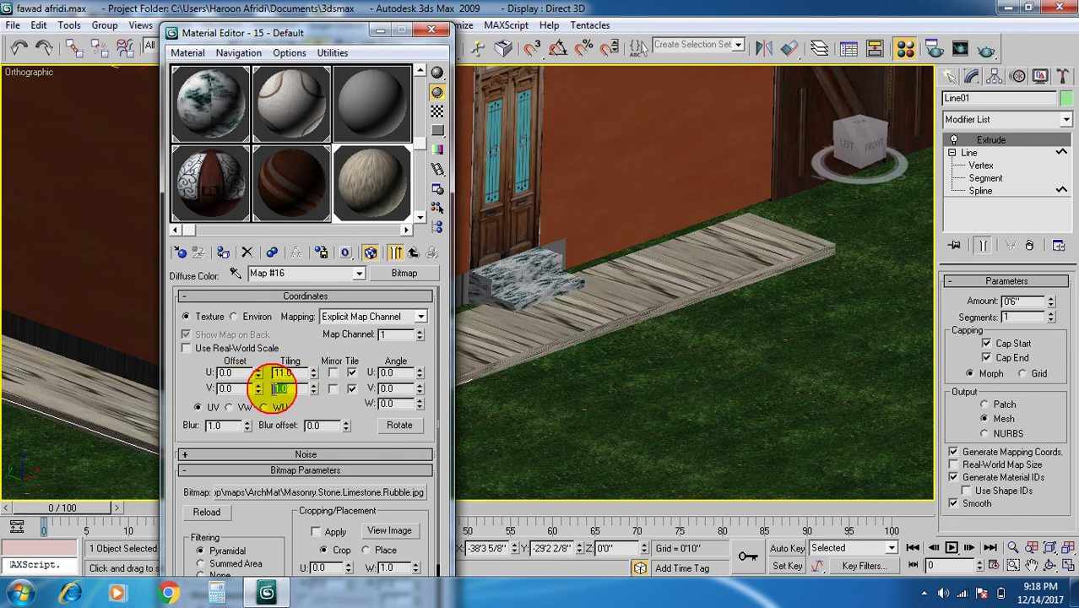
{"action": "type", "text": "11"}
{"action": "key", "text": "Return"}
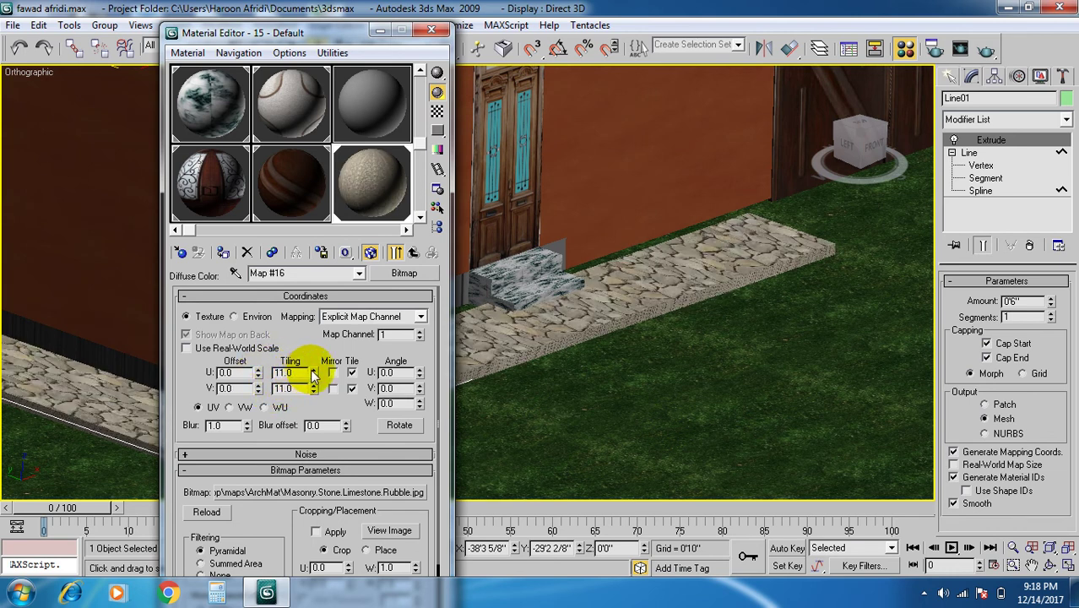
{"action": "left_click", "coordinate": [290, 373]}
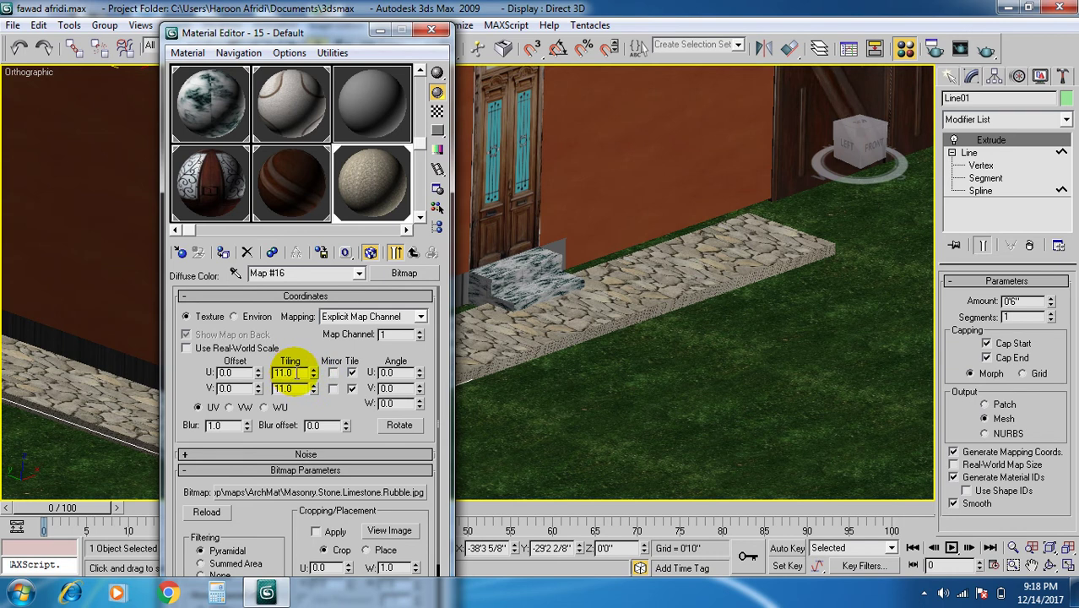
{"action": "left_click", "coordinate": [432, 31]}
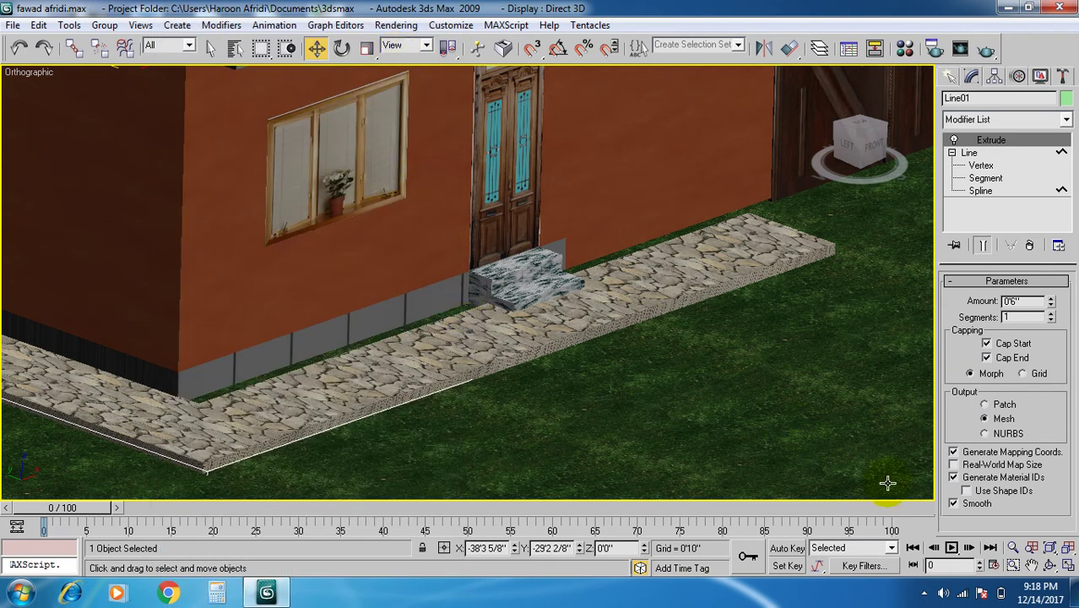
Move the extruded ledge along Y in the Top view to about Y -28'6 4/8".
{"action": "left_click", "coordinate": [1067, 566]}
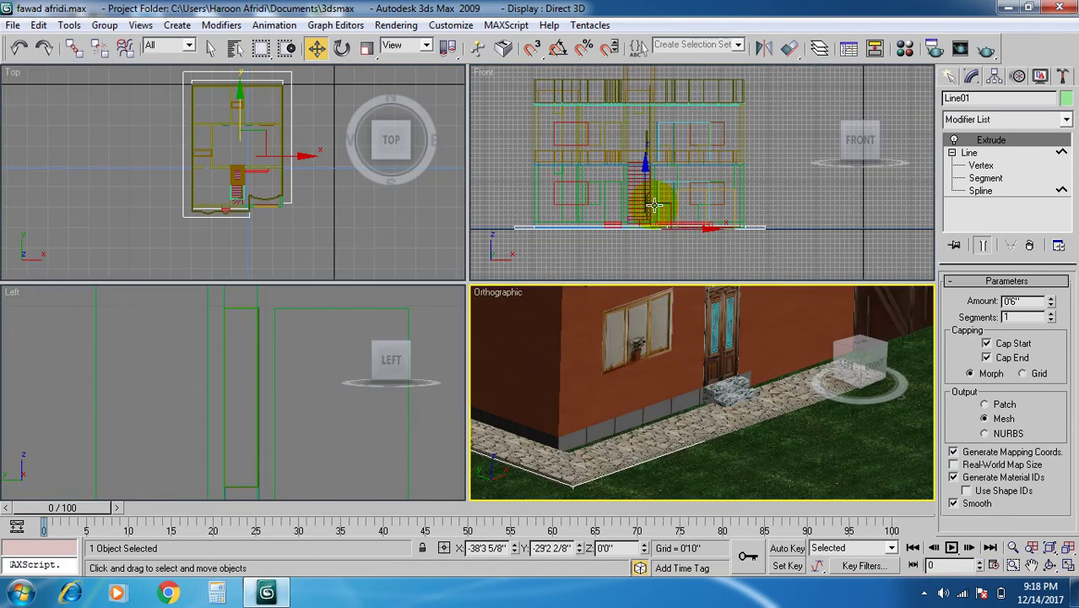
{"action": "middle_click", "coordinate": [315, 193]}
{"action": "left_click", "coordinate": [247, 107]}
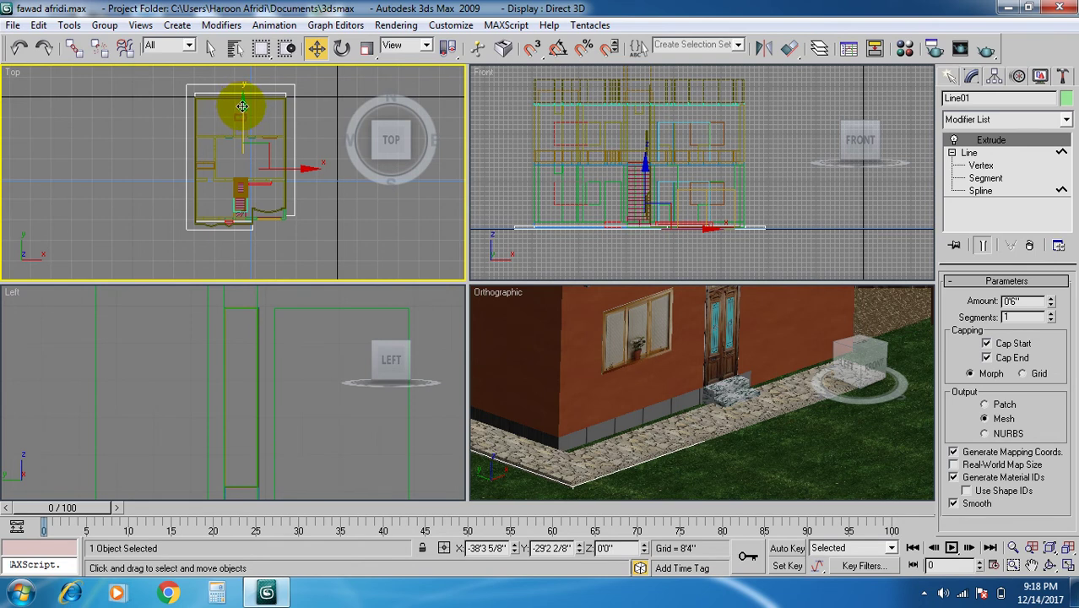
{"action": "left_click_drag", "start_coordinate": [242, 106], "coordinate": [243, 104]}
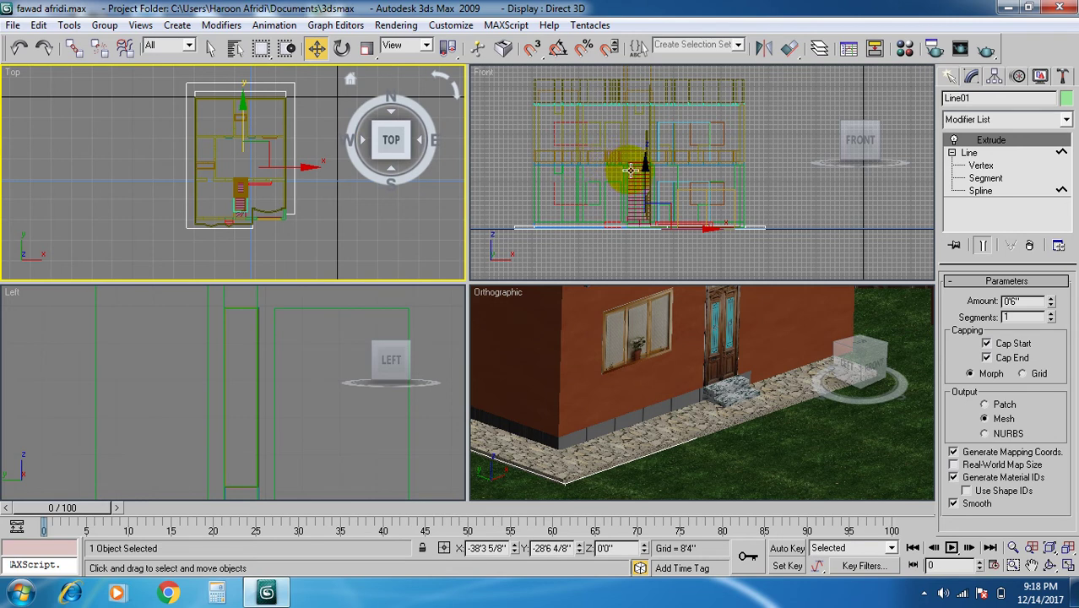
Lower the ledge slightly in the Front view to about Z -0'2 6/8".
{"action": "left_click_drag", "start_coordinate": [646, 167], "coordinate": [647, 167]}
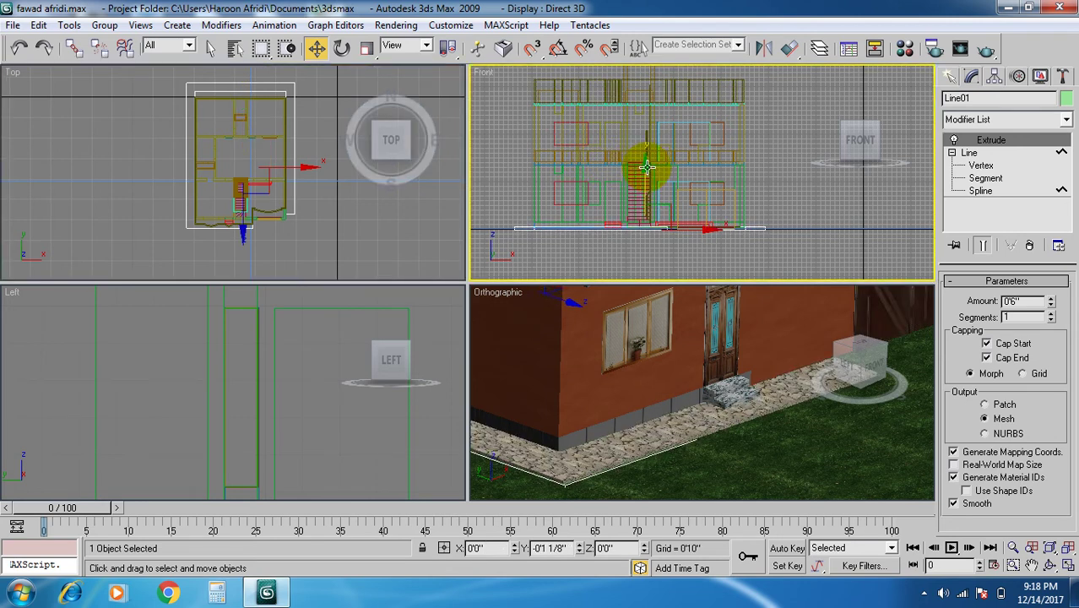
{"action": "left_click_drag", "start_coordinate": [646, 168], "coordinate": [647, 168]}
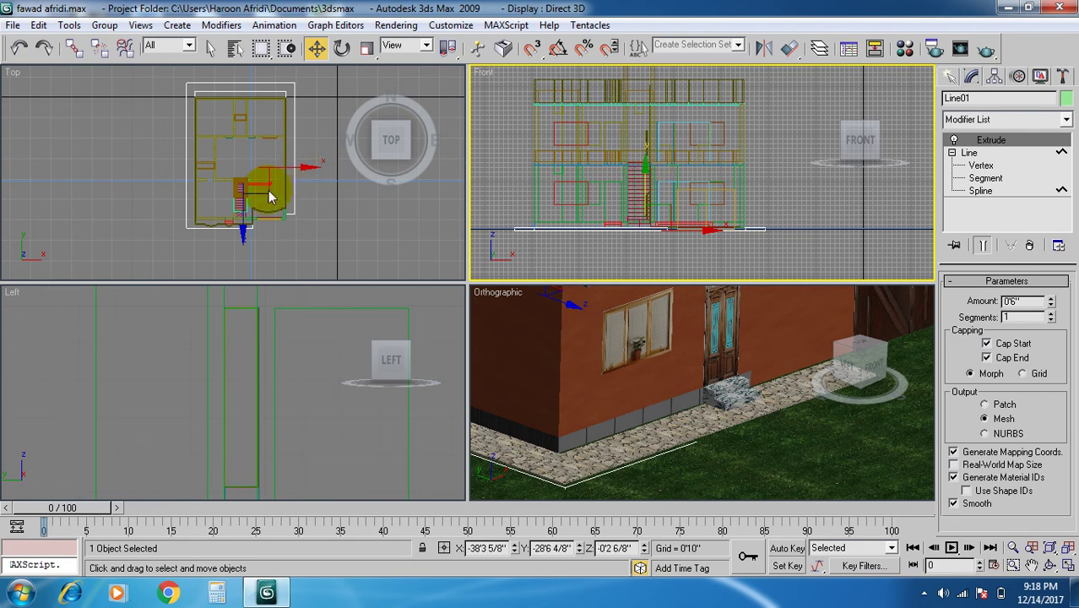
{"action": "left_click", "coordinate": [784, 457]}
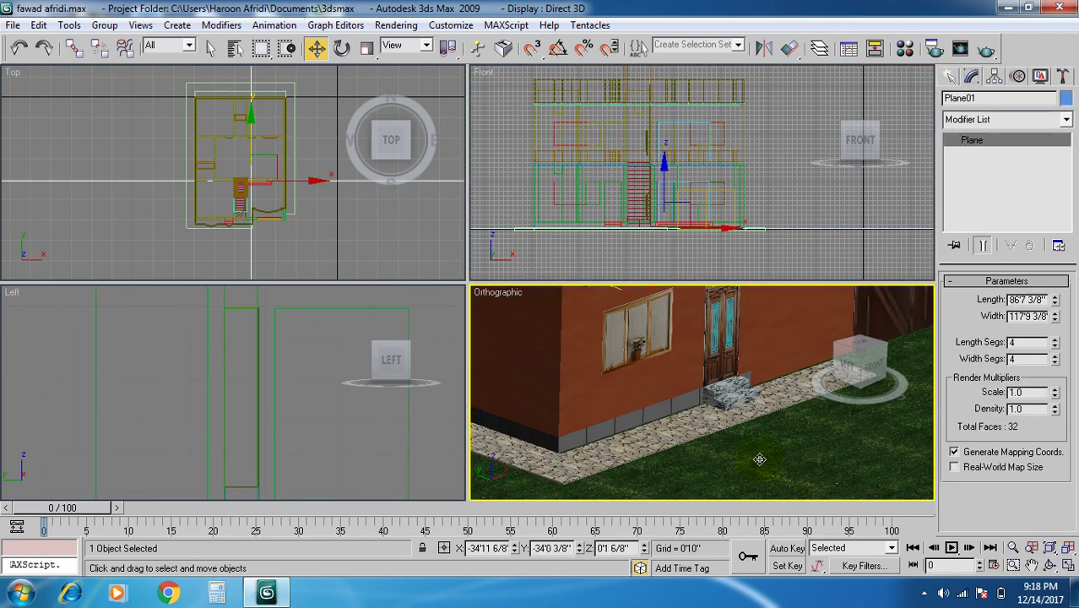
Reselect the ledge and shift it further along Y in the Top view to about Y -27'10 6/8".
{"action": "left_click", "coordinate": [290, 212]}
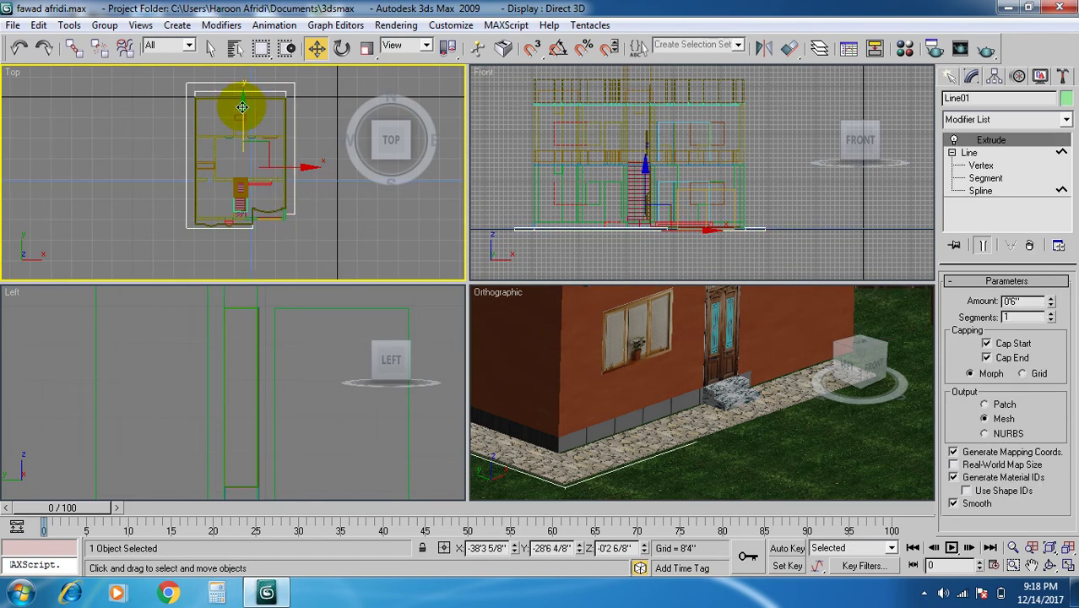
{"action": "left_click_drag", "start_coordinate": [242, 107], "coordinate": [246, 105]}
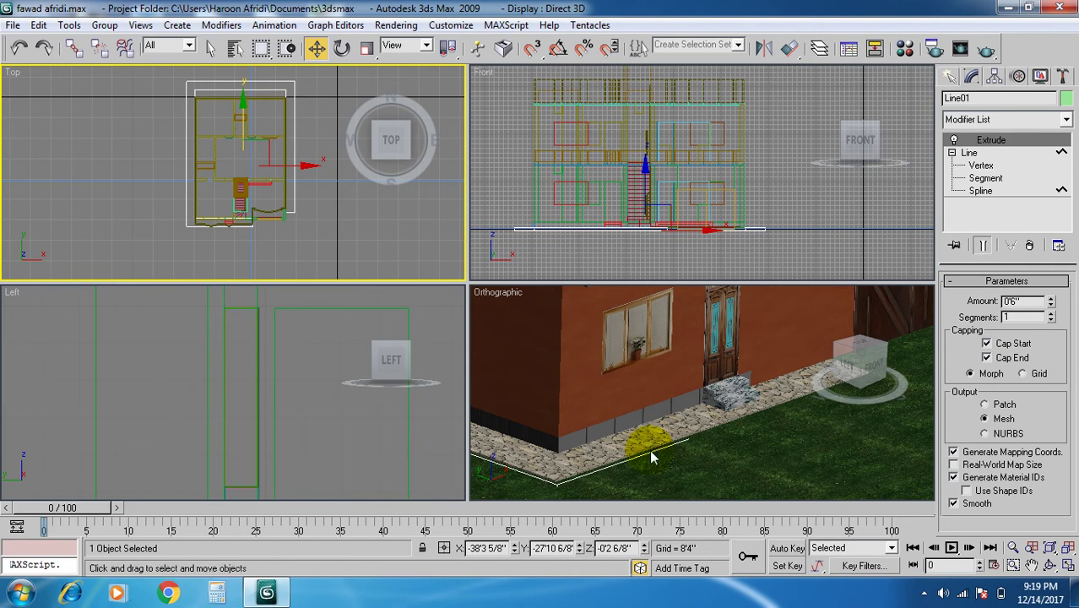
{"action": "left_click", "coordinate": [732, 451]}
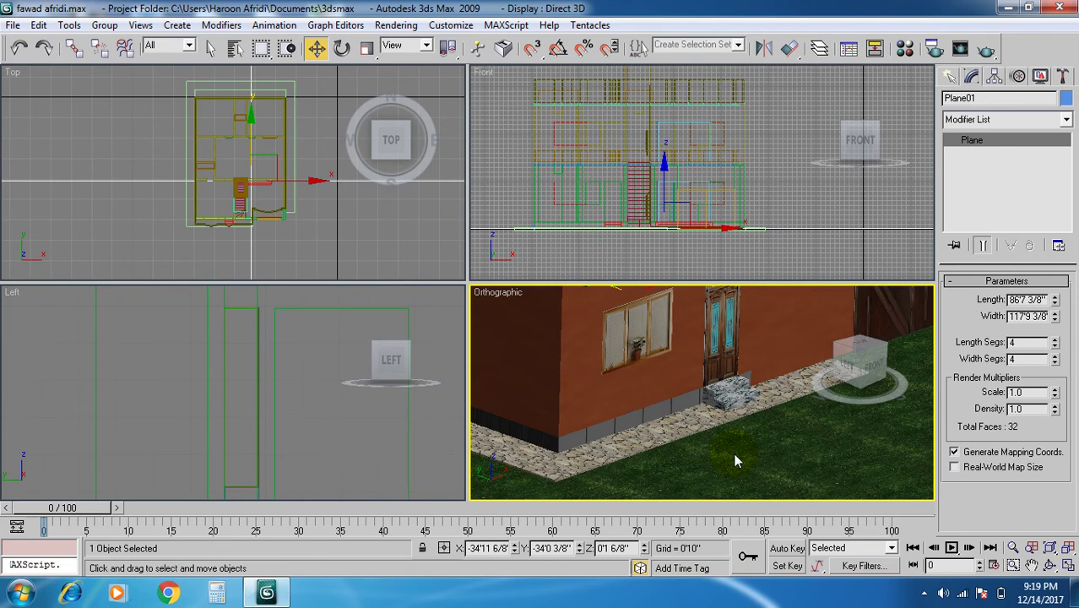
{"action": "scroll", "coordinate": [741, 438], "scroll_direction": "down", "scroll_amount": 2}
{"action": "scroll", "coordinate": [713, 459], "scroll_direction": "down", "scroll_amount": 2}
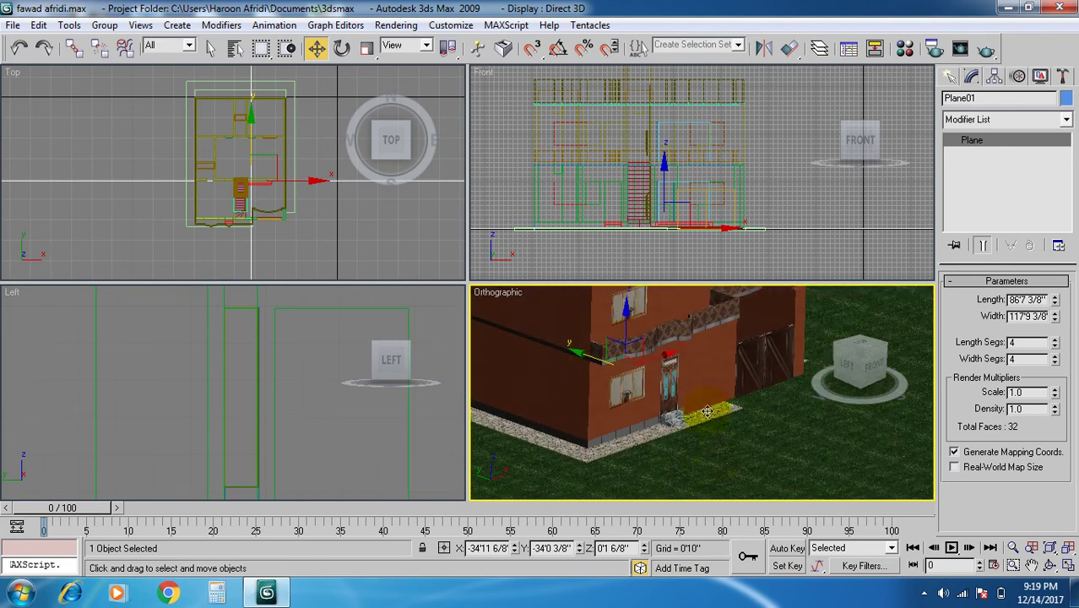
Load CLOUD2 from the Skies maps folder as a bitmap environment map and close the environment settings.
{"action": "left_click", "coordinate": [399, 26]}
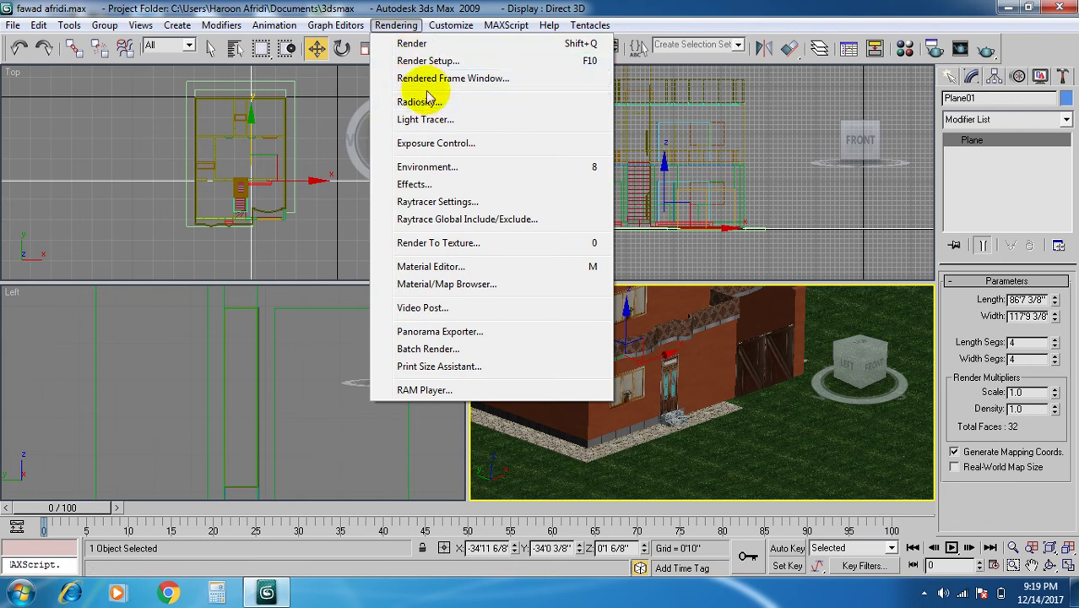
{"action": "left_click", "coordinate": [428, 167]}
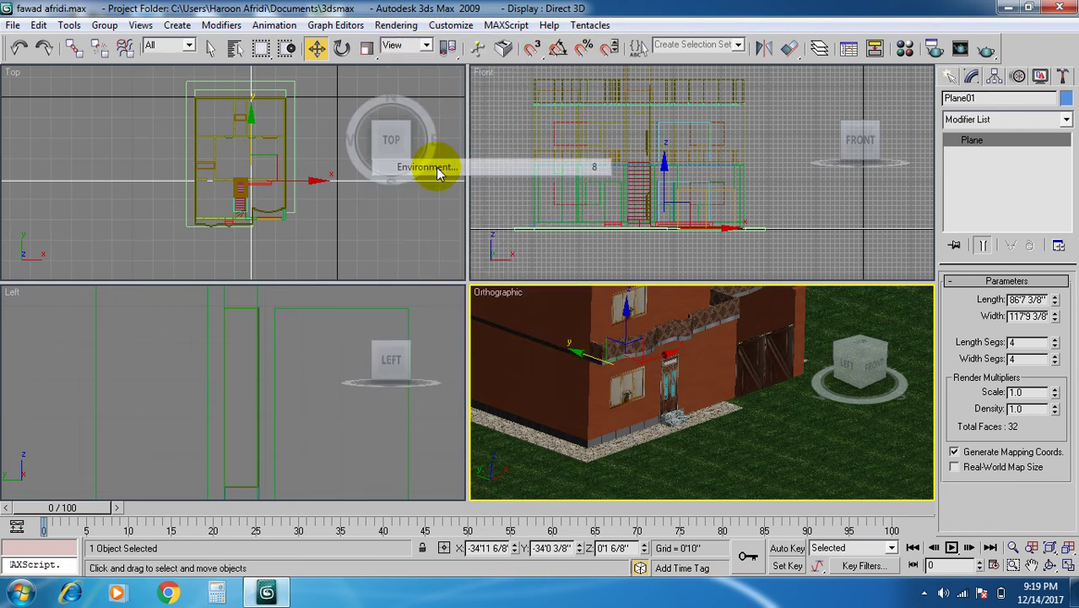
{"action": "left_click", "coordinate": [216, 199]}
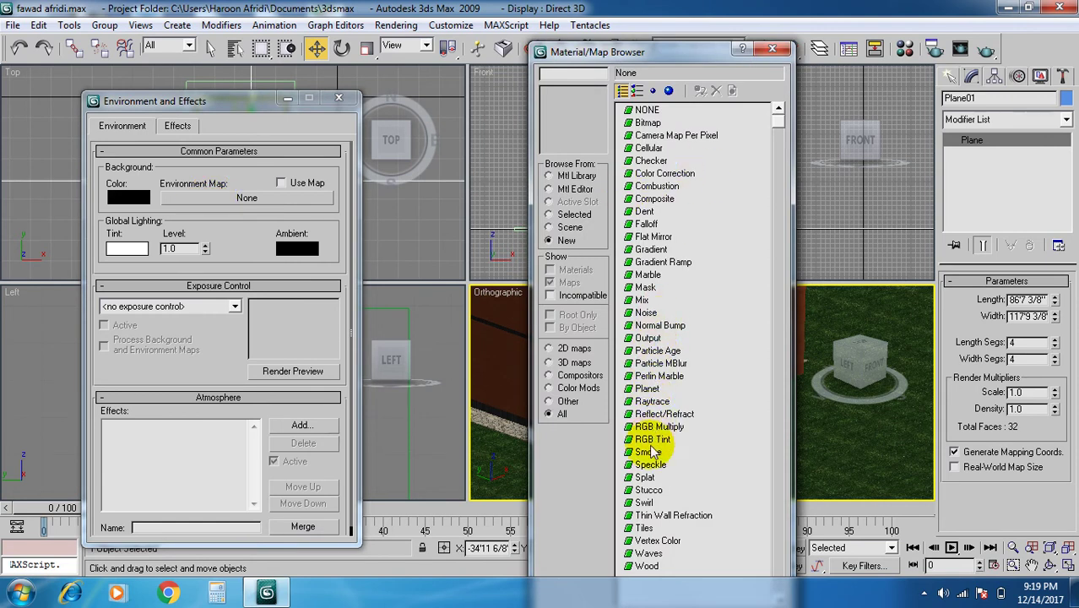
{"action": "double_click", "coordinate": [648, 123]}
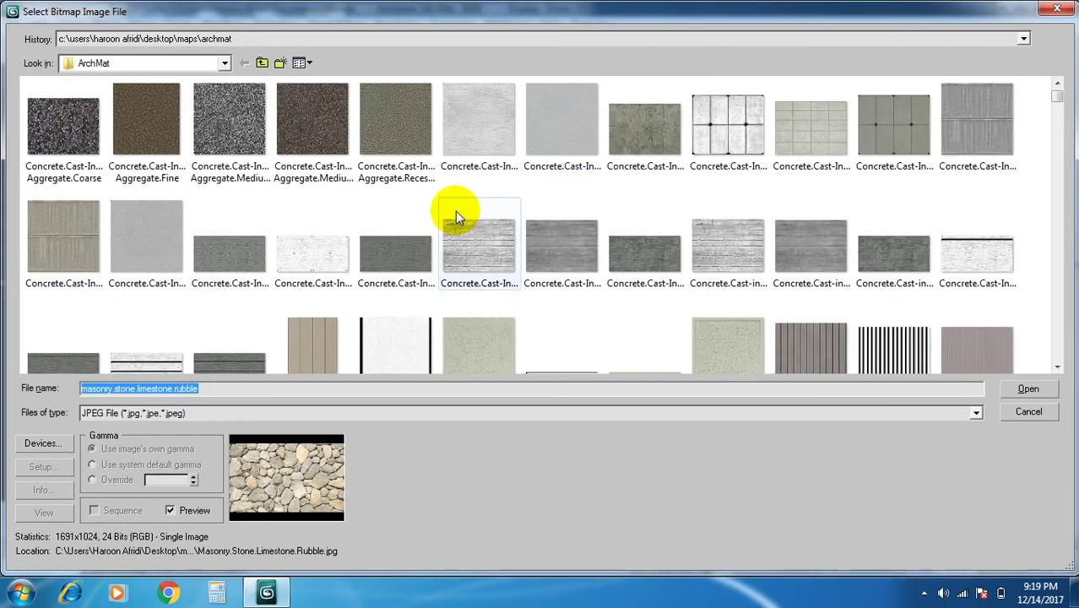
{"action": "left_click", "coordinate": [262, 63]}
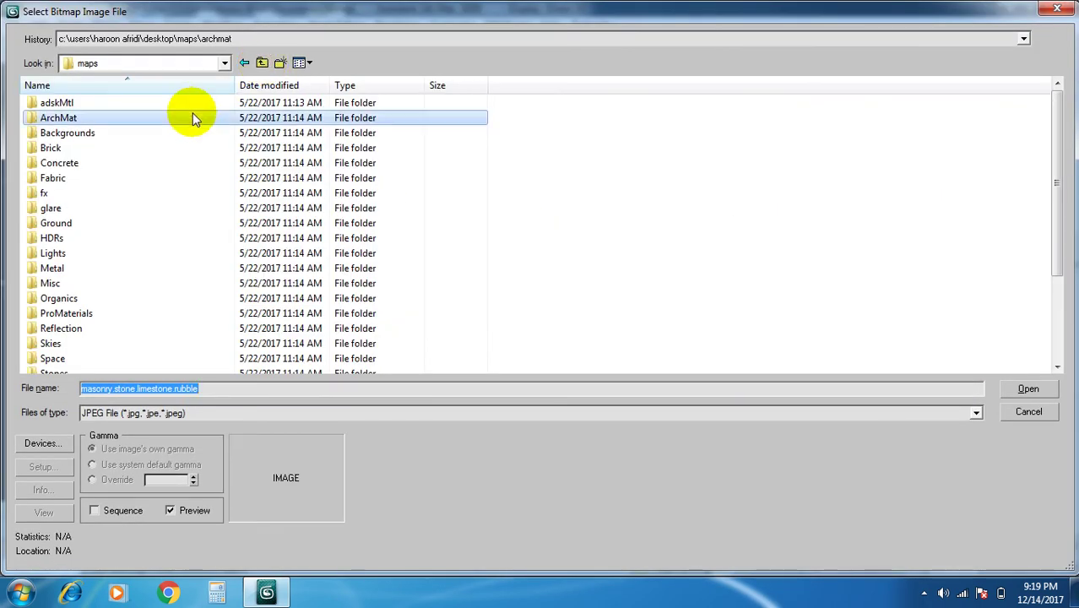
{"action": "double_click", "coordinate": [76, 346]}
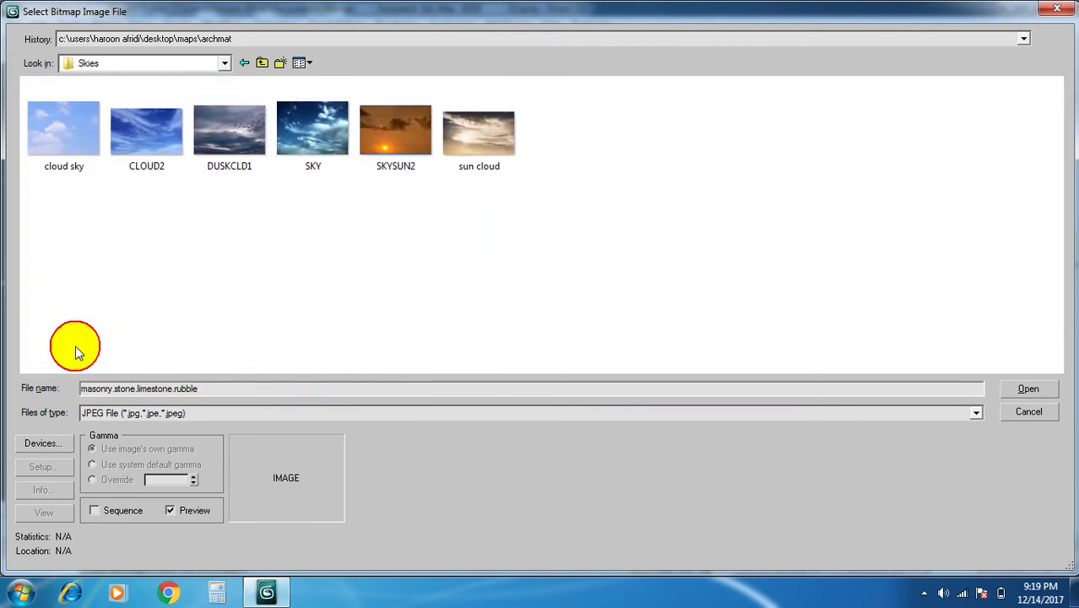
{"action": "double_click", "coordinate": [144, 133]}
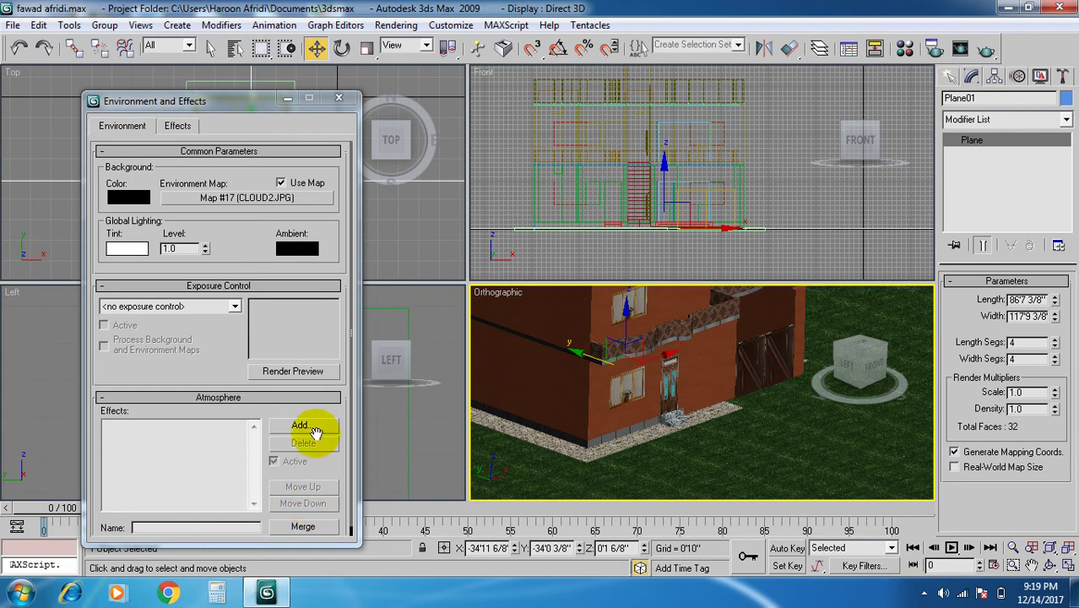
{"action": "left_click", "coordinate": [339, 98]}
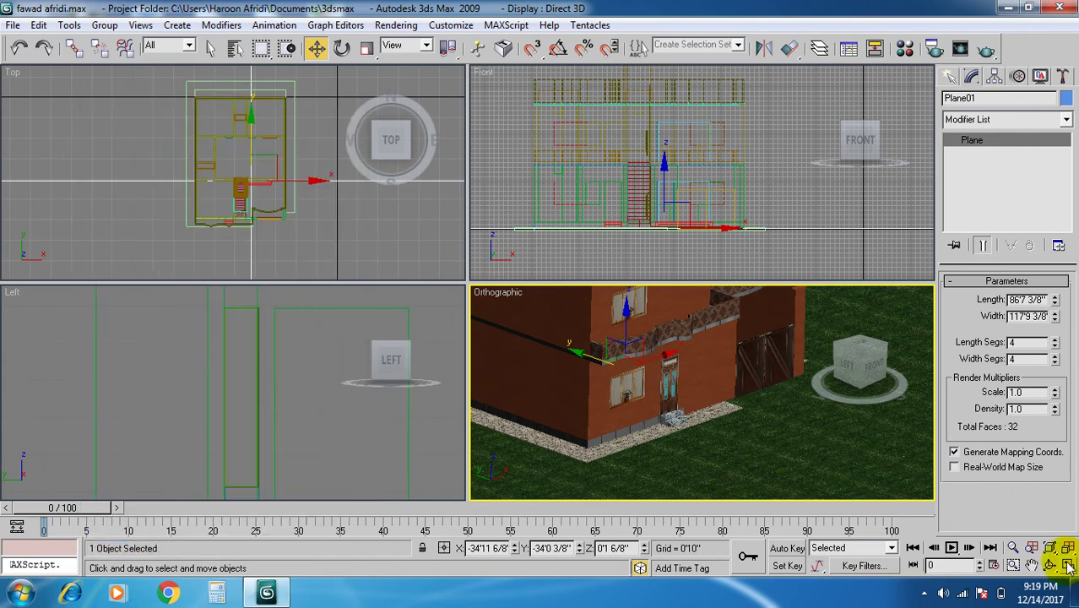
Render the whole house from a raised front-corner angle against the sky background, then close the render.
{"action": "left_click", "coordinate": [1069, 566]}
{"action": "left_click", "coordinate": [1050, 565]}
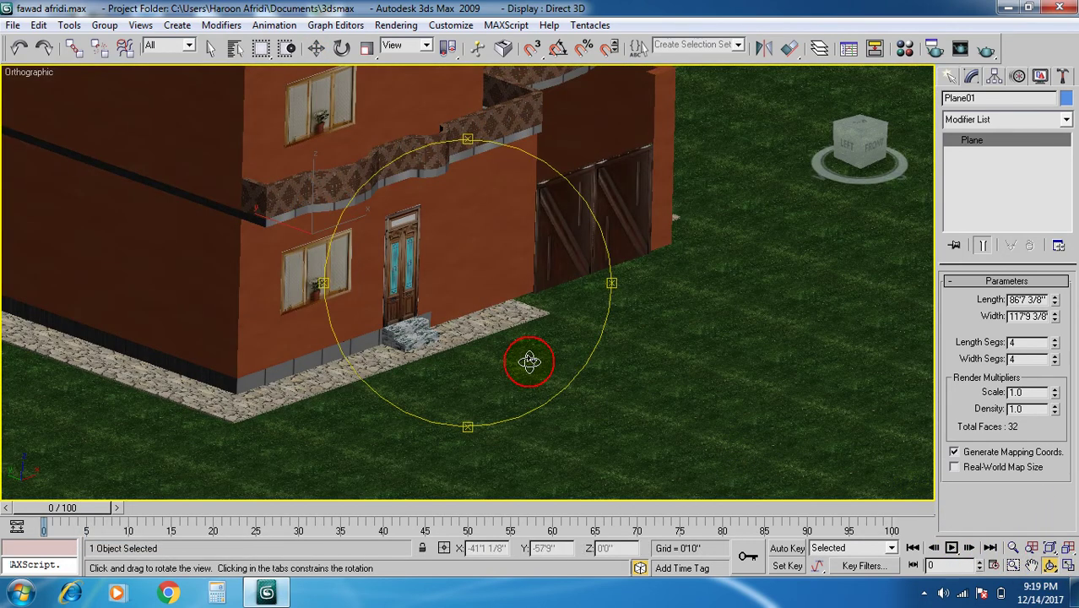
{"action": "left_click_drag", "start_coordinate": [518, 352], "coordinate": [522, 326]}
{"action": "left_click_drag", "start_coordinate": [655, 337], "coordinate": [535, 331]}
{"action": "left_click_drag", "start_coordinate": [710, 349], "coordinate": [709, 343]}
{"action": "left_click_drag", "start_coordinate": [580, 342], "coordinate": [534, 335]}
{"action": "scroll", "coordinate": [539, 323], "scroll_direction": "up", "scroll_amount": 3}
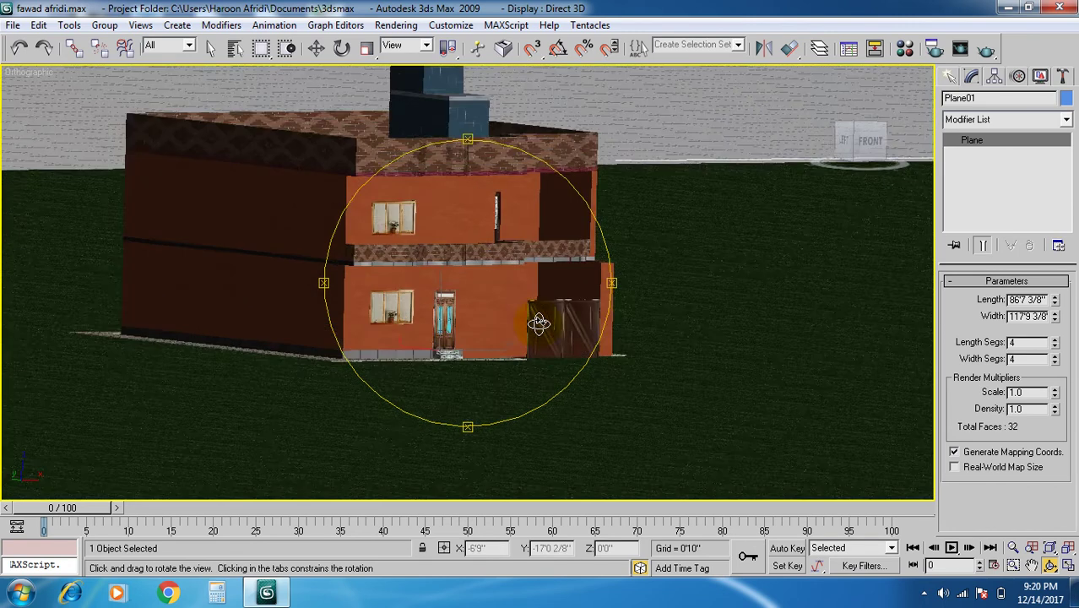
{"action": "left_click_drag", "start_coordinate": [760, 327], "coordinate": [777, 321]}
{"action": "left_click_drag", "start_coordinate": [627, 328], "coordinate": [574, 329]}
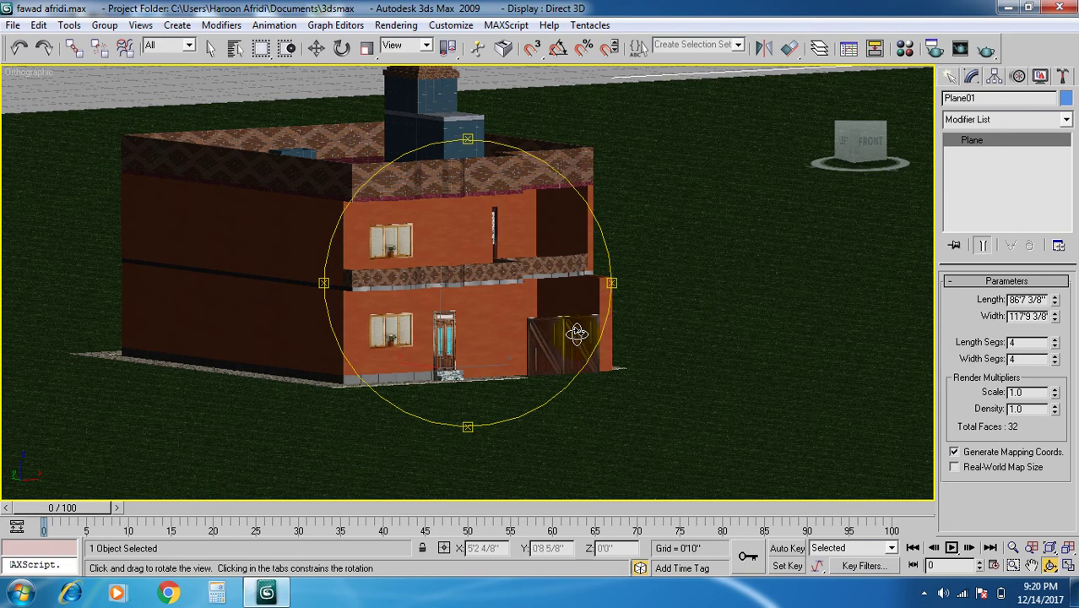
{"action": "left_click", "coordinate": [396, 25]}
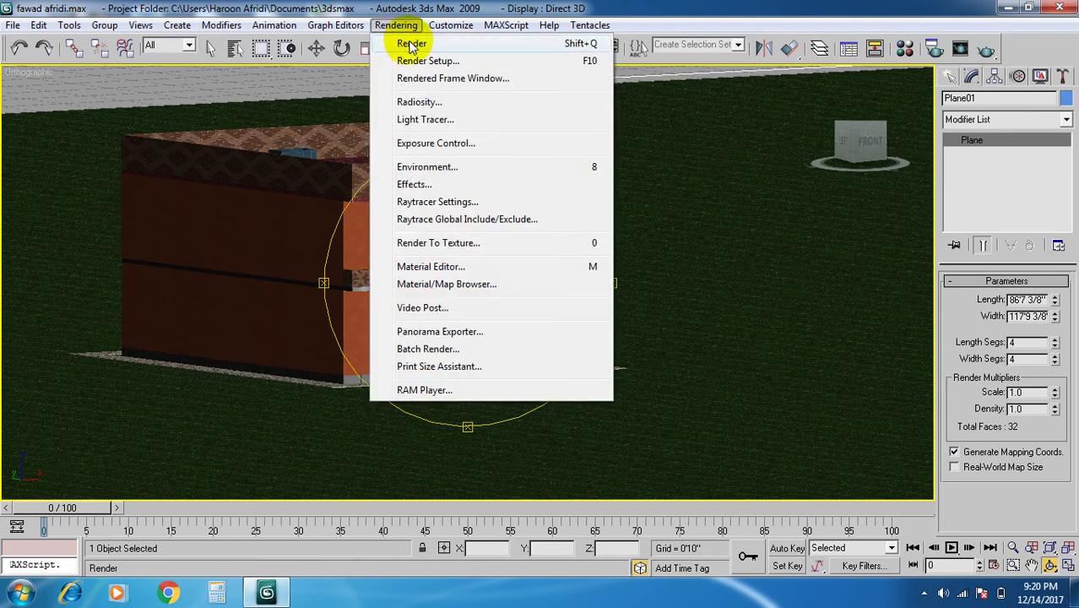
{"action": "left_click", "coordinate": [402, 40]}
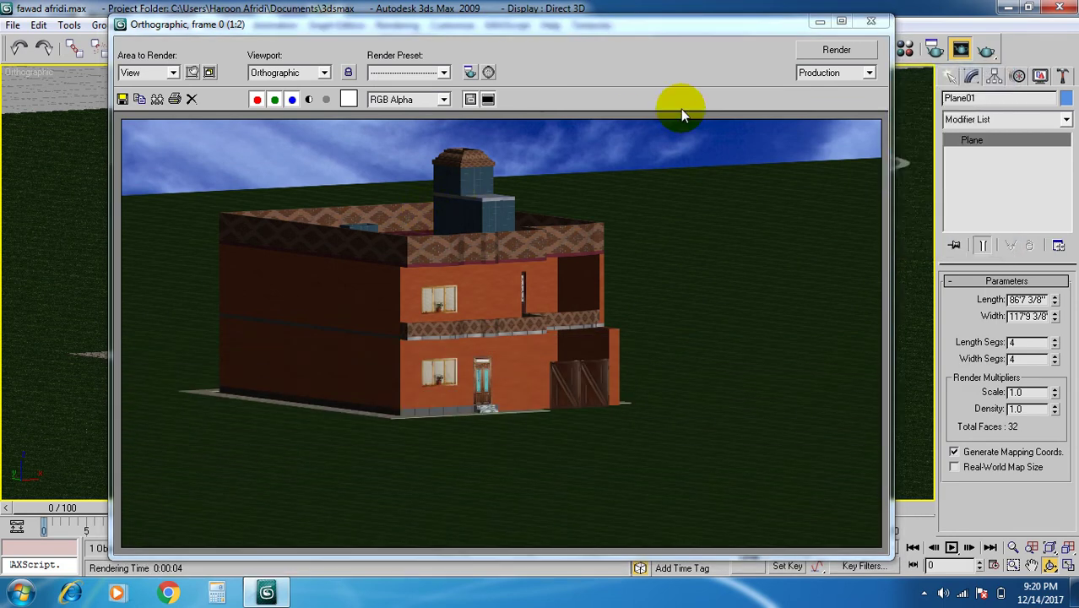
{"action": "left_click", "coordinate": [872, 21]}
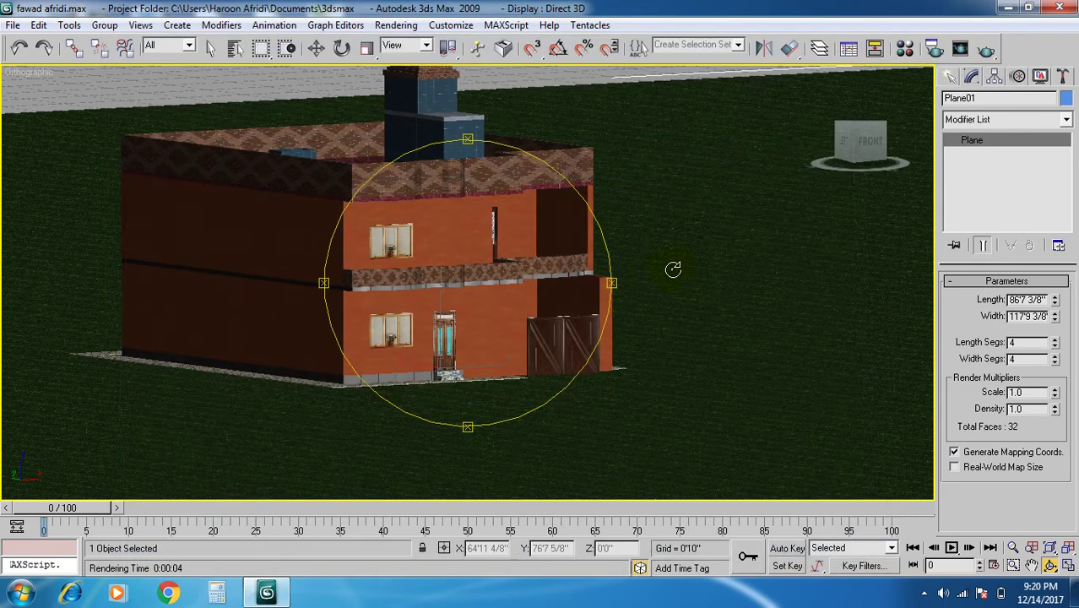
Render the house from a lower, more frontal angle with more sky behind it, then close the render.
{"action": "left_click", "coordinate": [761, 270]}
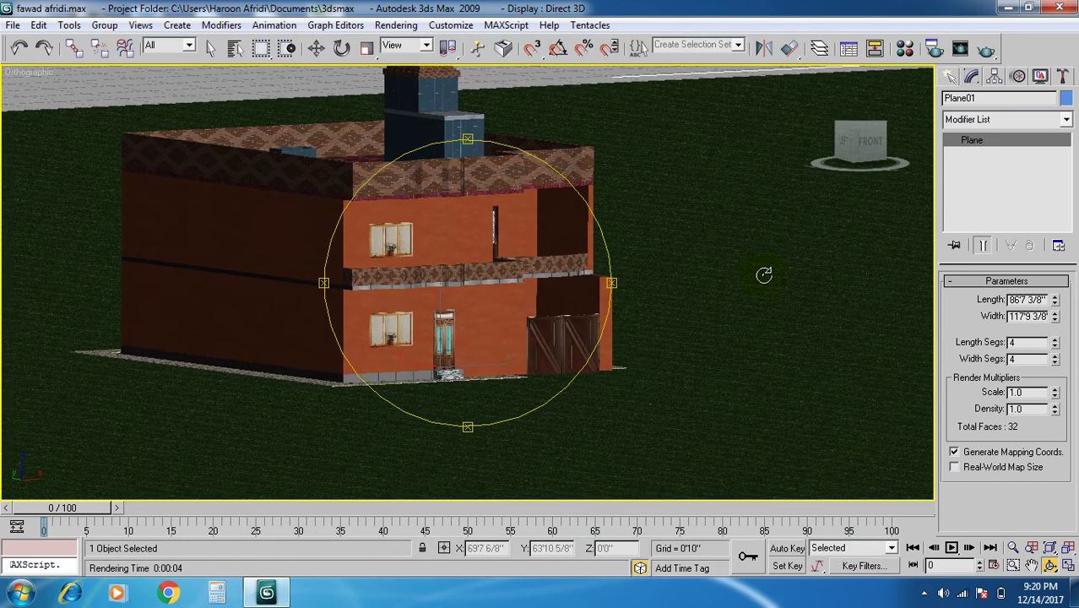
{"action": "scroll", "coordinate": [508, 293], "scroll_direction": "up", "scroll_amount": 3}
{"action": "middle_click_drag", "start_coordinate": [521, 302], "coordinate": [522, 303], "text": "alt"}
{"action": "mouse_move", "coordinate": [666, 329]}
{"action": "middle_mouse_down", "text": "alt"}
{"action": "mouse_move", "coordinate": [694, 327]}
{"action": "mouse_move", "coordinate": [683, 327]}
{"action": "middle_mouse_up", "text": "alt"}
{"action": "middle_click_drag", "start_coordinate": [610, 300], "coordinate": [557, 294], "text": "alt"}
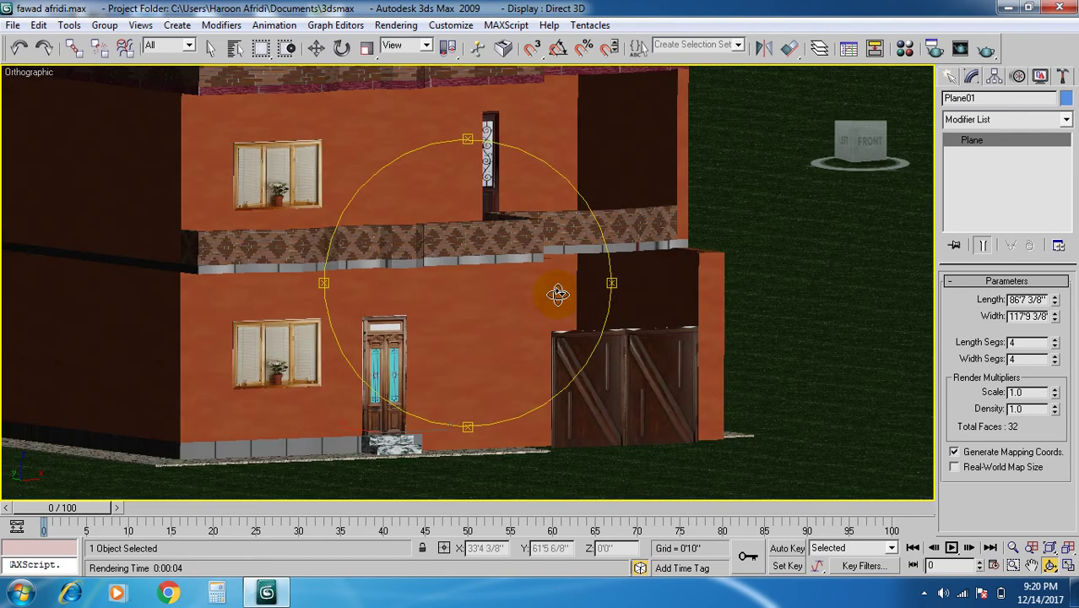
{"action": "middle_click_drag", "start_coordinate": [809, 304], "coordinate": [809, 302], "text": "alt"}
{"action": "middle_click_drag", "start_coordinate": [655, 303], "coordinate": [488, 374], "text": "alt"}
{"action": "scroll", "coordinate": [491, 310], "scroll_direction": "up", "scroll_amount": 3}
{"action": "scroll", "coordinate": [482, 308], "scroll_direction": "down", "scroll_amount": 3}
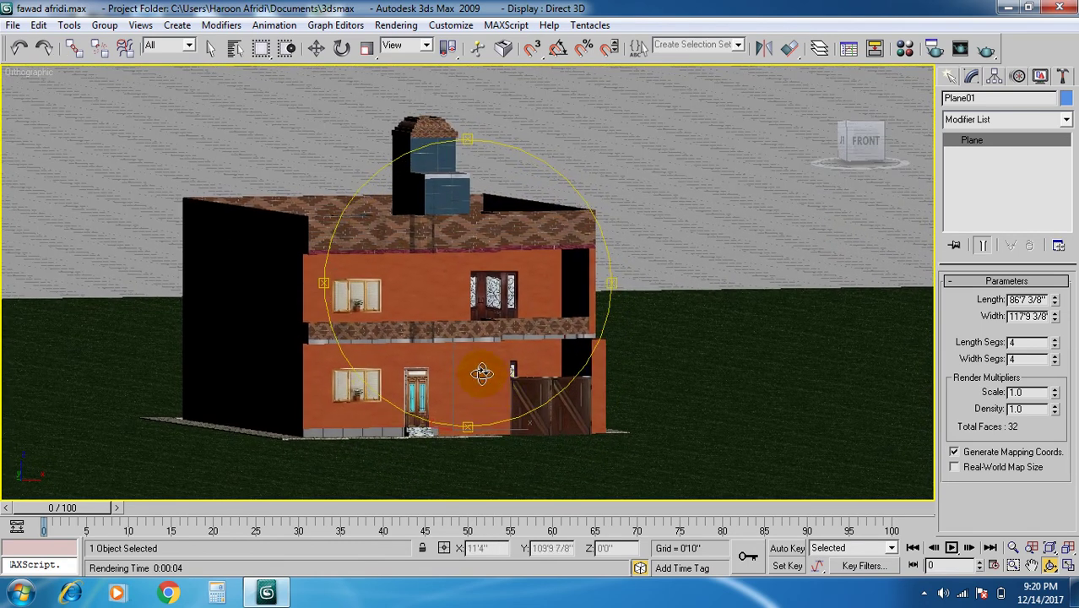
{"action": "scroll", "coordinate": [481, 374], "scroll_direction": "up", "scroll_amount": 2}
{"action": "left_click", "coordinate": [396, 24]}
{"action": "left_click", "coordinate": [405, 42]}
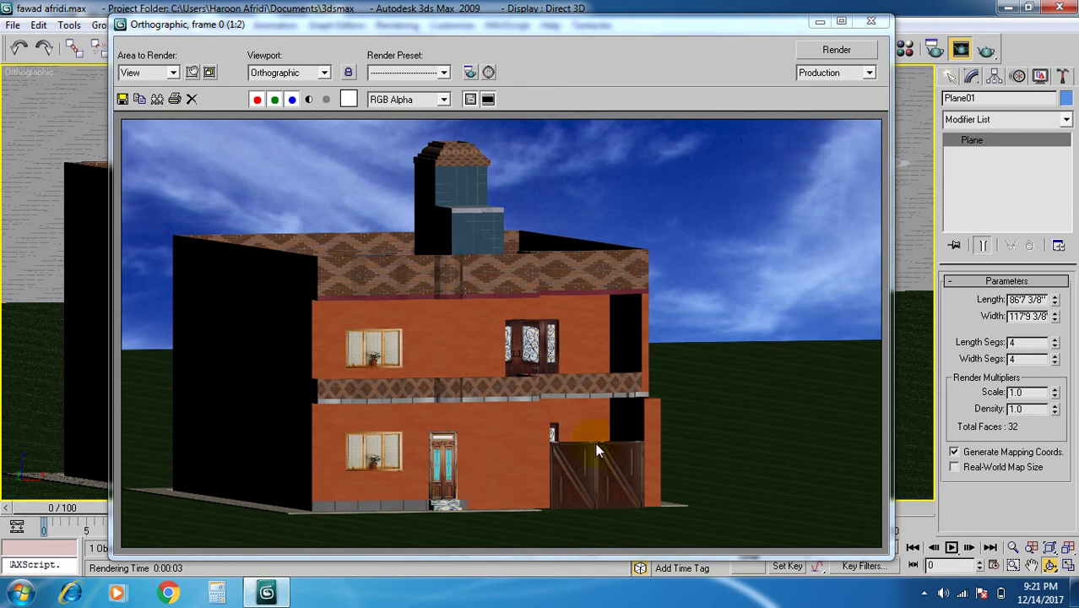
{"action": "left_click", "coordinate": [873, 26]}
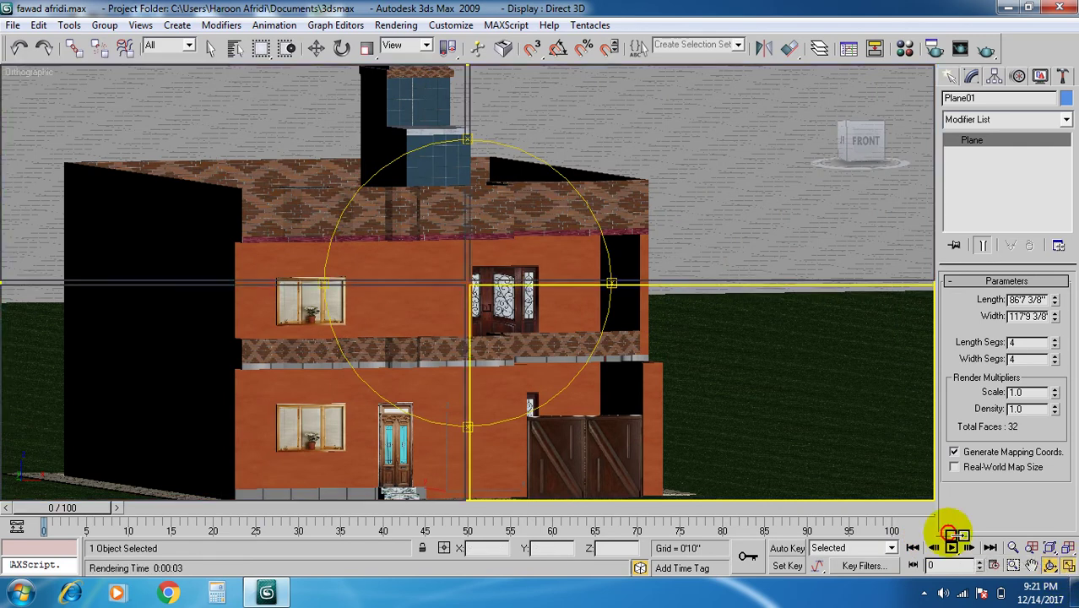
Create a box in the Top view along the house's front edge, about 6'2" long, 30'9 6/8" wide and 26'2 5/8" high.
{"action": "left_click", "coordinate": [1069, 565]}
{"action": "key", "text": "w"}
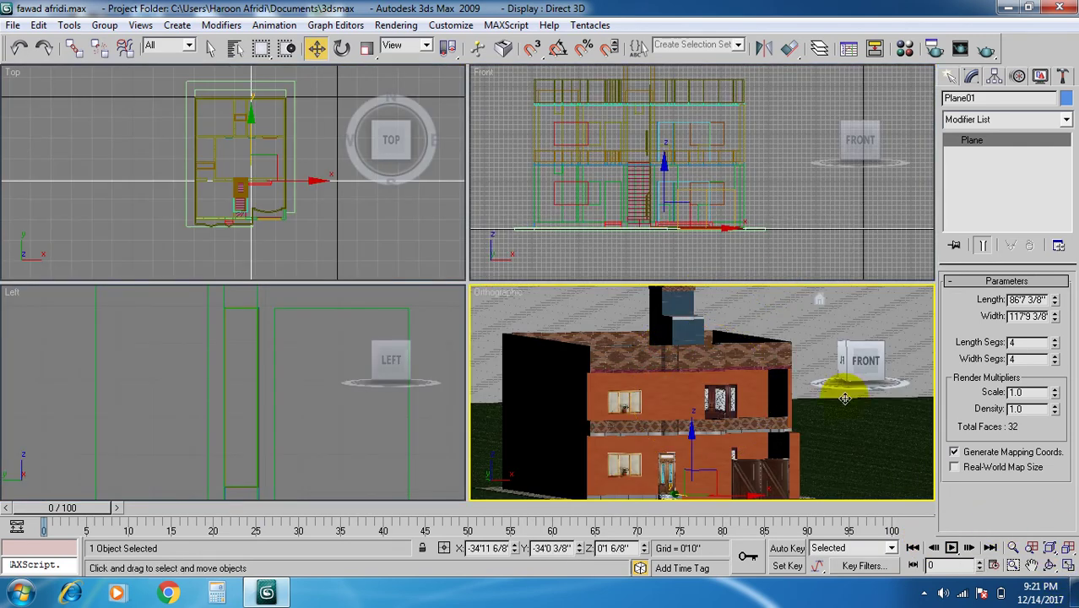
{"action": "scroll", "coordinate": [321, 245], "scroll_direction": "down", "scroll_amount": 3}
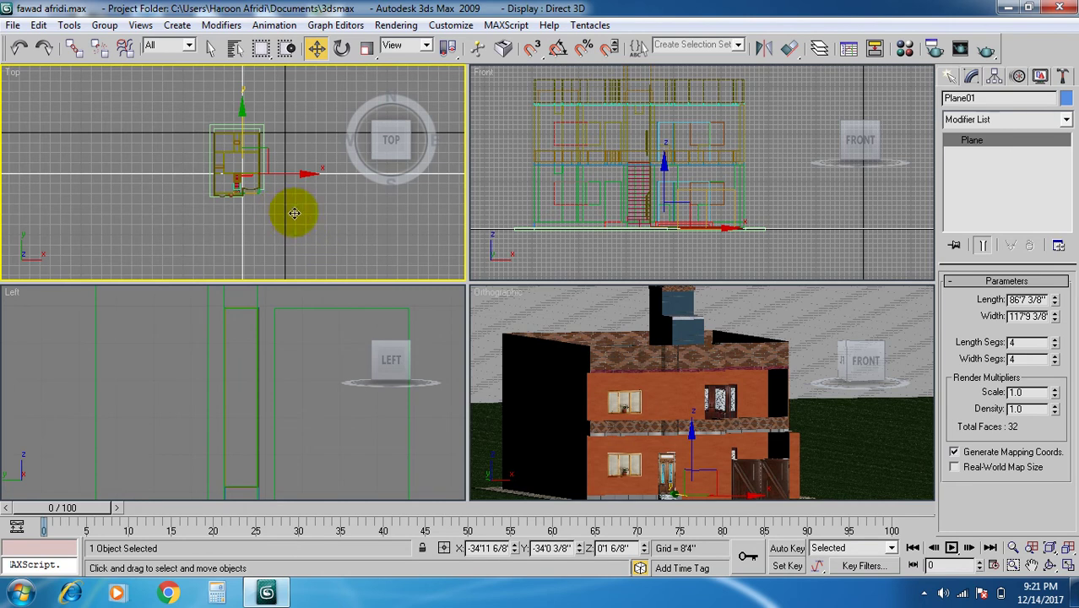
{"action": "left_click", "coordinate": [952, 79]}
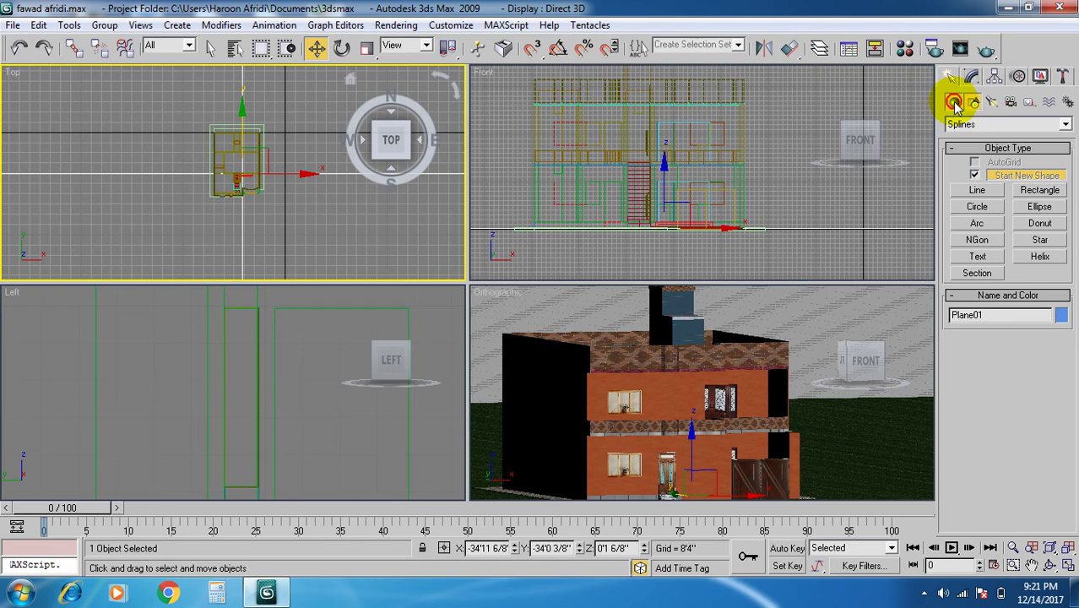
{"action": "left_click", "coordinate": [954, 103]}
{"action": "left_click", "coordinate": [977, 179]}
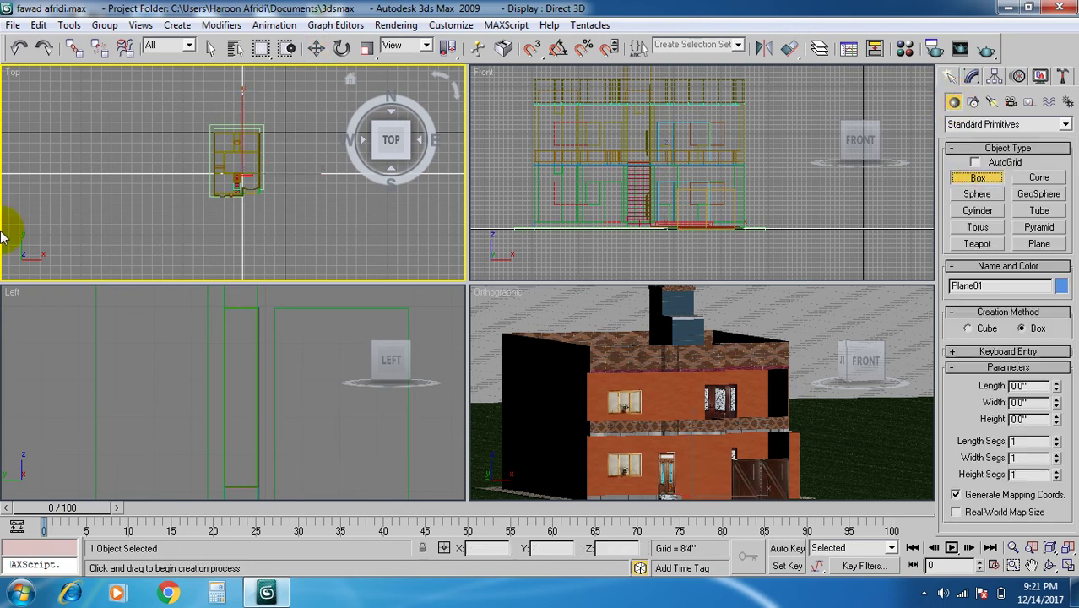
{"action": "left_click", "coordinate": [1067, 567]}
{"action": "scroll", "coordinate": [399, 370], "scroll_direction": "up", "scroll_amount": 3}
{"action": "scroll", "coordinate": [371, 376], "scroll_direction": "down", "scroll_amount": 1}
{"action": "scroll", "coordinate": [346, 377], "scroll_direction": "up", "scroll_amount": 1}
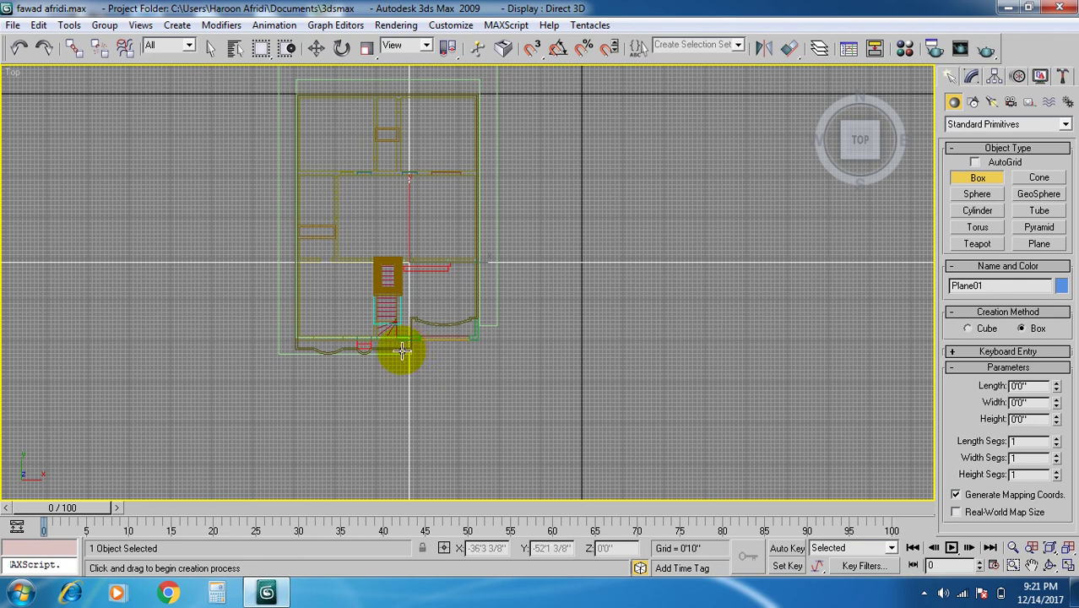
{"action": "scroll", "coordinate": [414, 342], "scroll_direction": "up", "scroll_amount": 3}
{"action": "scroll", "coordinate": [345, 427], "scroll_direction": "up", "scroll_amount": 2}
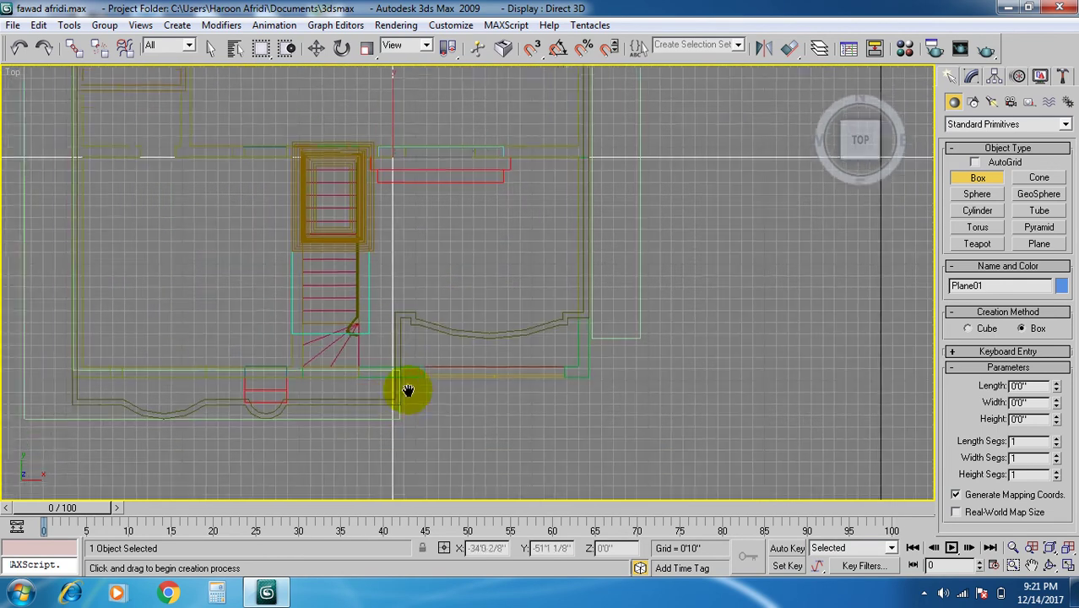
{"action": "middle_click_drag", "start_coordinate": [397, 397], "coordinate": [484, 325]}
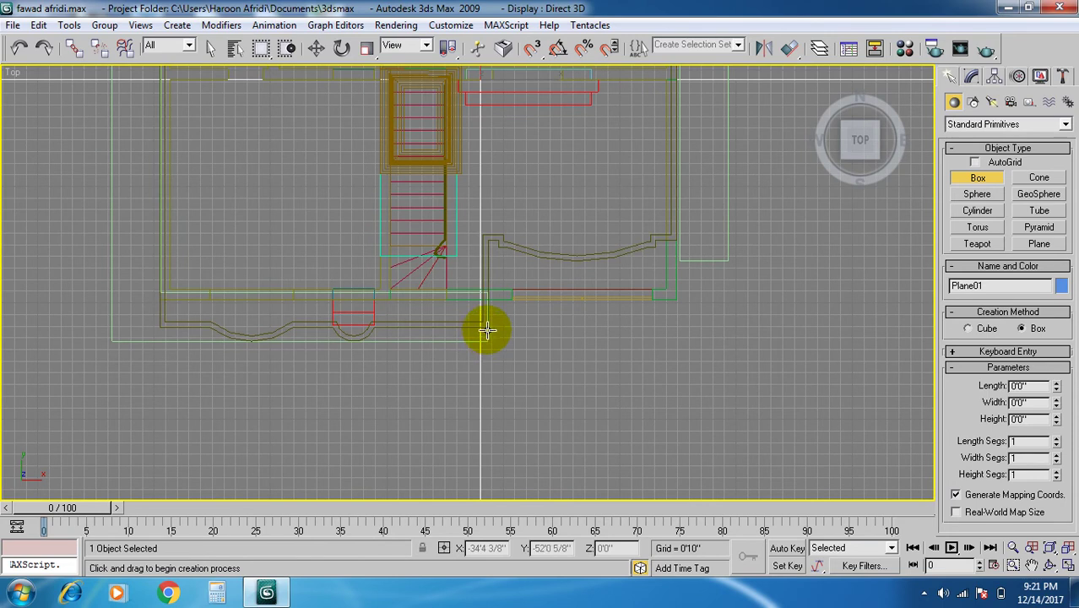
{"action": "left_click_drag", "start_coordinate": [486, 328], "coordinate": [60, 413]}
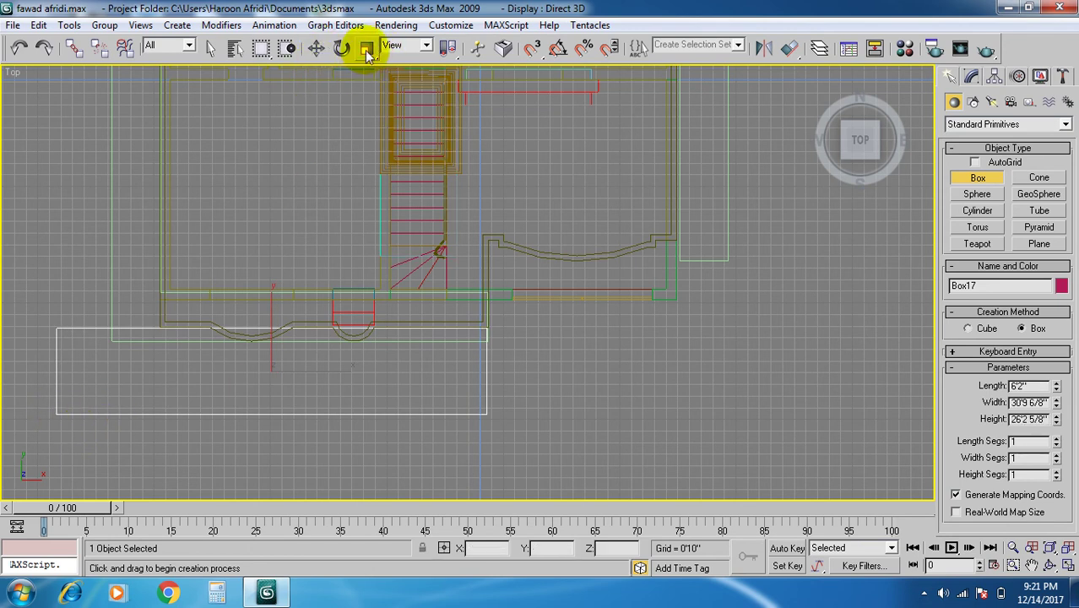
Scale the new front box along X to about 326.5% so it extends well past both sides of the house.
{"action": "left_click", "coordinate": [367, 47]}
{"action": "left_click_drag", "start_coordinate": [348, 371], "coordinate": [497, 370]}
{"action": "scroll", "coordinate": [511, 371], "scroll_direction": "down", "scroll_amount": 5}
{"action": "scroll", "coordinate": [471, 336], "scroll_direction": "up", "scroll_amount": 2}
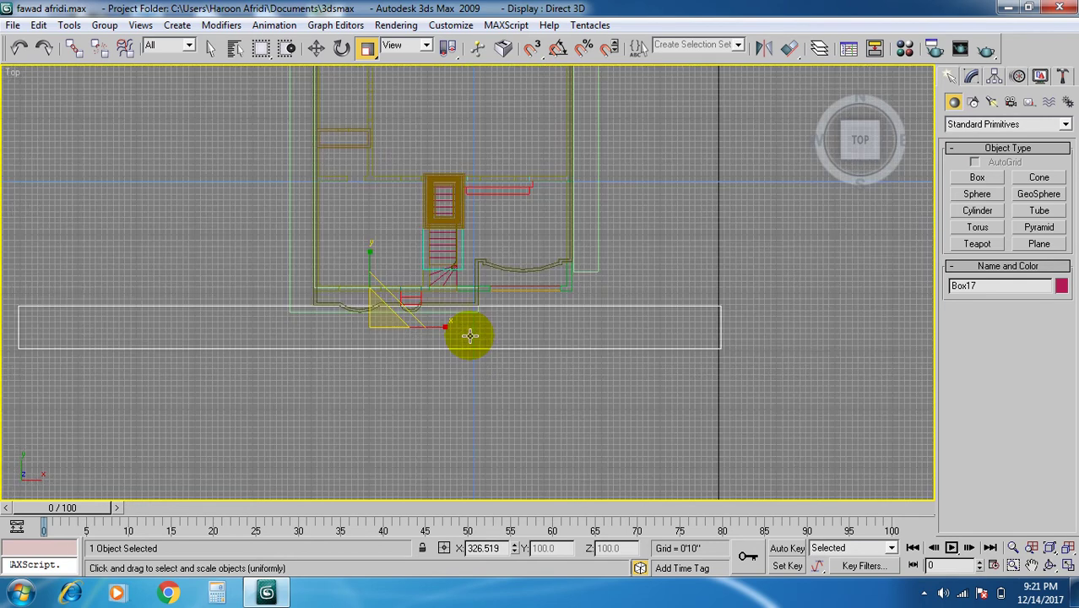
{"action": "middle_click_drag", "start_coordinate": [470, 336], "coordinate": [519, 342]}
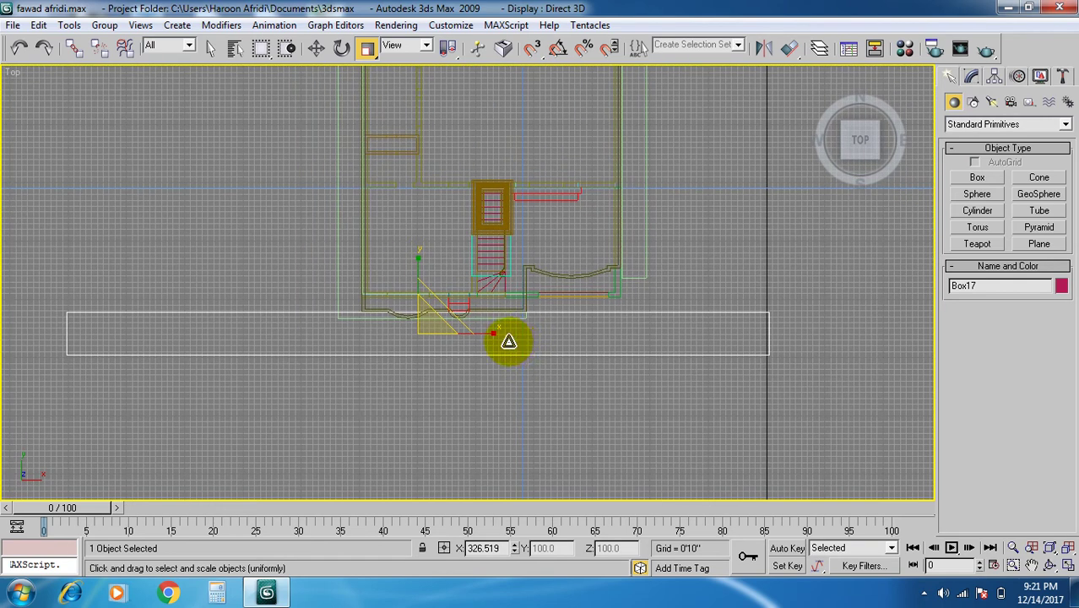
Clone the front box as one copy and scale it down to about 13.6% in X and 15.9% in Y.
{"action": "mouse_move", "coordinate": [439, 305]}
{"action": "left_mouse_down", "text": "shift"}
{"action": "mouse_move", "coordinate": [361, 338]}
{"action": "mouse_move", "coordinate": [221, 335]}
{"action": "mouse_move", "coordinate": [284, 306]}
{"action": "mouse_move", "coordinate": [264, 380]}
{"action": "mouse_move", "coordinate": [361, 436]}
{"action": "mouse_move", "coordinate": [380, 427]}
{"action": "left_mouse_up", "text": "shift"}
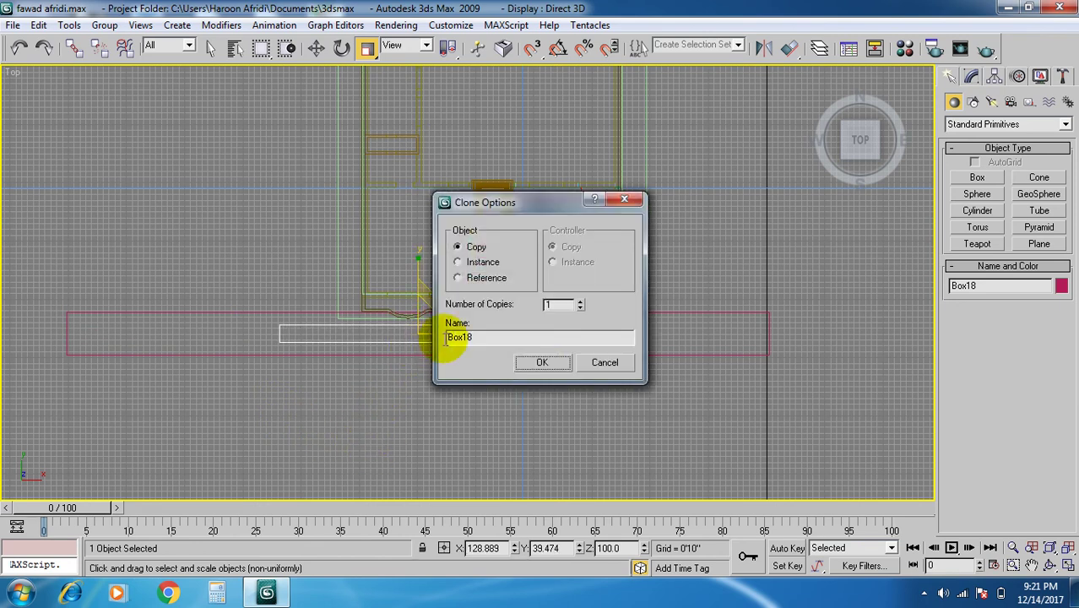
{"action": "left_click", "coordinate": [543, 363]}
{"action": "left_click_drag", "start_coordinate": [490, 334], "coordinate": [289, 330]}
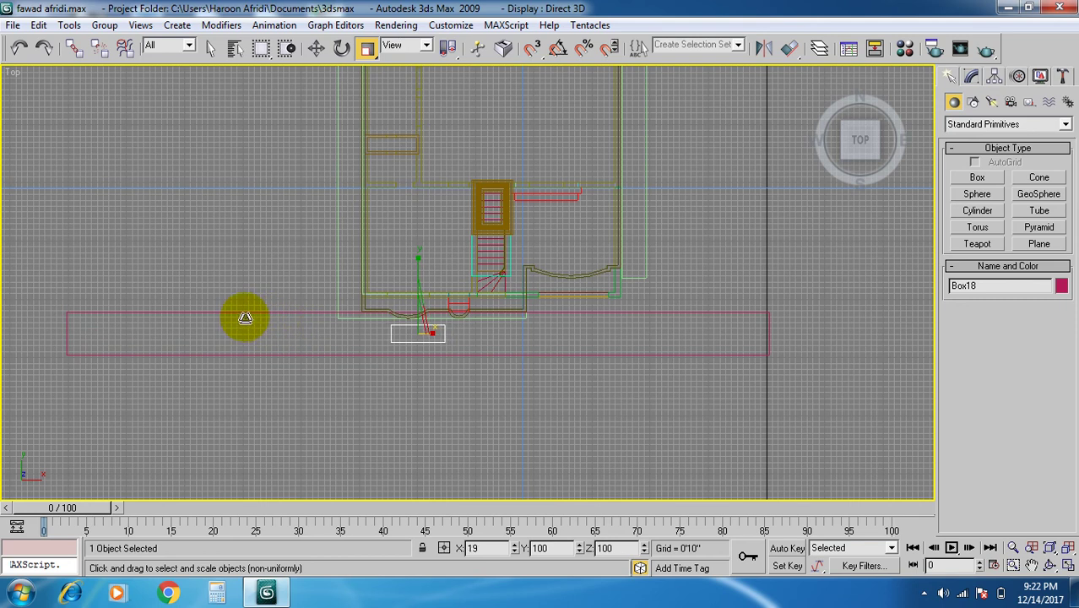
{"action": "key", "text": "ctrl+e"}
{"action": "key", "text": "ctrl+e"}
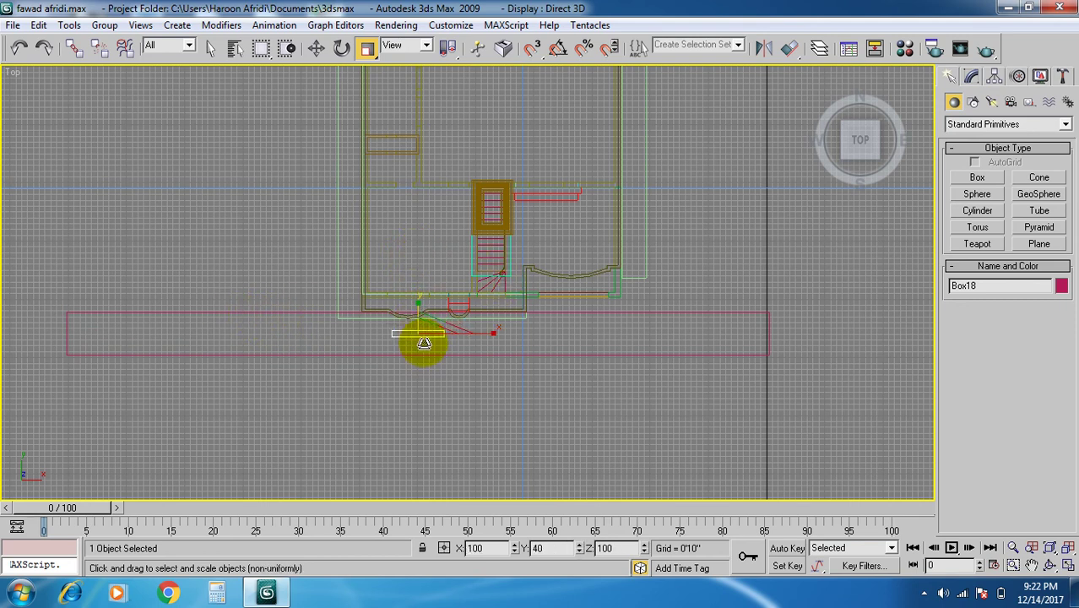
{"action": "mouse_move", "coordinate": [424, 344]}
{"action": "left_mouse_down"}
{"action": "mouse_move", "coordinate": [499, 333]}
{"action": "mouse_move", "coordinate": [465, 332]}
{"action": "left_mouse_up"}
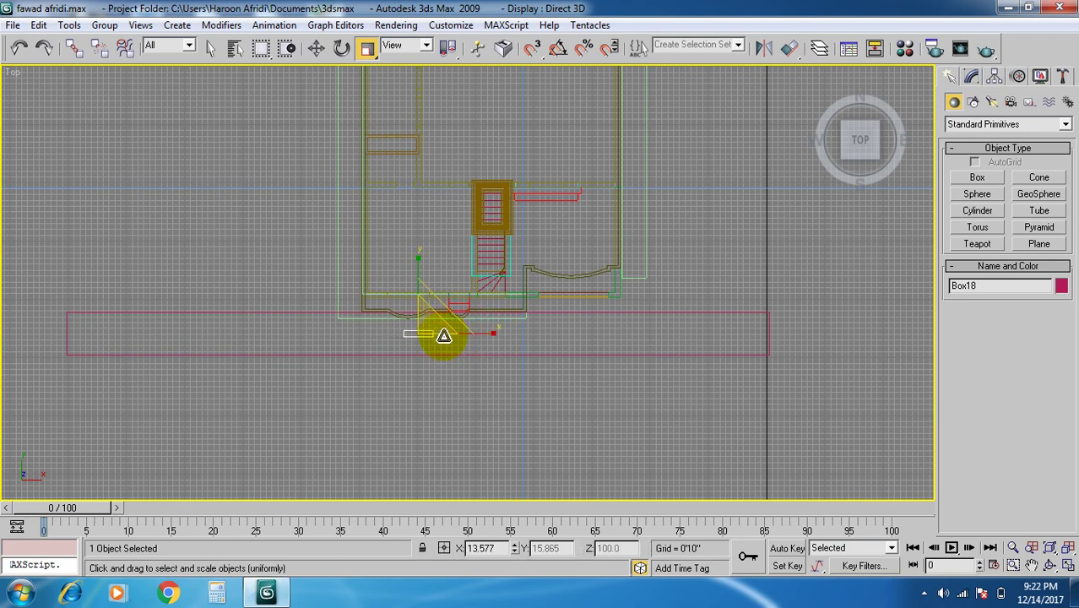
Lower the height of the small cloned box to about 17'0 4/8".
{"action": "left_click", "coordinate": [1068, 568]}
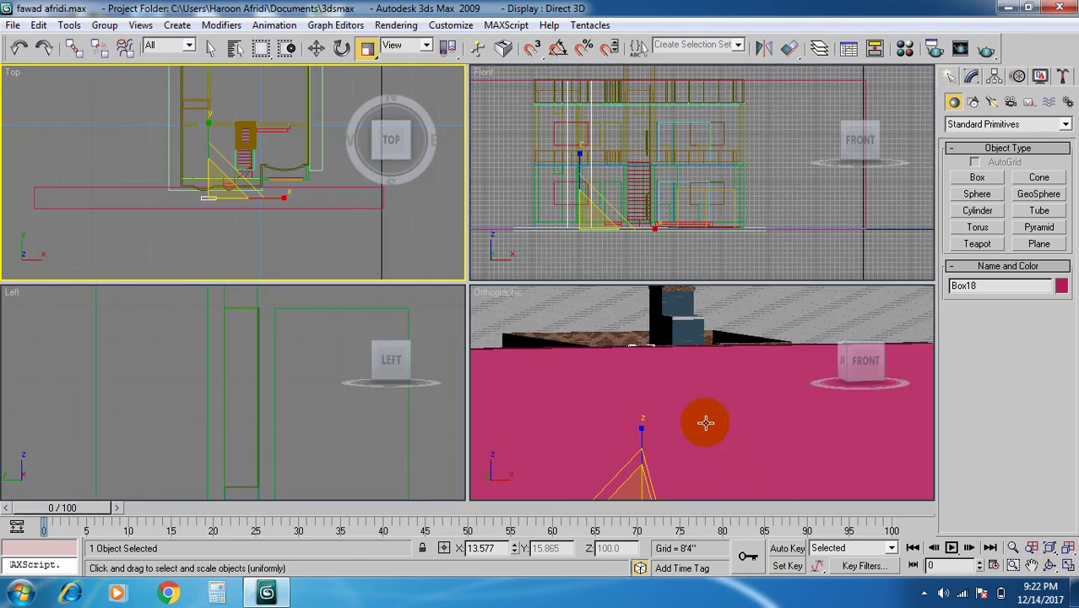
{"action": "left_click", "coordinate": [687, 427]}
{"action": "scroll", "coordinate": [687, 428], "scroll_direction": "down", "scroll_amount": 2}
{"action": "left_click", "coordinate": [369, 192]}
{"action": "left_click", "coordinate": [539, 375]}
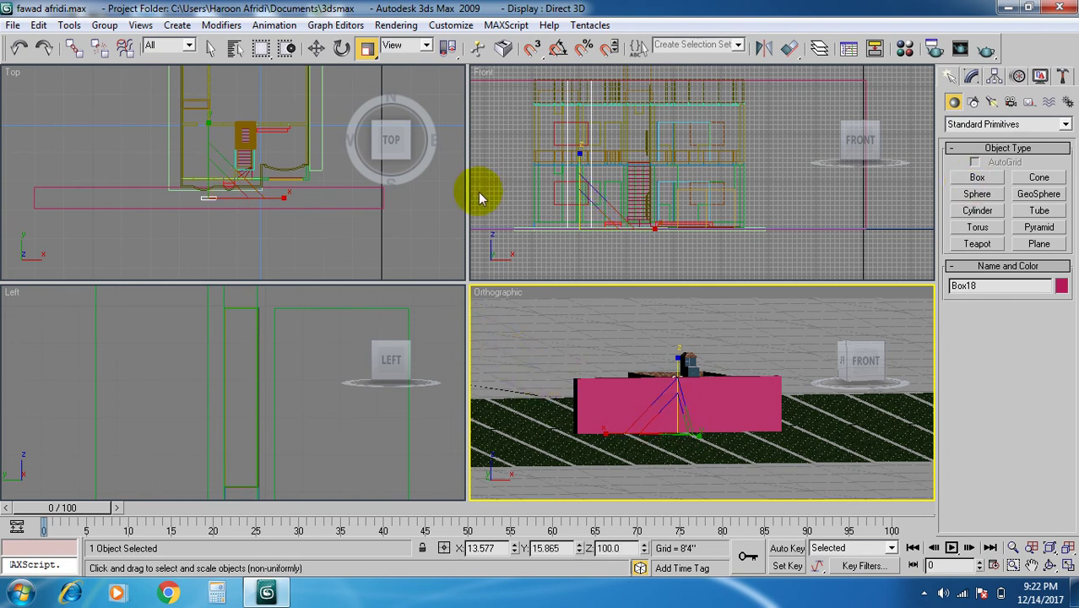
{"action": "left_click", "coordinate": [971, 76]}
{"action": "left_click_drag", "start_coordinate": [1055, 301], "coordinate": [1059, 333]}
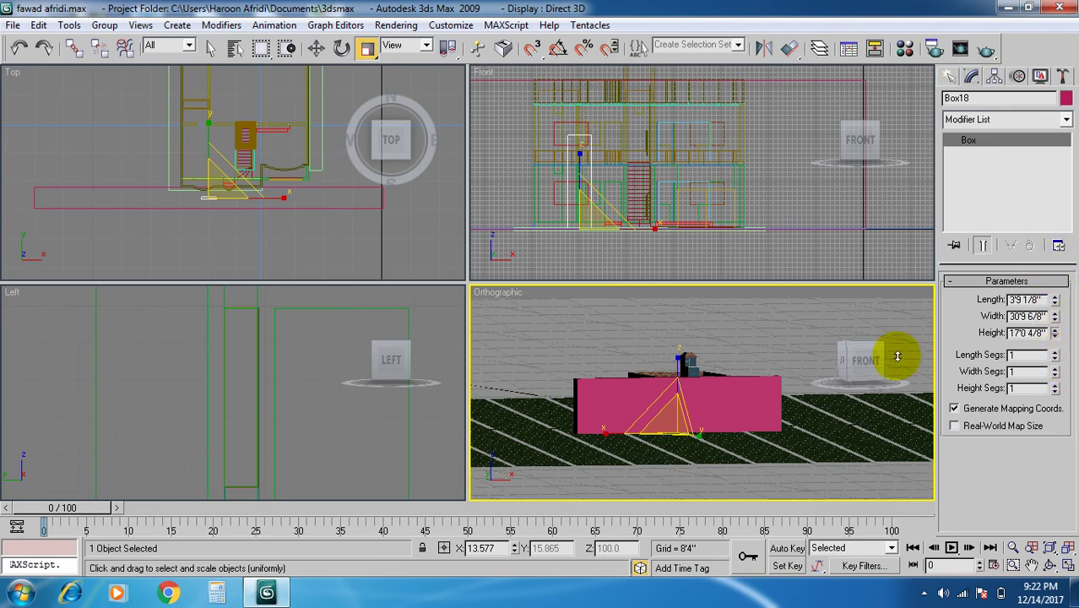
{"action": "left_click", "coordinate": [752, 384]}
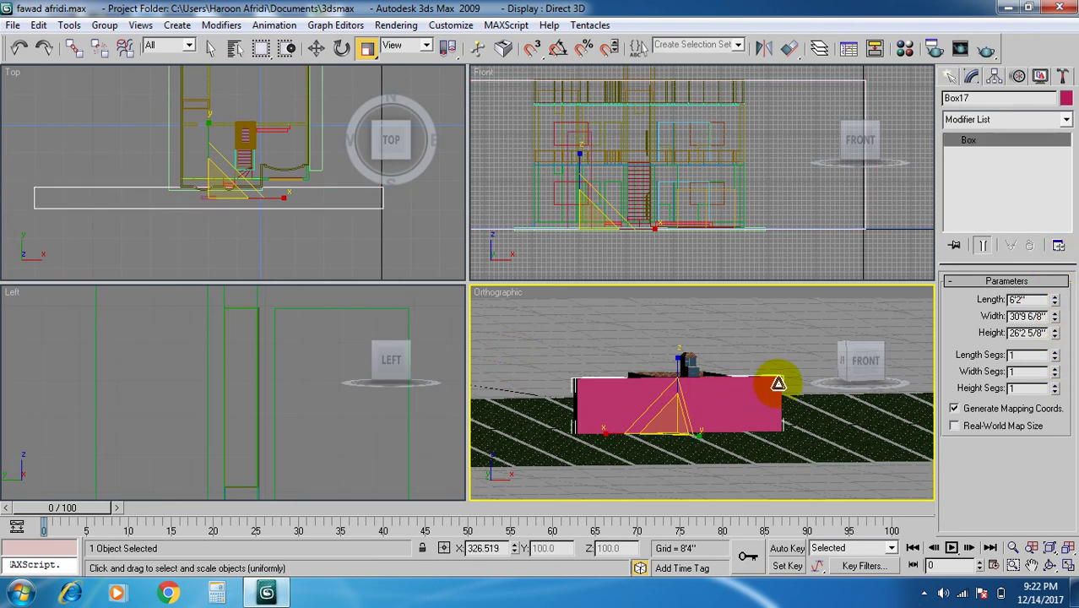
{"action": "key", "text": "Delete"}
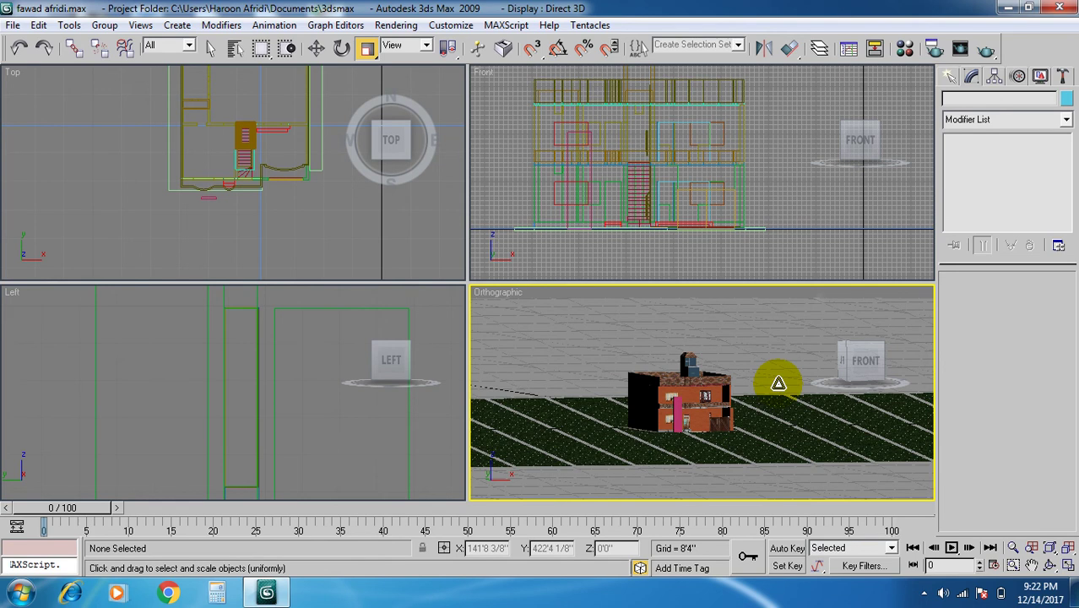
{"action": "key", "text": "ctrl+z"}
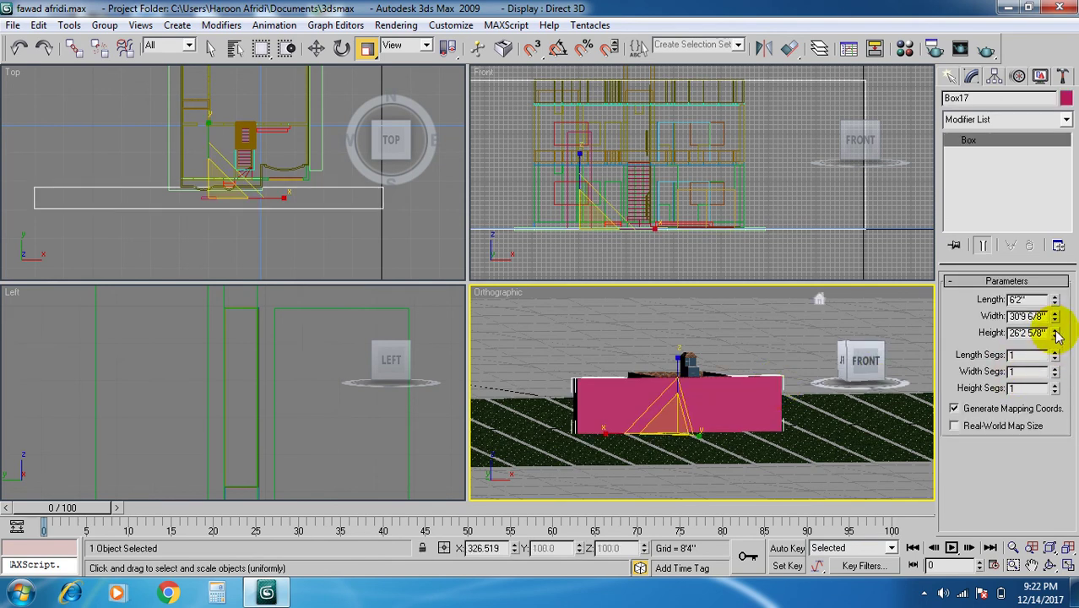
Flatten the long front box into a thin strip by reducing its height to 0'5".
{"action": "left_click_drag", "start_coordinate": [1057, 333], "coordinate": [1057, 403]}
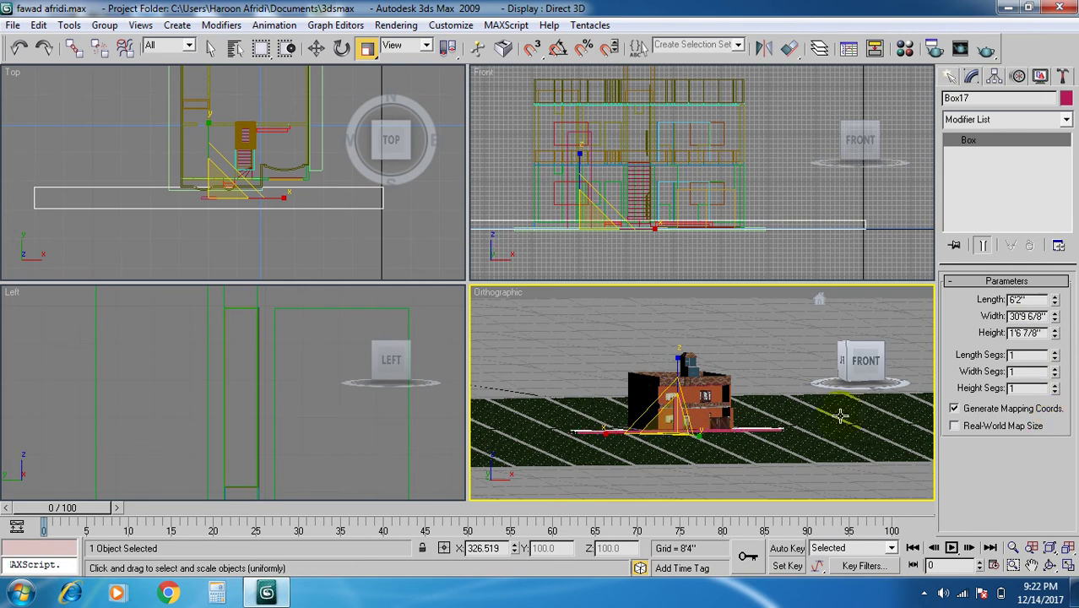
{"action": "scroll", "coordinate": [783, 415], "scroll_direction": "up", "scroll_amount": 8}
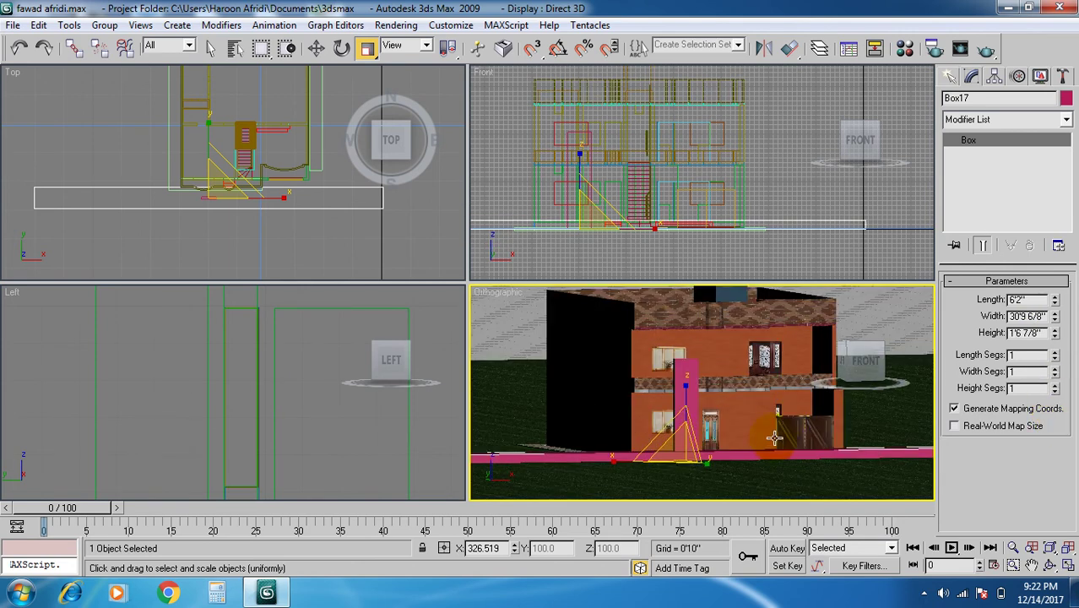
{"action": "scroll", "coordinate": [777, 426], "scroll_direction": "up", "scroll_amount": 2}
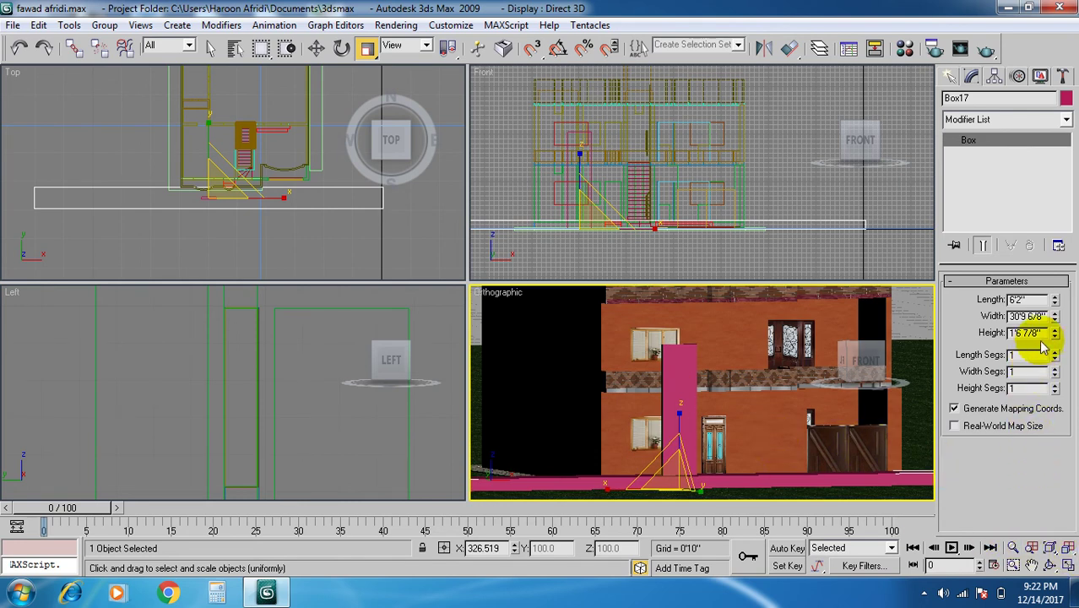
{"action": "left_click_drag", "start_coordinate": [1058, 337], "coordinate": [1074, 389]}
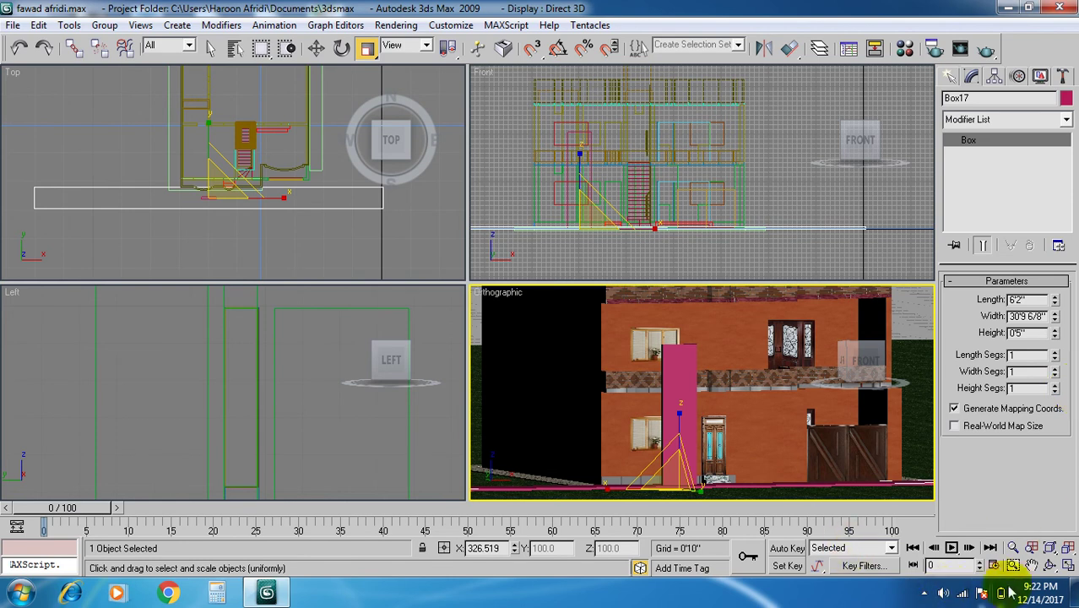
Select the small box standing on the long strip and reduce its height to about 0'8 1/8".
{"action": "left_click", "coordinate": [1050, 565]}
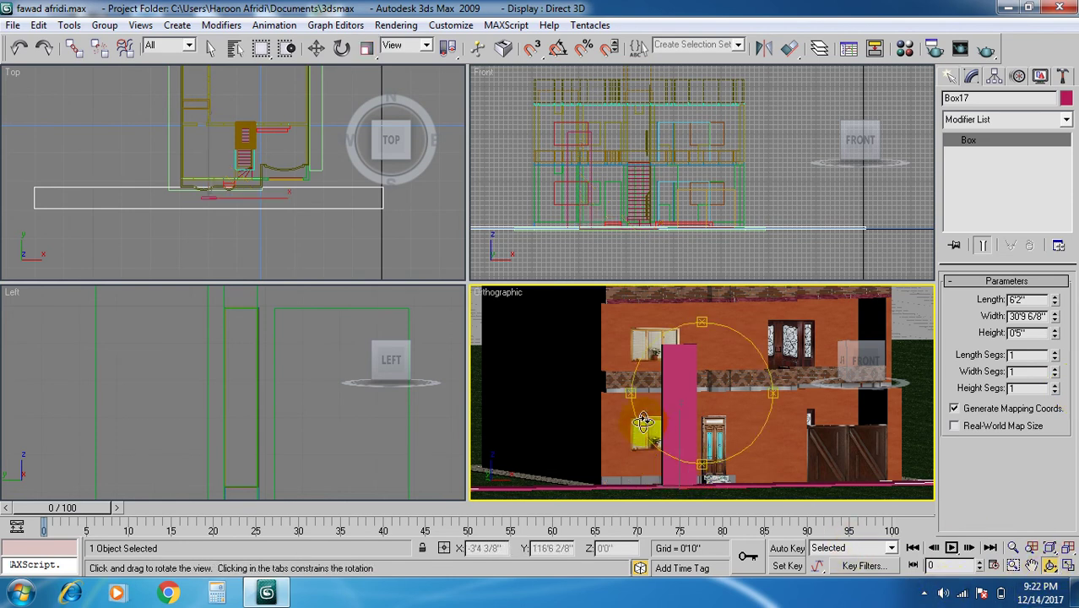
{"action": "mouse_move", "coordinate": [680, 404]}
{"action": "left_mouse_down"}
{"action": "mouse_move", "coordinate": [677, 426]}
{"action": "mouse_move", "coordinate": [676, 412]}
{"action": "left_mouse_up"}
{"action": "scroll", "coordinate": [676, 412], "scroll_direction": "down", "scroll_amount": 3}
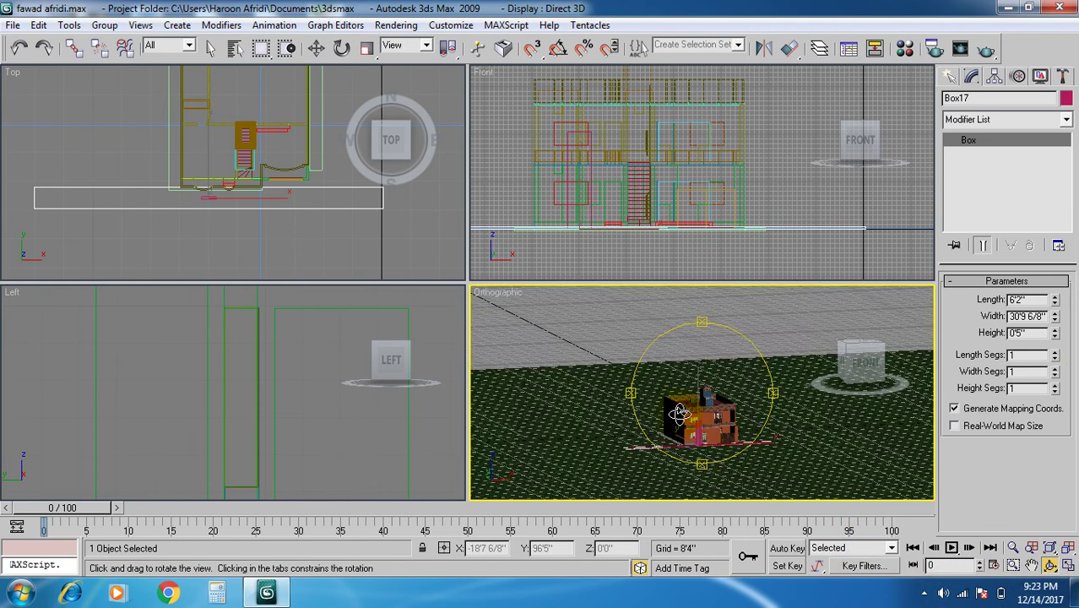
{"action": "left_click_drag", "start_coordinate": [848, 450], "coordinate": [769, 452]}
{"action": "scroll", "coordinate": [709, 408], "scroll_direction": "up", "scroll_amount": 5}
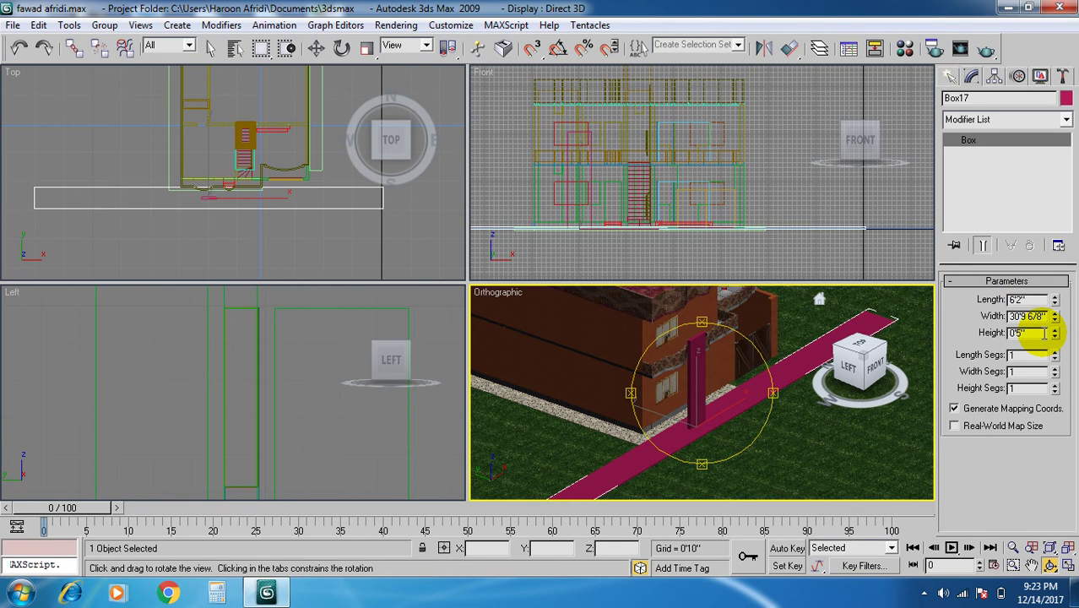
{"action": "key", "text": "r"}
{"action": "left_click", "coordinate": [698, 353]}
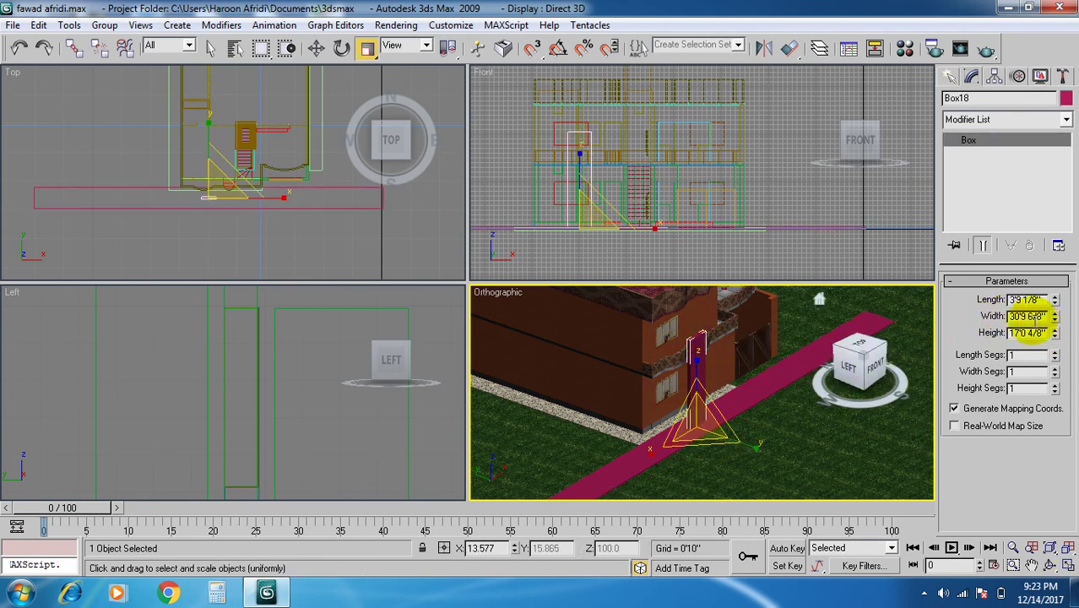
{"action": "left_click_drag", "start_coordinate": [1057, 334], "coordinate": [1059, 422]}
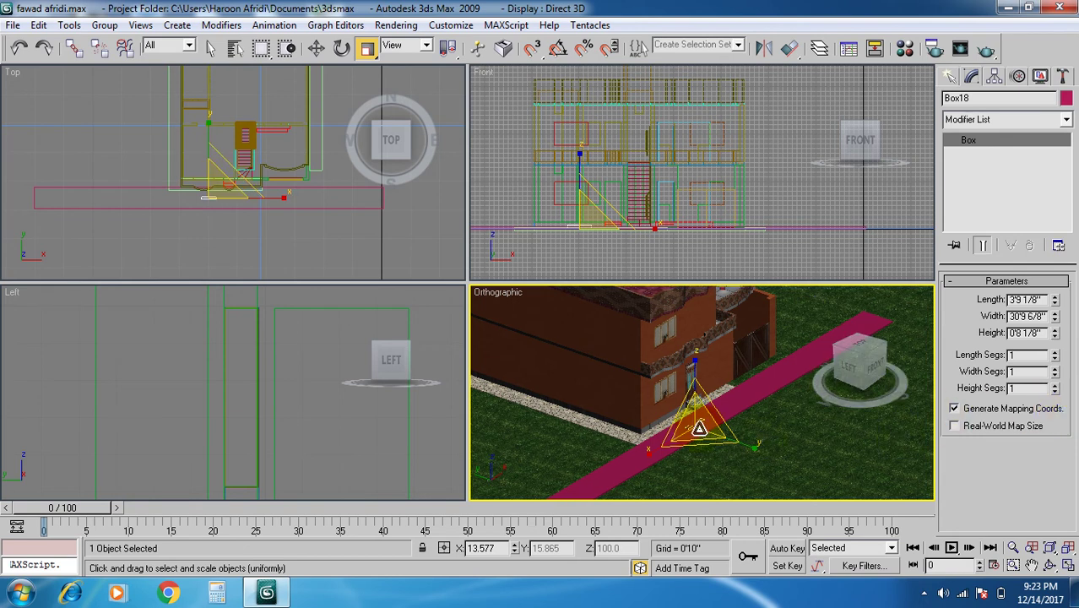
Select the ground plane, render the house and front strip from the raised corner angle, and close the render.
{"action": "left_click", "coordinate": [543, 411]}
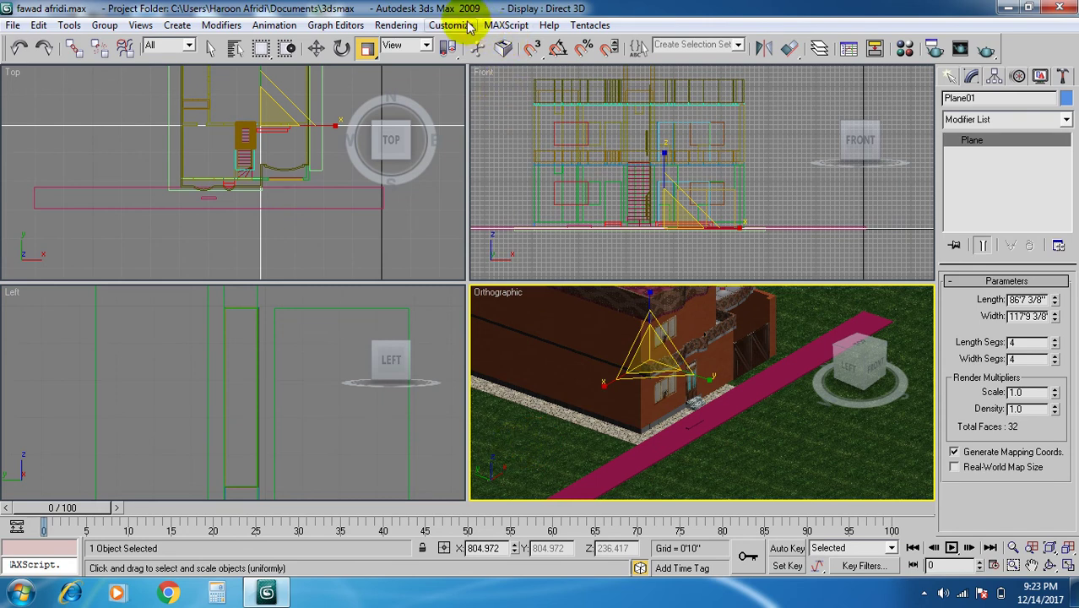
{"action": "left_click", "coordinate": [417, 25]}
{"action": "left_click", "coordinate": [418, 43]}
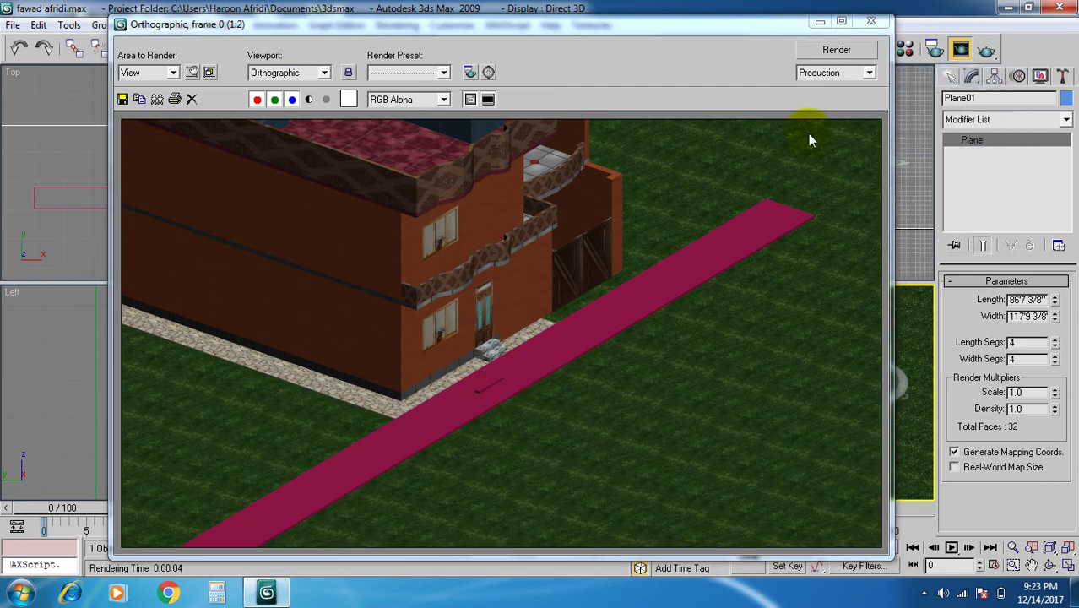
{"action": "left_click", "coordinate": [871, 22]}
{"action": "left_click_drag", "start_coordinate": [723, 338], "coordinate": [670, 415]}
{"action": "scroll", "coordinate": [676, 431], "scroll_direction": "up", "scroll_amount": 5}
{"action": "left_click", "coordinate": [680, 439]}
{"action": "left_click", "coordinate": [670, 416]}
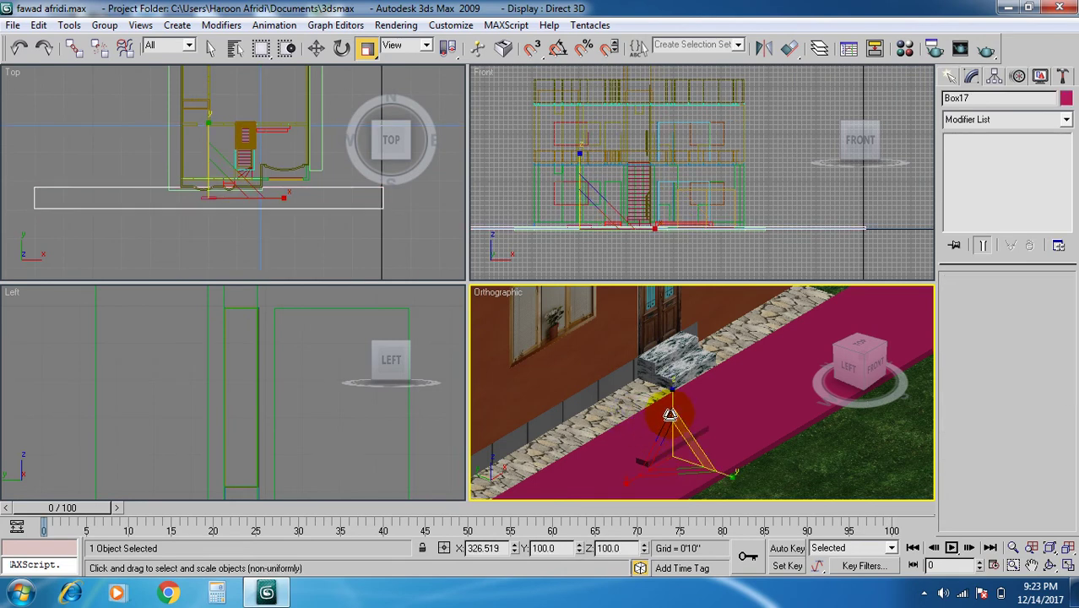
{"action": "key", "text": "ctrl+z"}
{"action": "key", "text": "ctrl+z"}
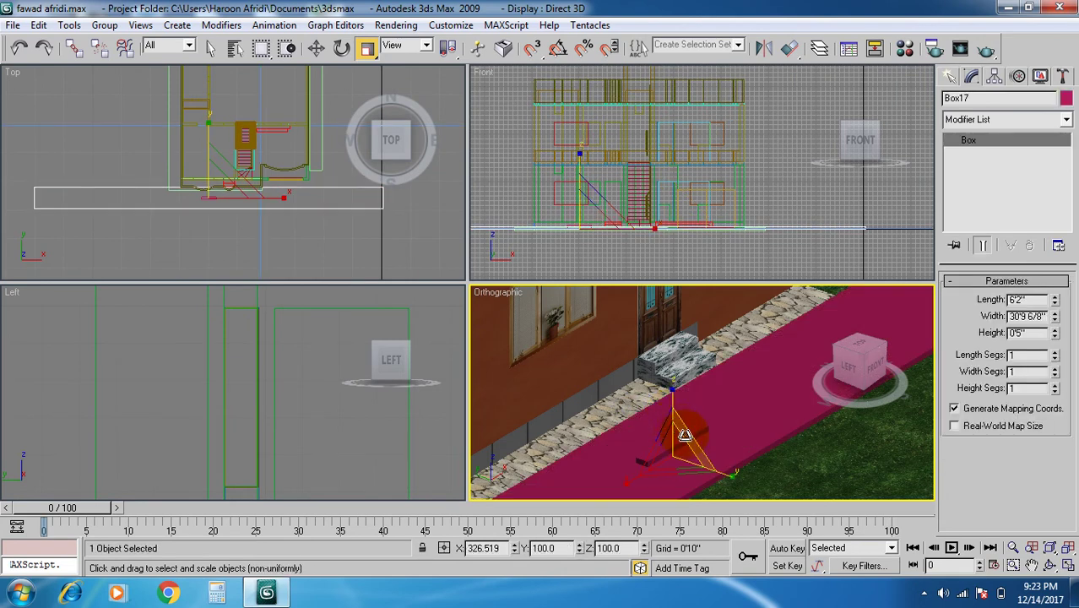
{"action": "left_click", "coordinate": [761, 463]}
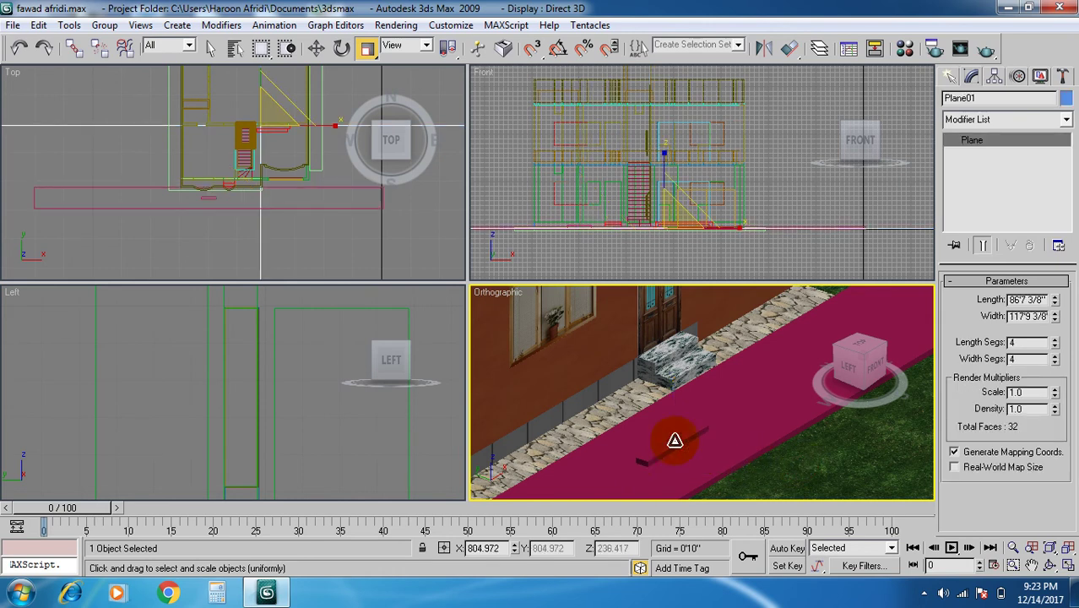
{"action": "left_click", "coordinate": [677, 449]}
{"action": "left_click", "coordinate": [677, 447]}
{"action": "left_click", "coordinate": [701, 432]}
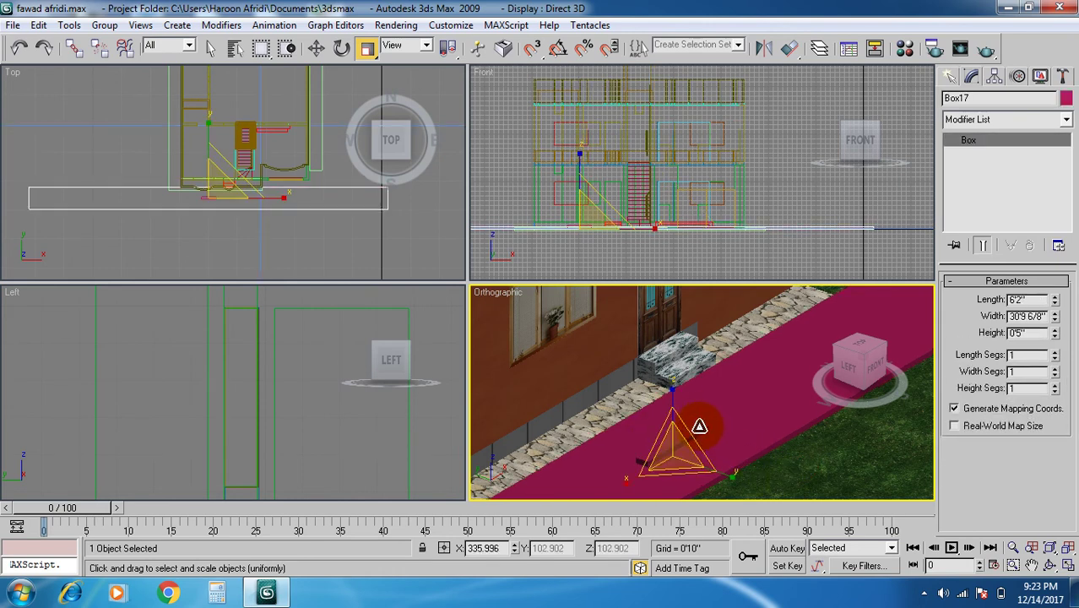
{"action": "left_click", "coordinate": [790, 496]}
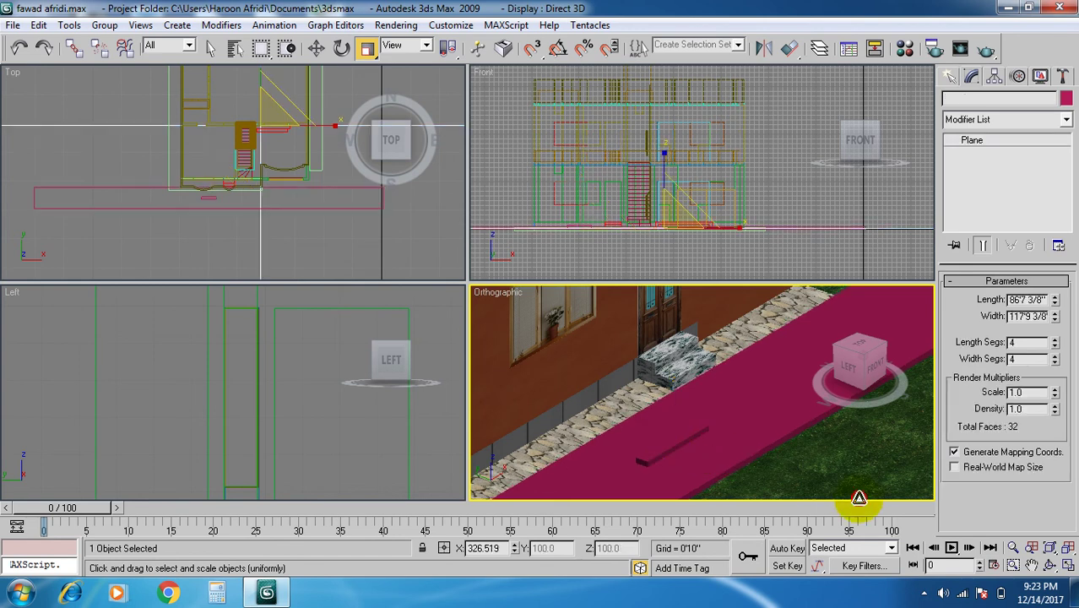
Select the small marking box on the front strip and reduce its height to about 0'5 6/8".
{"action": "scroll", "coordinate": [226, 208], "scroll_direction": "up", "scroll_amount": 3}
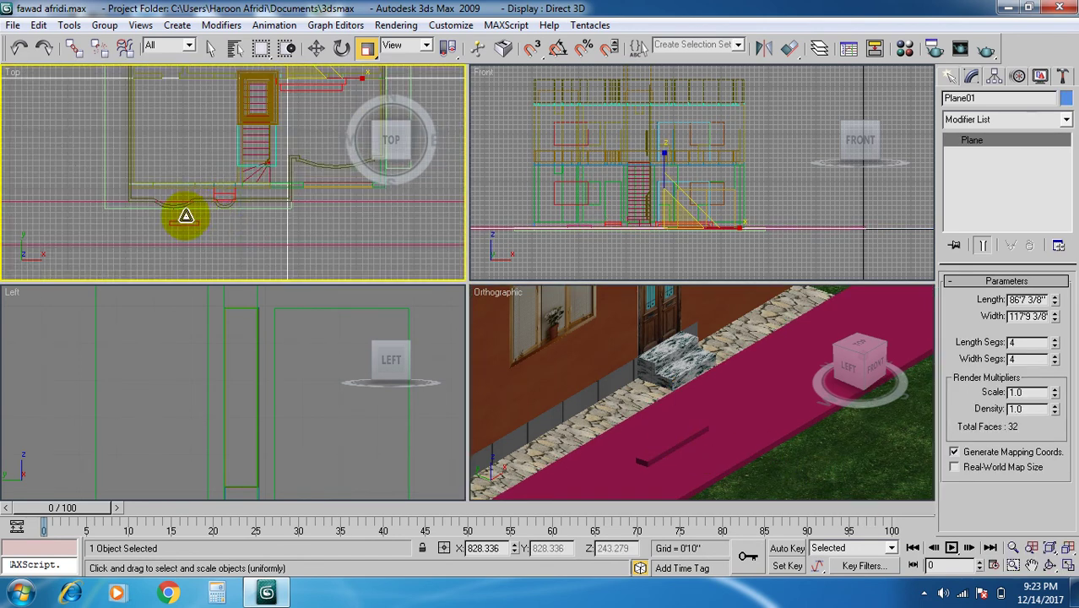
{"action": "left_click", "coordinate": [189, 222]}
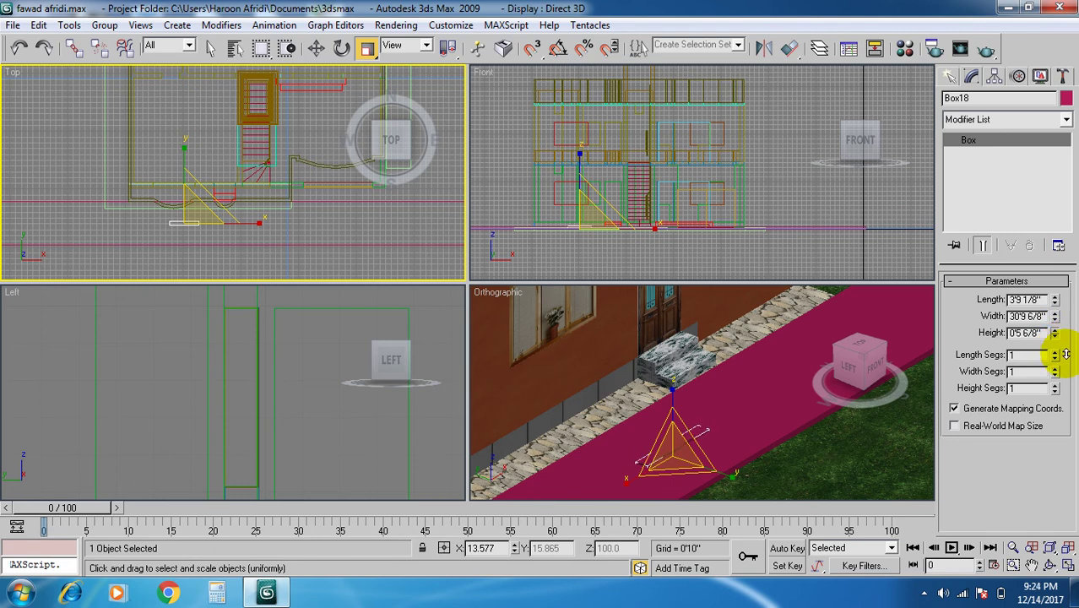
{"action": "left_click", "coordinate": [791, 372]}
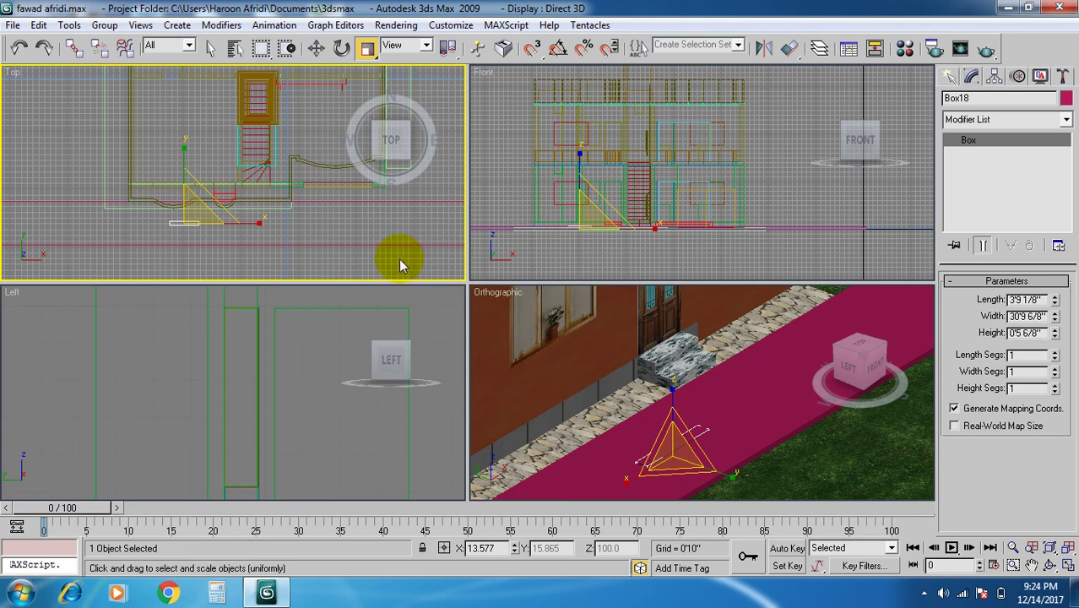
Move the small marking box along X to the far end of the strip, at about X -97'11".
{"action": "middle_click_drag", "start_coordinate": [405, 254], "coordinate": [450, 257]}
{"action": "left_click", "coordinate": [316, 49]}
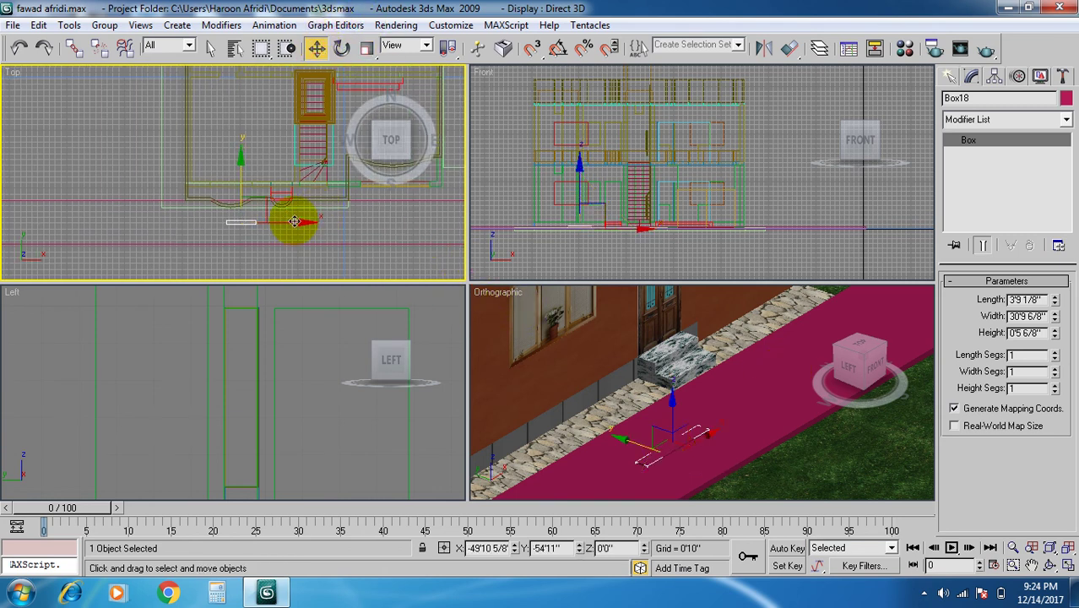
{"action": "scroll", "coordinate": [356, 246], "scroll_direction": "down", "scroll_amount": 5}
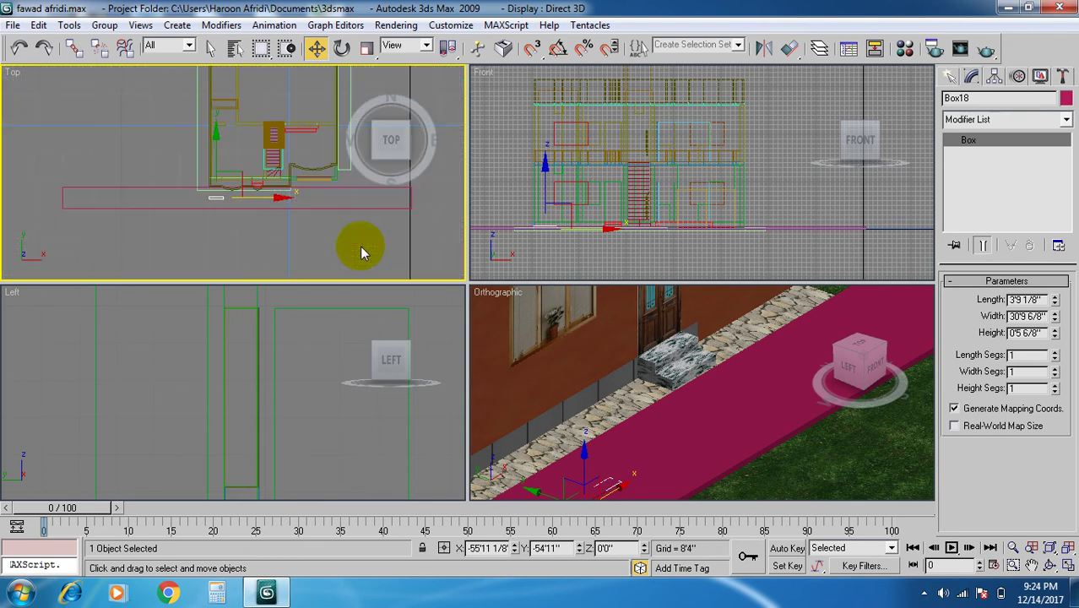
{"action": "left_click_drag", "start_coordinate": [344, 215], "coordinate": [197, 214]}
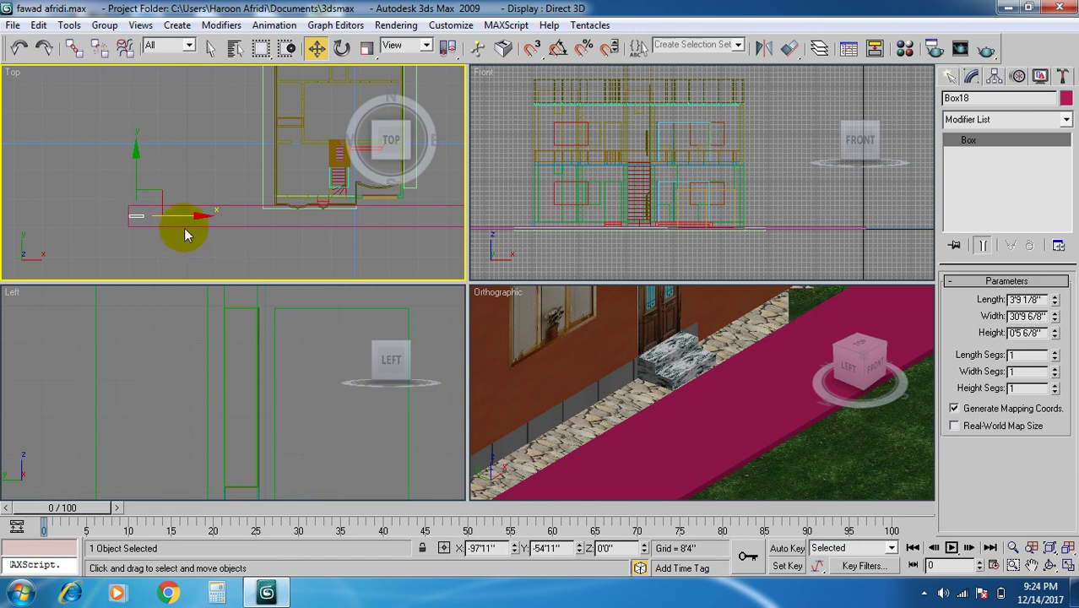
Clone the marking box along the strip as 13 copies spaced about 12'5" apart.
{"action": "scroll", "coordinate": [212, 243], "scroll_direction": "down", "scroll_amount": 1}
{"action": "middle_click_drag", "start_coordinate": [212, 243], "coordinate": [162, 245]}
{"action": "scroll", "coordinate": [163, 245], "scroll_direction": "down", "scroll_amount": 1}
{"action": "left_click_drag", "start_coordinate": [212, 189], "coordinate": [241, 192]}
{"action": "left_click_drag", "start_coordinate": [566, 203], "coordinate": [628, 210]}
{"action": "left_click", "coordinate": [643, 309]}
{"action": "left_click", "coordinate": [644, 309]}
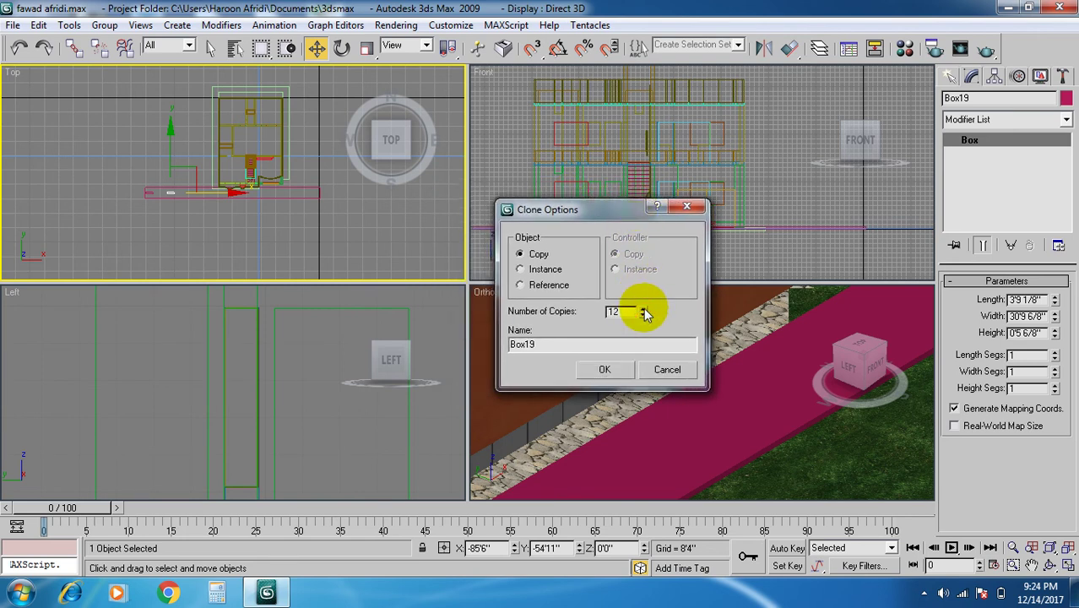
{"action": "left_click", "coordinate": [644, 310]}
{"action": "left_click", "coordinate": [605, 369]}
Stretch the long strip to about 593% in X and shift it along X to span the whole row of markings.
{"action": "middle_click_drag", "start_coordinate": [410, 234], "coordinate": [312, 247]}
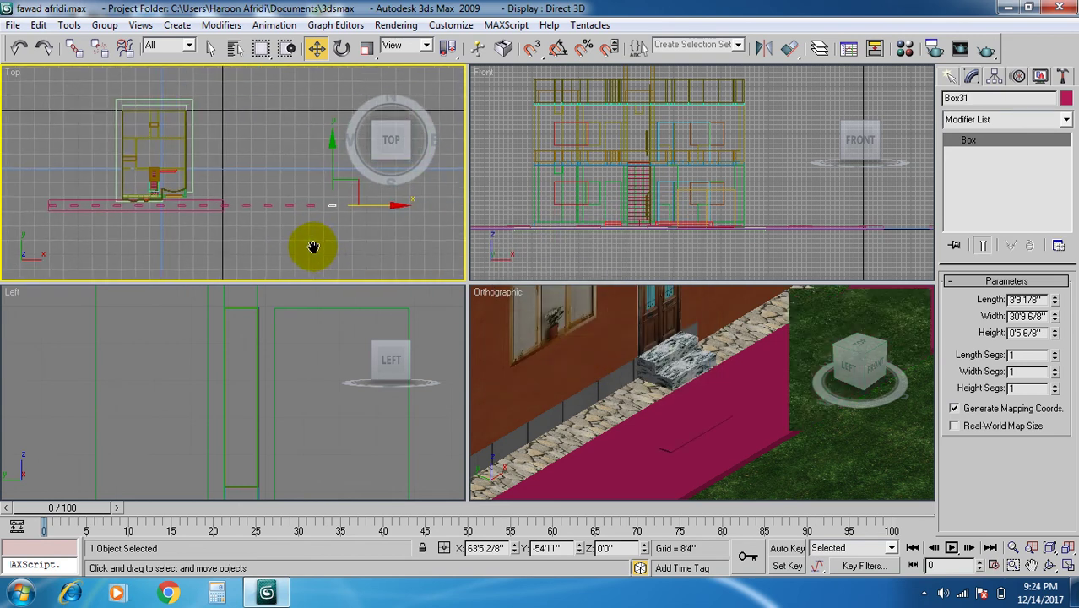
{"action": "left_click", "coordinate": [213, 216]}
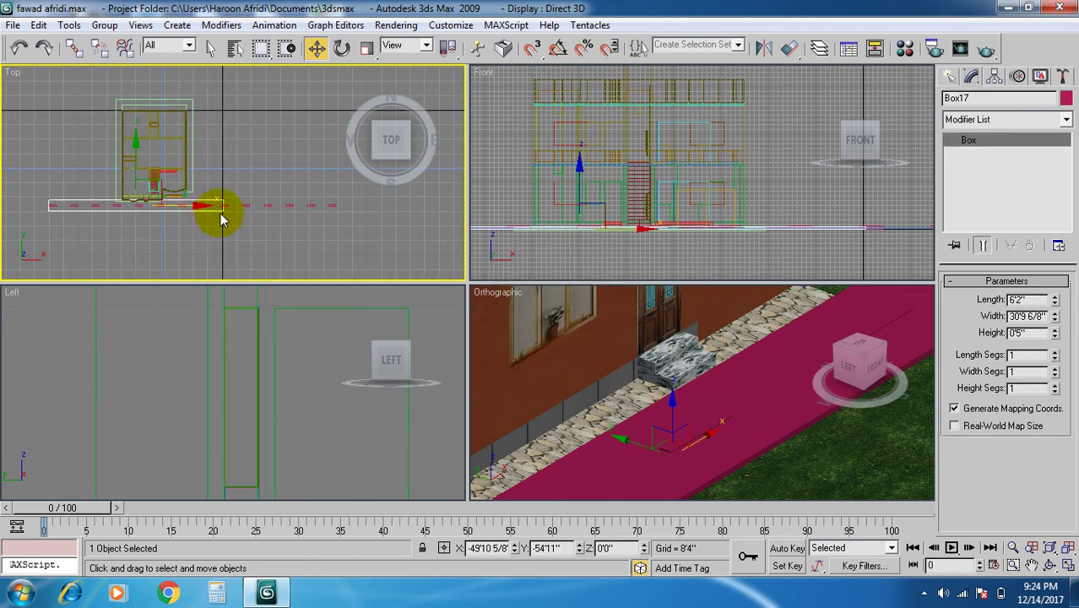
{"action": "left_click", "coordinate": [365, 49]}
{"action": "left_click_drag", "start_coordinate": [364, 49], "coordinate": [365, 71]}
{"action": "left_click_drag", "start_coordinate": [231, 210], "coordinate": [253, 201]}
{"action": "key", "text": "r"}
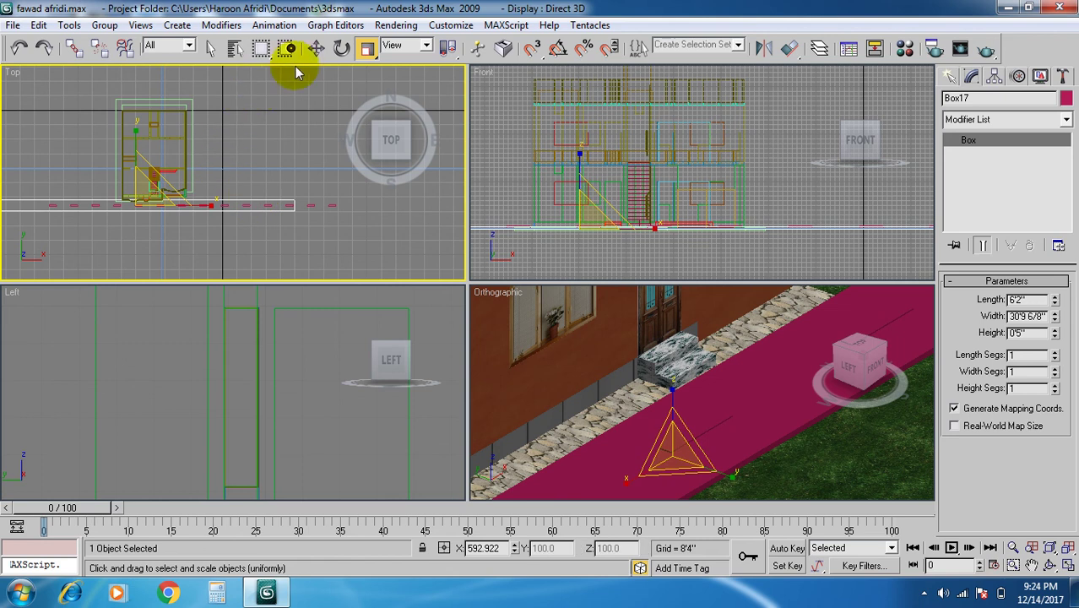
{"action": "left_click", "coordinate": [316, 48]}
{"action": "left_click_drag", "start_coordinate": [196, 206], "coordinate": [241, 205]}
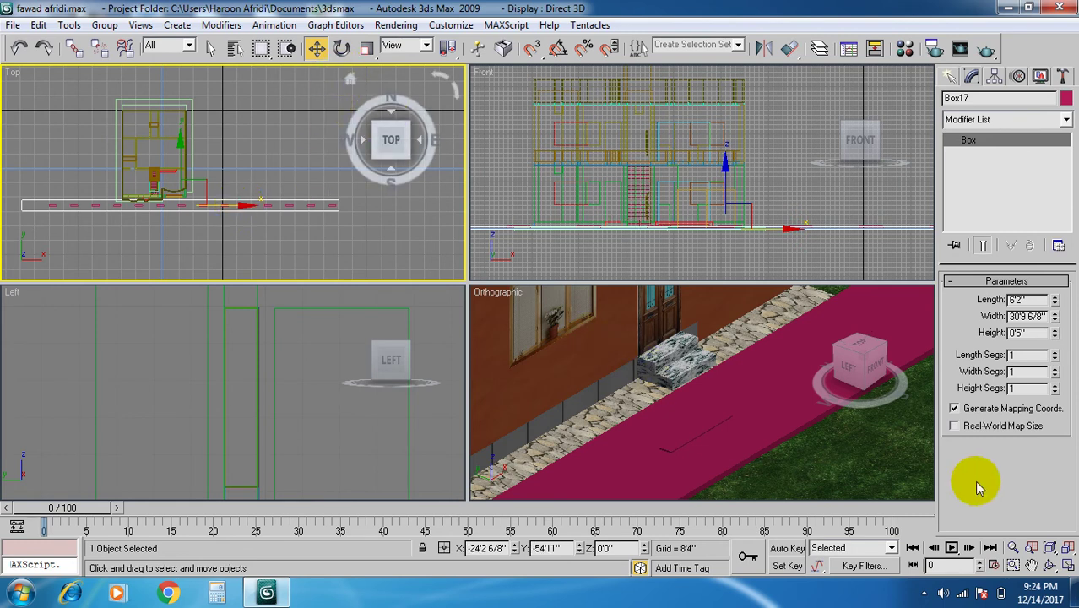
Examine the strip and its row of markings in the enlarged orthographic view, from the whole site to close-up.
{"action": "left_click", "coordinate": [717, 396]}
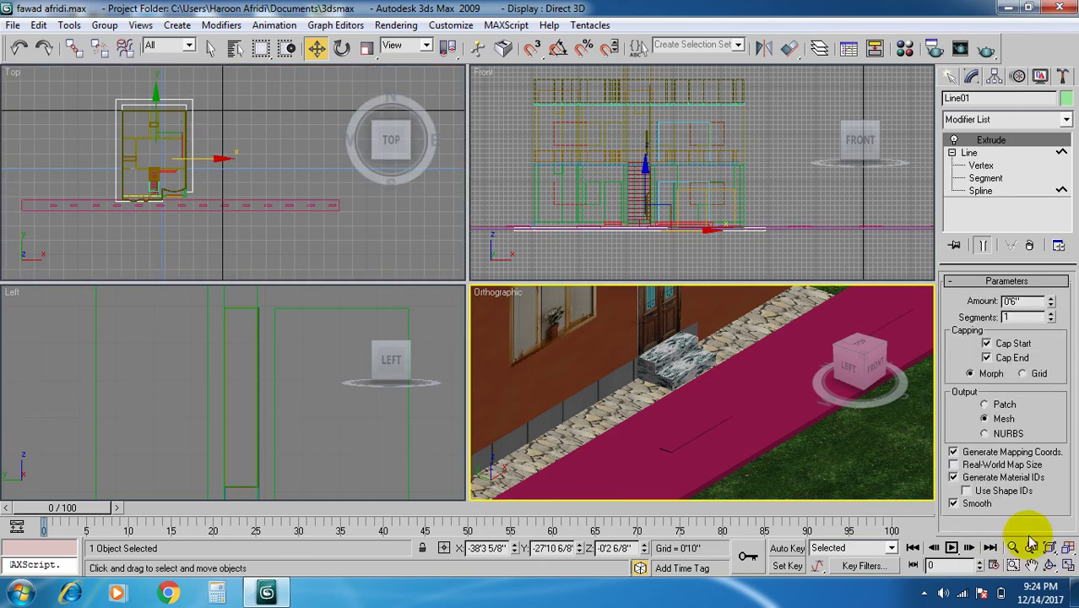
{"action": "left_click", "coordinate": [1070, 566]}
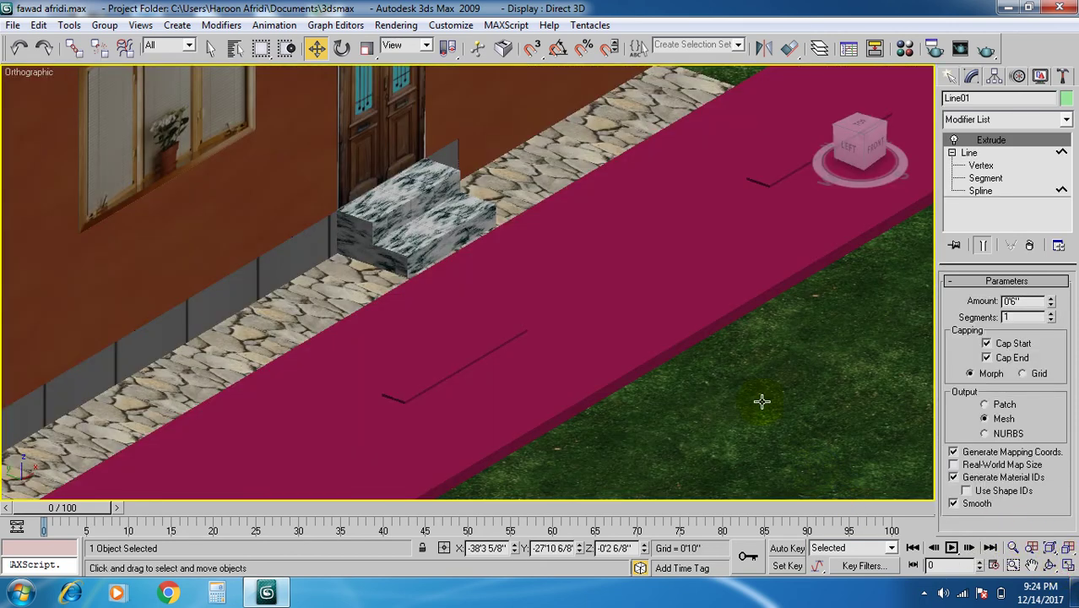
{"action": "scroll", "coordinate": [757, 407], "scroll_direction": "down", "scroll_amount": 4}
{"action": "scroll", "coordinate": [758, 407], "scroll_direction": "down", "scroll_amount": 6}
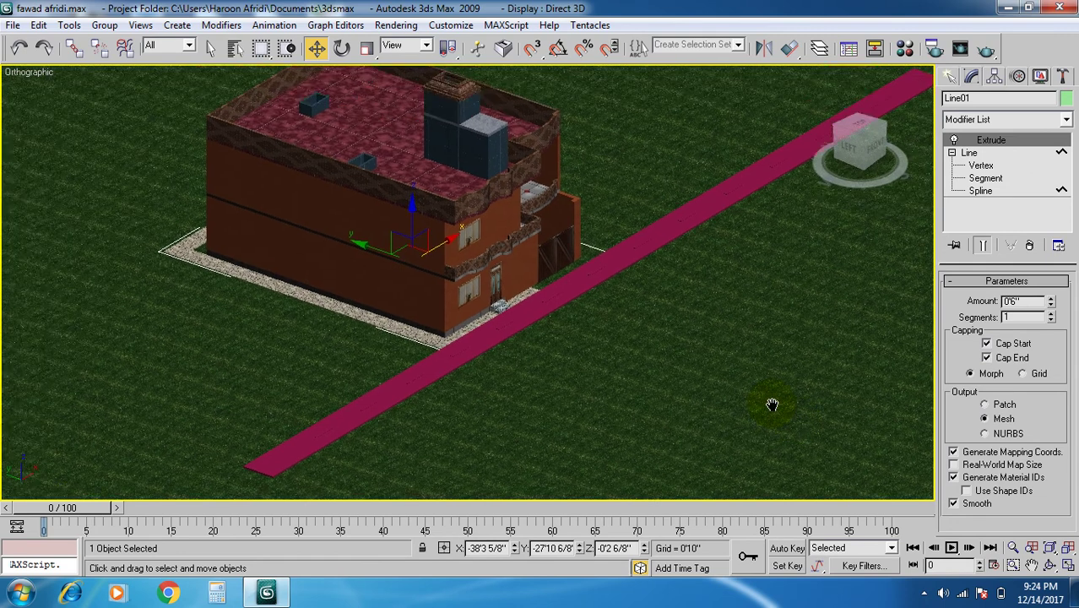
{"action": "scroll", "coordinate": [523, 441], "scroll_direction": "up", "scroll_amount": 10}
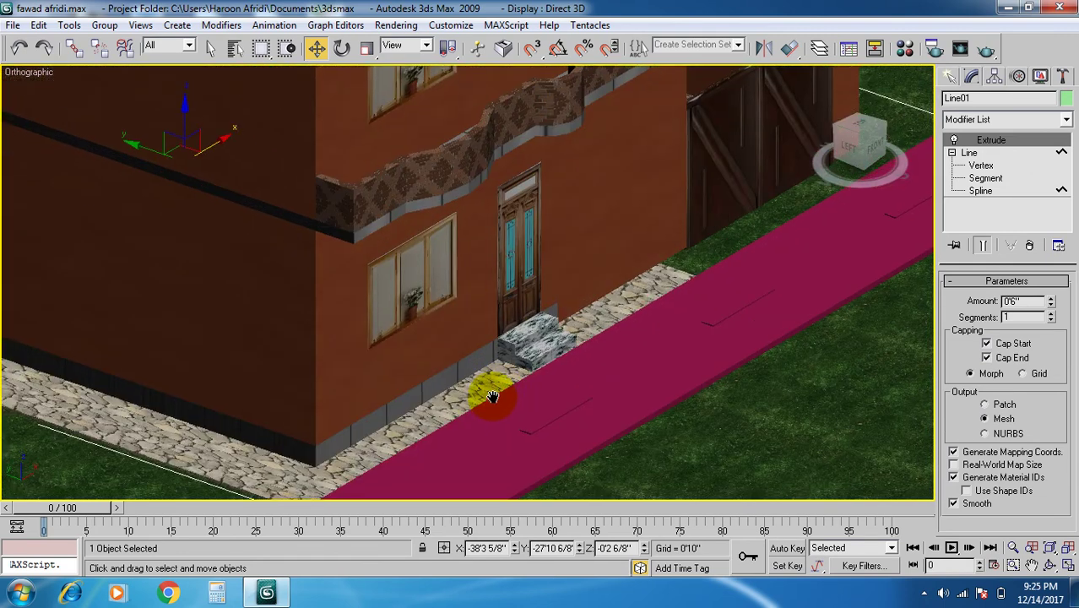
{"action": "middle_click_drag", "start_coordinate": [493, 397], "coordinate": [478, 366]}
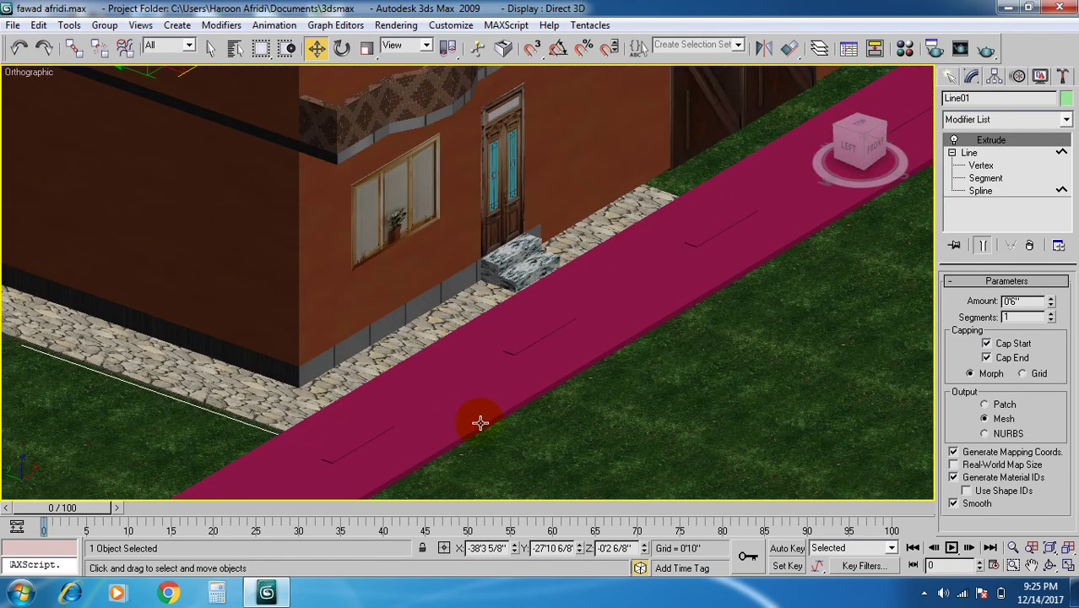
{"action": "middle_click_drag", "start_coordinate": [492, 436], "coordinate": [472, 354]}
{"action": "middle_click_drag", "start_coordinate": [446, 458], "coordinate": [449, 363]}
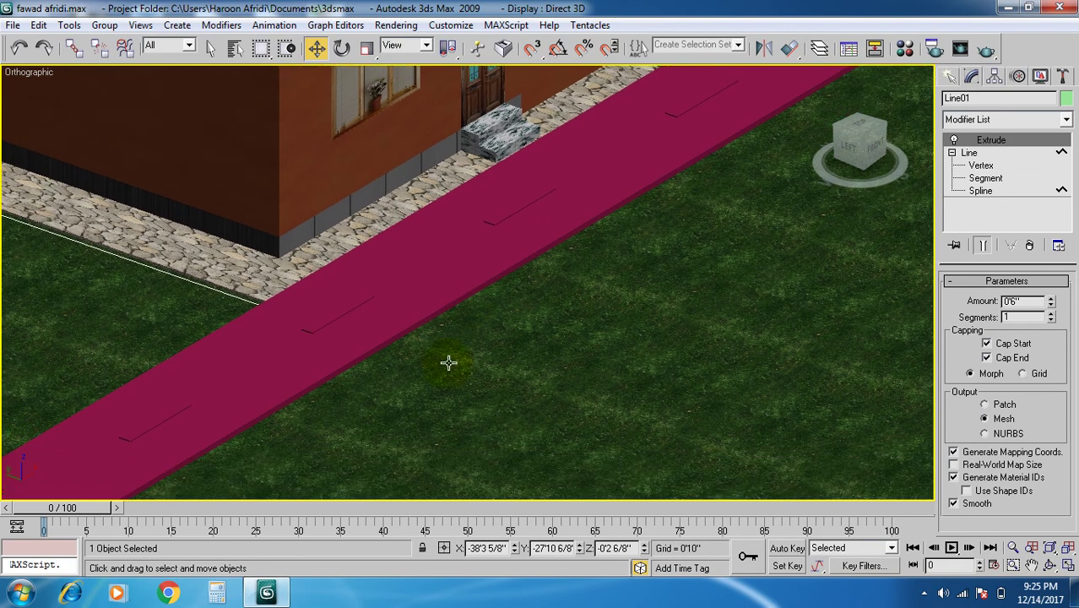
{"action": "left_click", "coordinate": [428, 318]}
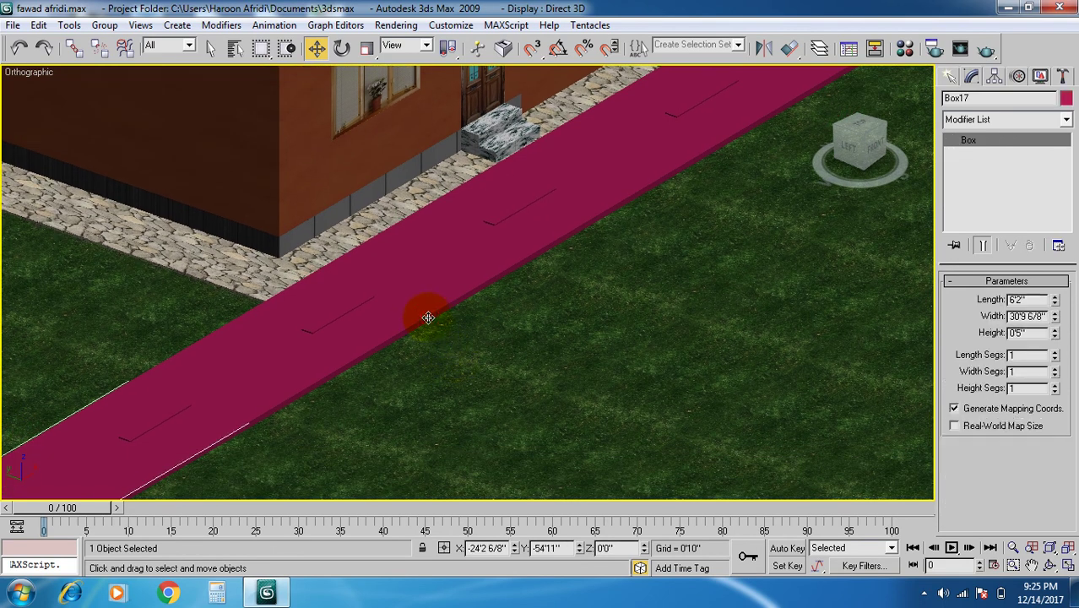
{"action": "key", "text": "Delete"}
{"action": "key", "text": "ctrl+z"}
Lower the long strip's height to about 0'2 5/8" so the markings stand out, and restore the four-view layout.
{"action": "left_click", "coordinate": [428, 318]}
{"action": "left_click", "coordinate": [1055, 336]}
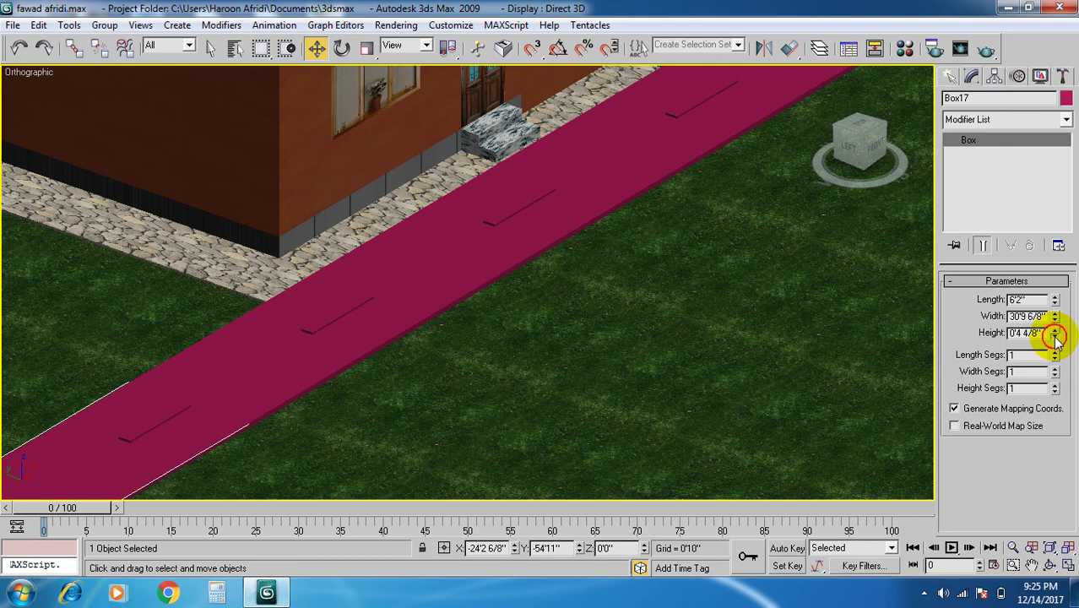
{"action": "left_click", "coordinate": [1055, 337]}
{"action": "left_click", "coordinate": [1055, 337]}
{"action": "left_click", "coordinate": [1055, 336]}
{"action": "left_click", "coordinate": [1055, 336]}
{"action": "left_click", "coordinate": [1055, 336]}
{"action": "left_click", "coordinate": [1055, 336]}
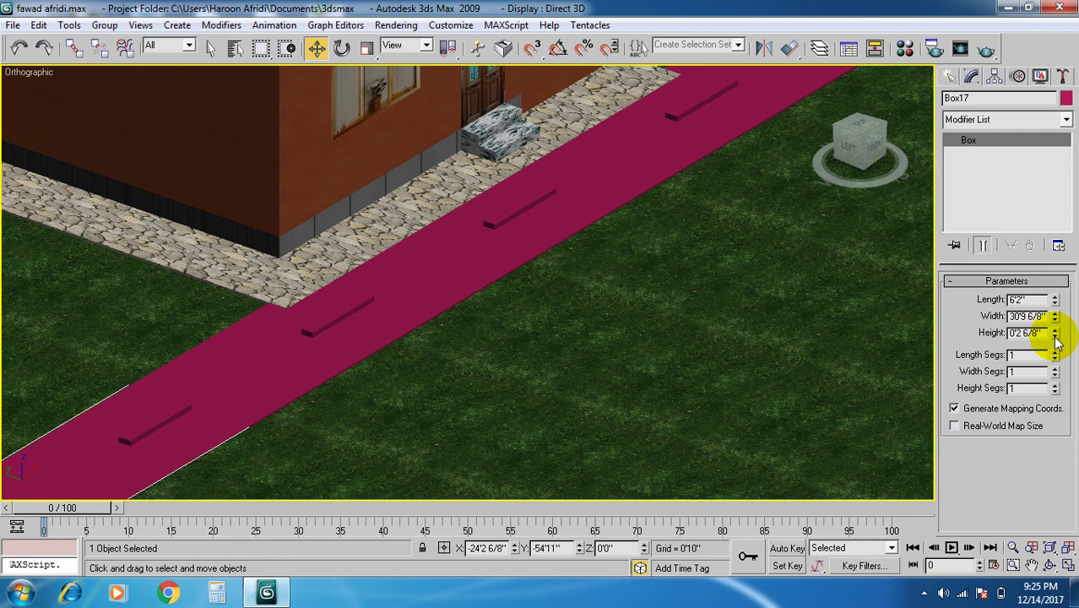
{"action": "left_click", "coordinate": [1055, 336]}
{"action": "left_click", "coordinate": [1055, 336]}
{"action": "left_click", "coordinate": [1055, 336]}
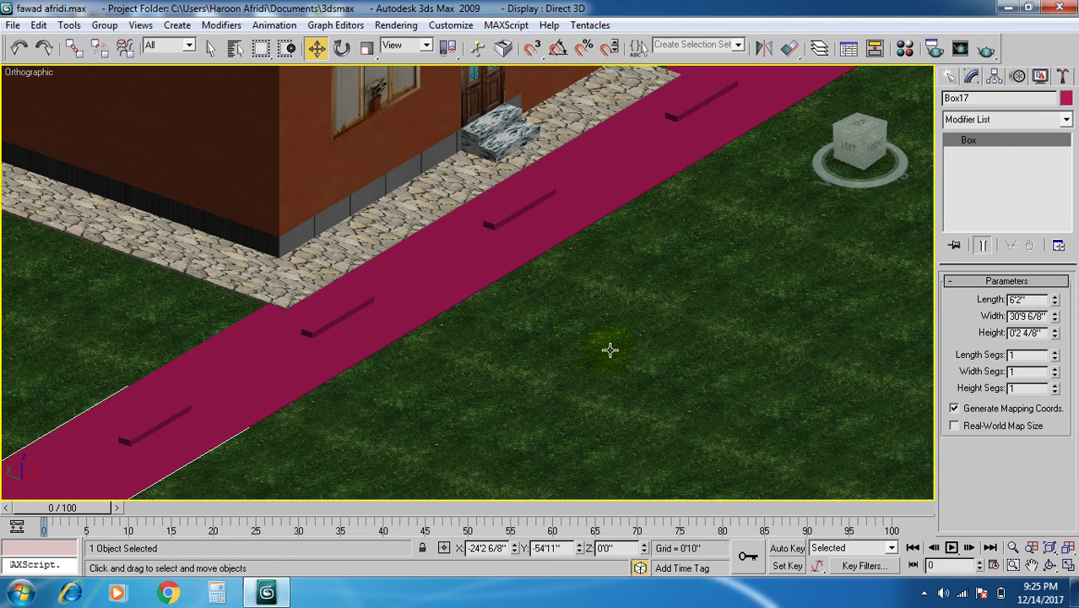
{"action": "scroll", "coordinate": [614, 349], "scroll_direction": "down", "scroll_amount": 4}
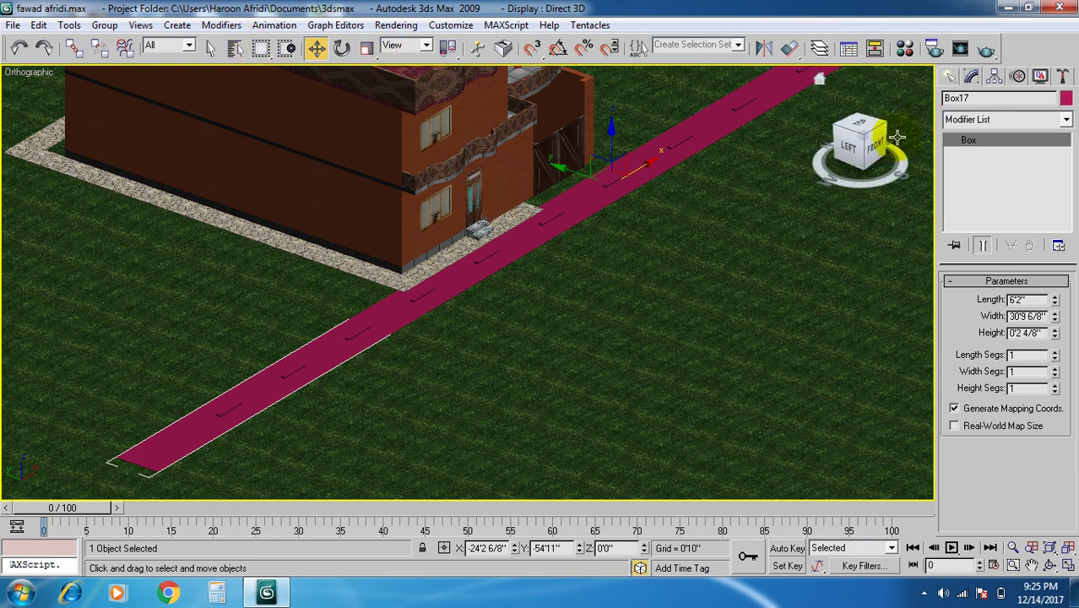
{"action": "left_click", "coordinate": [1068, 566]}
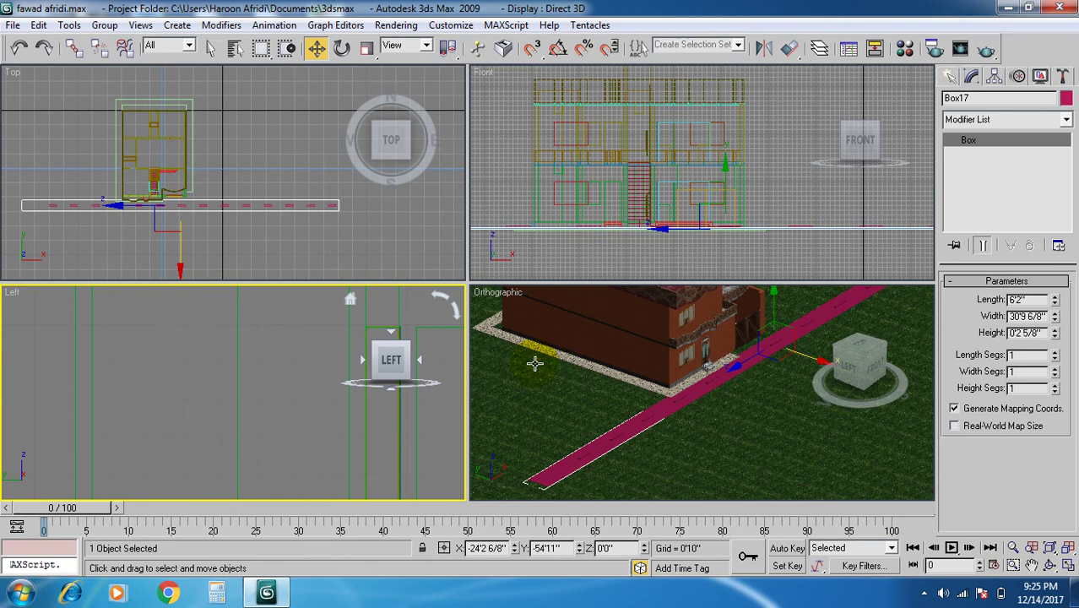
Move the long strip slightly away from the house along Y, to about Y -56'0 2/8".
{"action": "middle_click_drag", "start_coordinate": [381, 225], "coordinate": [262, 173]}
{"action": "scroll", "coordinate": [262, 161], "scroll_direction": "up", "scroll_amount": 4}
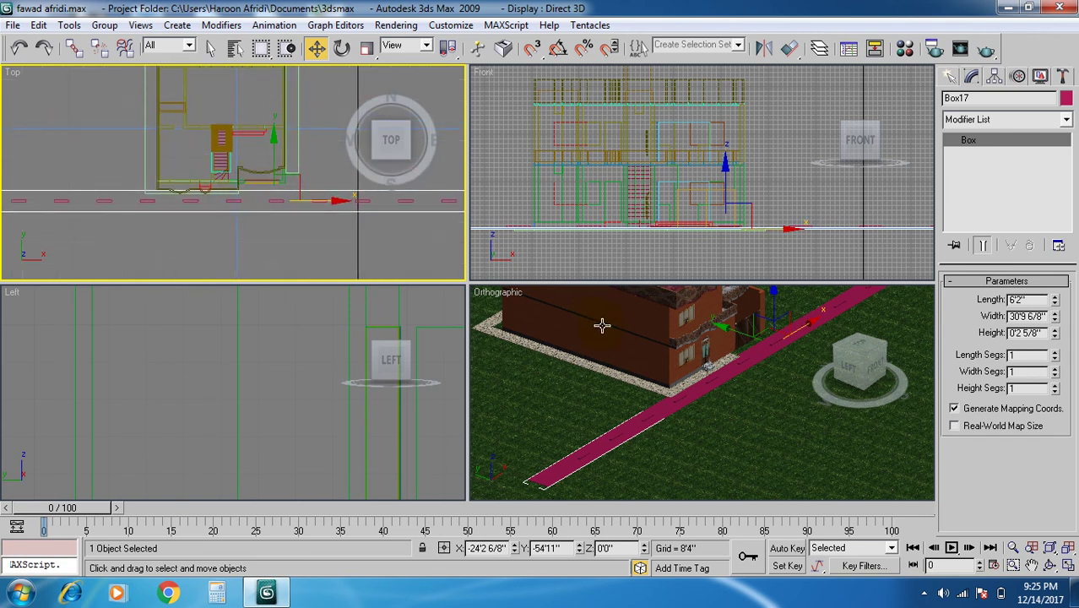
{"action": "scroll", "coordinate": [574, 359], "scroll_direction": "up", "scroll_amount": 5}
{"action": "scroll", "coordinate": [608, 359], "scroll_direction": "down", "scroll_amount": 3}
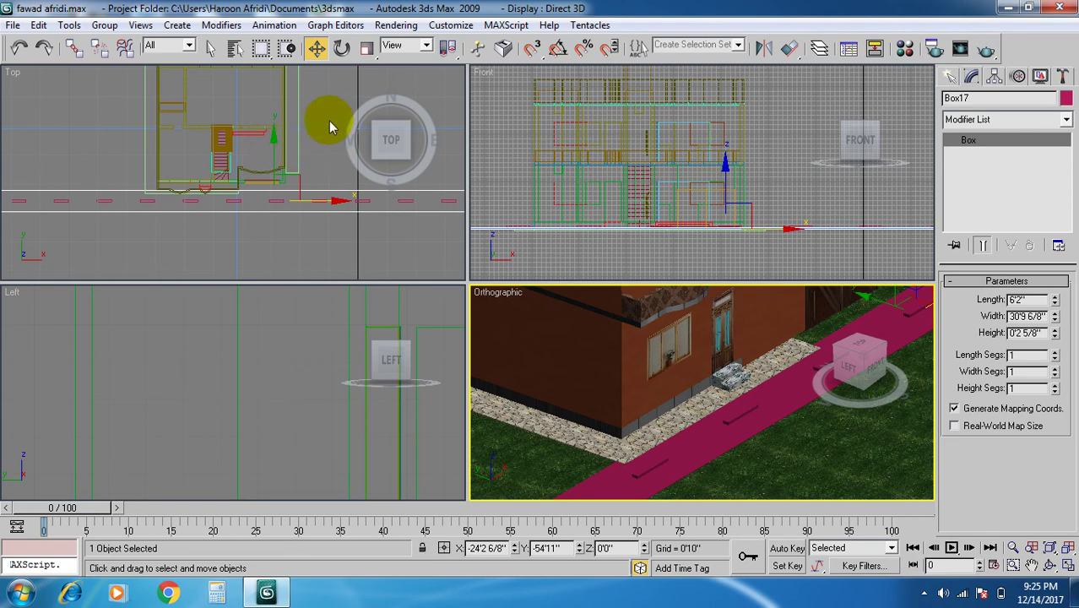
{"action": "left_click", "coordinate": [304, 135]}
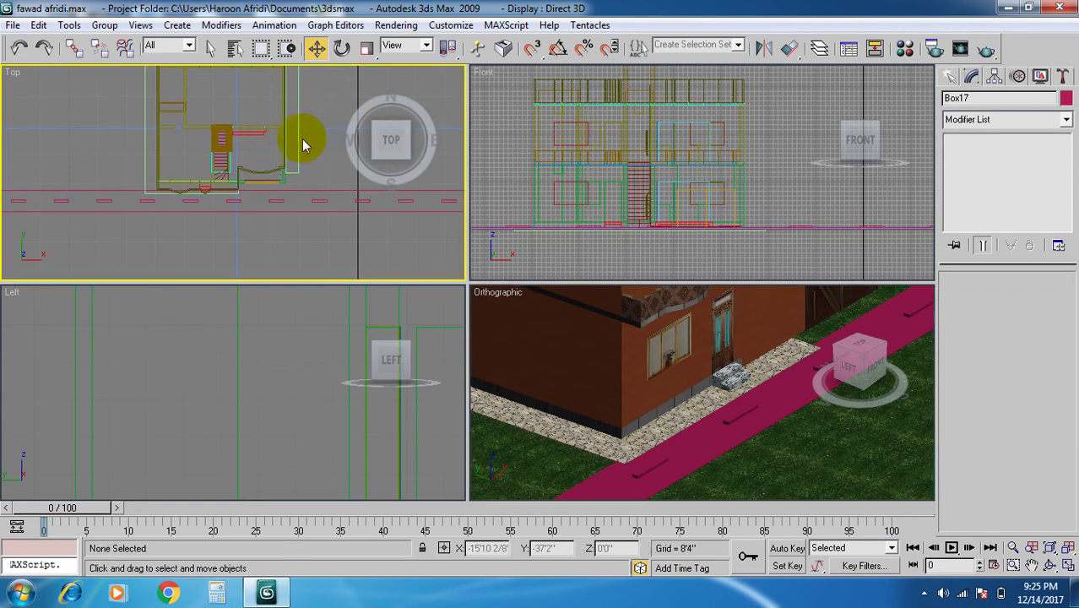
{"action": "left_click", "coordinate": [273, 192]}
{"action": "left_click_drag", "start_coordinate": [273, 138], "coordinate": [277, 151]}
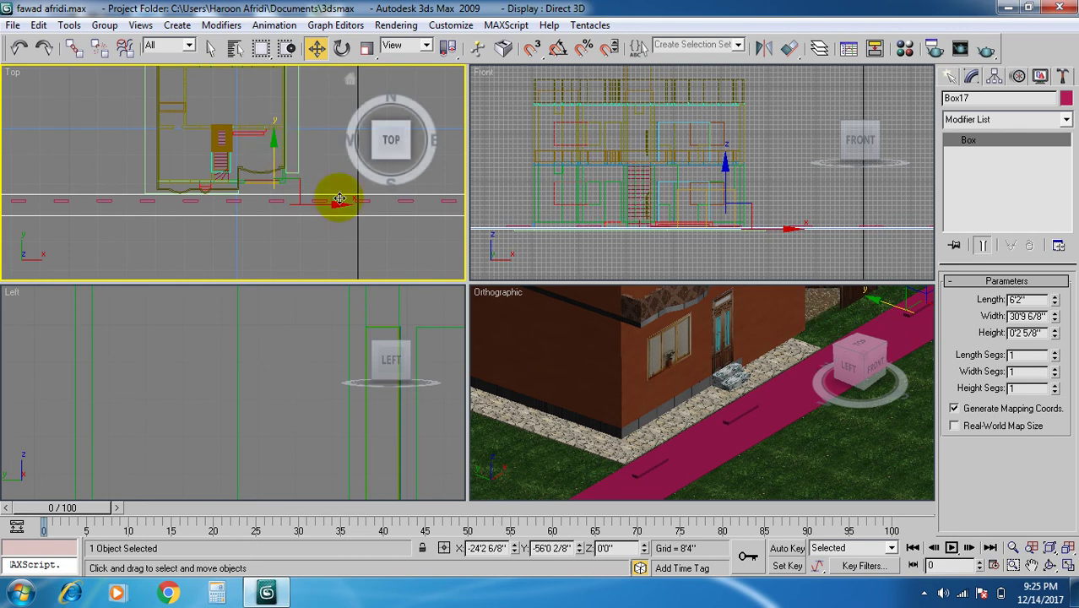
Move the end lane marking along X to the strip's near end, about X -113'7 4/8", and shift it slightly in Y to -55'7".
{"action": "scroll", "coordinate": [305, 221], "scroll_direction": "down", "scroll_amount": 3}
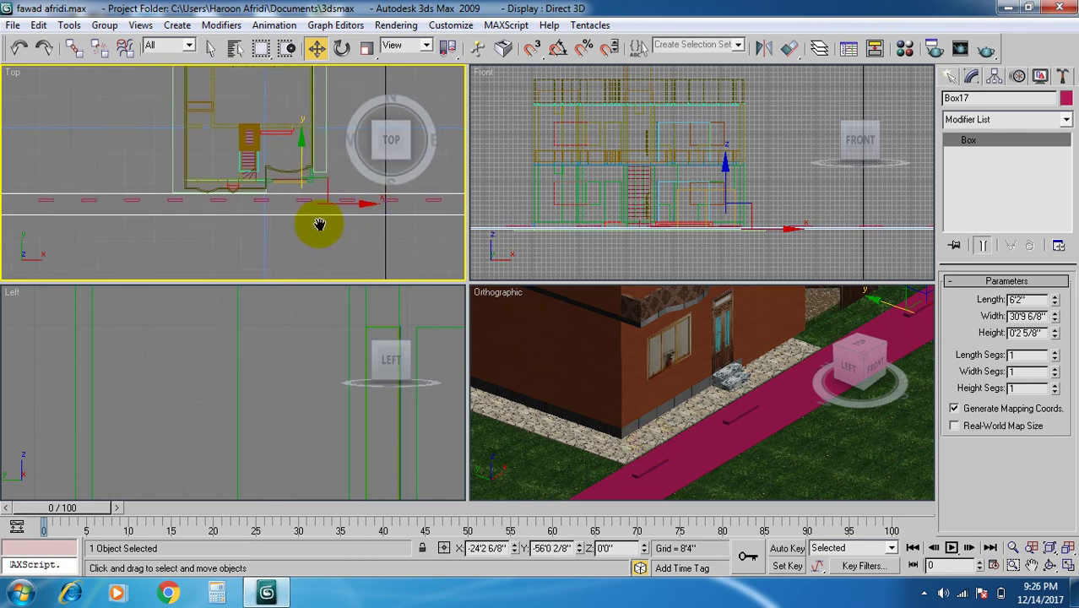
{"action": "scroll", "coordinate": [97, 196], "scroll_direction": "up", "scroll_amount": 2}
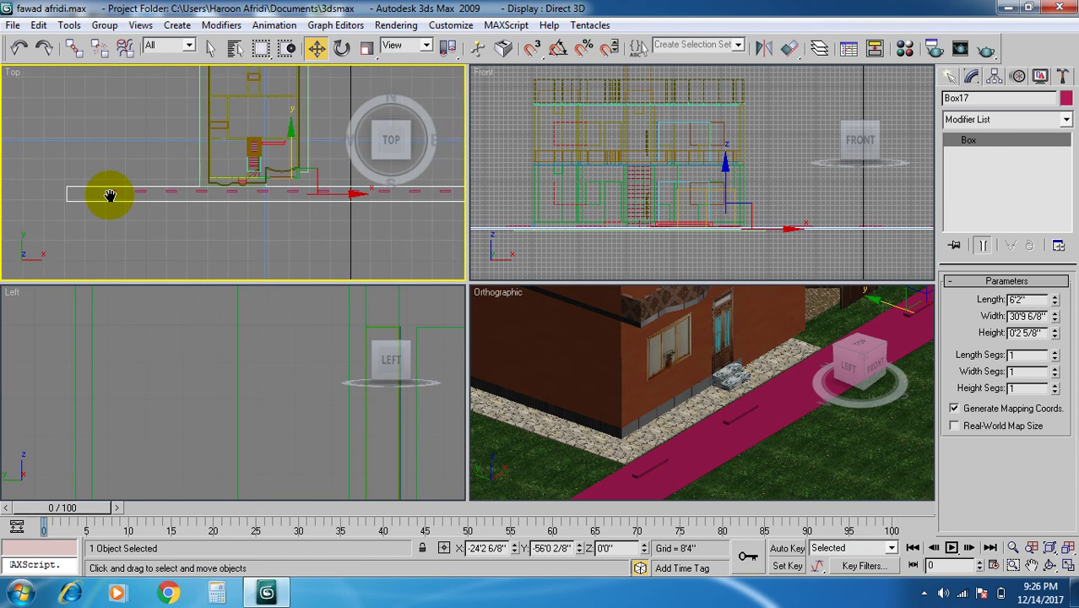
{"action": "middle_click_drag", "start_coordinate": [81, 200], "coordinate": [207, 181]}
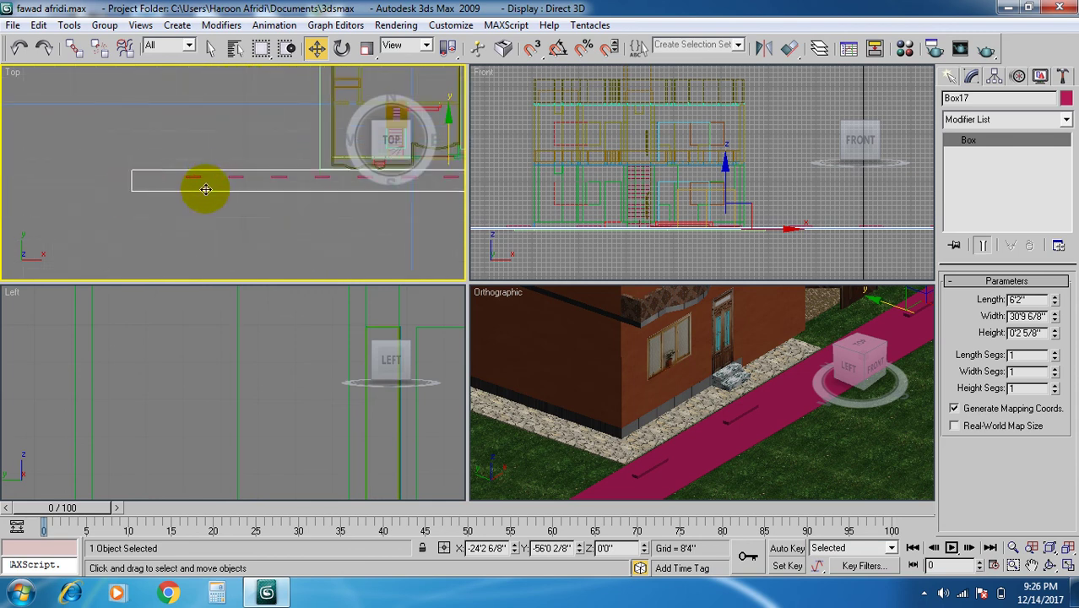
{"action": "left_click", "coordinate": [191, 177]}
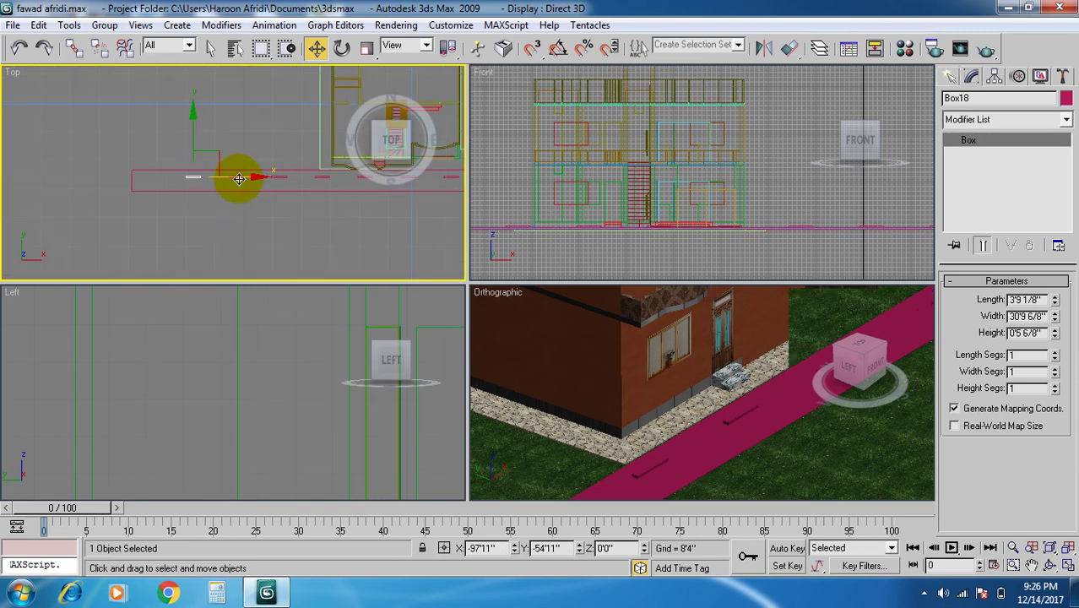
{"action": "left_click_drag", "start_coordinate": [251, 176], "coordinate": [195, 182]}
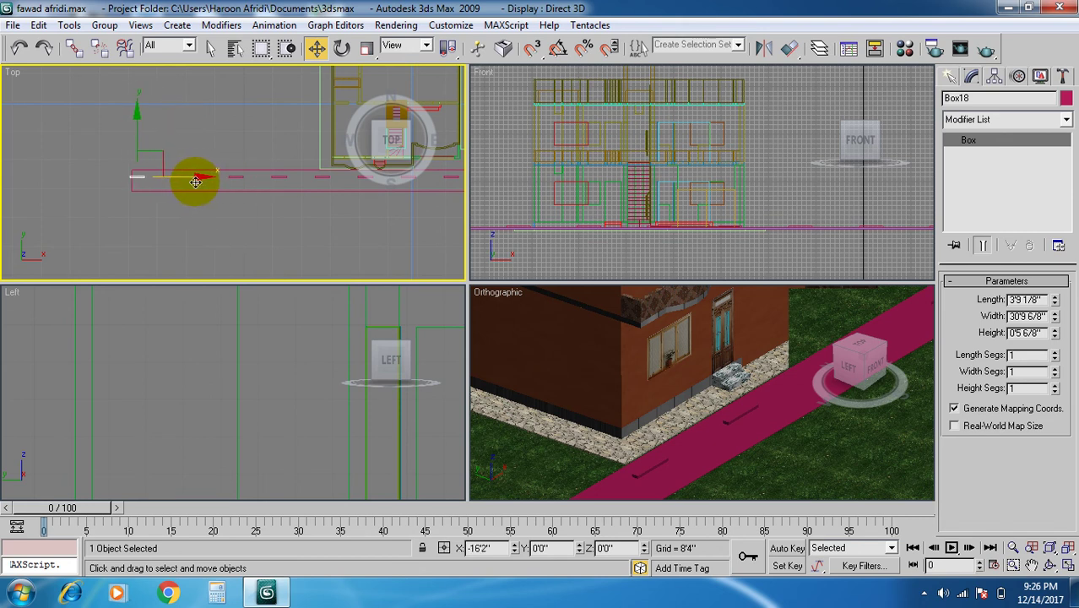
{"action": "left_click", "coordinate": [137, 116]}
{"action": "left_click_drag", "start_coordinate": [137, 116], "coordinate": [137, 118]}
{"action": "left_click", "coordinate": [207, 180]}
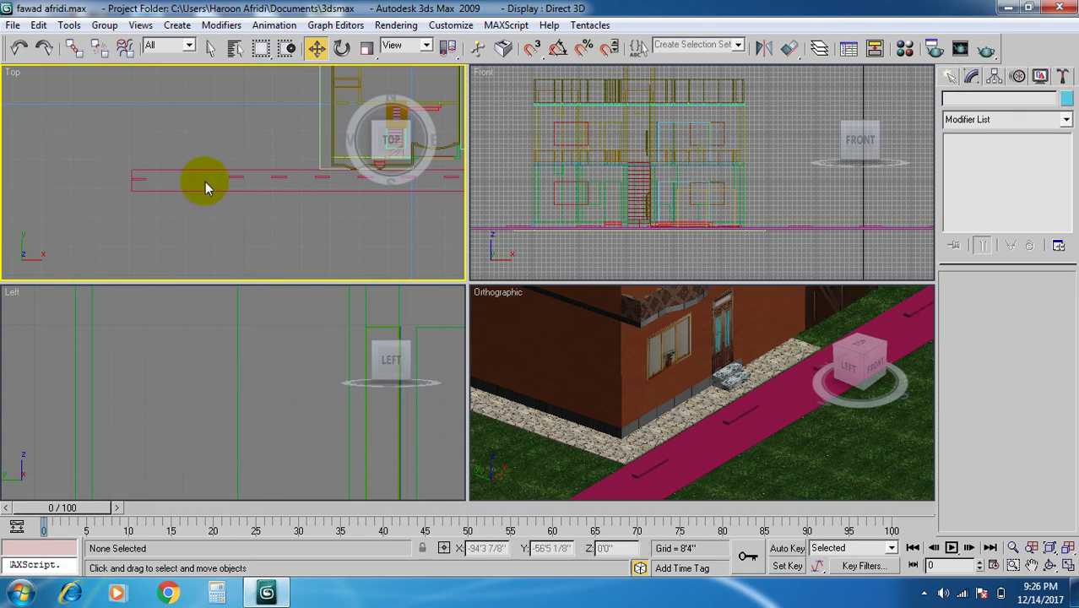
Delete the lane markings between the repositioned end marking and the middle of the house front.
{"action": "left_click", "coordinate": [237, 184]}
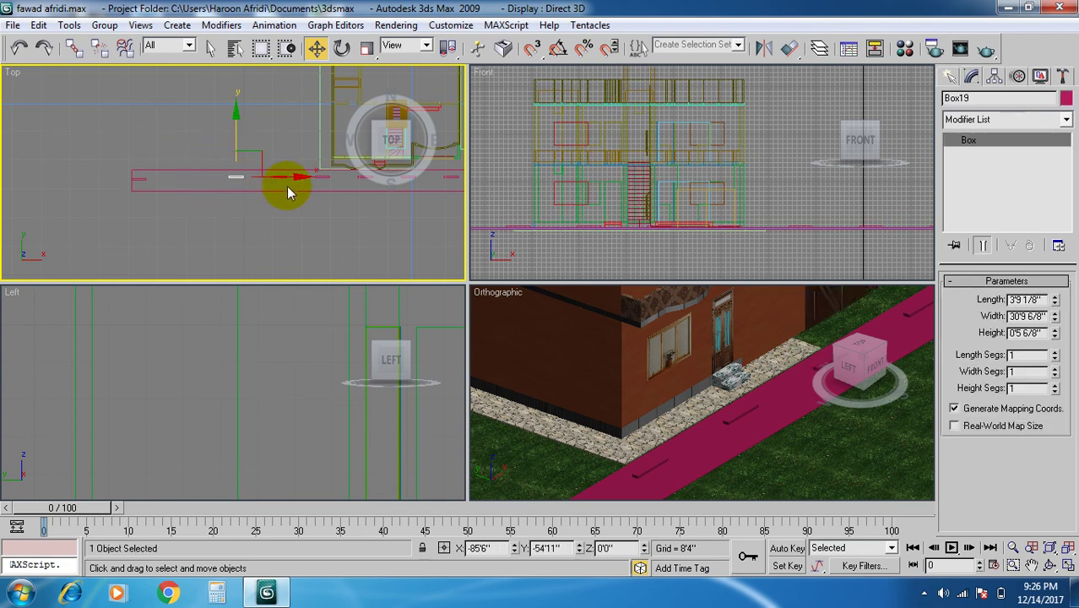
{"action": "middle_click_drag", "start_coordinate": [257, 209], "coordinate": [188, 218]}
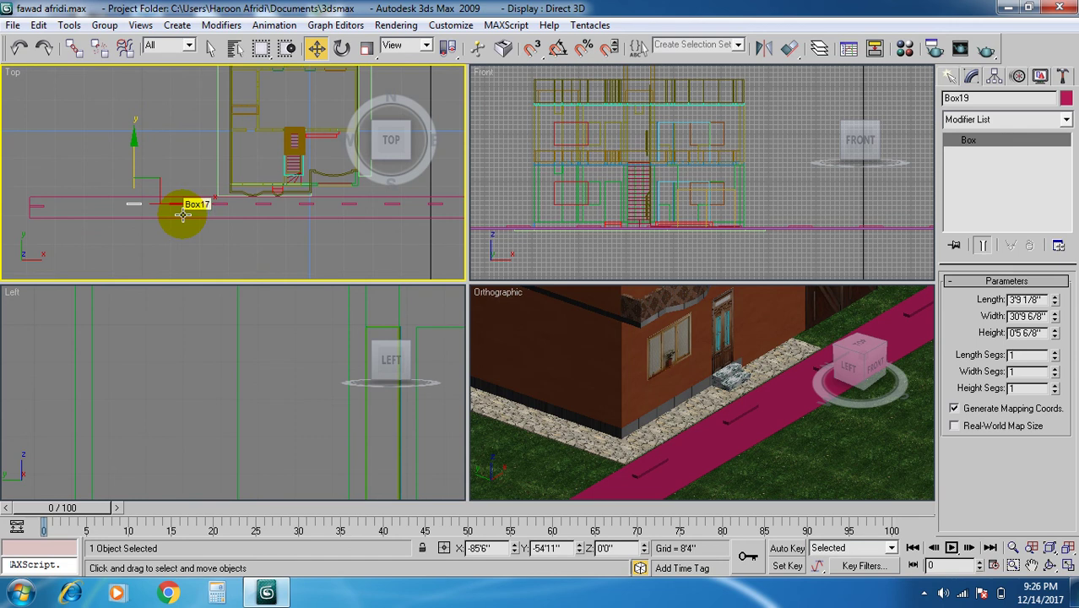
{"action": "left_click", "coordinate": [182, 213]}
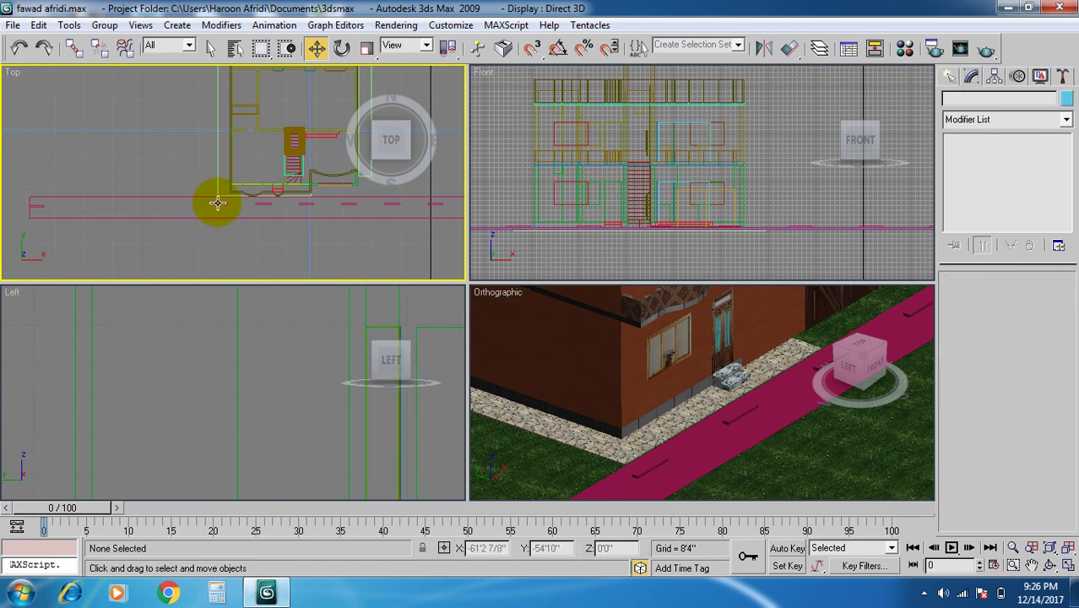
{"action": "left_click", "coordinate": [257, 206]}
{"action": "key", "text": "Delete"}
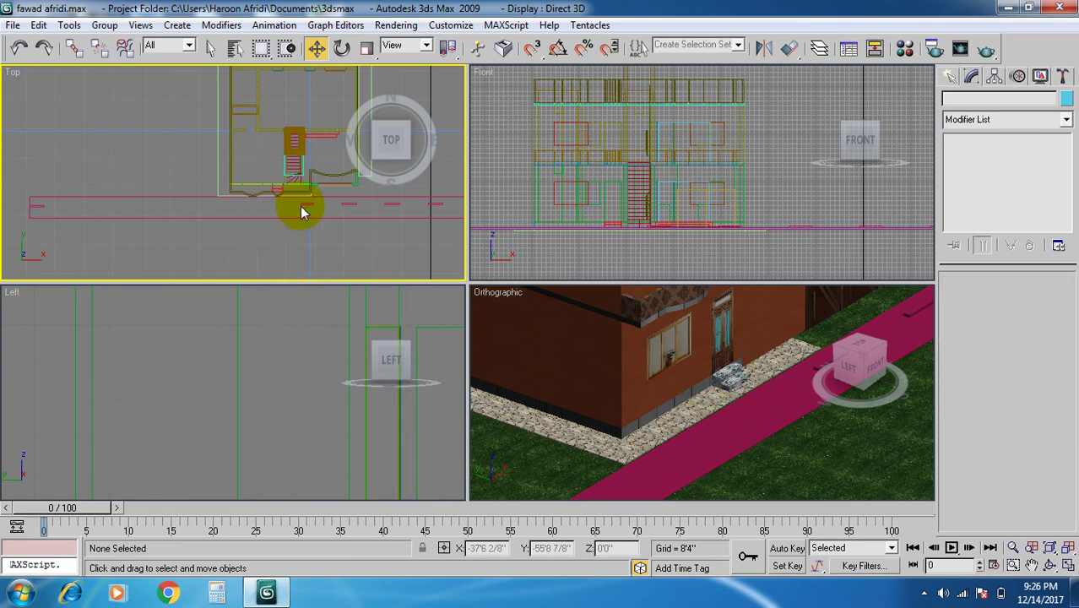
Delete the remaining lane markings out to the strip's far end, keeping only the repositioned end marking.
{"action": "middle_click_drag", "start_coordinate": [310, 248], "coordinate": [108, 253]}
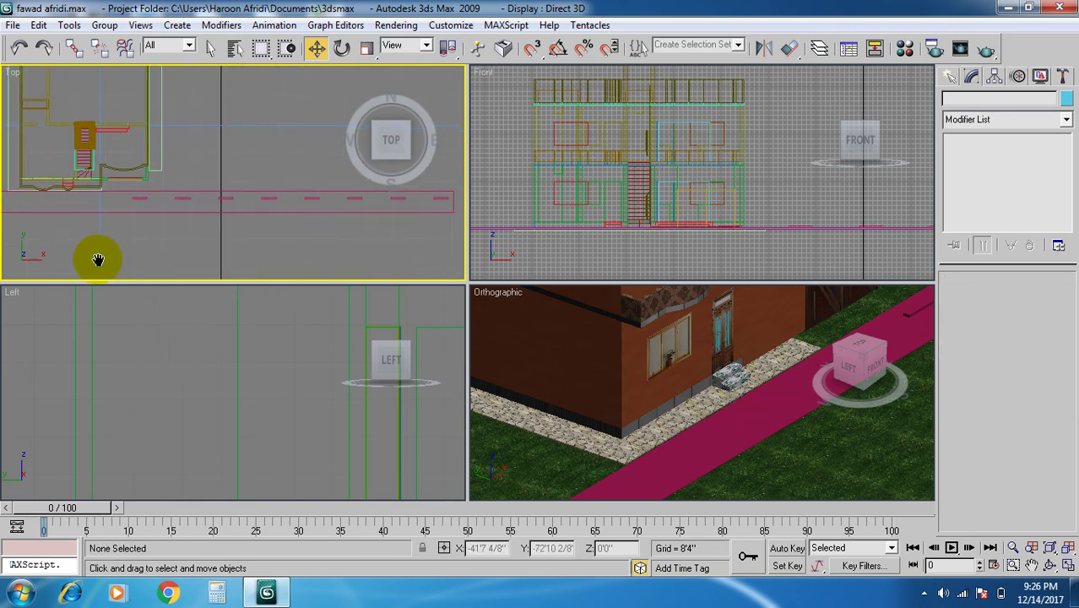
{"action": "left_click", "coordinate": [141, 196]}
{"action": "left_click", "coordinate": [188, 197]}
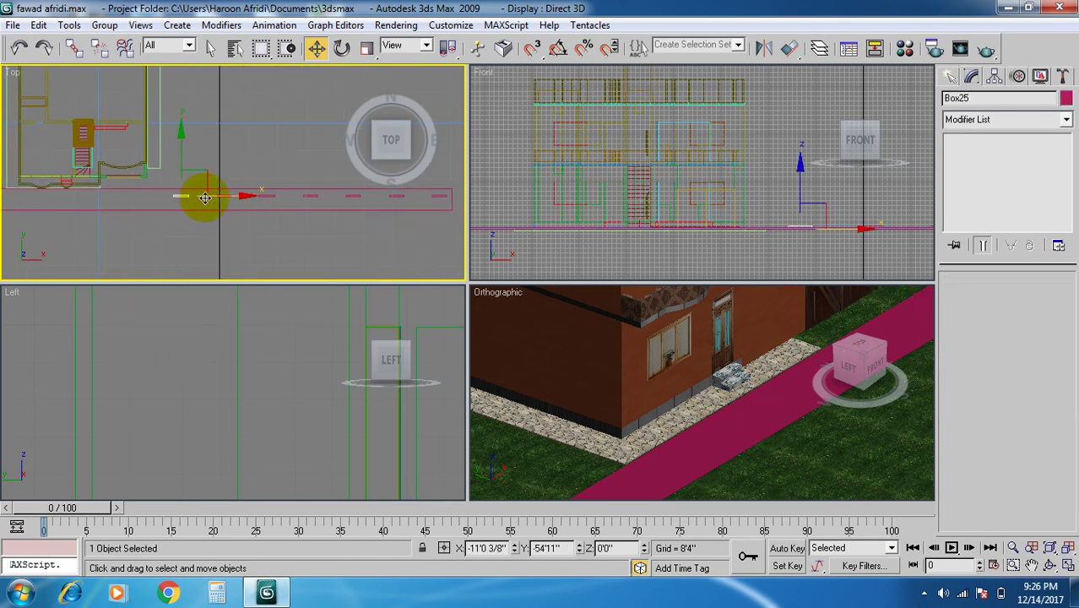
{"action": "left_click", "coordinate": [224, 195]}
{"action": "left_click", "coordinate": [258, 203]}
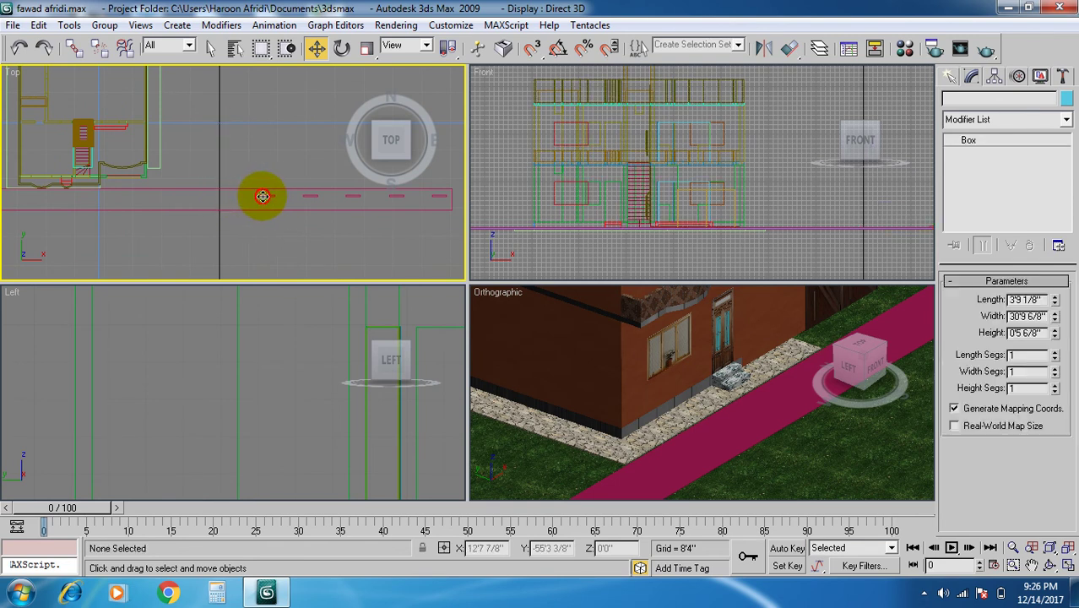
{"action": "left_click", "coordinate": [325, 196]}
{"action": "left_click", "coordinate": [351, 201]}
{"action": "left_click", "coordinate": [350, 201]}
{"action": "left_click", "coordinate": [388, 202]}
{"action": "left_click", "coordinate": [394, 196]}
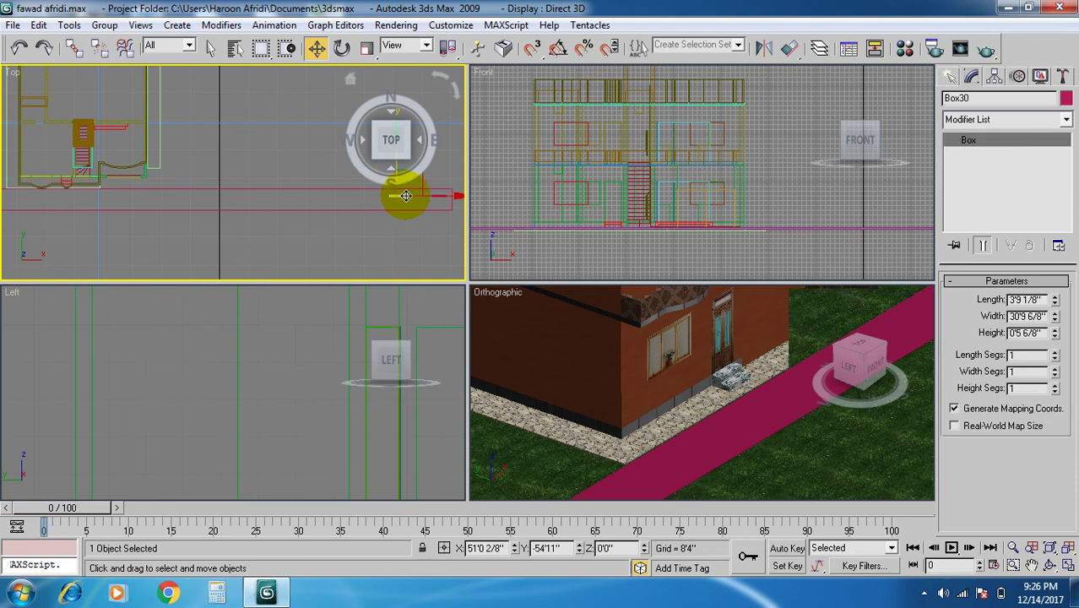
{"action": "left_click", "coordinate": [441, 202]}
{"action": "left_click", "coordinate": [441, 196]}
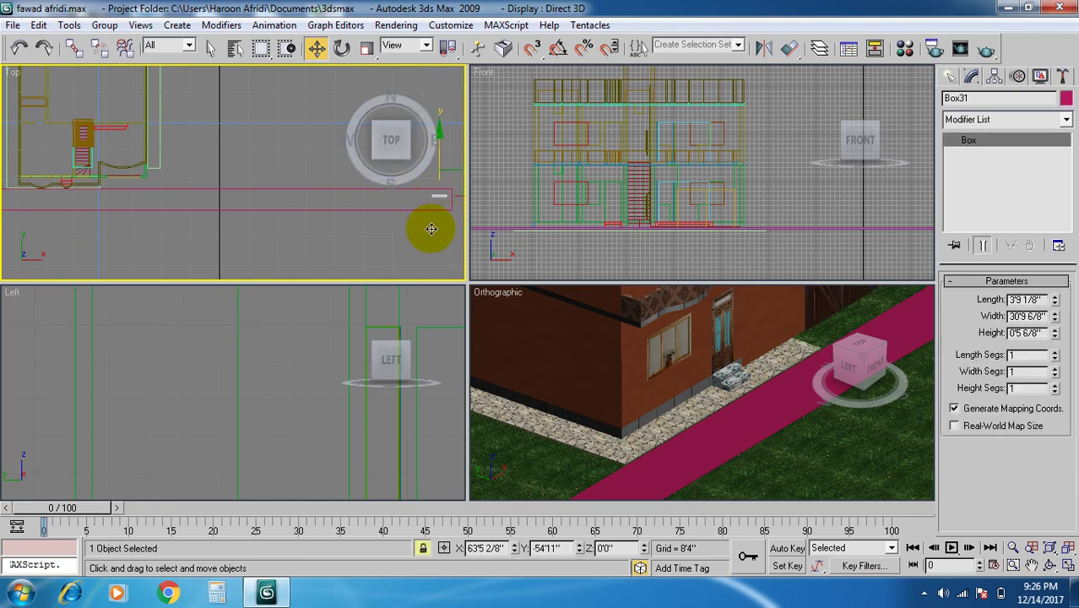
{"action": "left_click", "coordinate": [431, 225]}
{"action": "middle_click_drag", "start_coordinate": [215, 225], "coordinate": [248, 242]}
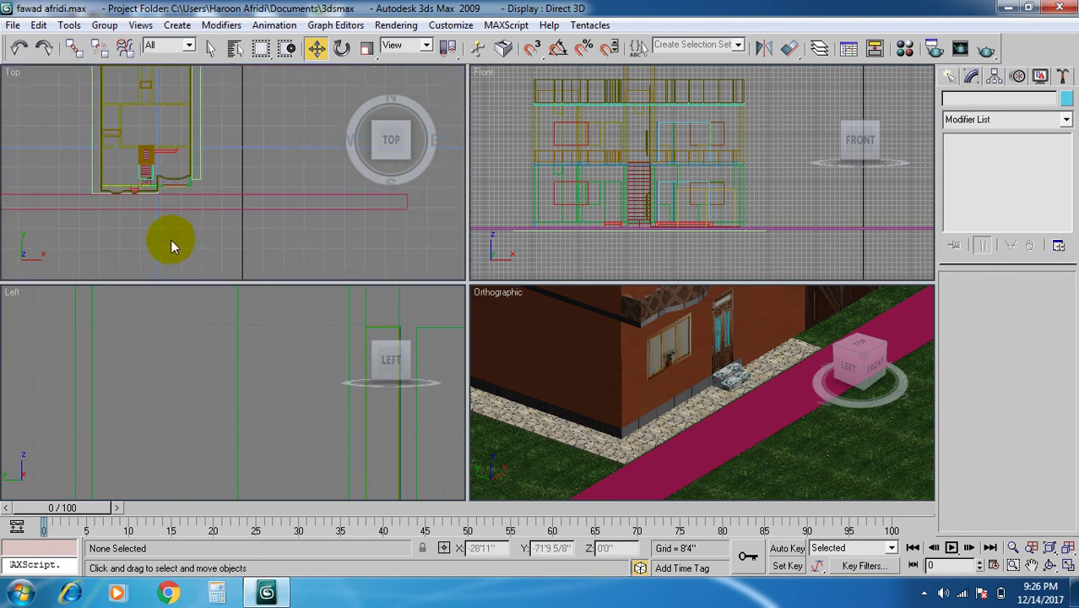
{"action": "middle_click_drag", "start_coordinate": [171, 241], "coordinate": [223, 246]}
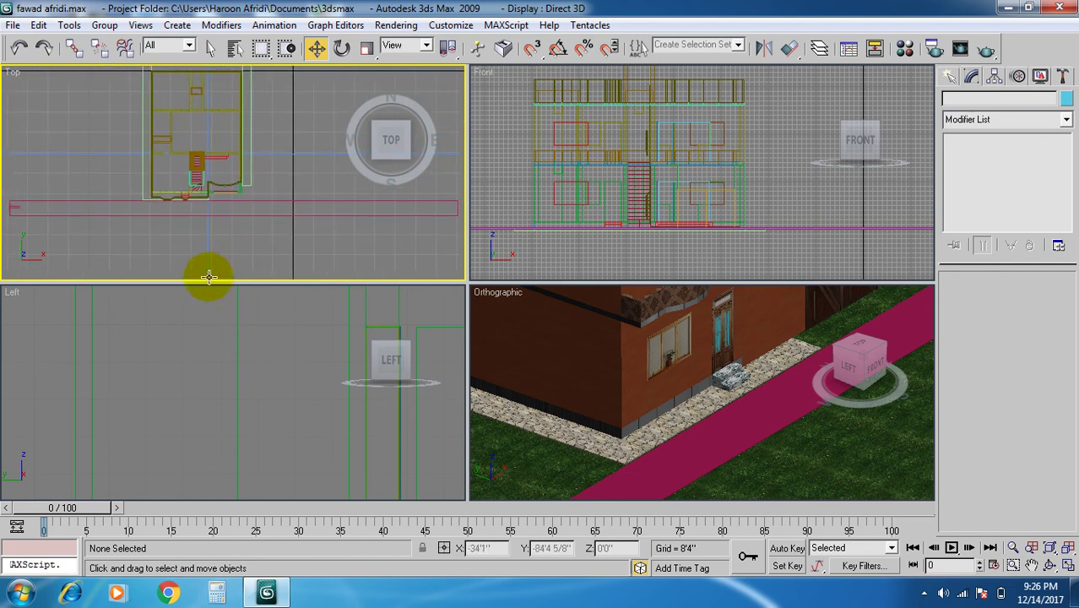
Nudge the remaining marking along X to about -113'5 7/8" and lower its height to about 0'3 2/8".
{"action": "scroll", "coordinate": [763, 464], "scroll_direction": "up", "scroll_amount": 5}
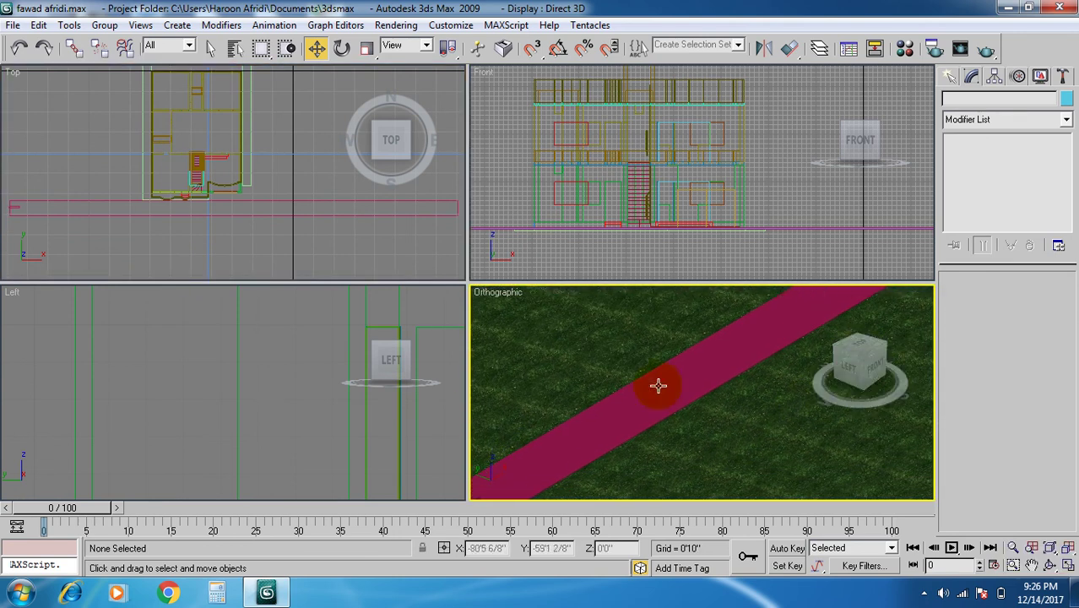
{"action": "left_click", "coordinate": [13, 207]}
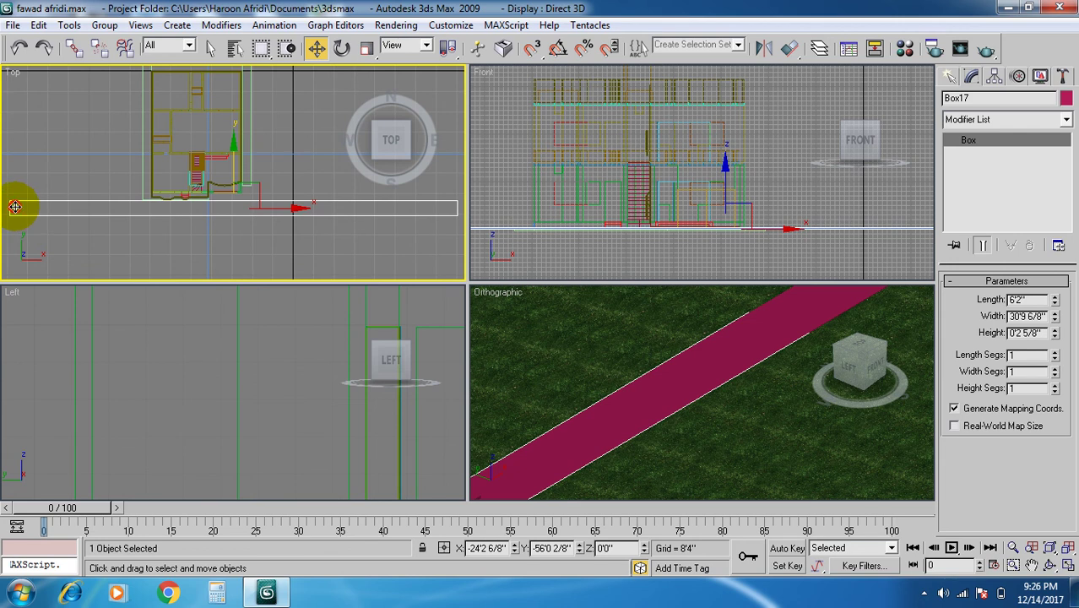
{"action": "left_click", "coordinate": [780, 304]}
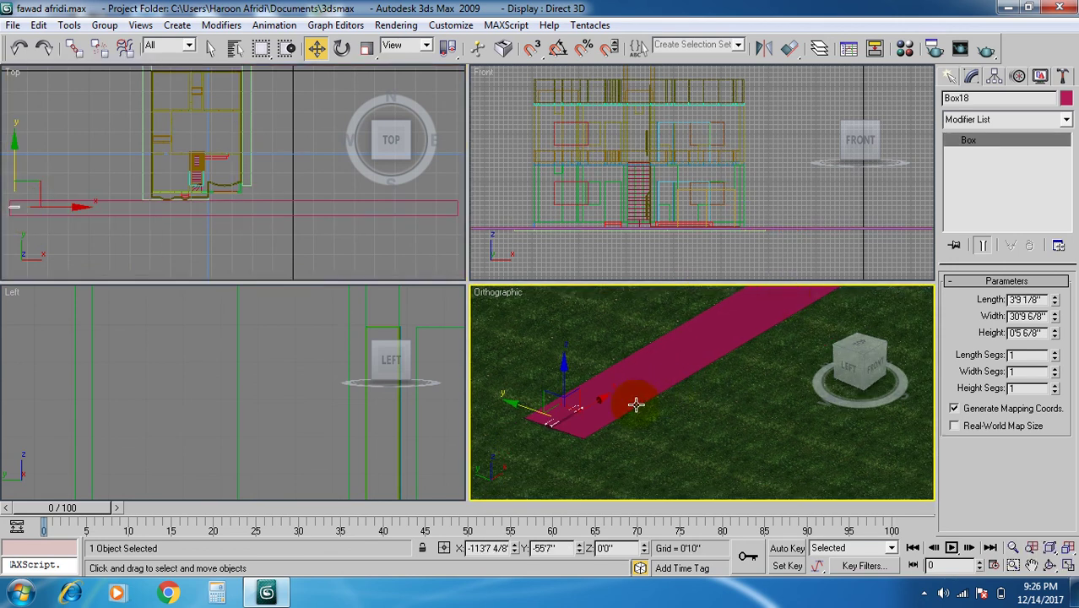
{"action": "scroll", "coordinate": [650, 398], "scroll_direction": "up", "scroll_amount": 5}
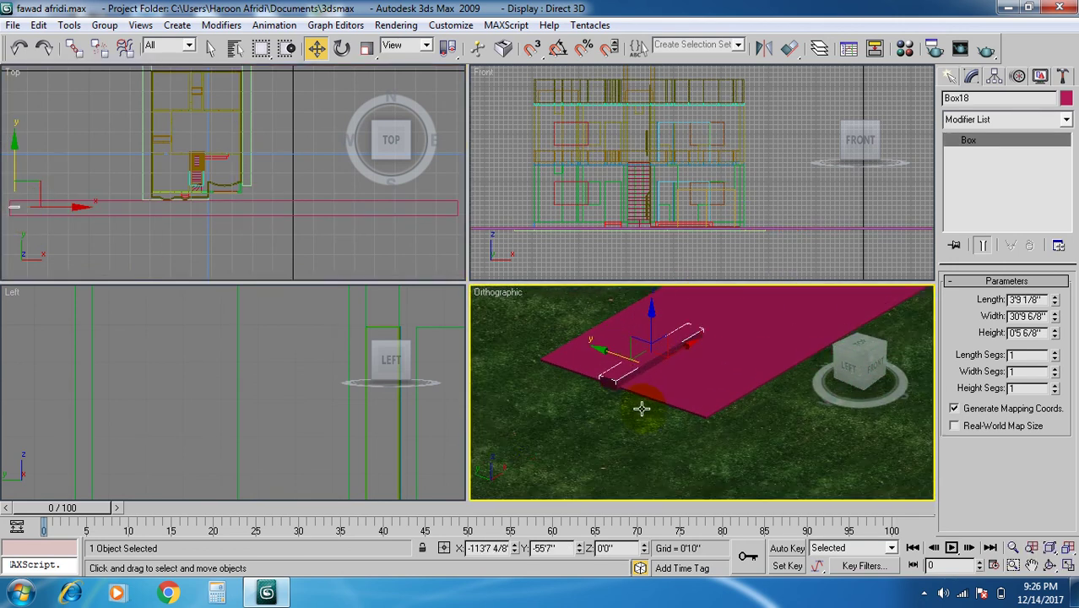
{"action": "middle_click_drag", "start_coordinate": [635, 405], "coordinate": [617, 418]}
{"action": "scroll", "coordinate": [620, 411], "scroll_direction": "up", "scroll_amount": 4}
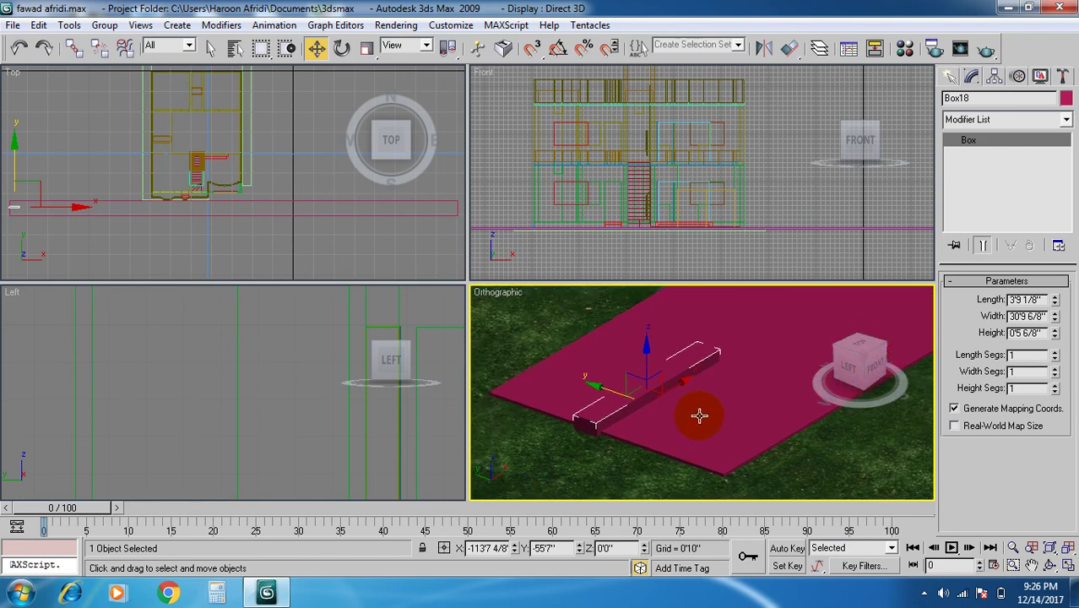
{"action": "left_click_drag", "start_coordinate": [661, 385], "coordinate": [668, 383]}
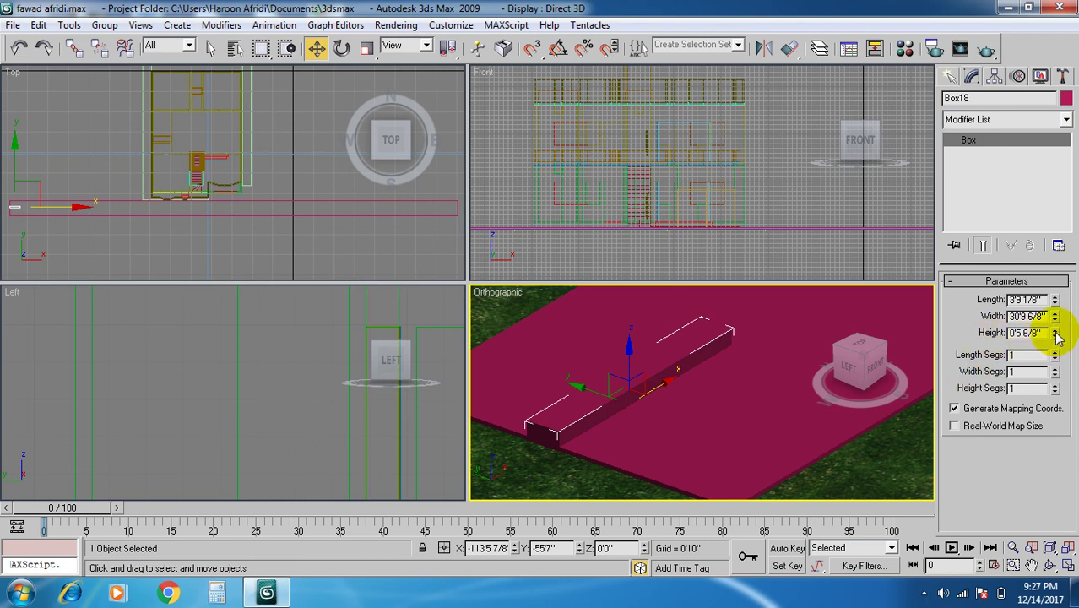
{"action": "left_click_drag", "start_coordinate": [1056, 335], "coordinate": [1069, 366]}
{"action": "left_click", "coordinate": [676, 301]}
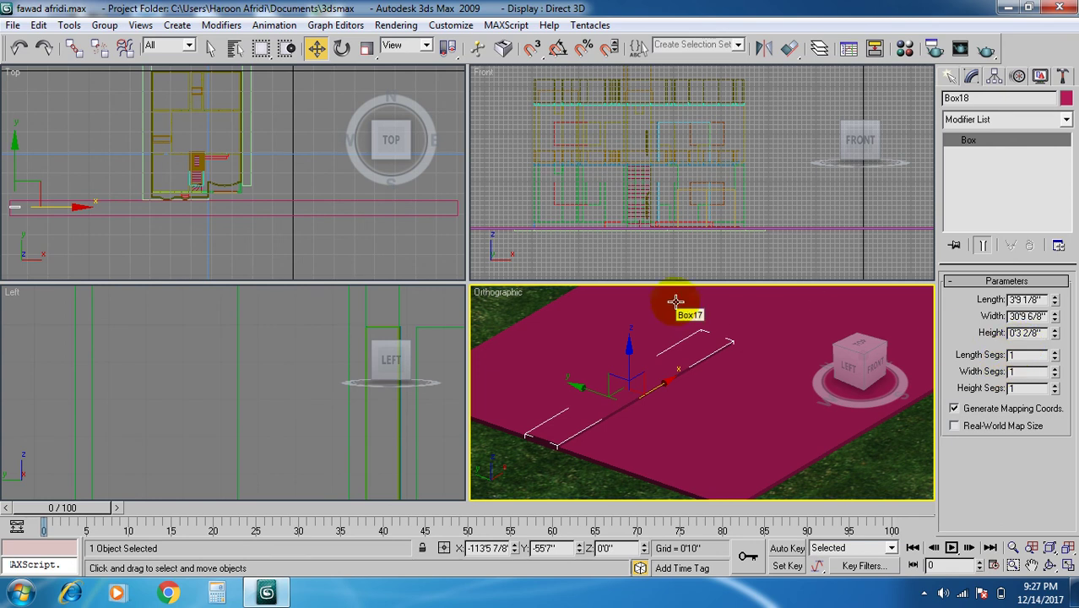
Change the marking's object color to the light tan-yellow in the 3ds Max palette.
{"action": "left_click", "coordinate": [1066, 98]}
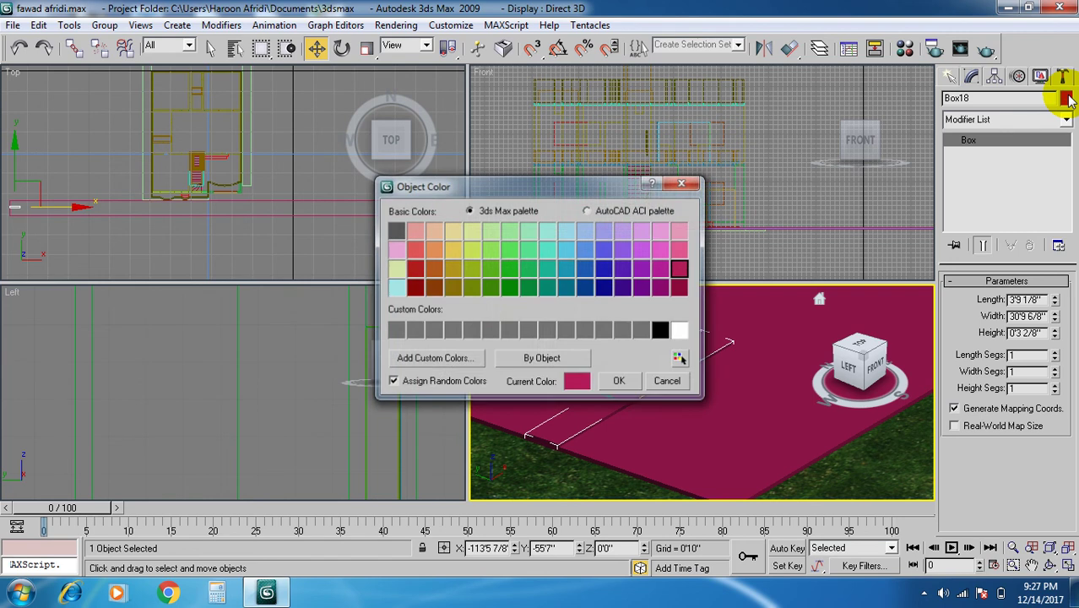
{"action": "left_click", "coordinate": [457, 249]}
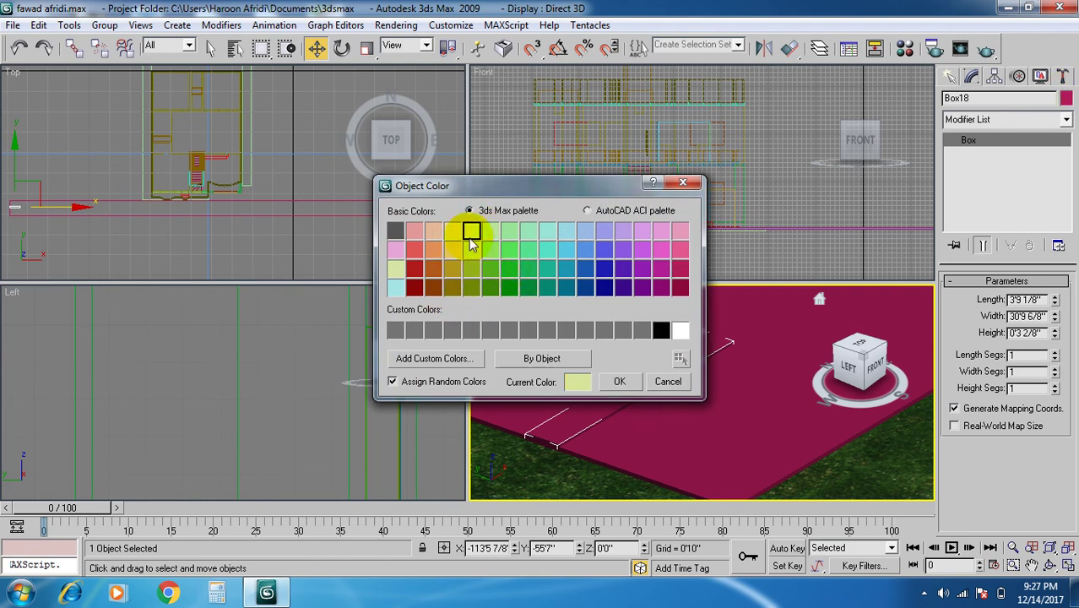
{"action": "left_click", "coordinate": [453, 234]}
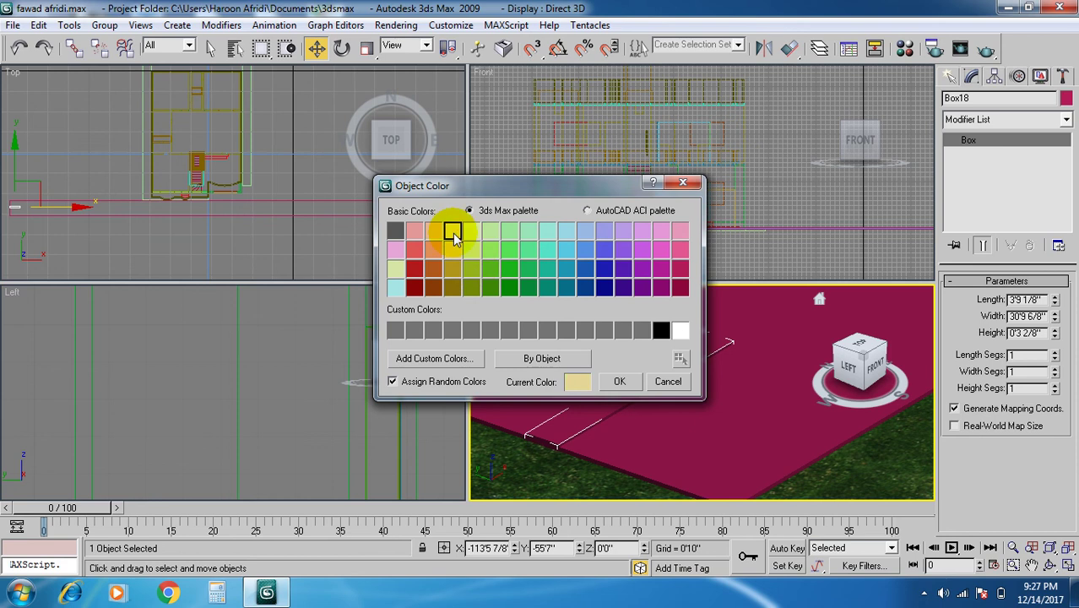
{"action": "left_click", "coordinate": [618, 381]}
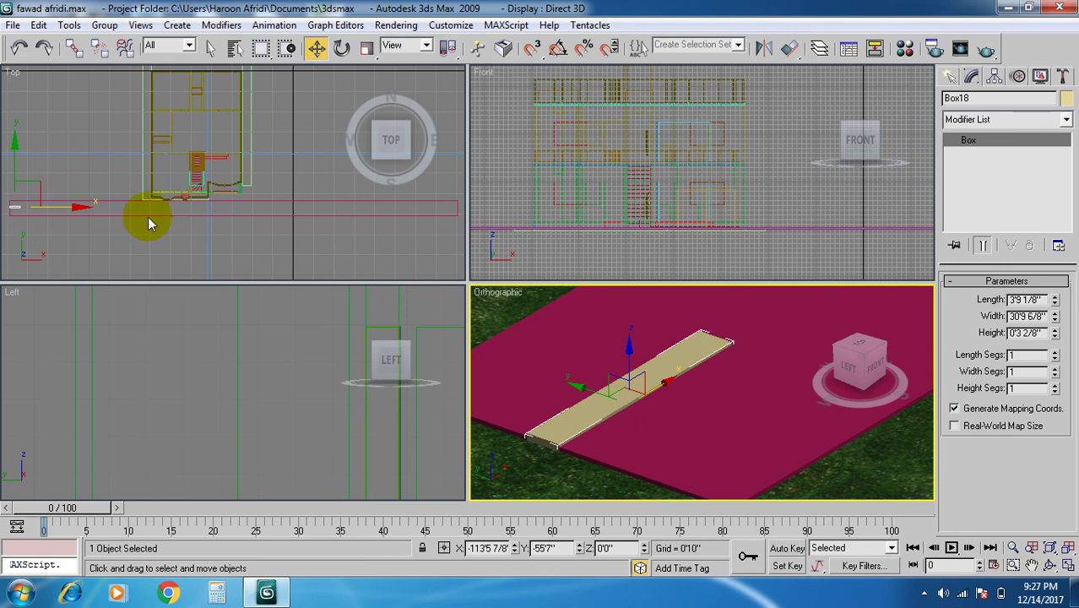
Clone the marking as copies along X, the first at about X -98'2", into a row of 12, removing the copy beyond the strip's end.
{"action": "left_click_drag", "start_coordinate": [81, 210], "coordinate": [118, 211], "text": "shift"}
{"action": "left_click", "coordinate": [579, 303]}
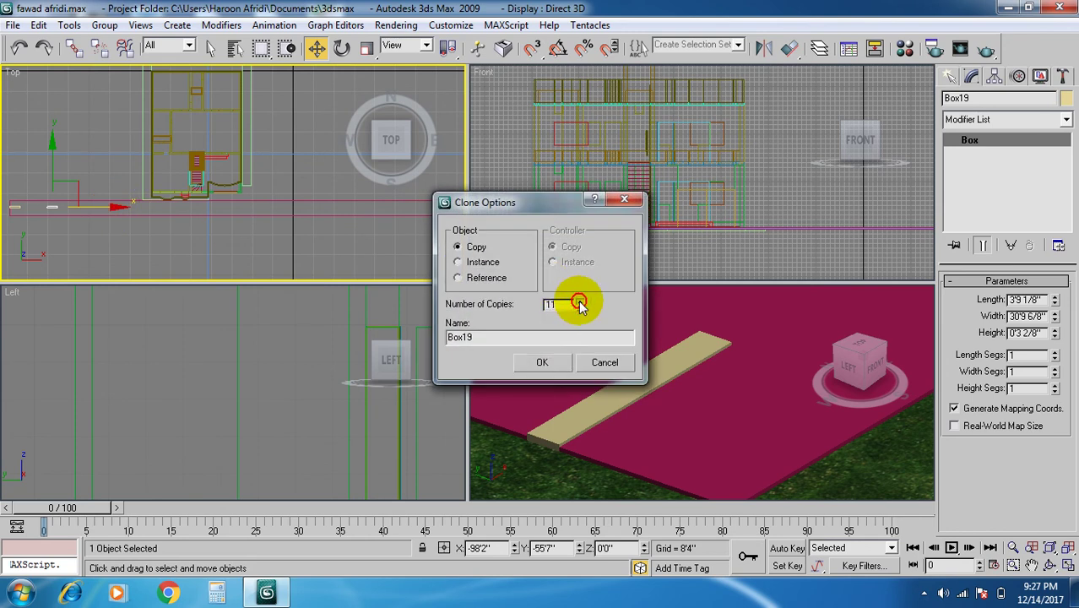
{"action": "left_click", "coordinate": [540, 361]}
{"action": "scroll", "coordinate": [206, 222], "scroll_direction": "down", "scroll_amount": 2}
{"action": "middle_click_drag", "start_coordinate": [386, 197], "coordinate": [335, 226]}
{"action": "scroll", "coordinate": [337, 227], "scroll_direction": "up", "scroll_amount": 1}
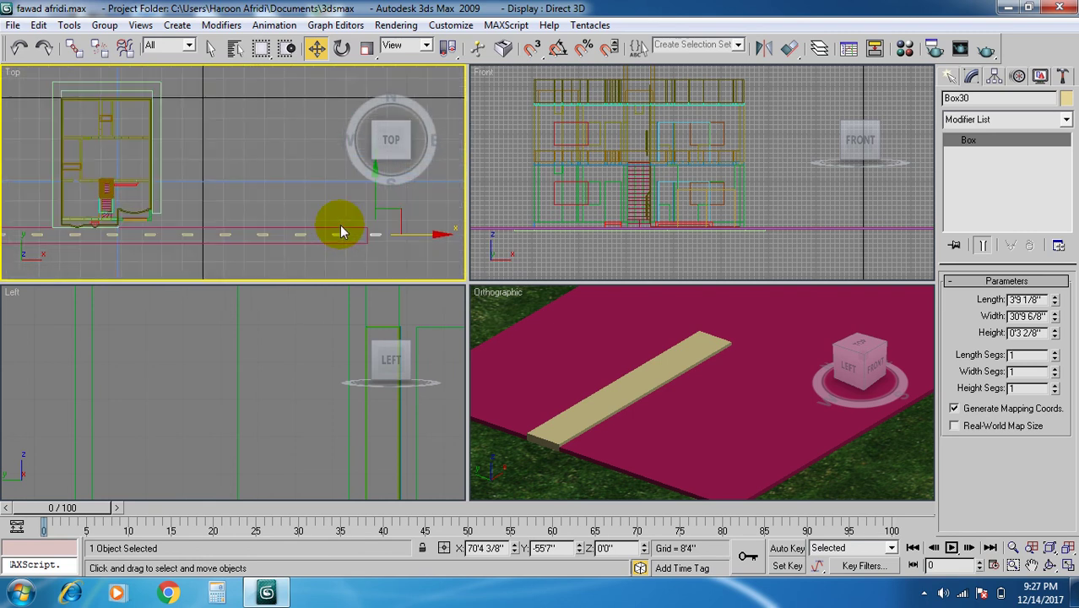
{"action": "left_click", "coordinate": [339, 224]}
{"action": "scroll", "coordinate": [354, 241], "scroll_direction": "down", "scroll_amount": 2}
{"action": "scroll", "coordinate": [354, 240], "scroll_direction": "up", "scroll_amount": 1}
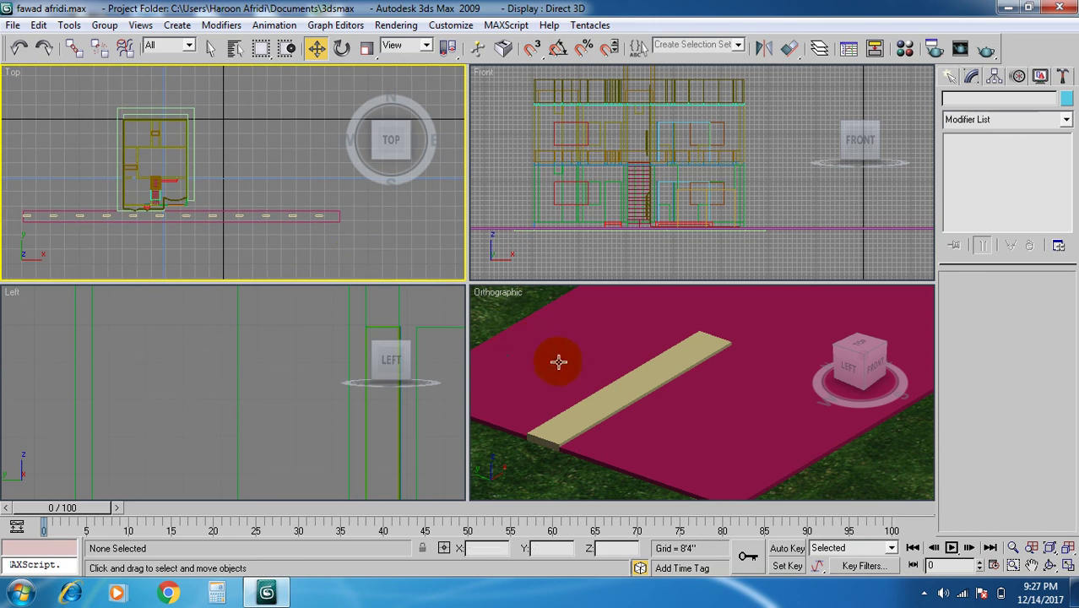
Enlarge the orthographic view around the house corner and marked road, render it to check the result, and close the render.
{"action": "scroll", "coordinate": [542, 343], "scroll_direction": "down", "scroll_amount": 4}
{"action": "scroll", "coordinate": [588, 405], "scroll_direction": "up", "scroll_amount": 2}
{"action": "middle_click_drag", "start_coordinate": [588, 406], "coordinate": [689, 456]}
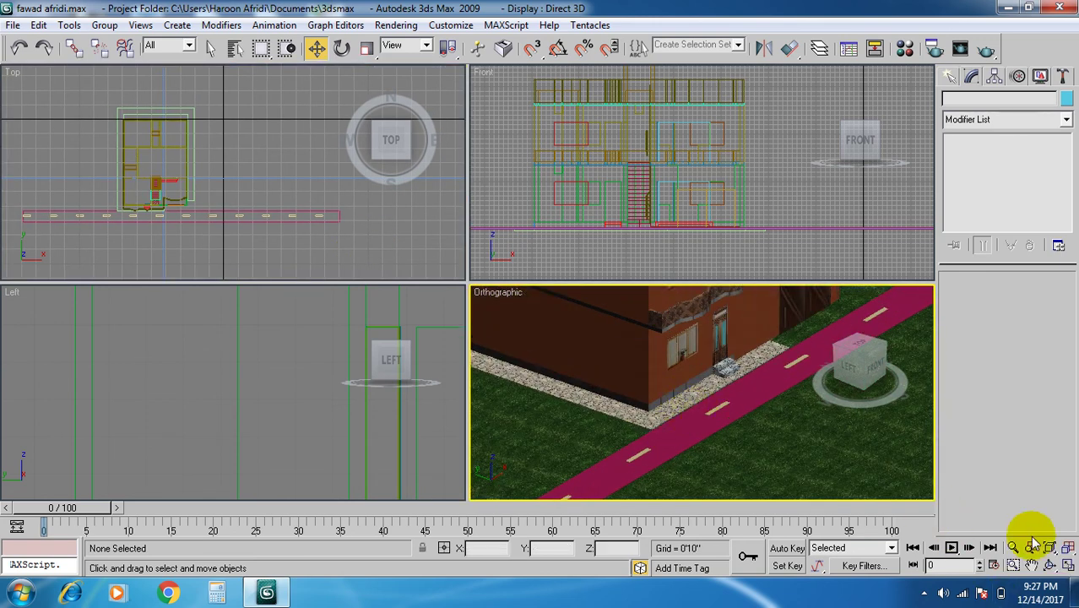
{"action": "left_click", "coordinate": [1067, 565]}
{"action": "middle_click_drag", "start_coordinate": [511, 363], "coordinate": [511, 397]}
{"action": "left_click", "coordinate": [499, 260]}
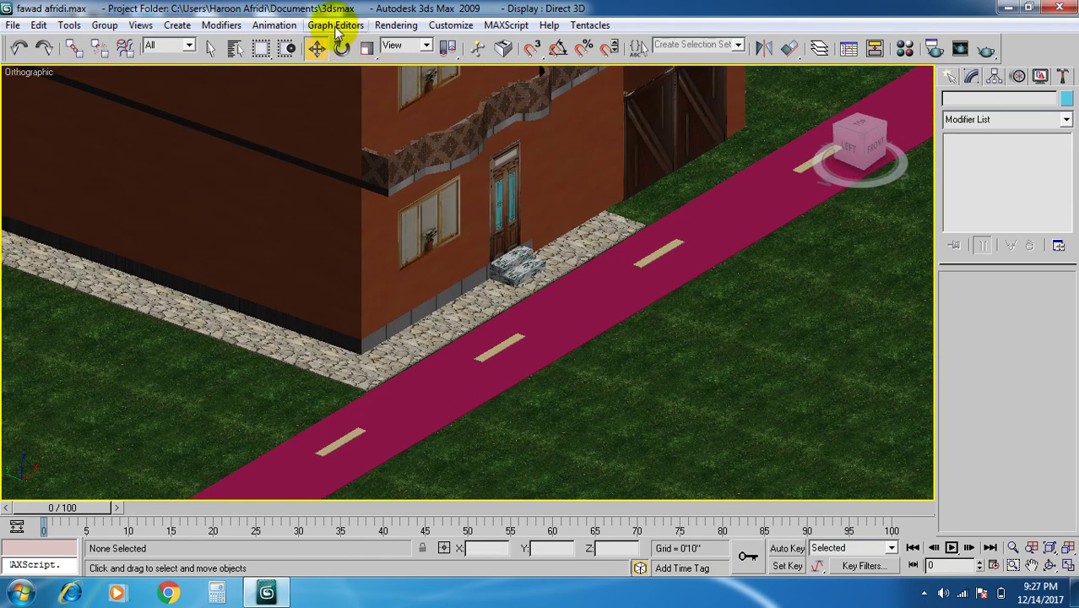
{"action": "left_click", "coordinate": [396, 24]}
{"action": "left_click", "coordinate": [405, 44]}
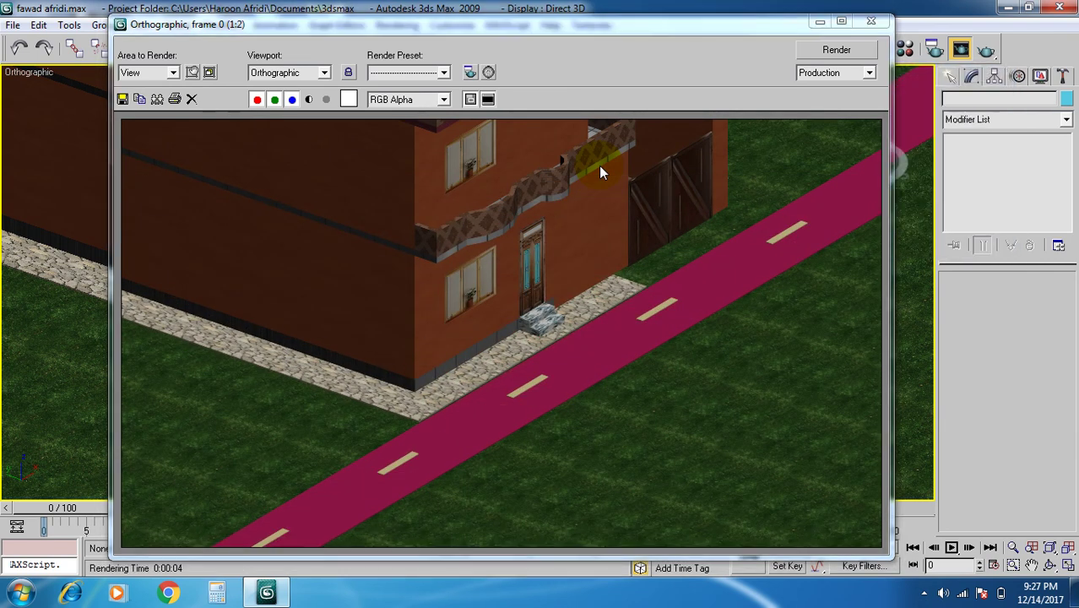
{"action": "left_click", "coordinate": [871, 21]}
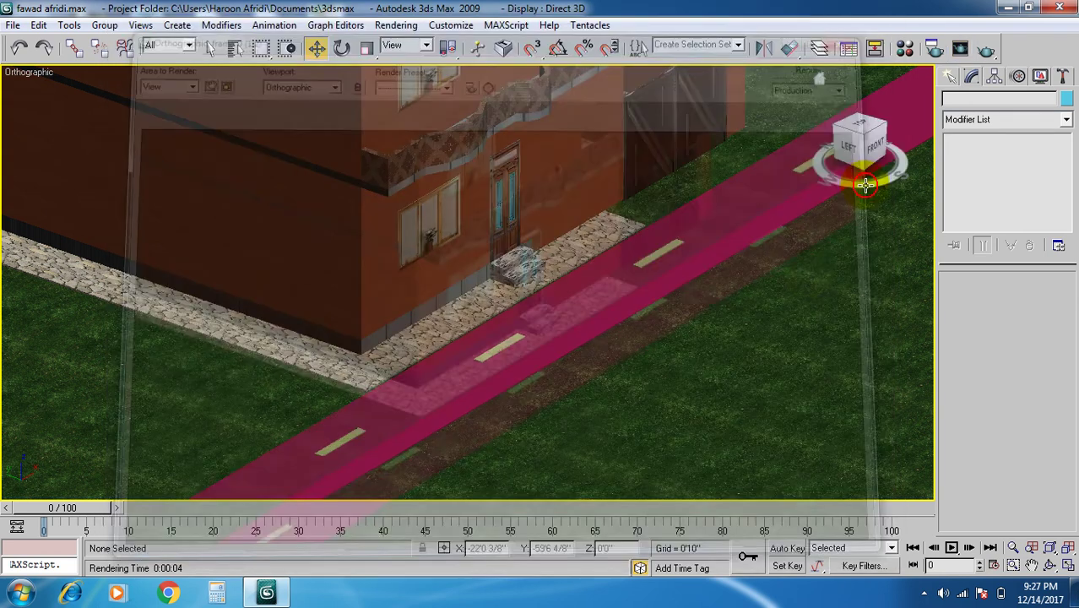
Select the front road strip in the top view, deleting it as a check and undoing the deletion.
{"action": "left_click", "coordinate": [707, 260]}
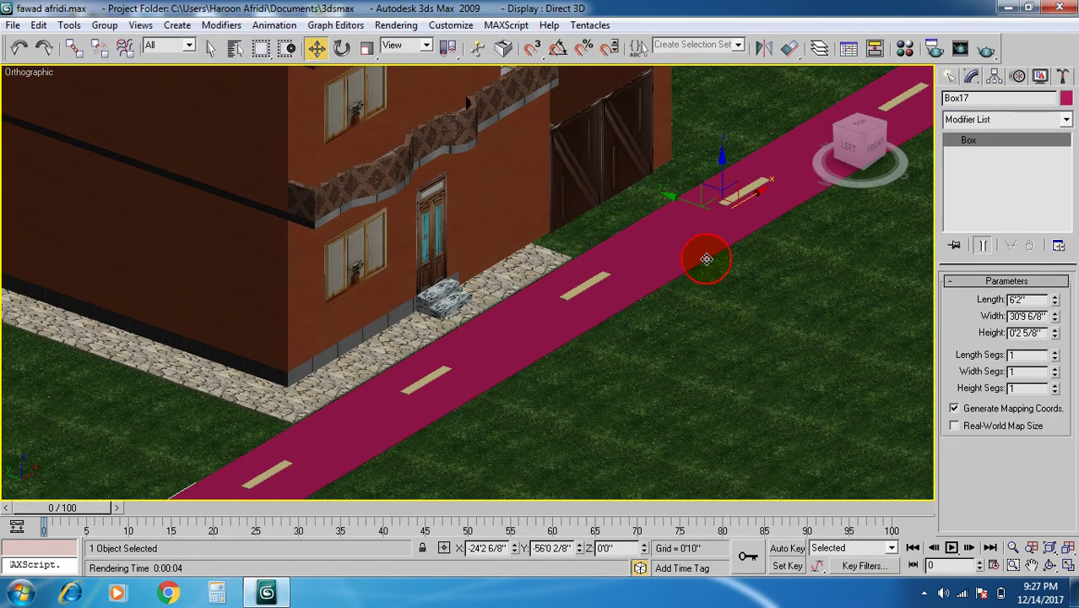
{"action": "left_click", "coordinate": [1068, 566]}
{"action": "left_click", "coordinate": [331, 213]}
{"action": "left_click", "coordinate": [337, 216]}
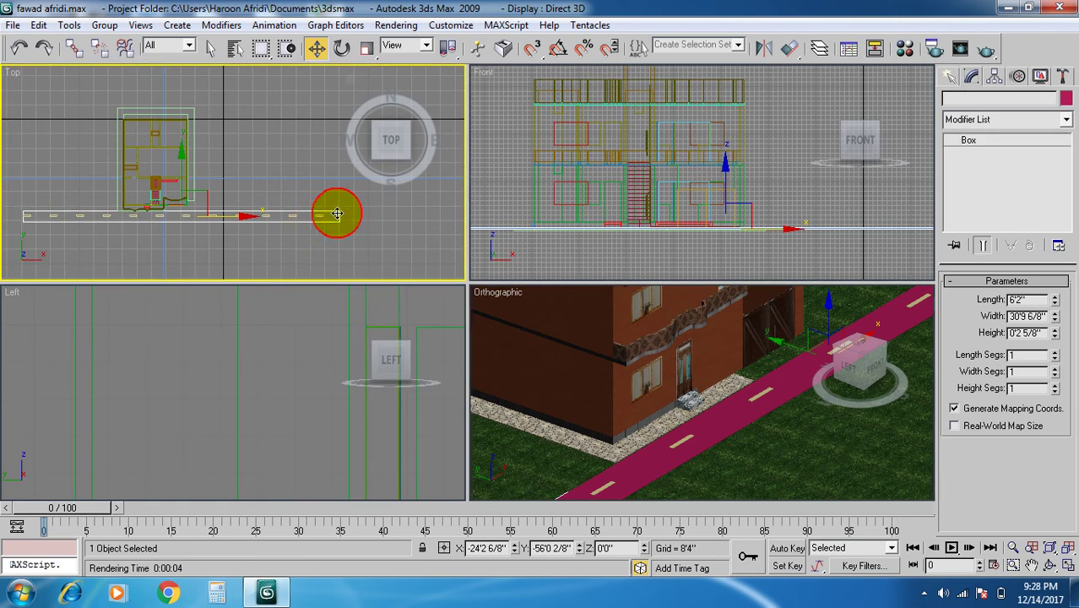
{"action": "left_click", "coordinate": [337, 213]}
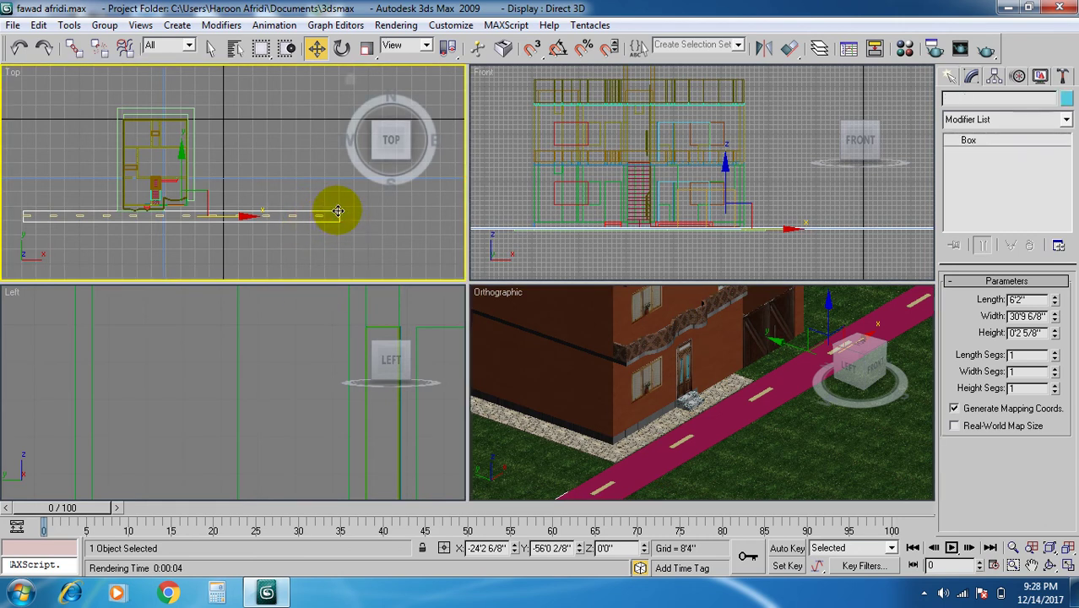
{"action": "left_click", "coordinate": [212, 48]}
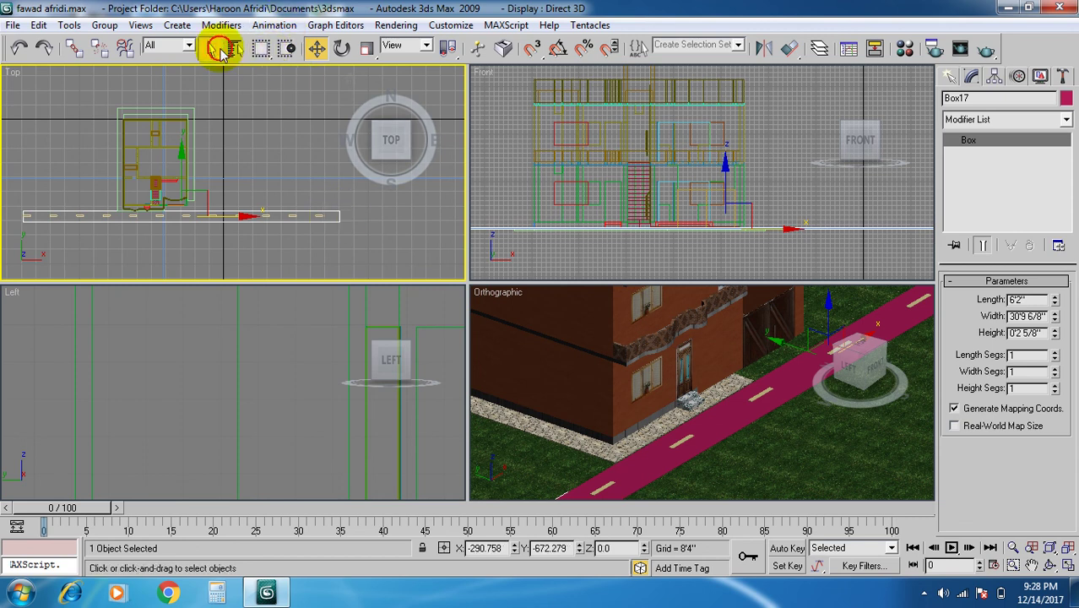
{"action": "left_click", "coordinate": [339, 216]}
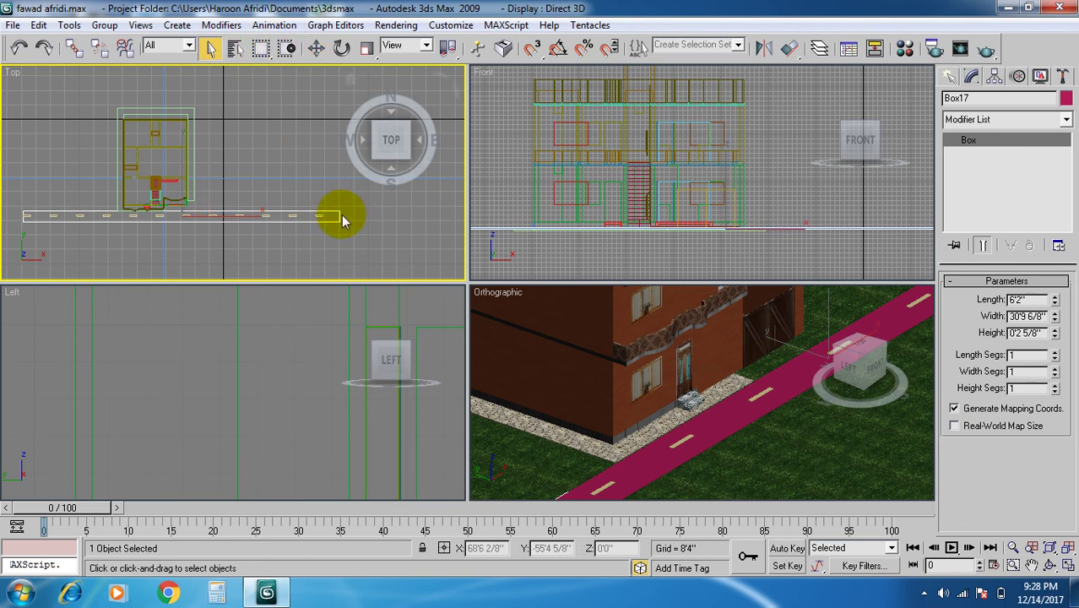
{"action": "left_click", "coordinate": [337, 213]}
{"action": "key", "text": "Delete"}
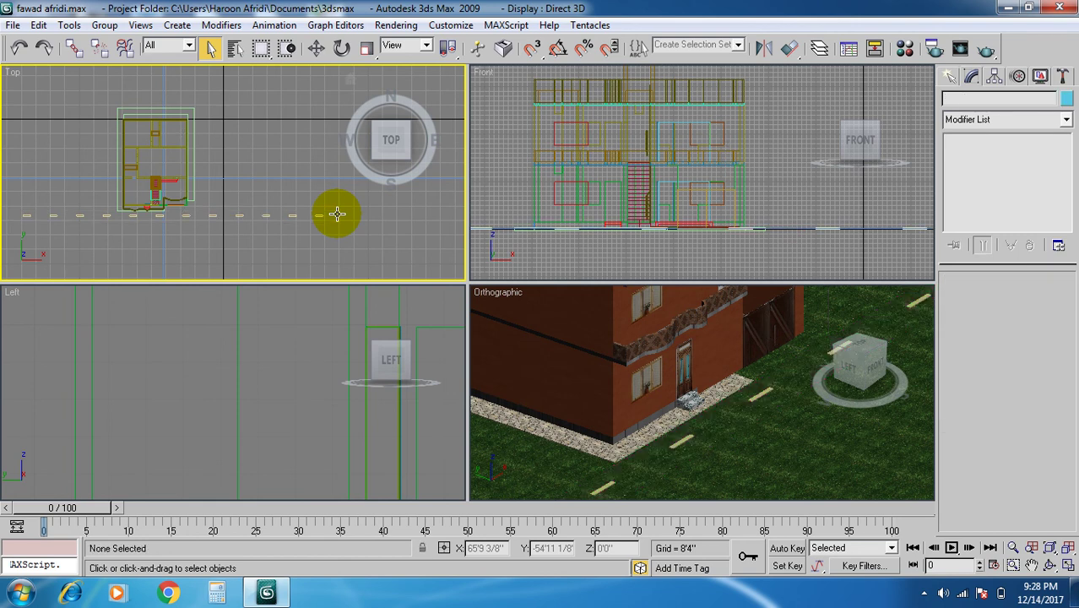
{"action": "key", "text": "ctrl+z"}
Load Concrete.Cast-In-Place.Exposed Aggregate.Medium.bump.jpg from the maps\ArchMat folder as the diffuse bitmap of the unused material 16 - Default.
{"action": "key", "text": "m"}
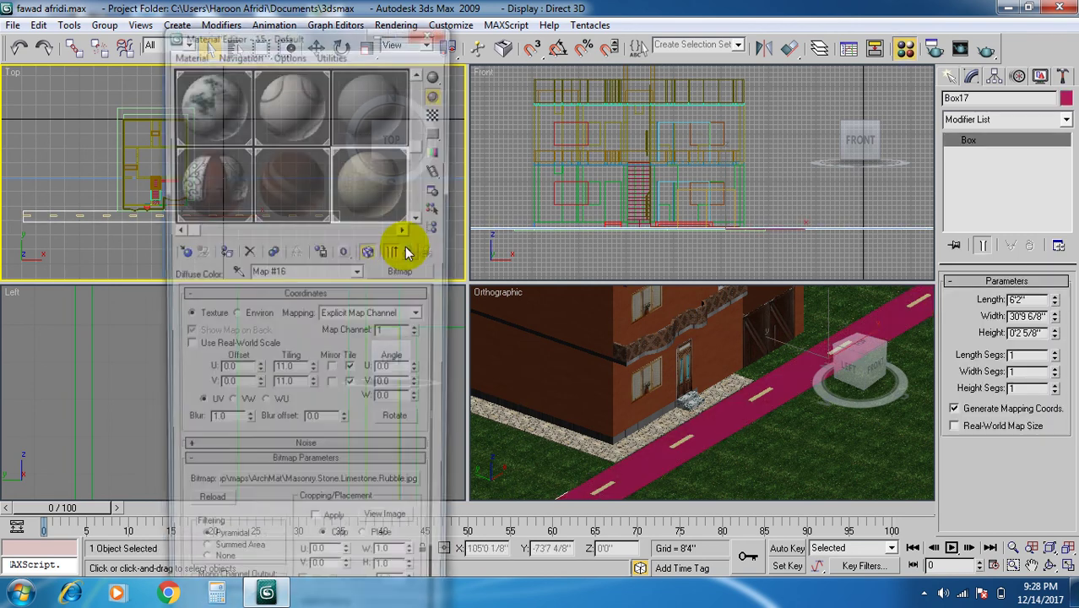
{"action": "left_click", "coordinate": [403, 229]}
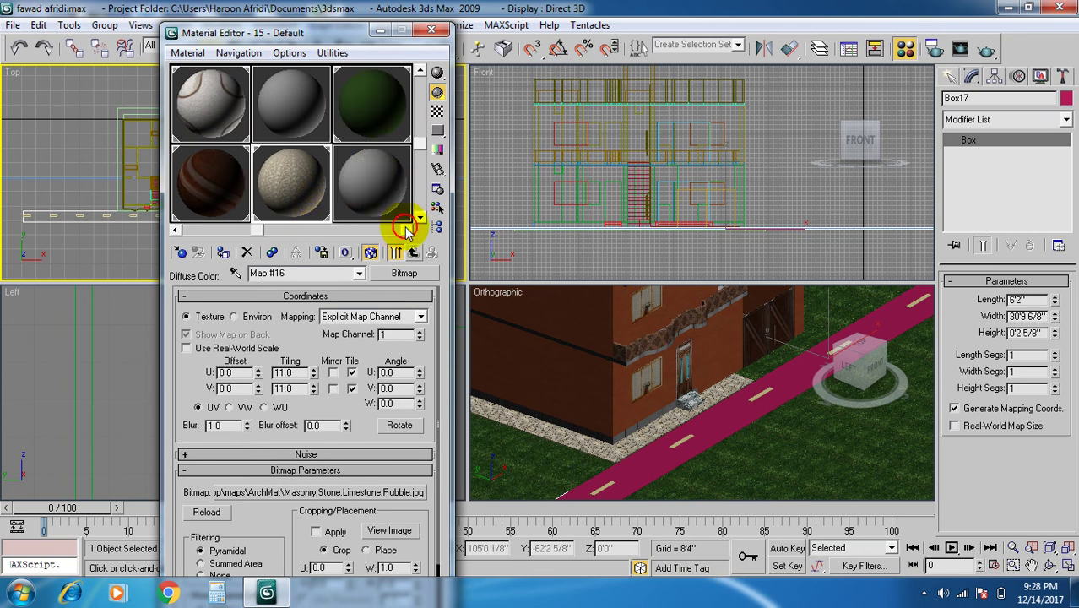
{"action": "left_click", "coordinate": [393, 202]}
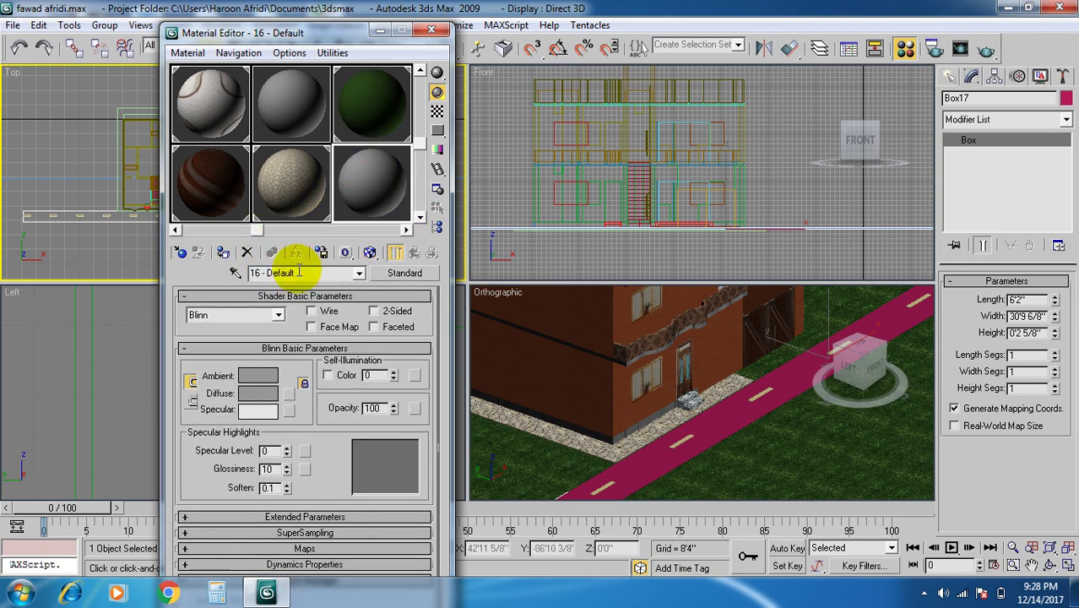
{"action": "left_click", "coordinate": [288, 395]}
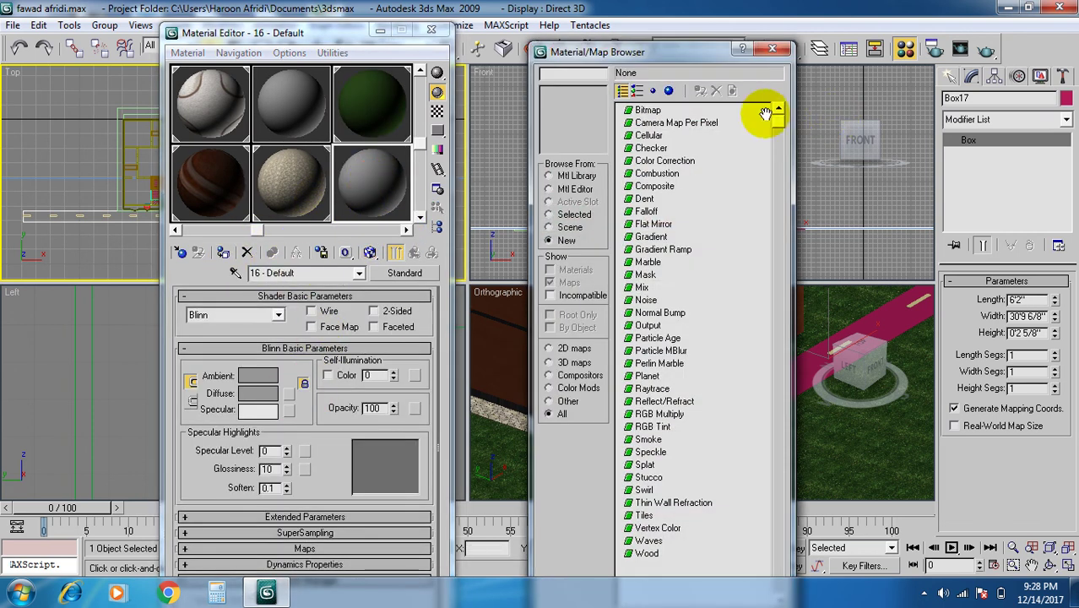
{"action": "double_click", "coordinate": [655, 113]}
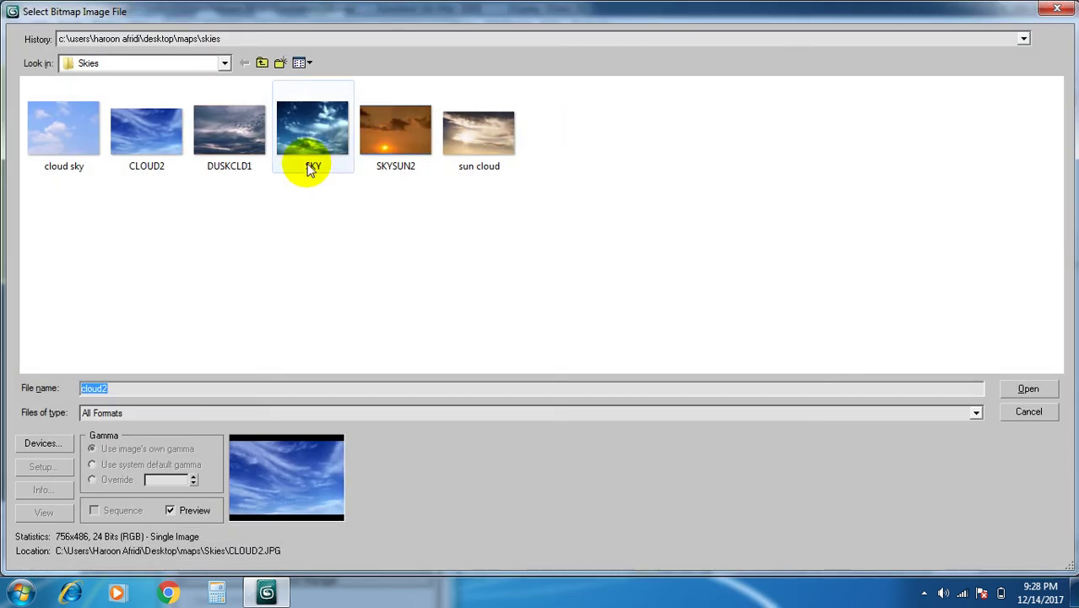
{"action": "left_click", "coordinate": [262, 63]}
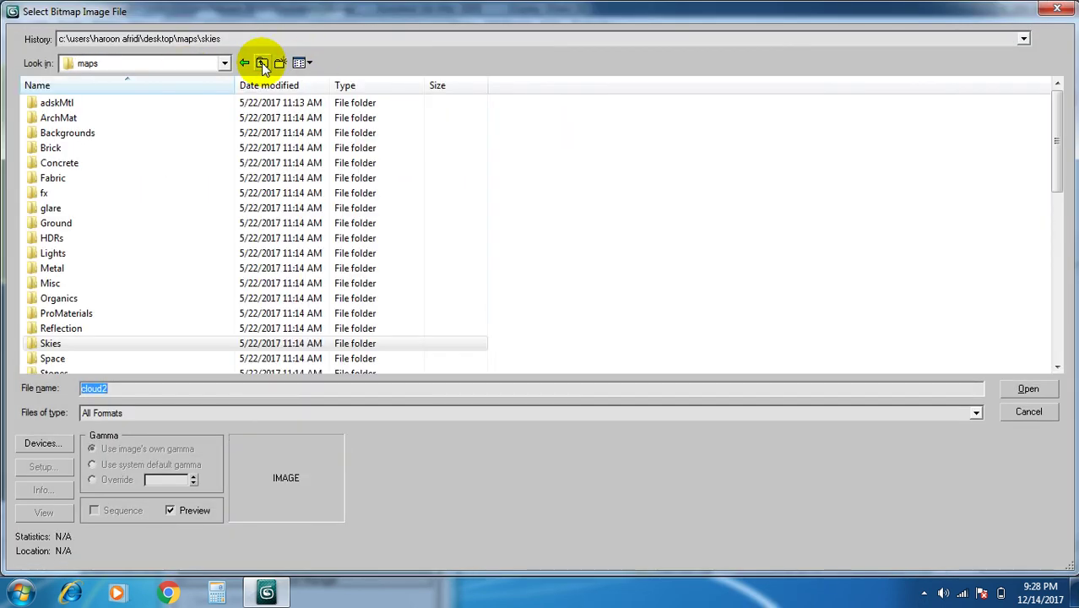
{"action": "left_click", "coordinate": [262, 64]}
{"action": "left_click", "coordinate": [243, 63]}
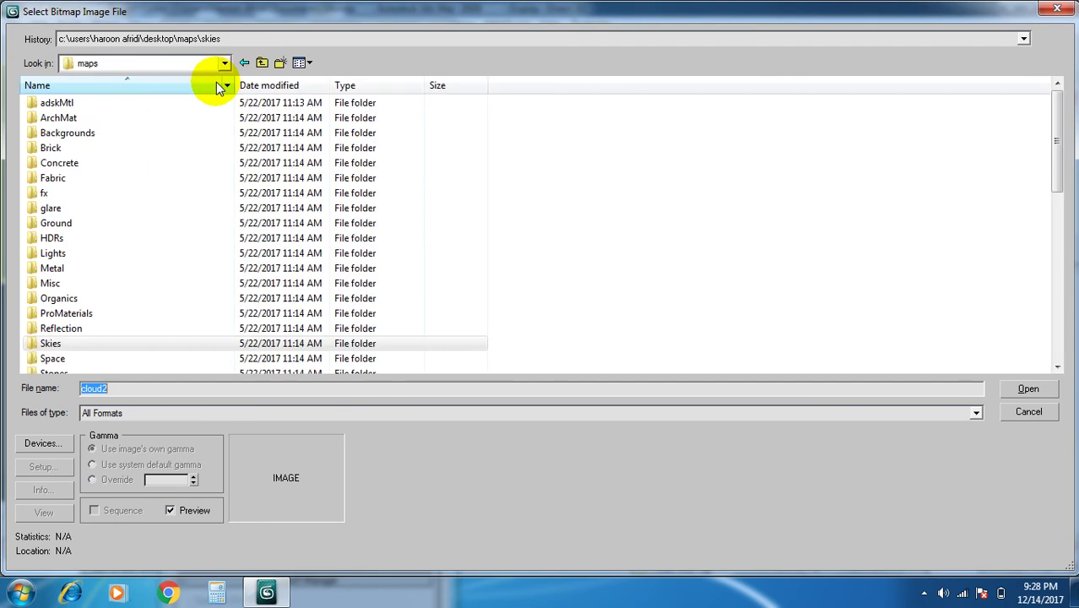
{"action": "double_click", "coordinate": [114, 118]}
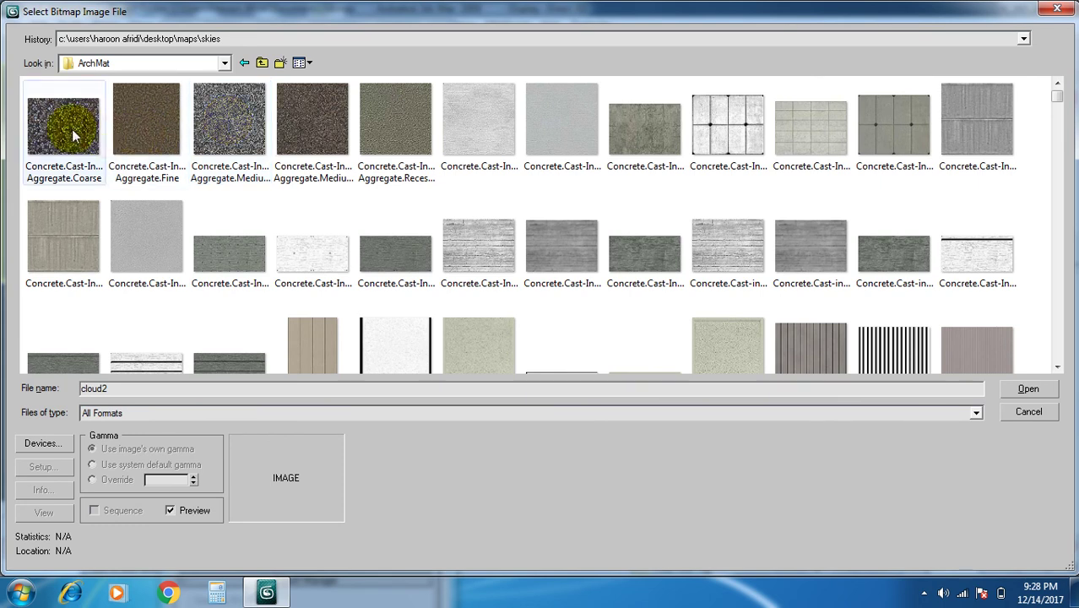
{"action": "mouse_move", "coordinate": [228, 122]}
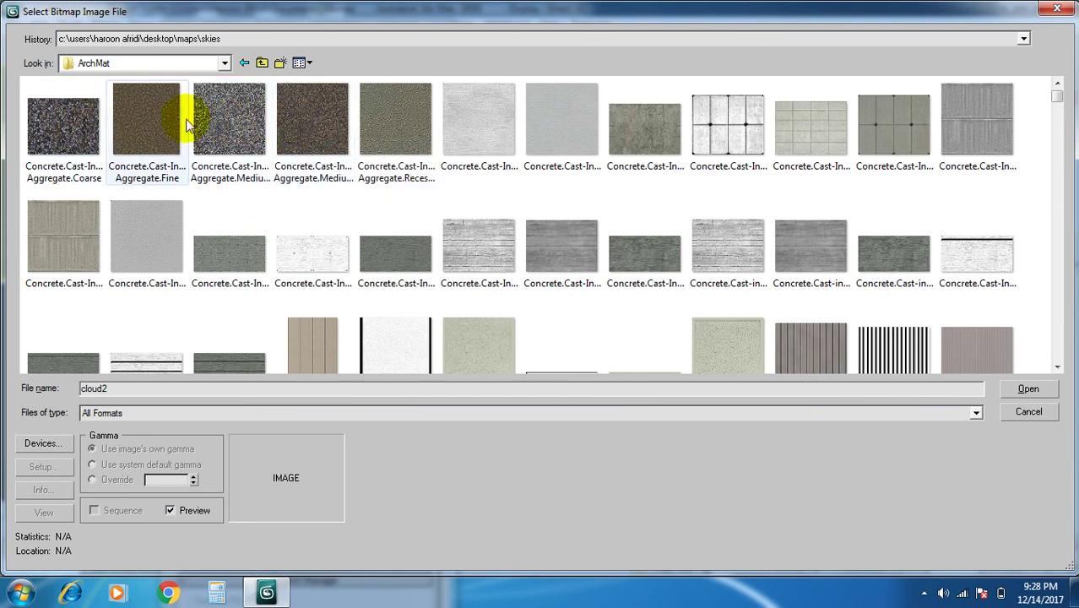
{"action": "double_click", "coordinate": [212, 116]}
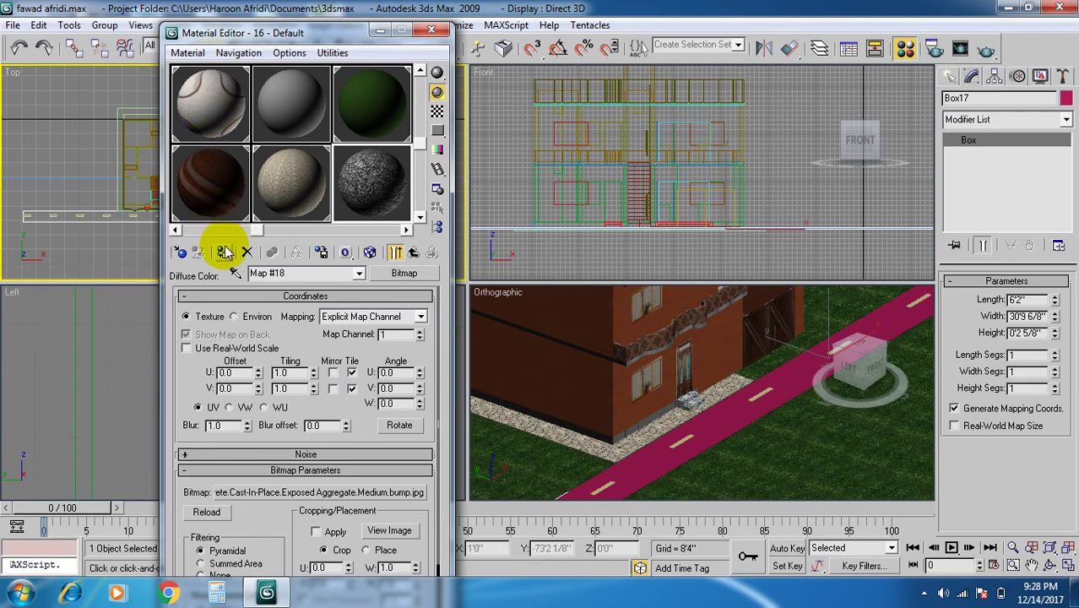
Assign the aggregate material to the selected road strip and show its map in the viewport.
{"action": "left_click", "coordinate": [224, 250]}
{"action": "left_click", "coordinate": [370, 252]}
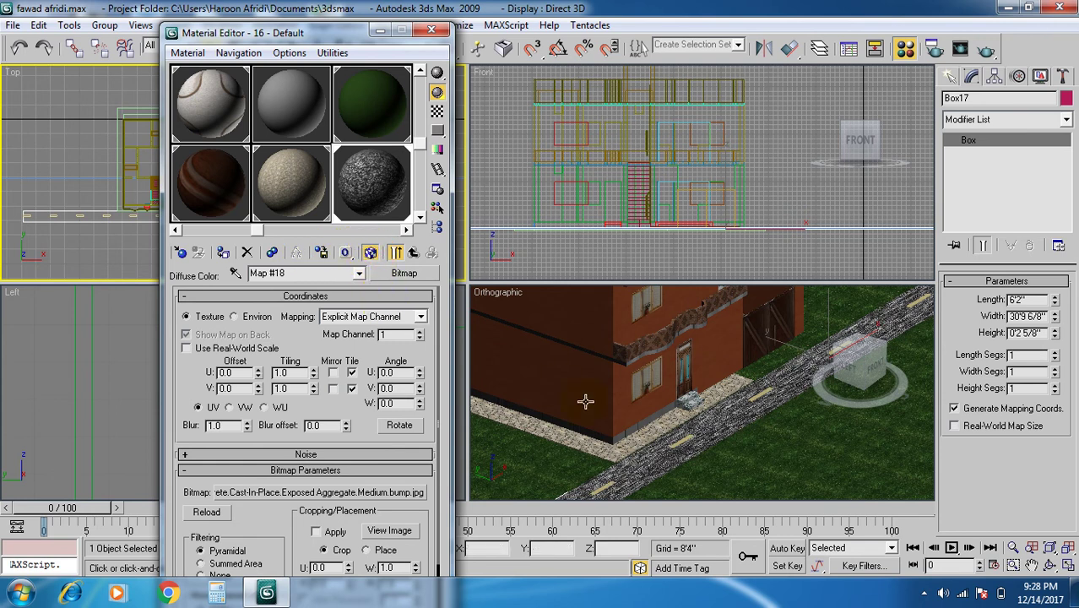
{"action": "left_click", "coordinate": [635, 434]}
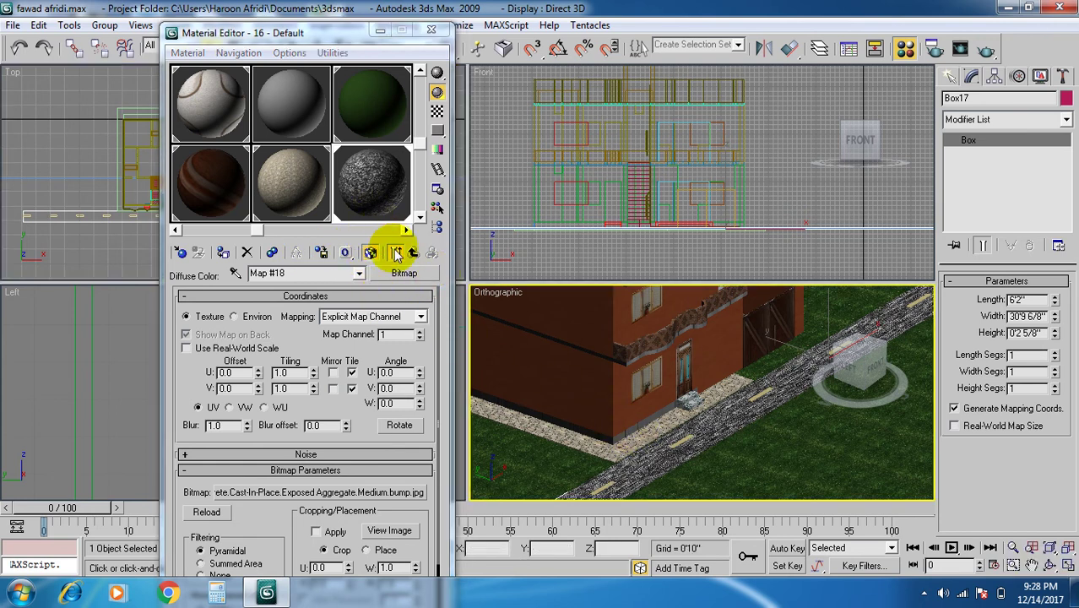
{"action": "left_click", "coordinate": [403, 274]}
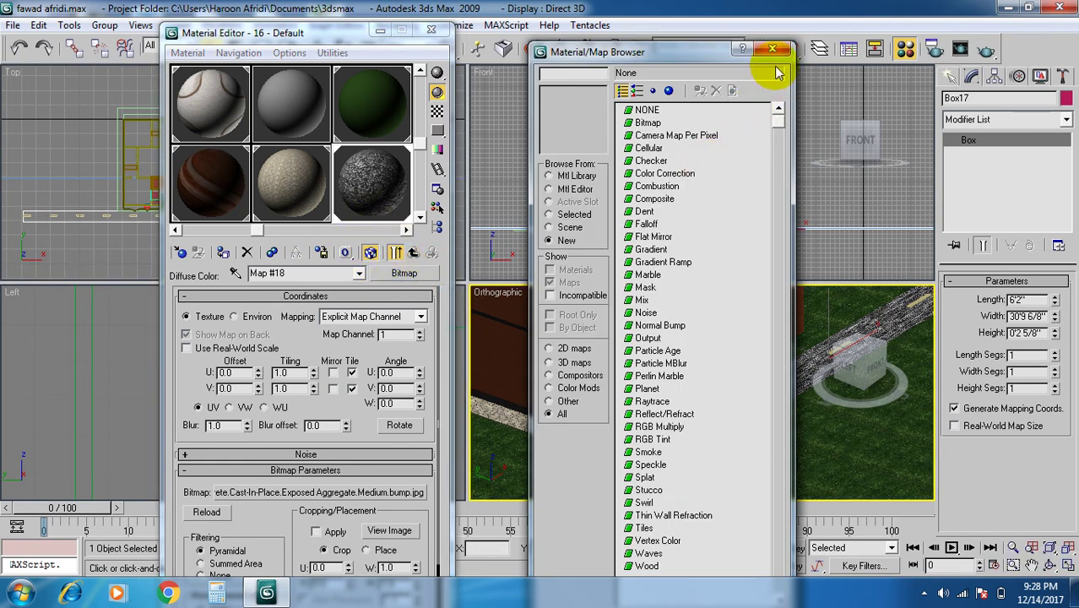
{"action": "key", "text": "Escape"}
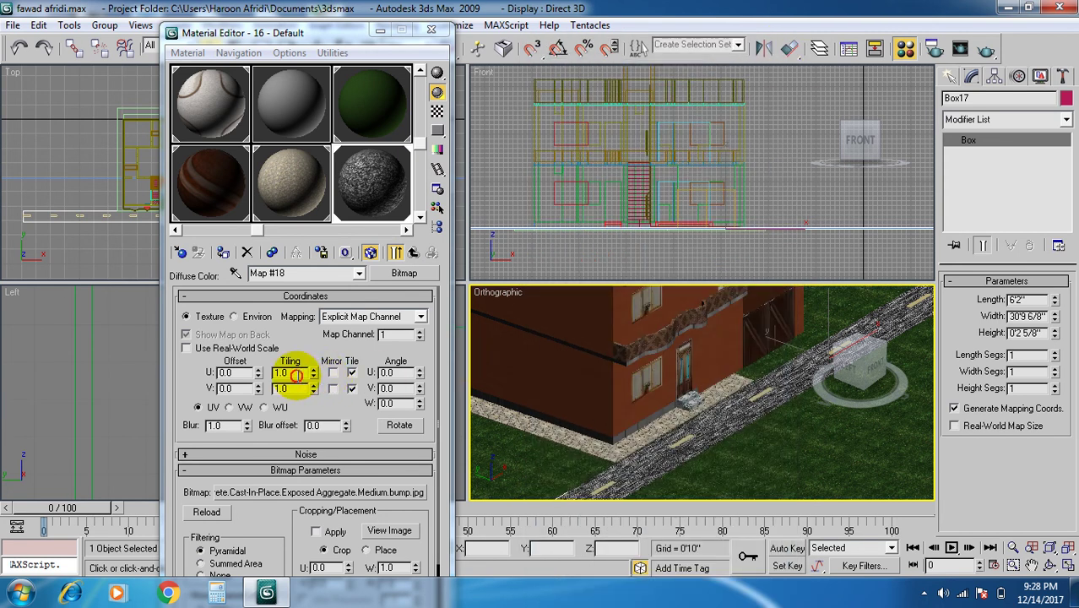
Set the road map's U and V tiling to 111.
{"action": "double_click", "coordinate": [298, 375]}
{"action": "type", "text": "111"}
{"action": "key", "text": "Tab"}
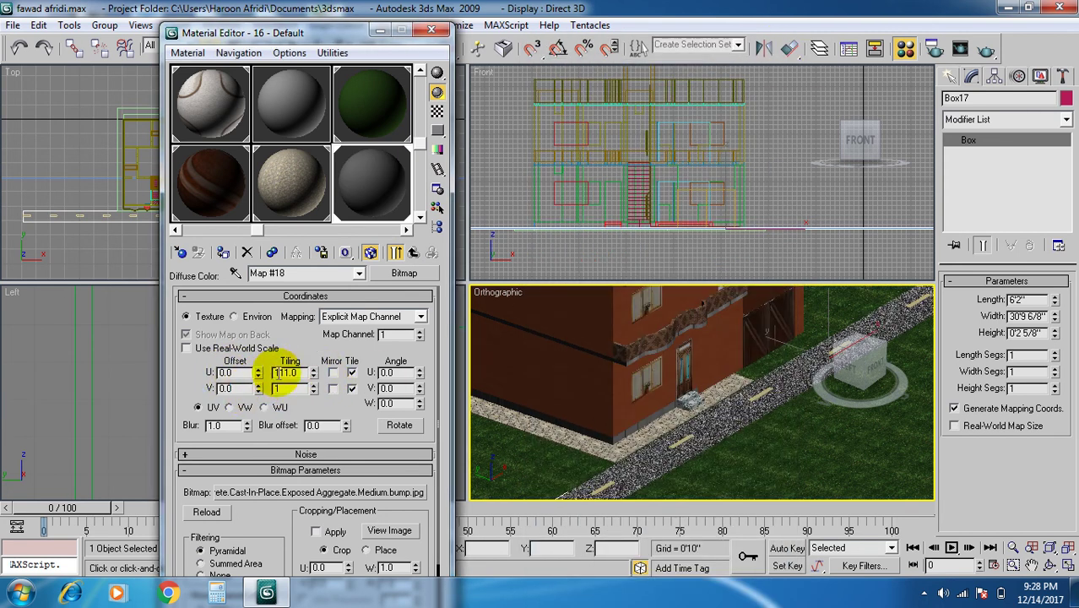
{"action": "key", "text": "Return"}
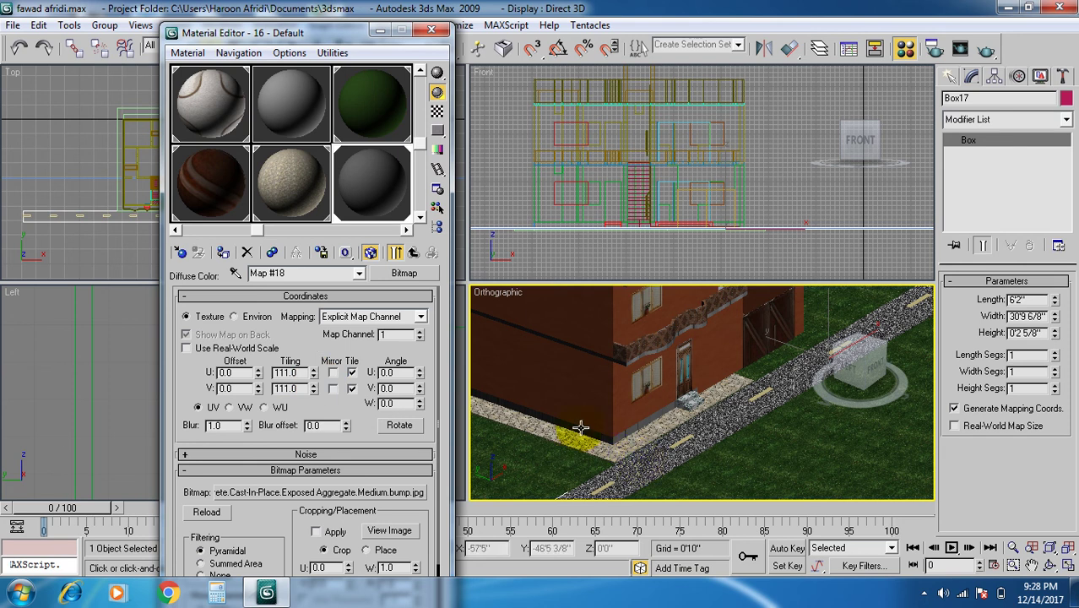
Replace the road's diffuse bitmap with Concrete.Cast-In-Place.Exposed Aggregate.Medium.jpg, assign the material to the strip, and show it in the viewport.
{"action": "left_click", "coordinate": [404, 273]}
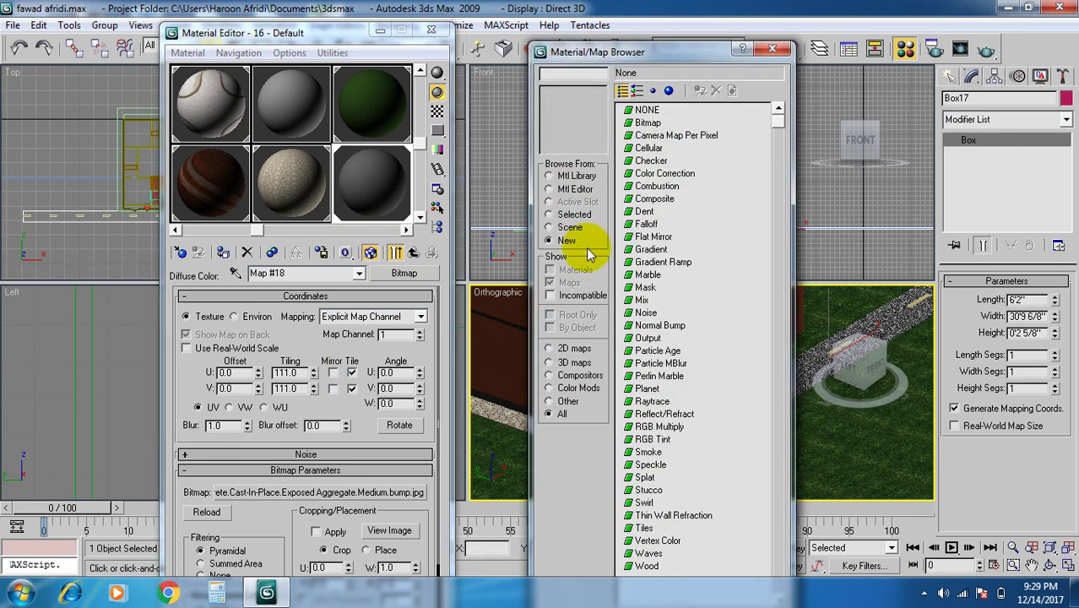
{"action": "double_click", "coordinate": [652, 128]}
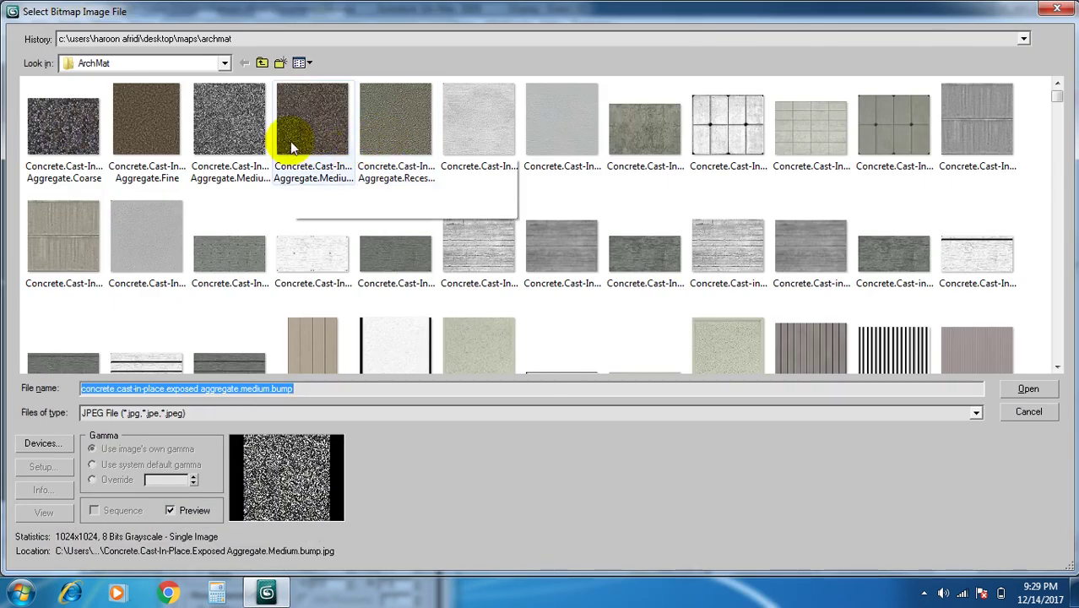
{"action": "left_click", "coordinate": [329, 131]}
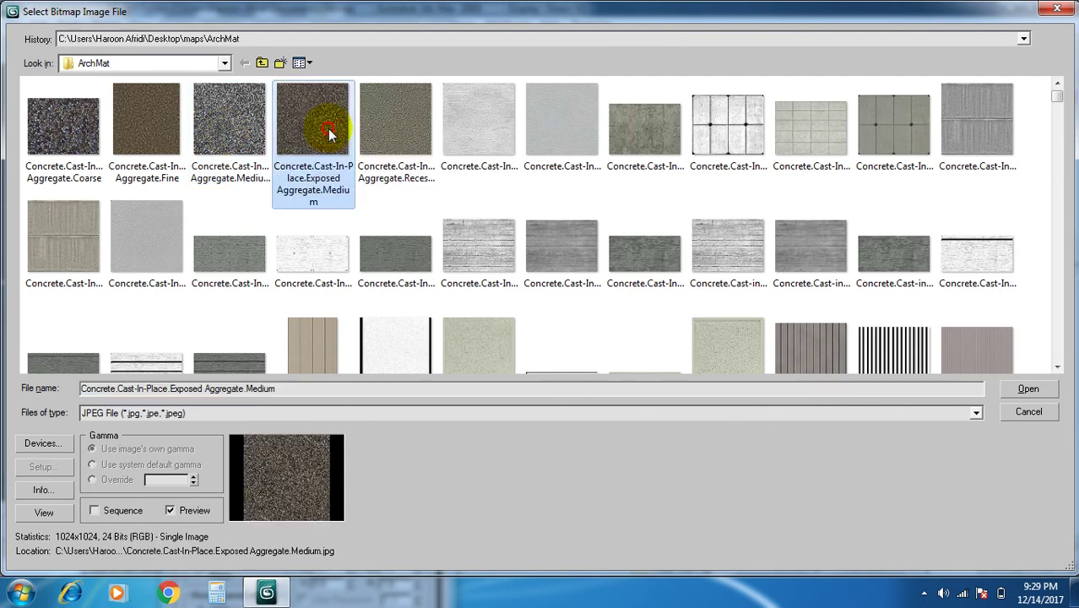
{"action": "double_click", "coordinate": [330, 131]}
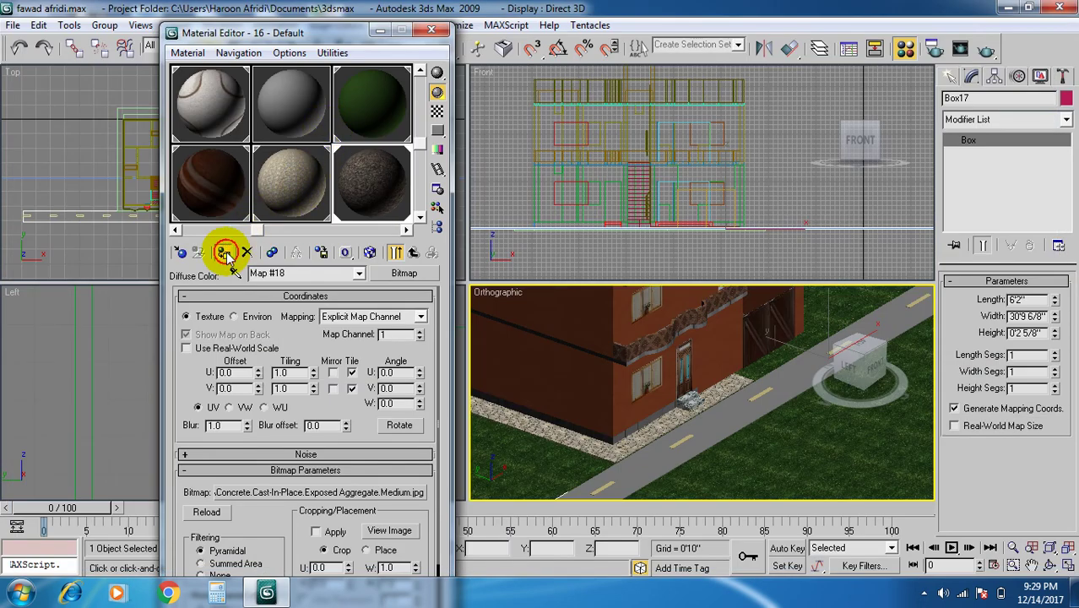
{"action": "left_click", "coordinate": [370, 252]}
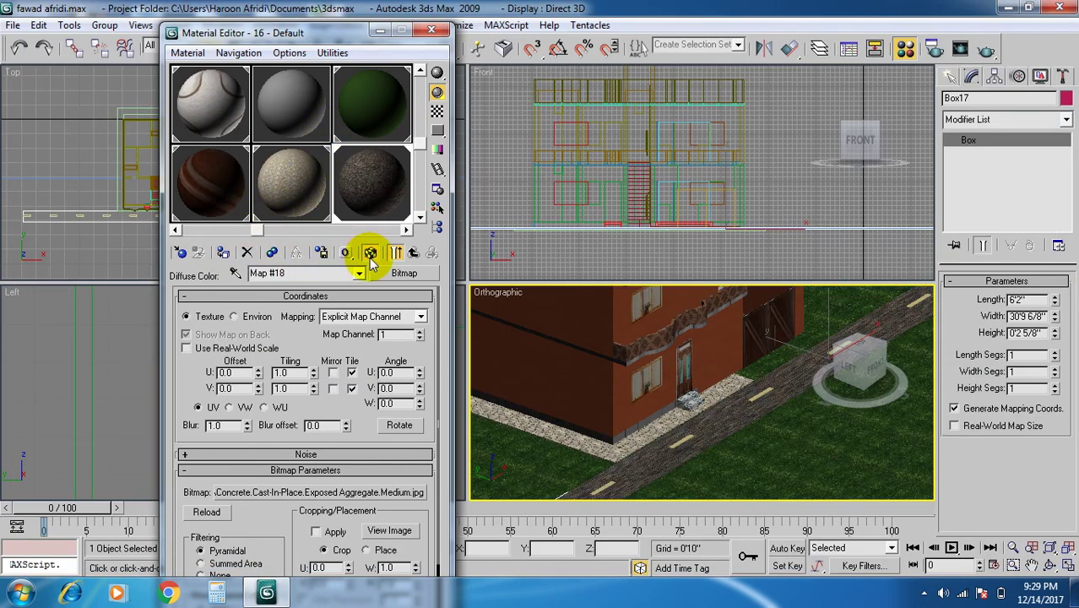
Set the road map's U and V tiling to 11 and close the Material Editor.
{"action": "scroll", "coordinate": [733, 468], "scroll_direction": "up", "scroll_amount": 4}
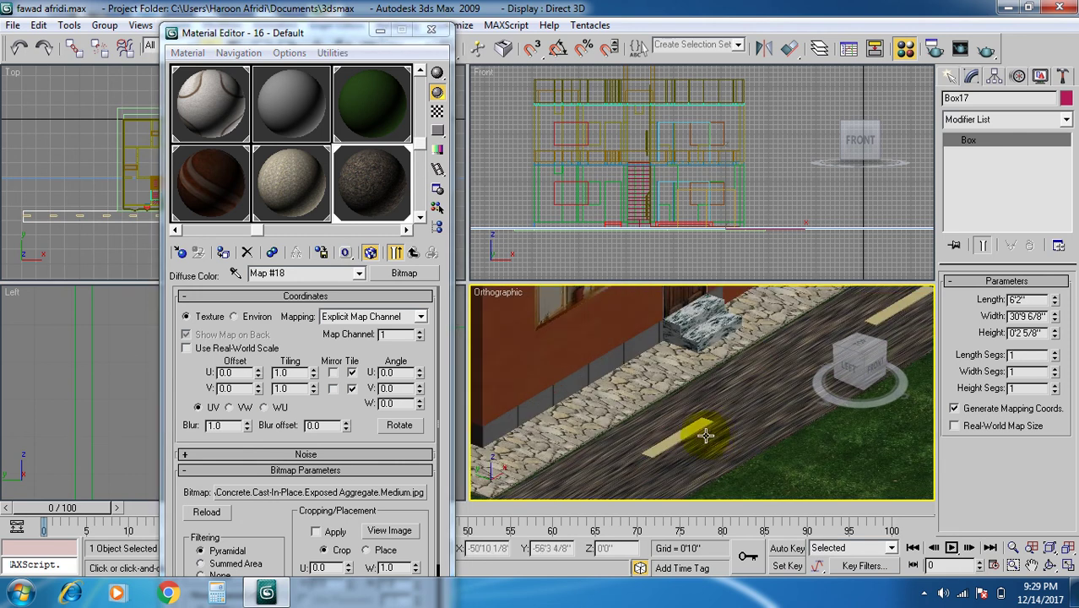
{"action": "left_click", "coordinate": [289, 373]}
{"action": "type", "text": "11"}
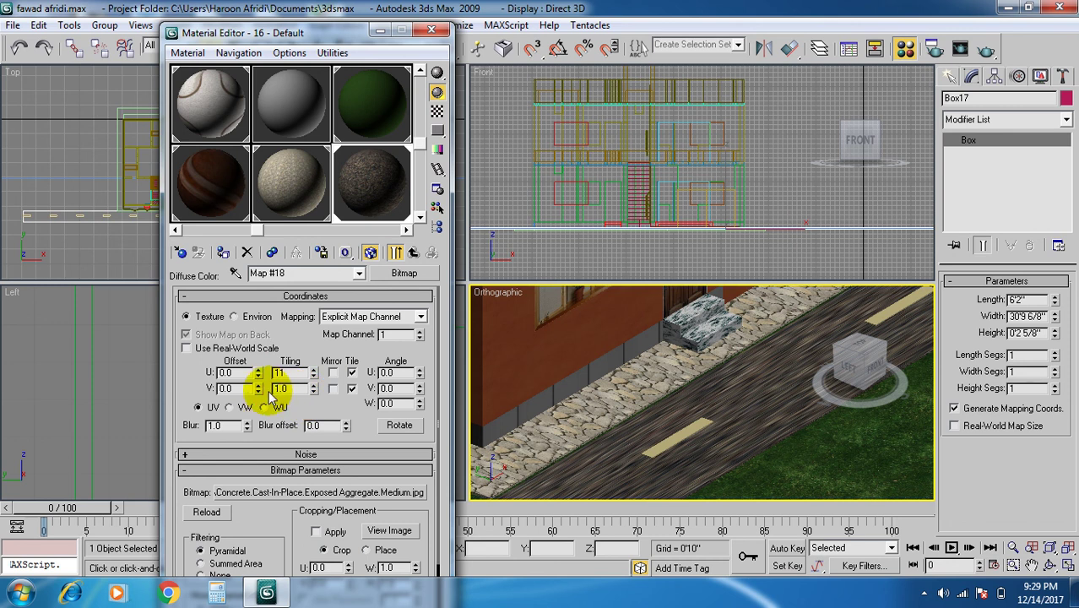
{"action": "key", "text": "Tab"}
{"action": "type", "text": "111"}
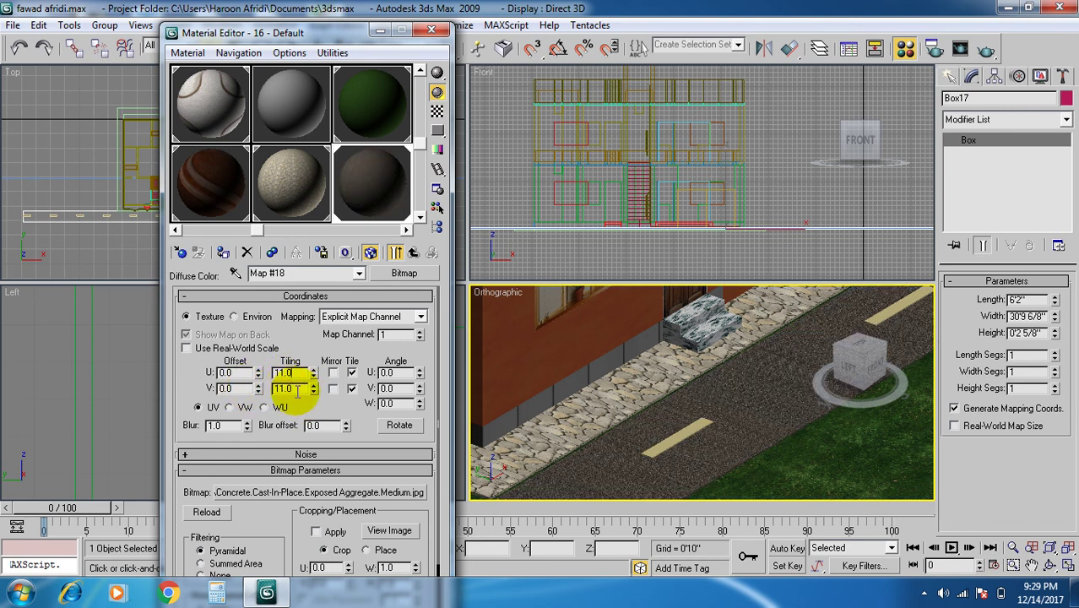
{"action": "left_click", "coordinate": [432, 30]}
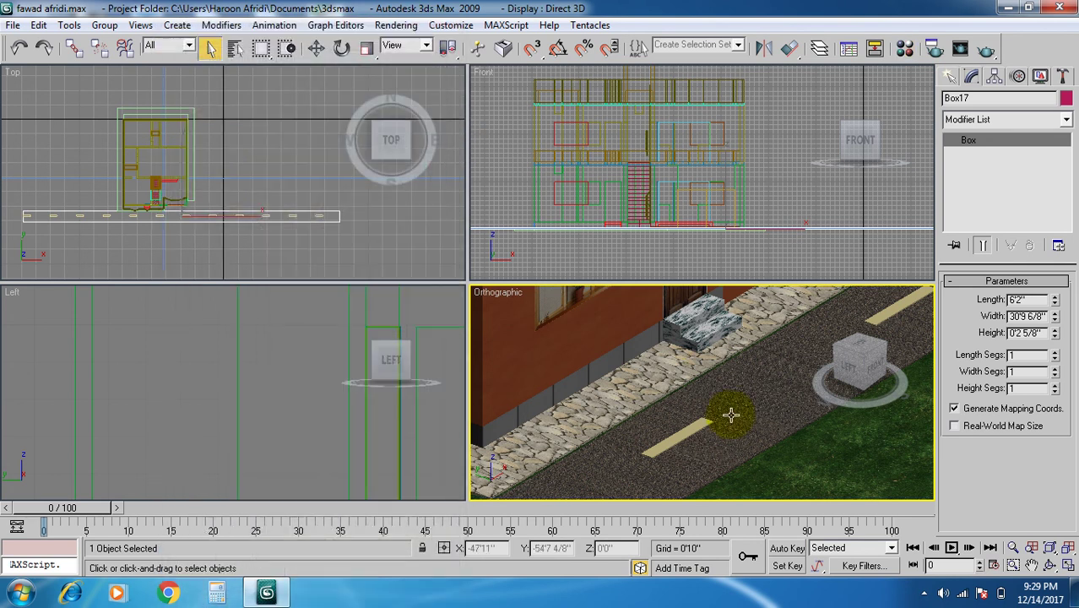
Examine the textured road and lane markings in the enlarged orthographic view, orbiting around to the whole house and its front.
{"action": "left_click", "coordinate": [1068, 566]}
{"action": "middle_click_drag", "start_coordinate": [585, 376], "coordinate": [608, 413]}
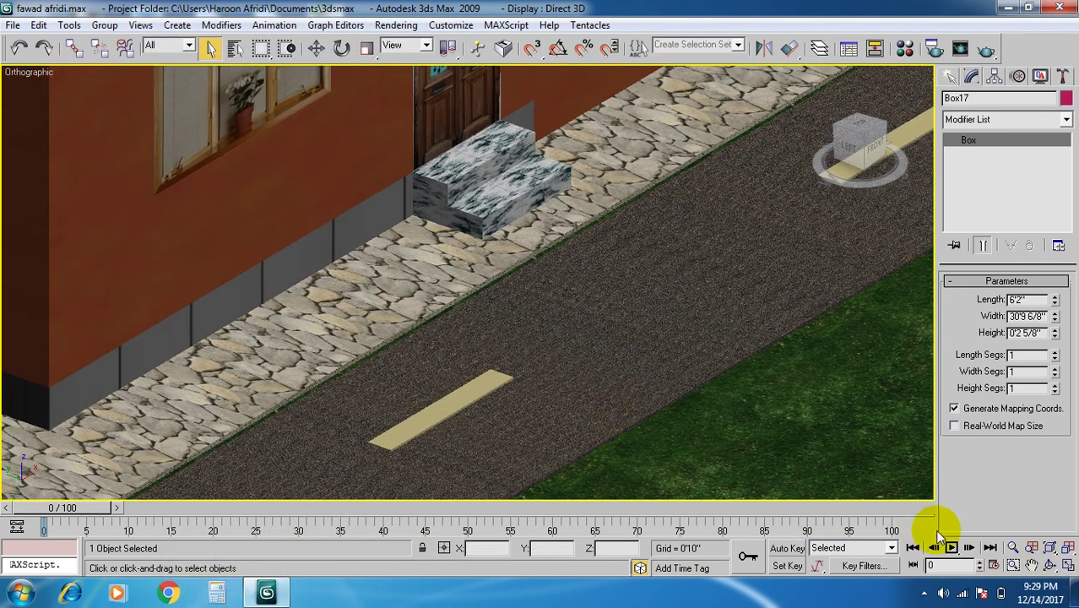
{"action": "left_click", "coordinate": [1051, 566]}
{"action": "scroll", "coordinate": [597, 385], "scroll_direction": "down", "scroll_amount": 5}
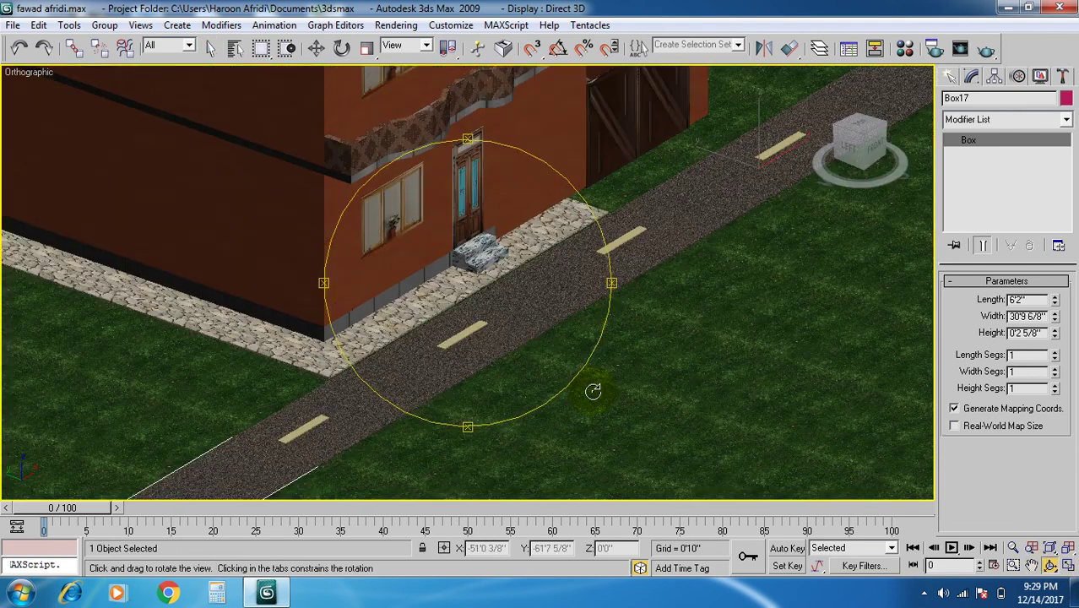
{"action": "middle_click_drag", "start_coordinate": [591, 385], "coordinate": [614, 437]}
{"action": "scroll", "coordinate": [614, 437], "scroll_direction": "down", "scroll_amount": 3}
{"action": "left_click_drag", "start_coordinate": [600, 369], "coordinate": [520, 370]}
{"action": "scroll", "coordinate": [624, 370], "scroll_direction": "up", "scroll_amount": 3}
{"action": "left_click_drag", "start_coordinate": [614, 392], "coordinate": [551, 391]}
{"action": "middle_click_drag", "start_coordinate": [551, 391], "coordinate": [530, 270]}
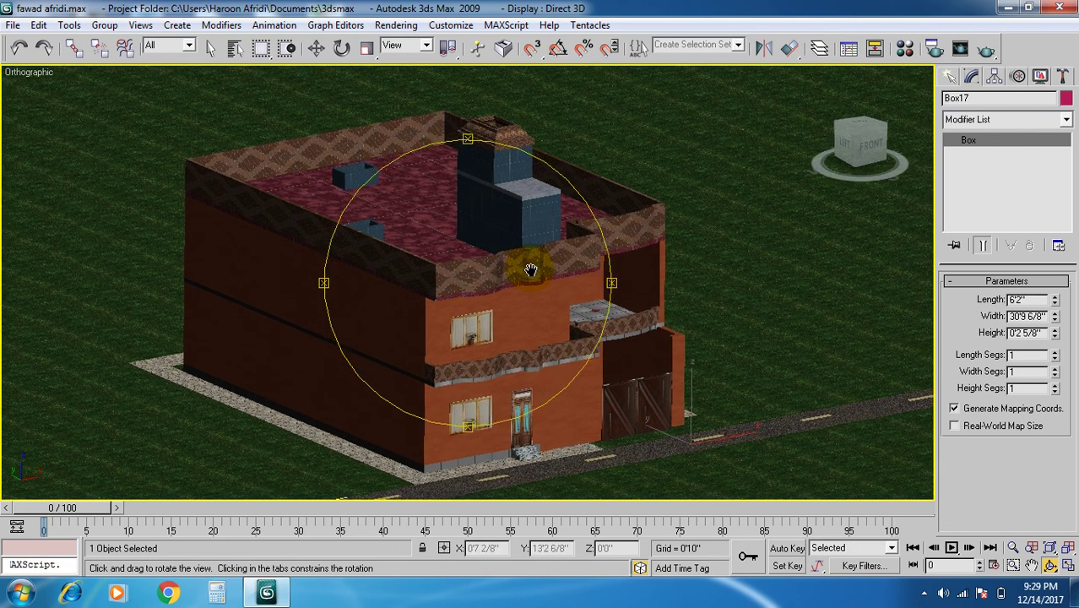
Render the orthographic view of the house and road from above, and close the rendered frame.
{"action": "left_click", "coordinate": [439, 25]}
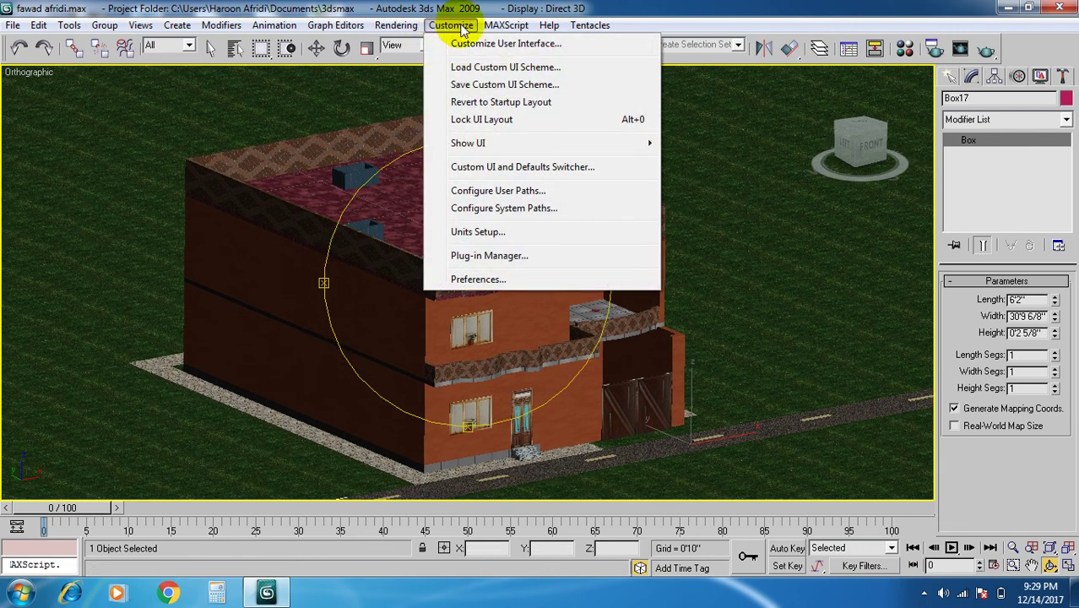
{"action": "left_click", "coordinate": [400, 41]}
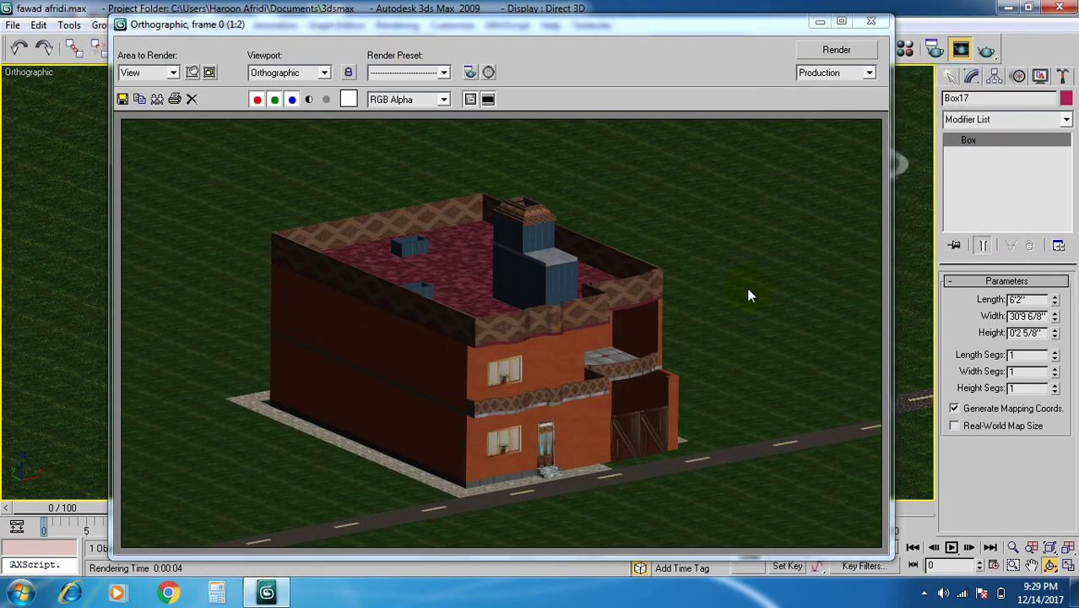
{"action": "left_click", "coordinate": [871, 22]}
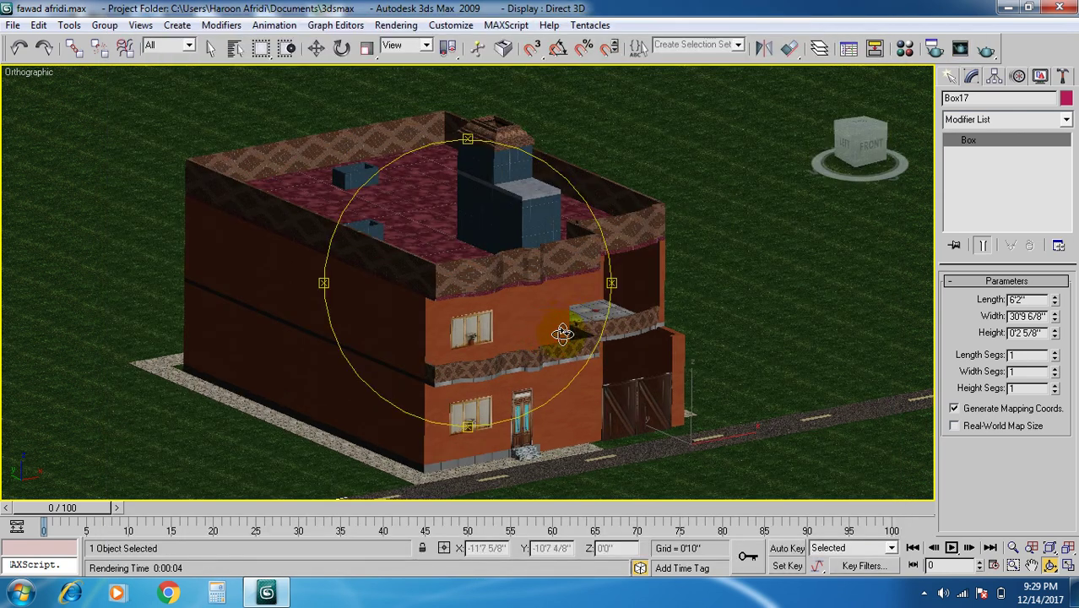
Render a lower, wider orthographic view of the house front with the sky behind it, and close the rendered frame.
{"action": "left_click_drag", "start_coordinate": [573, 326], "coordinate": [577, 320]}
{"action": "left_click_drag", "start_coordinate": [784, 313], "coordinate": [788, 313]}
{"action": "left_click_drag", "start_coordinate": [570, 334], "coordinate": [500, 359]}
{"action": "scroll", "coordinate": [514, 359], "scroll_direction": "down", "scroll_amount": 3}
{"action": "scroll", "coordinate": [505, 363], "scroll_direction": "down", "scroll_amount": 3}
{"action": "middle_click_drag", "start_coordinate": [500, 359], "coordinate": [489, 378]}
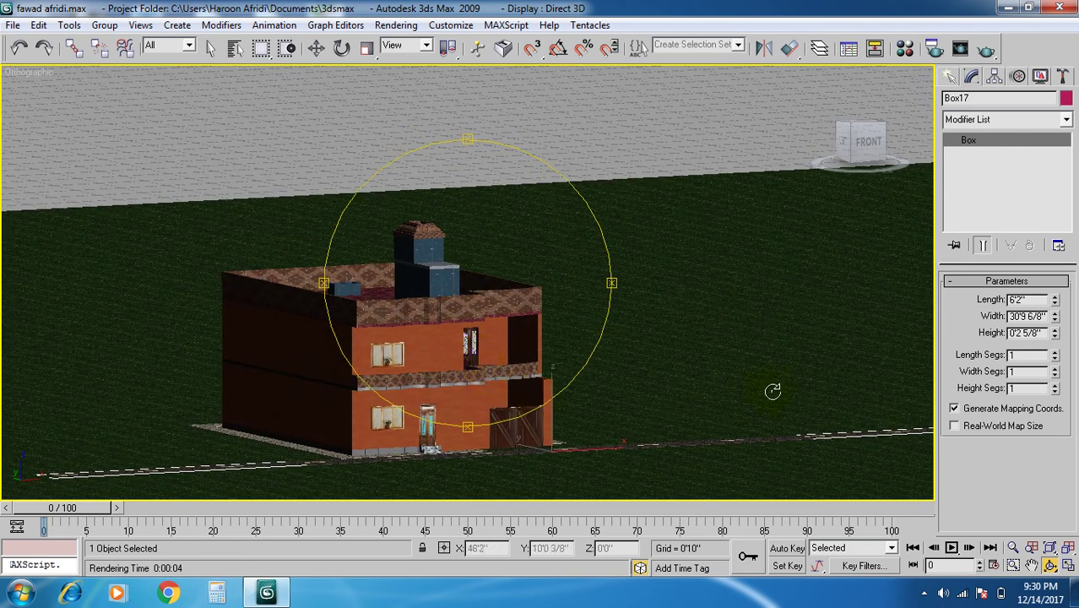
{"action": "middle_click_drag", "start_coordinate": [772, 395], "coordinate": [765, 375]}
{"action": "left_click_drag", "start_coordinate": [762, 373], "coordinate": [774, 362]}
{"action": "left_click", "coordinate": [397, 24]}
{"action": "left_click", "coordinate": [404, 44]}
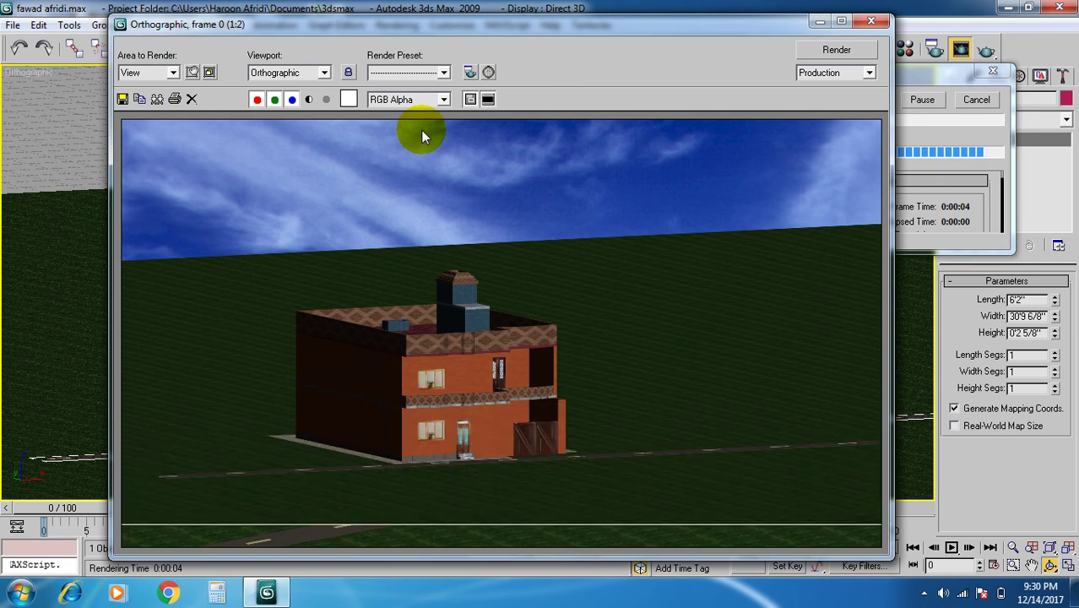
{"action": "left_click", "coordinate": [871, 21]}
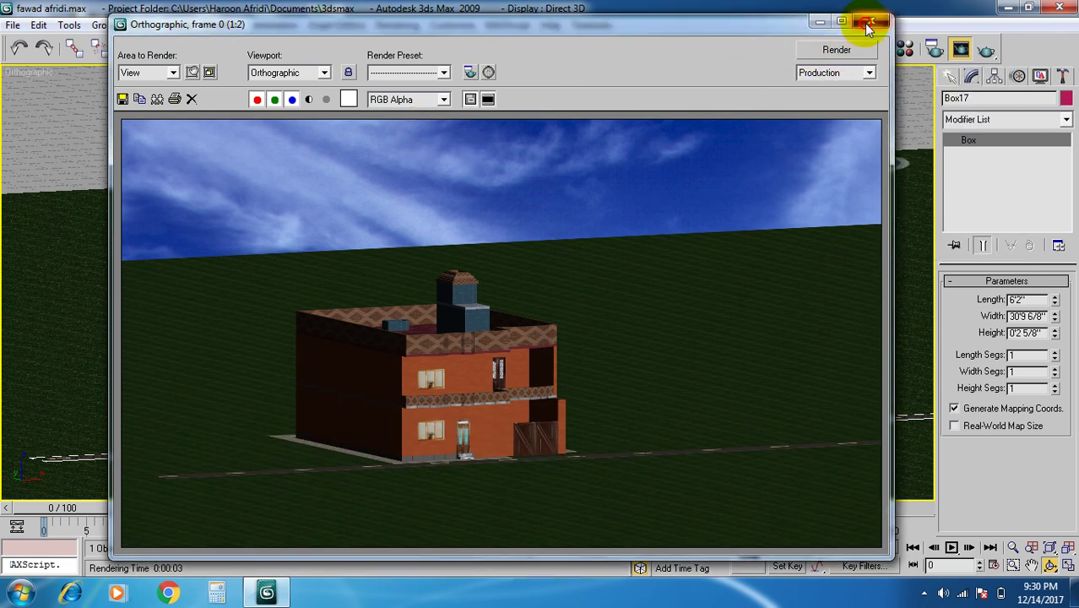
Save the scene with the selection tool active and return from the enlarged orthographic view to the four-viewport layout.
{"action": "key", "text": "q"}
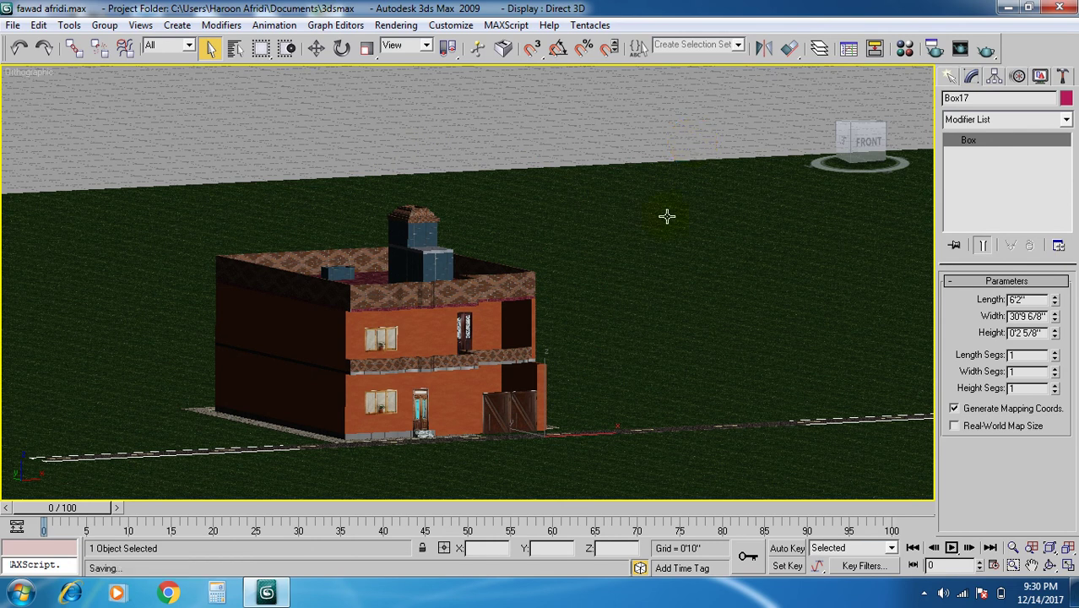
{"action": "scroll", "coordinate": [645, 241], "scroll_direction": "down", "scroll_amount": 4}
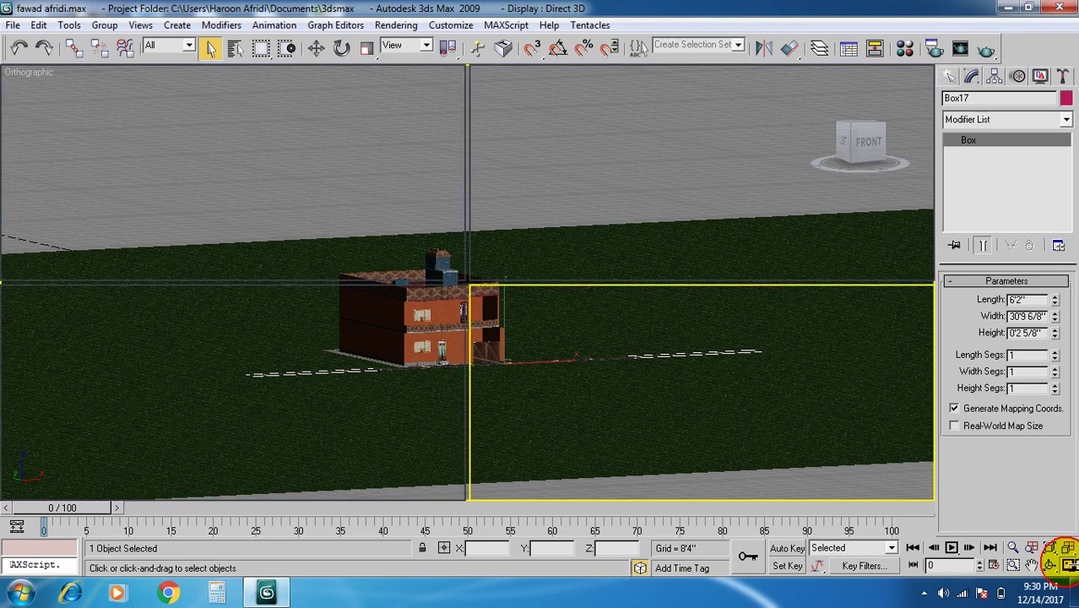
{"action": "left_click", "coordinate": [1067, 566]}
{"action": "middle_click_drag", "start_coordinate": [290, 187], "coordinate": [296, 187]}
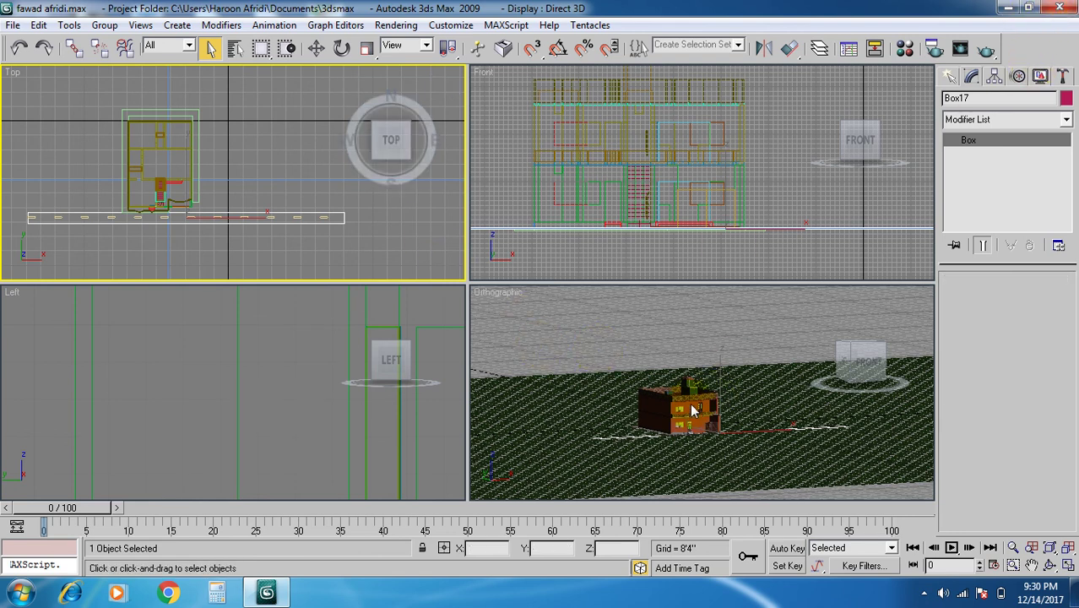
{"action": "left_click", "coordinate": [924, 594]}
{"action": "left_click", "coordinate": [897, 511]}
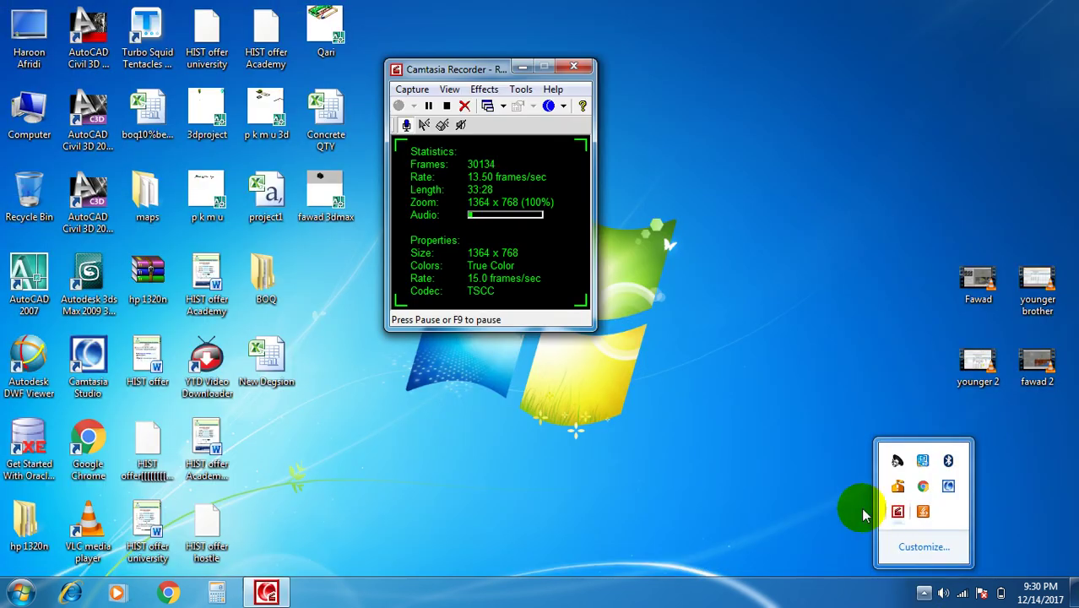